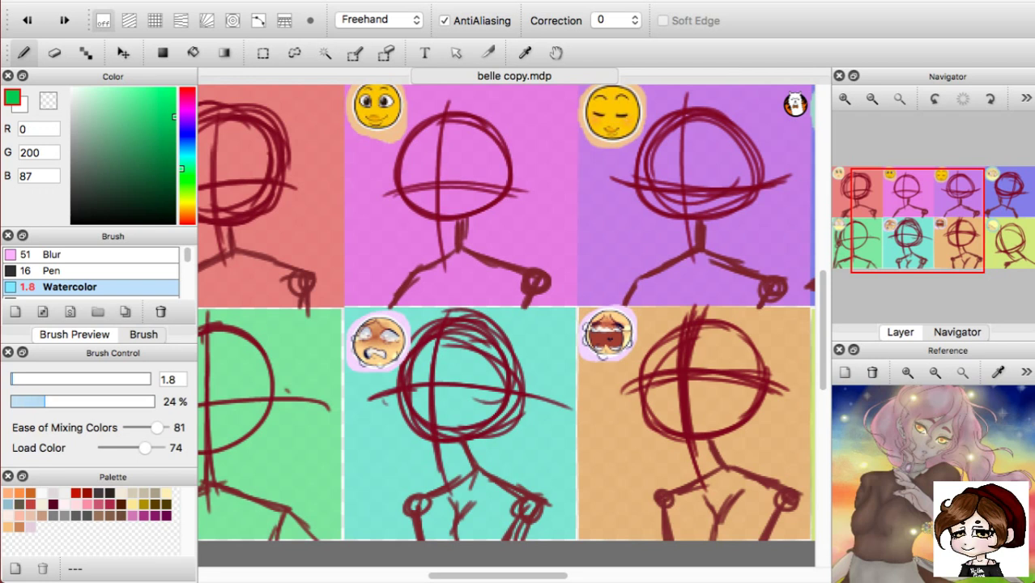
key("super+Tab")
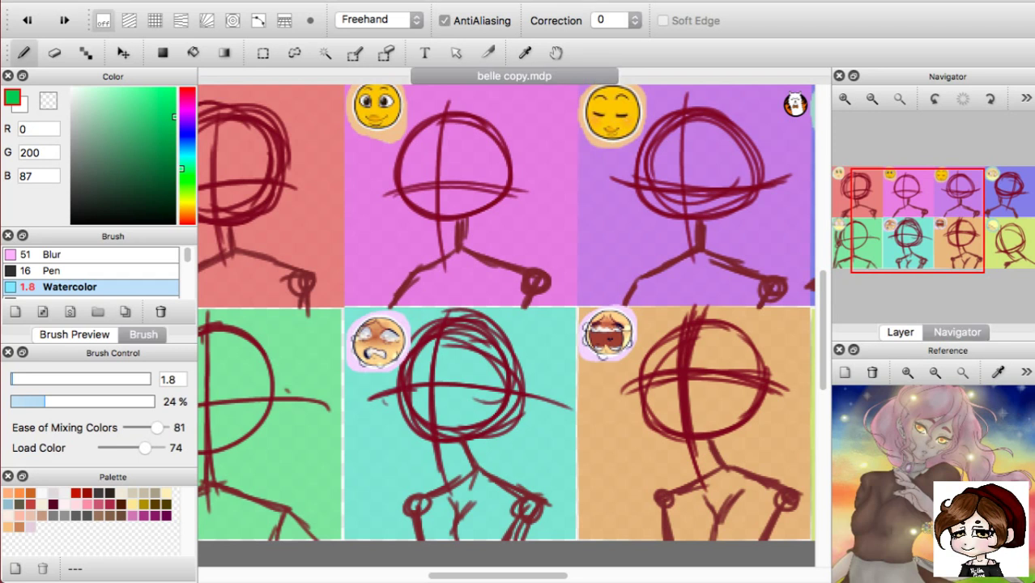
key("super+Tab")
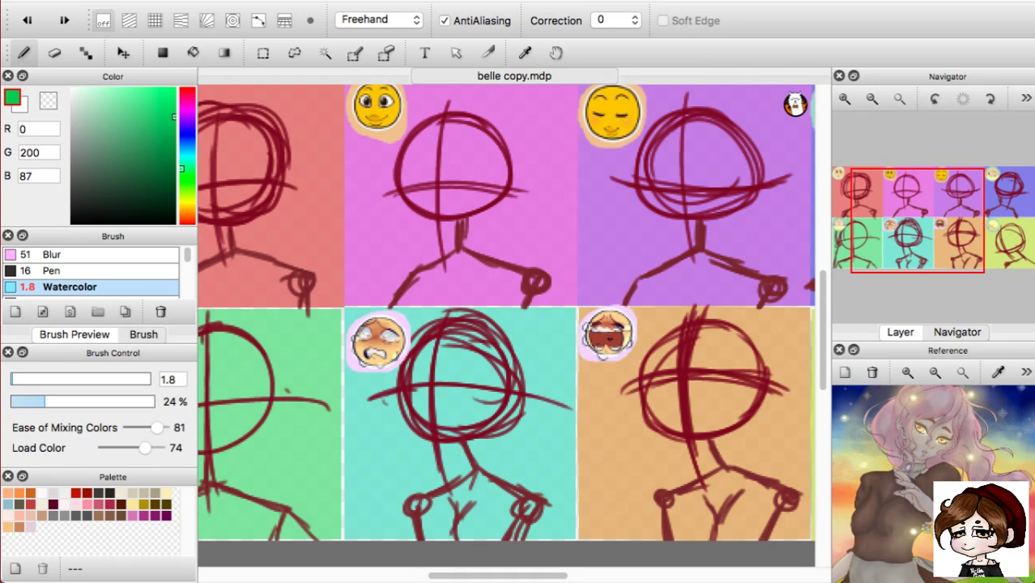
key("super+Tab")
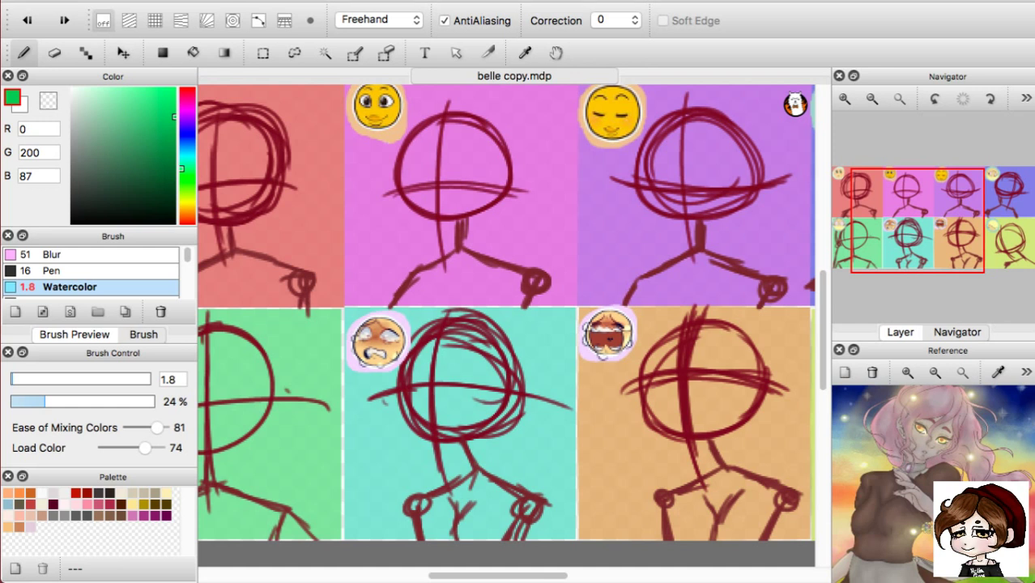
key("super+Tab")
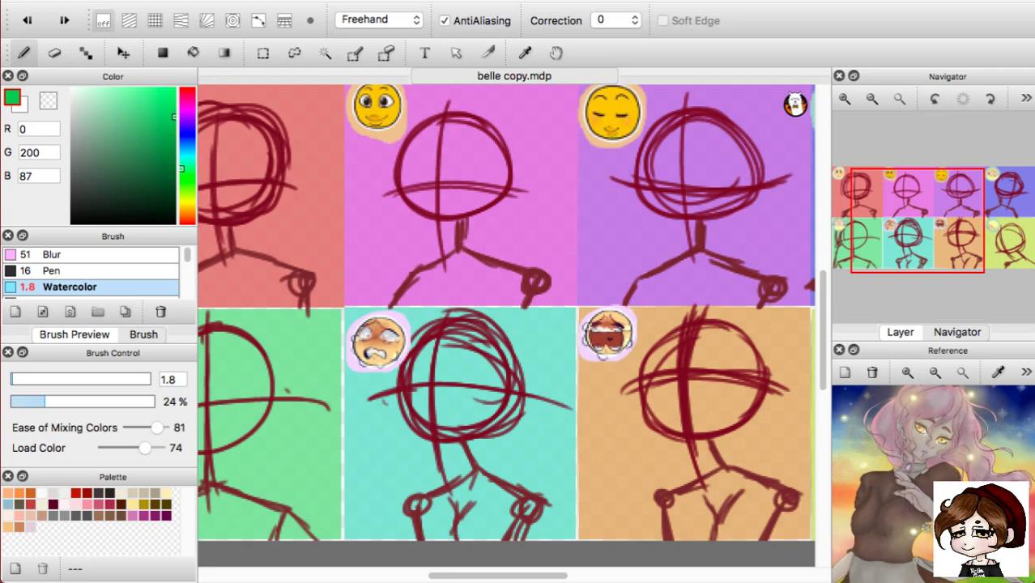
key("super+Tab")
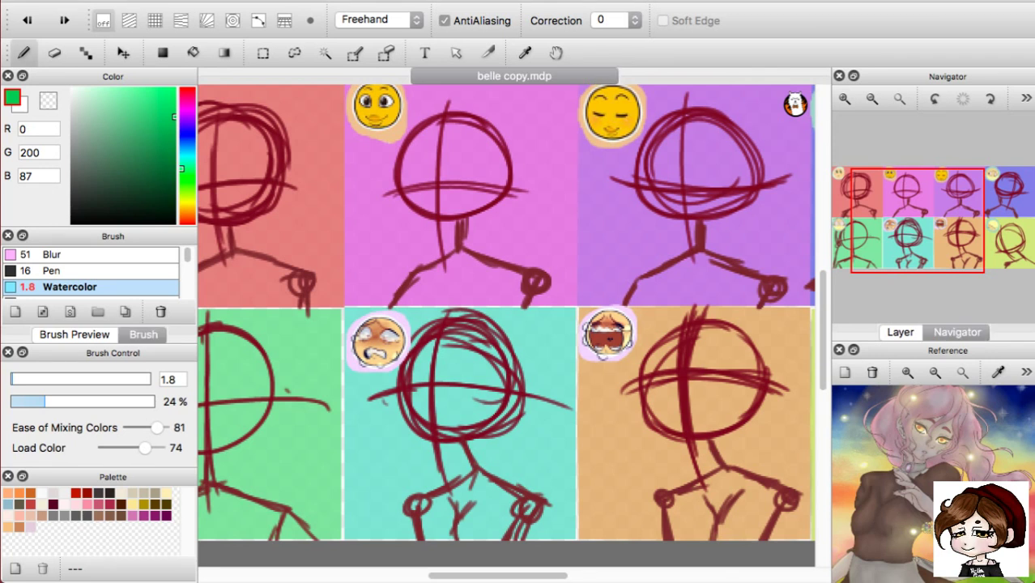
key("super+Tab")
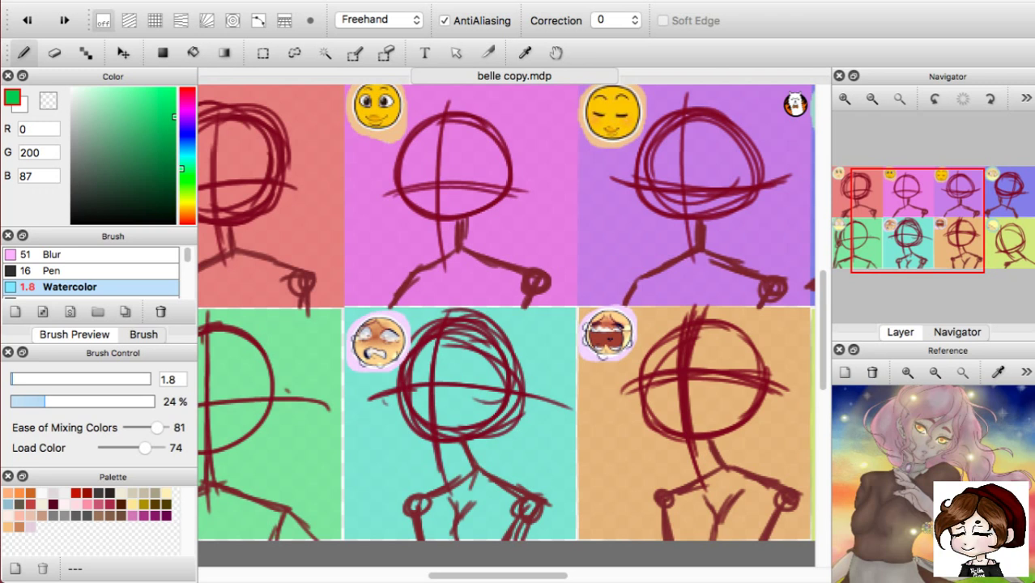
key("super+Tab")
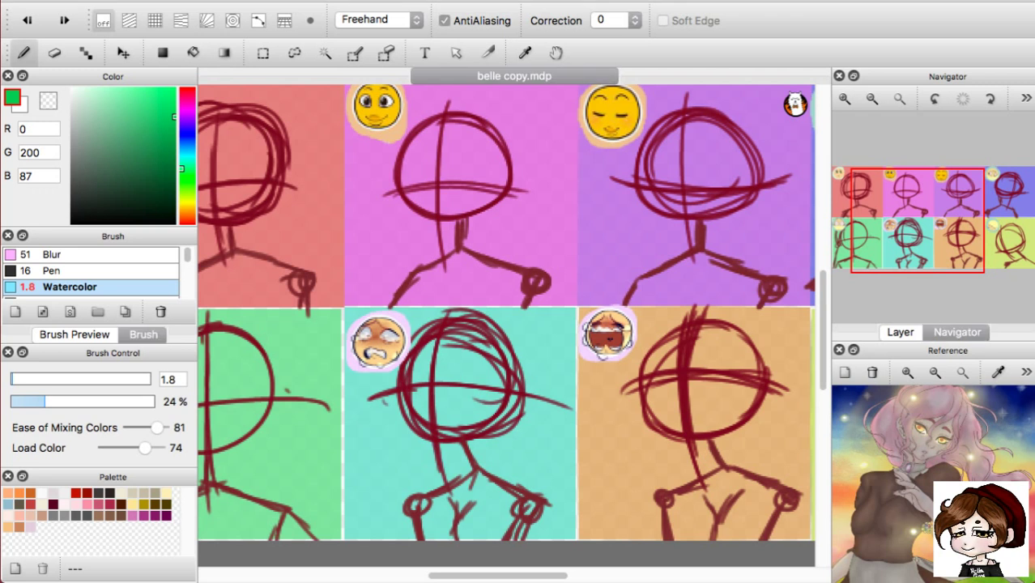
Bring the head sketch in the red panel into close view.
scroll(507, 325, "left", 5)
scroll(507, 325, "up", 1)
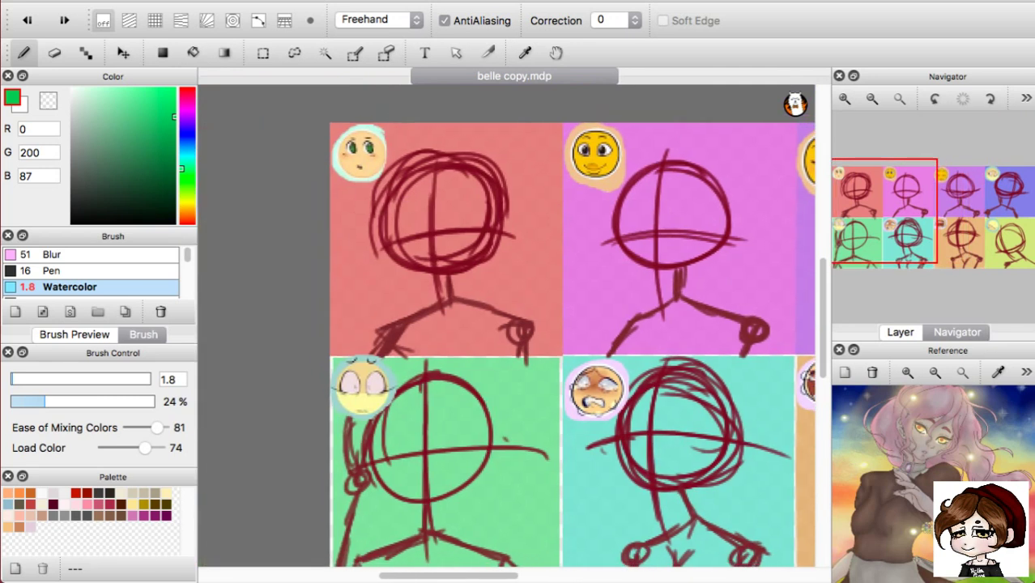
key("super+plus")
key("ctrl+plus")
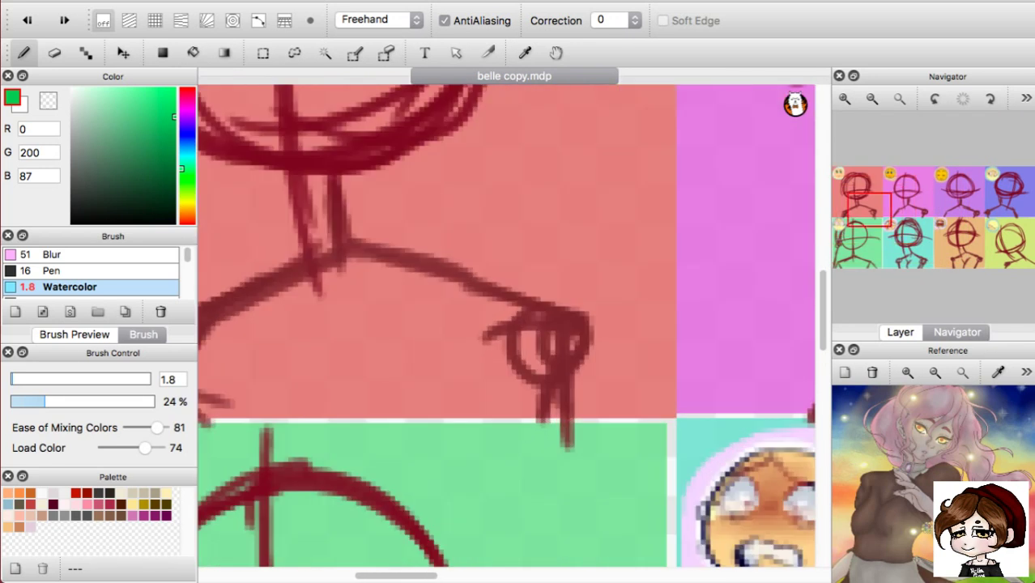
scroll(507, 326, "up", 8)
scroll(507, 326, "left", 6)
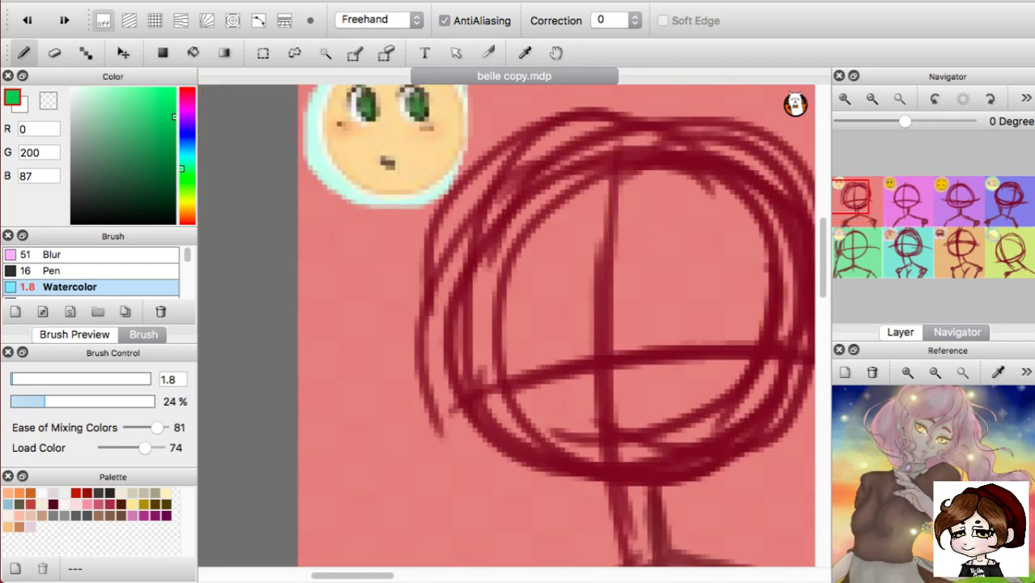
scroll(506, 324, "right", 5)
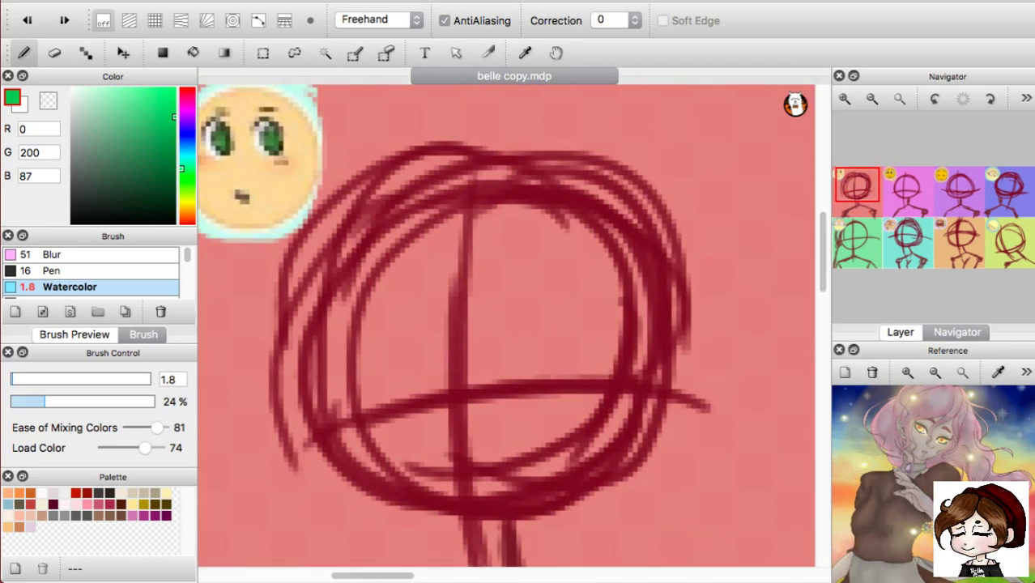
mouse_move(505, 368)
left_mouse_down()
mouse_move(494, 378)
mouse_move(544, 354)
mouse_move(604, 370)
left_mouse_up()
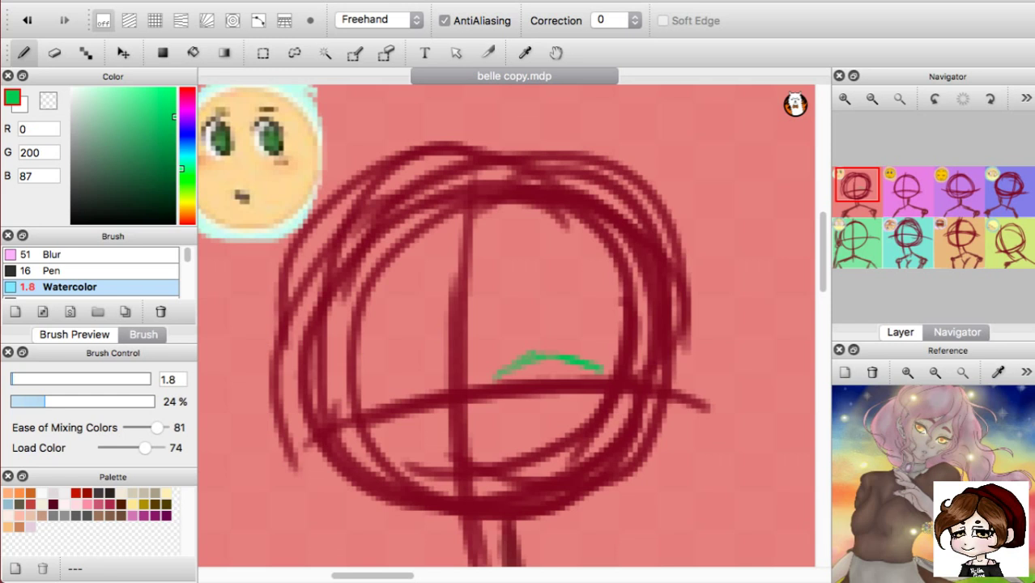
mouse_move(537, 379)
left_mouse_down()
mouse_move(552, 391)
mouse_move(571, 363)
mouse_move(549, 391)
mouse_move(558, 377)
left_mouse_up()
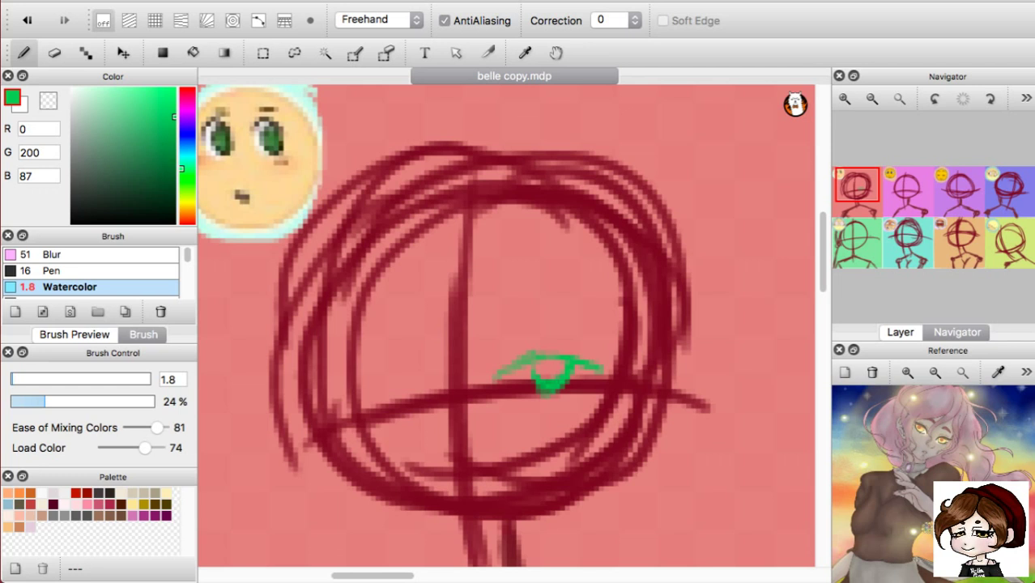
left_click_drag(541, 354, 600, 359)
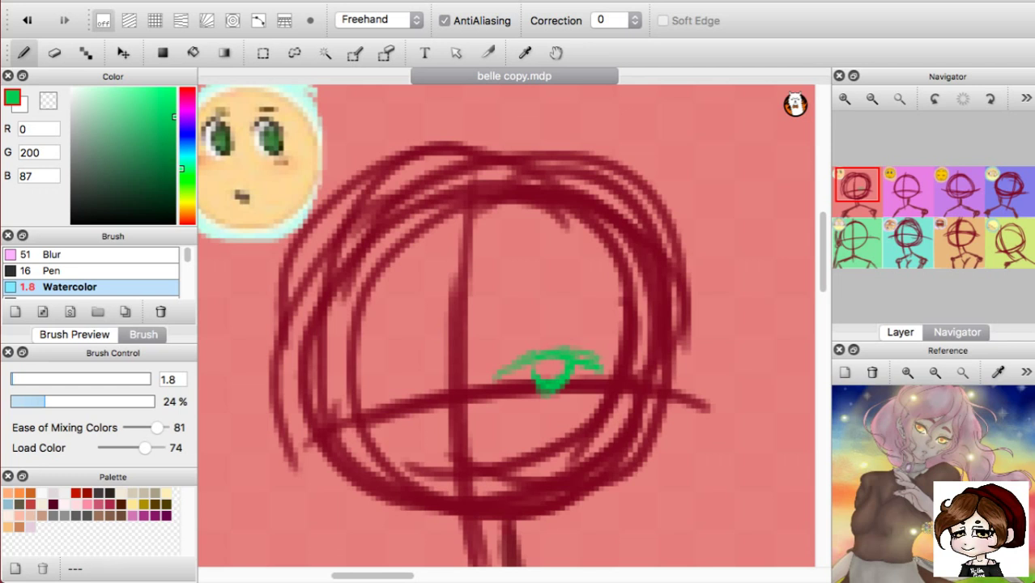
key("super+z")
key("super+z")
key("super+z")
key("super+z")
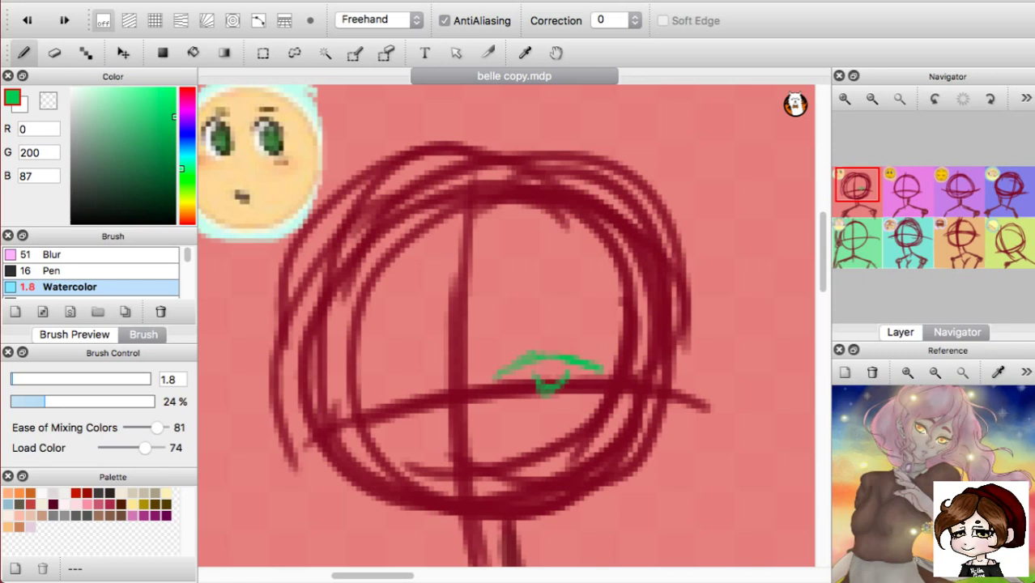
key("super+z")
key("super+z")
key("super+z")
key("super+z")
key("super+z")
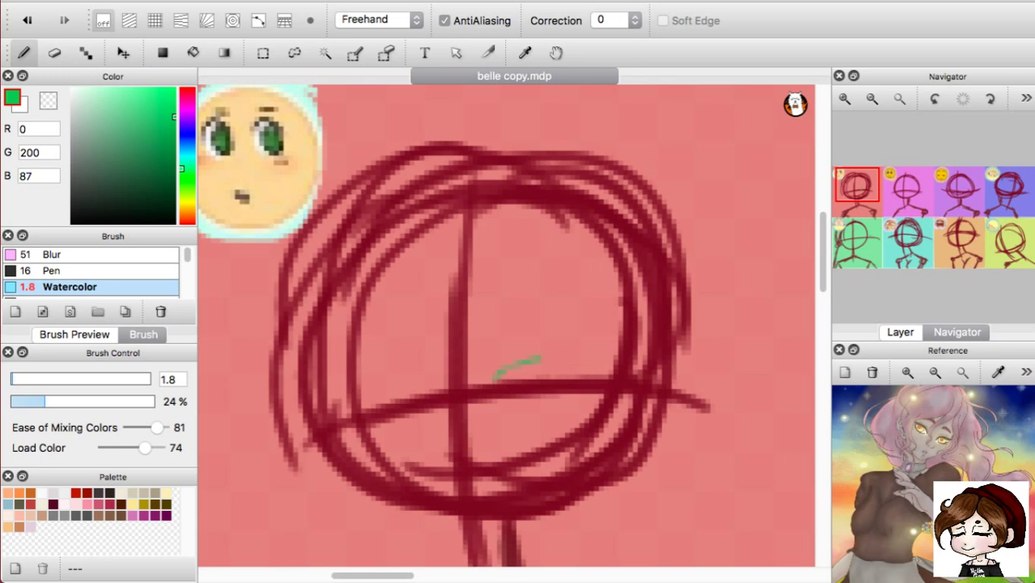
mouse_move(495, 374)
left_mouse_down()
mouse_move(554, 354)
mouse_move(590, 372)
mouse_move(546, 390)
mouse_move(570, 363)
mouse_move(565, 392)
mouse_move(559, 385)
left_mouse_up()
left_click_drag(528, 322, 544, 354)
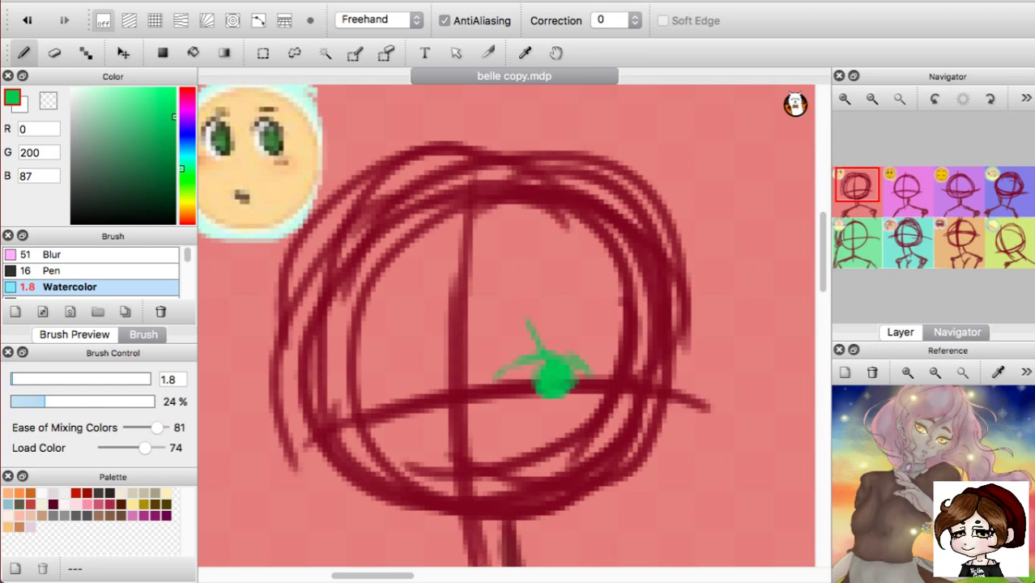
key("super+z")
key("super+z")
key("super+z")
key("super+z")
key("super+z")
key("super+z")
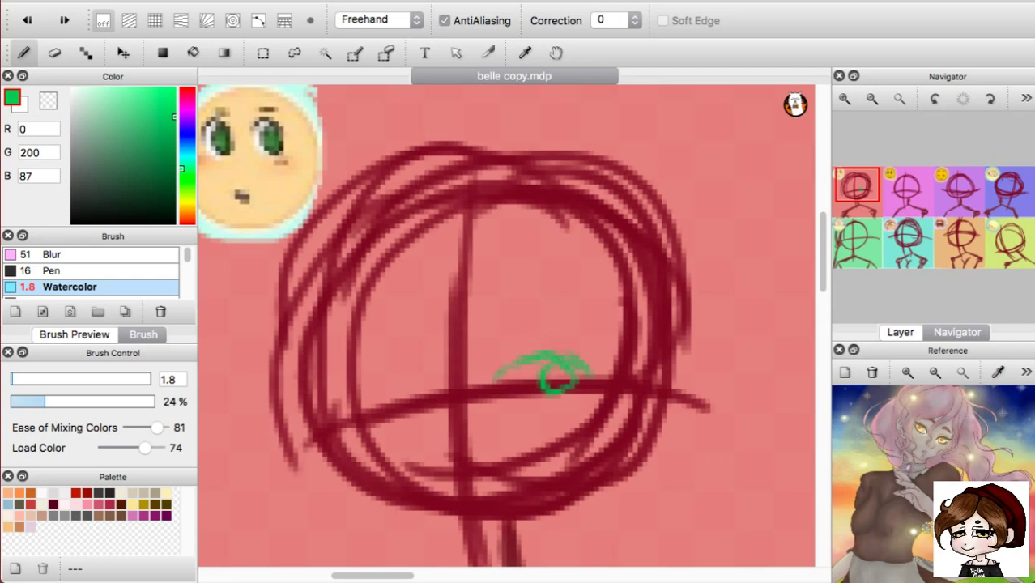
key("super+z")
key("super+z")
key("super+z")
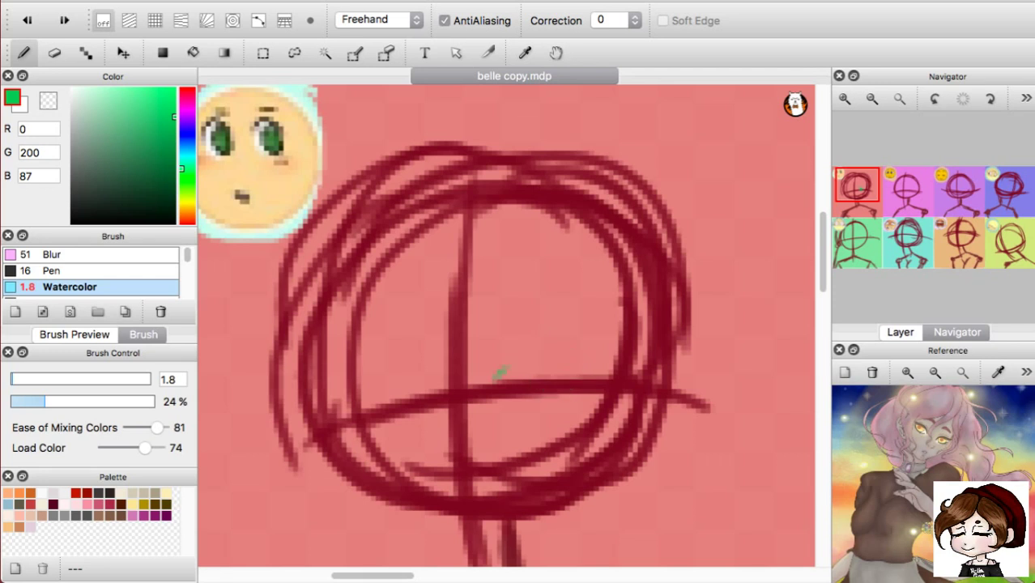
key("super+z")
Paint two solid green oval irises on either side of the vertical guideline of the head in the red panel.
mouse_move(554, 348)
left_mouse_down()
mouse_move(560, 371)
mouse_move(539, 385)
mouse_move(550, 349)
mouse_move(560, 386)
mouse_move(548, 389)
mouse_move(552, 369)
left_mouse_up()
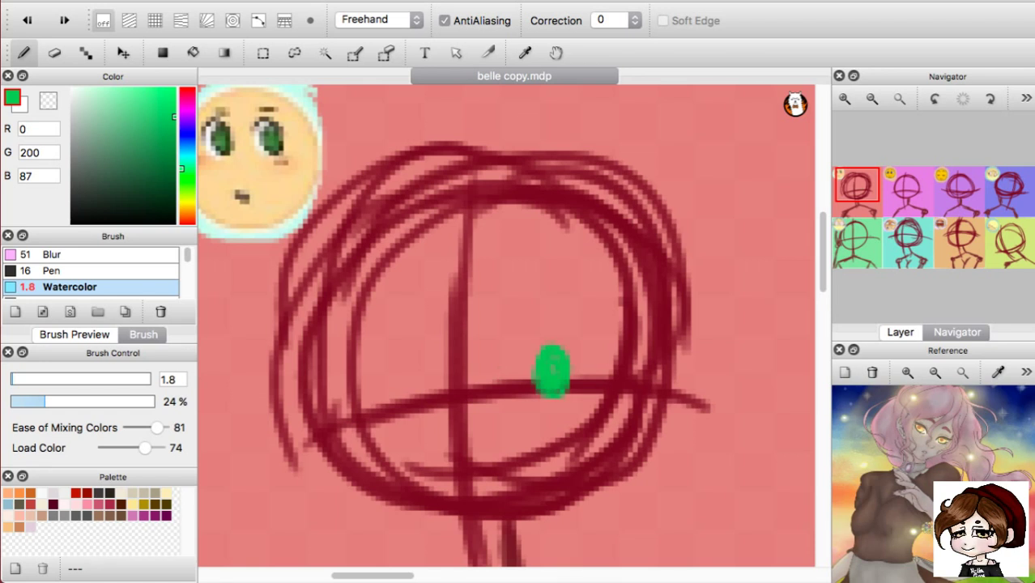
left_click_drag(418, 387, 427, 369)
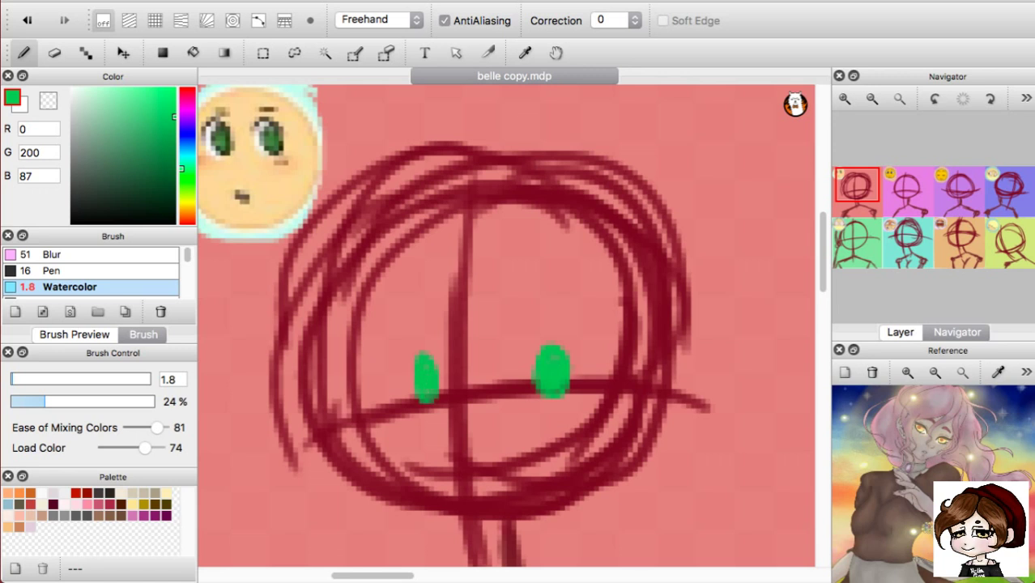
mouse_move(497, 366)
left_mouse_down()
mouse_move(525, 346)
mouse_move(568, 356)
left_mouse_up()
key("super+z")
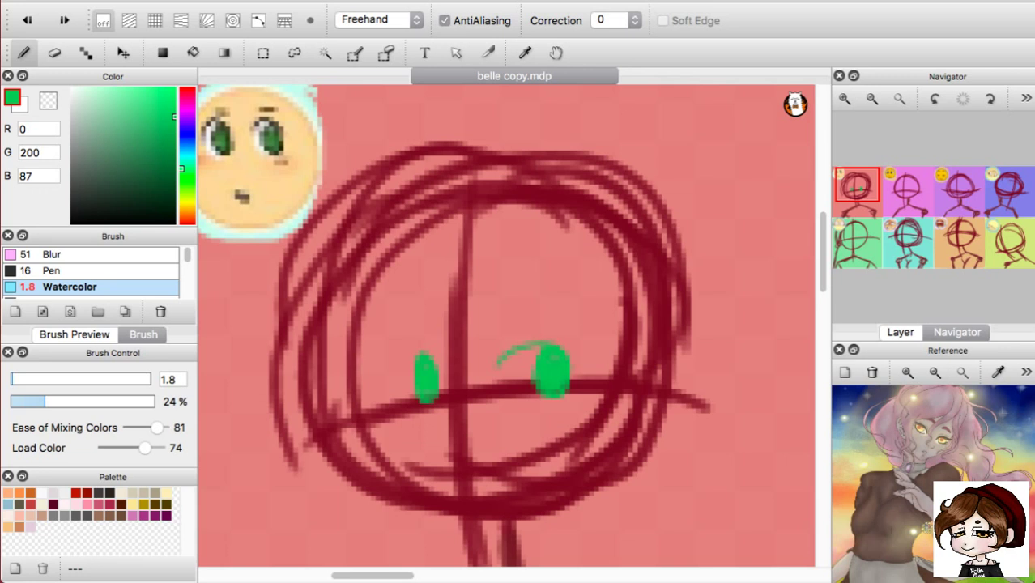
key("super+z")
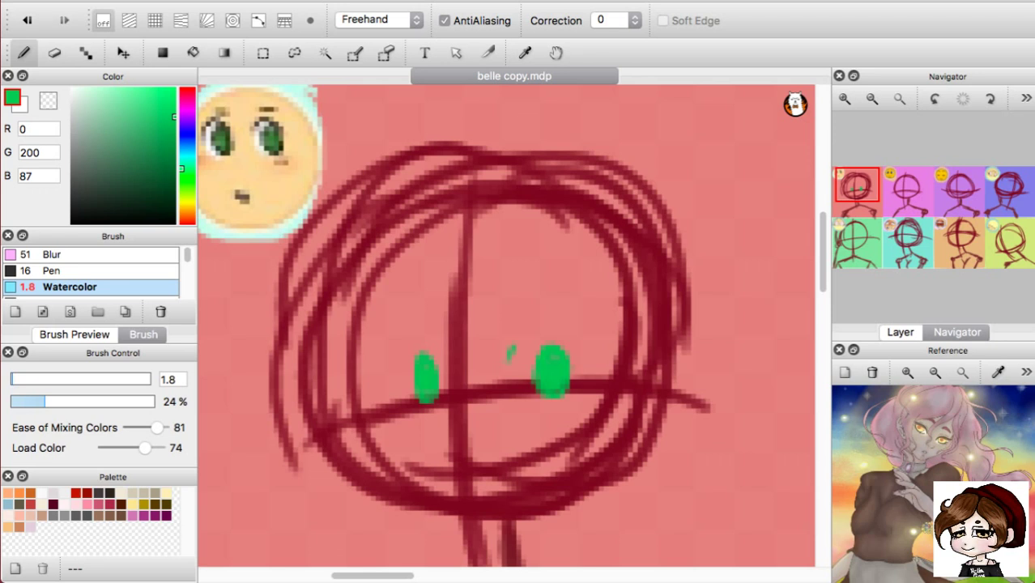
Draw curved green upper lid lines over both irises and extend the inner end of the larger eye's line.
mouse_move(508, 360)
left_mouse_down()
mouse_move(545, 341)
mouse_move(502, 362)
mouse_move(523, 348)
mouse_move(571, 350)
mouse_move(584, 356)
mouse_move(578, 372)
left_mouse_up()
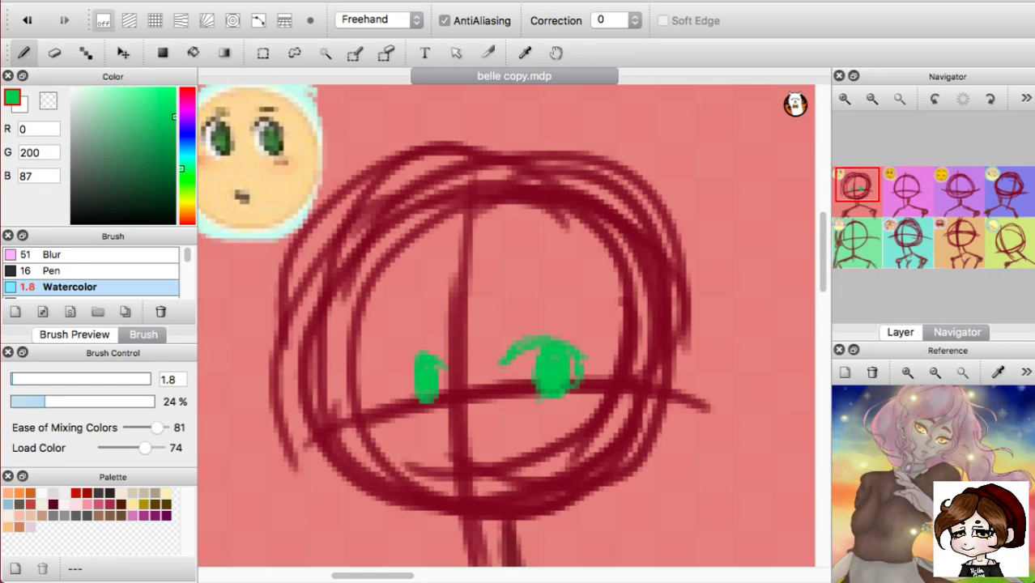
left_click_drag(417, 356, 404, 367)
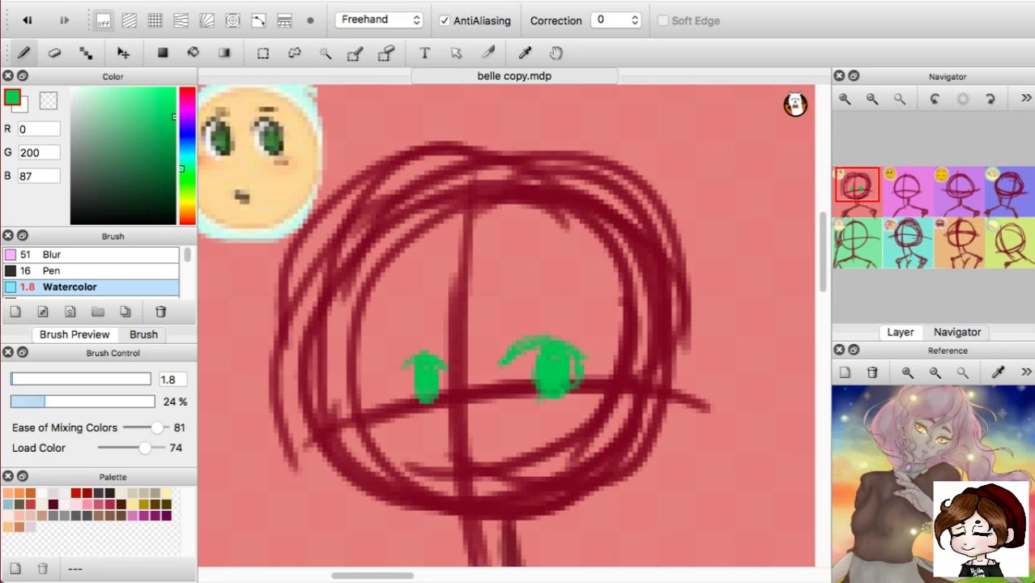
key("super+Tab")
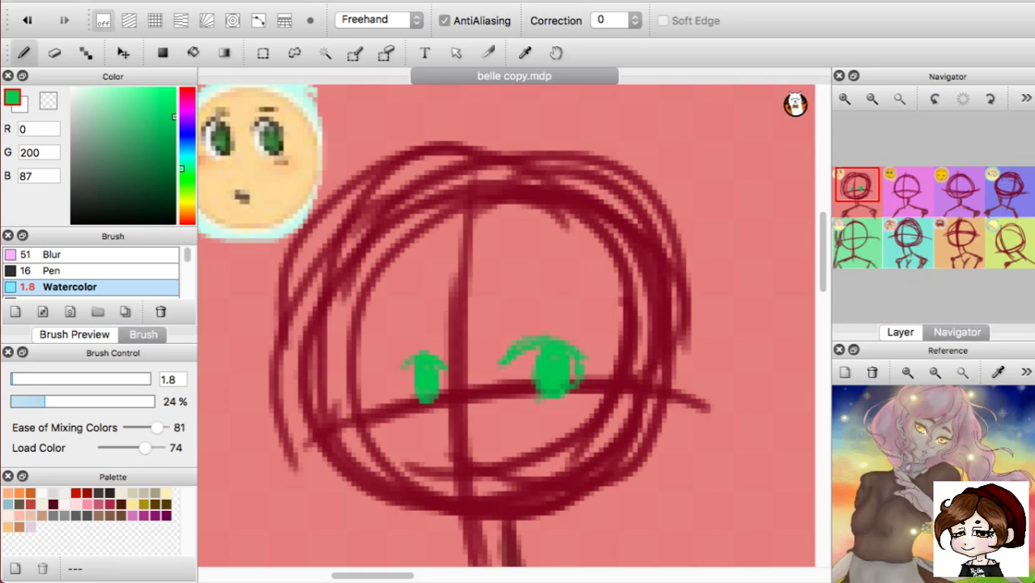
left_click_drag(516, 354, 496, 372)
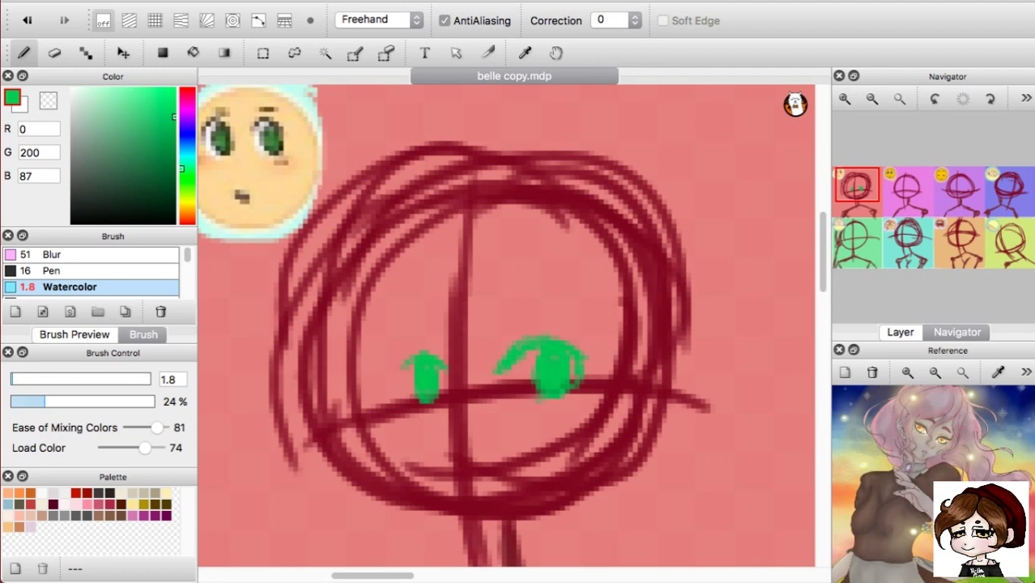
Extend the smaller eye's upper lid line outward, keeping that stroke while undoing the outline drawn around the rest of the eye.
left_click_drag(405, 368, 385, 380)
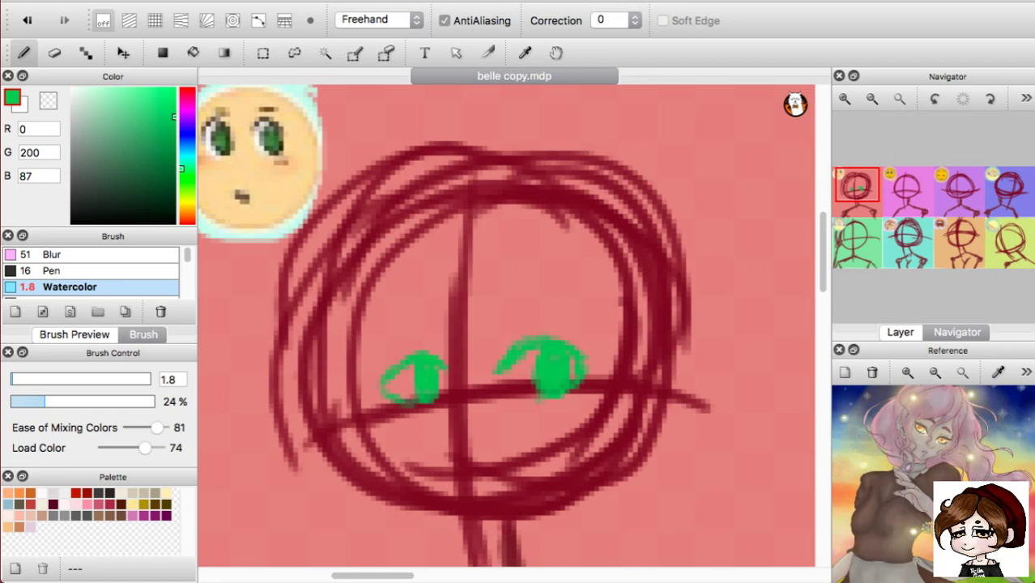
key("super+z")
key("super+z")
key("super+z")
key("super+z")
key("super+z")
key("super+z")
key("super+z")
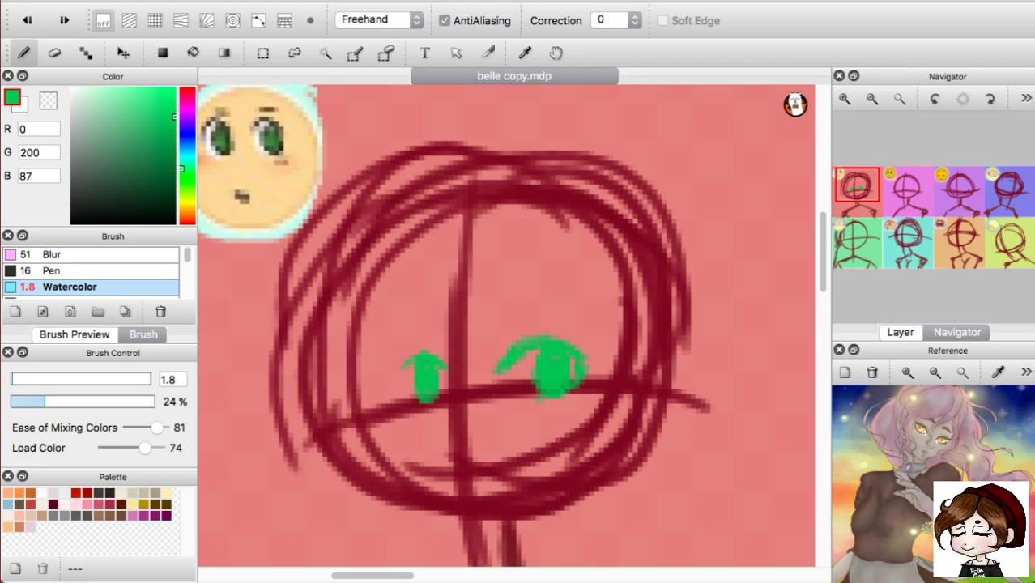
key("super+y")
key("super+y")
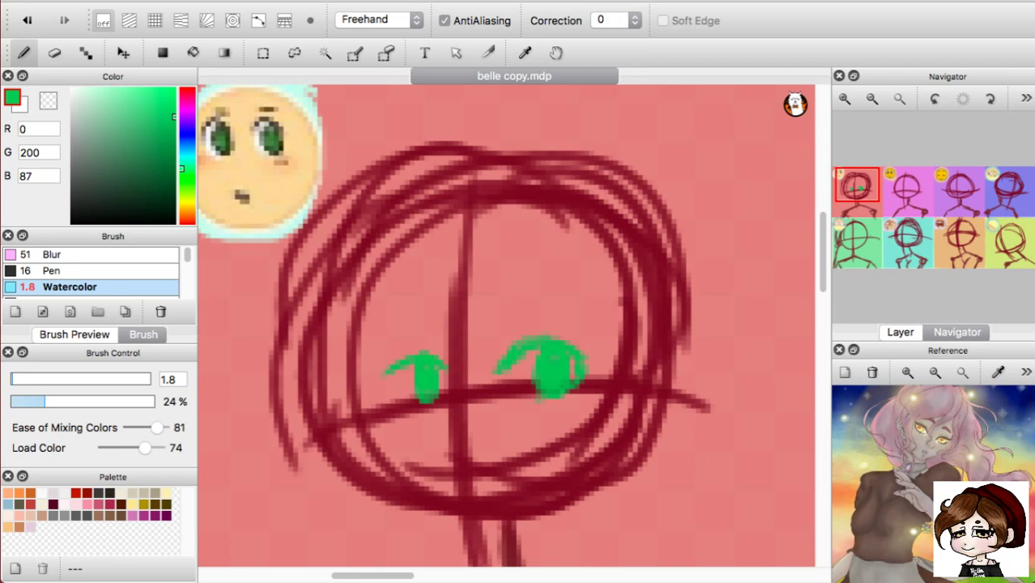
Draw a green lower lid under the smaller eye's iris and thicken it with the brush size at 3.8.
left_click_drag(435, 403, 396, 406)
key("bracketright")
key("bracketright")
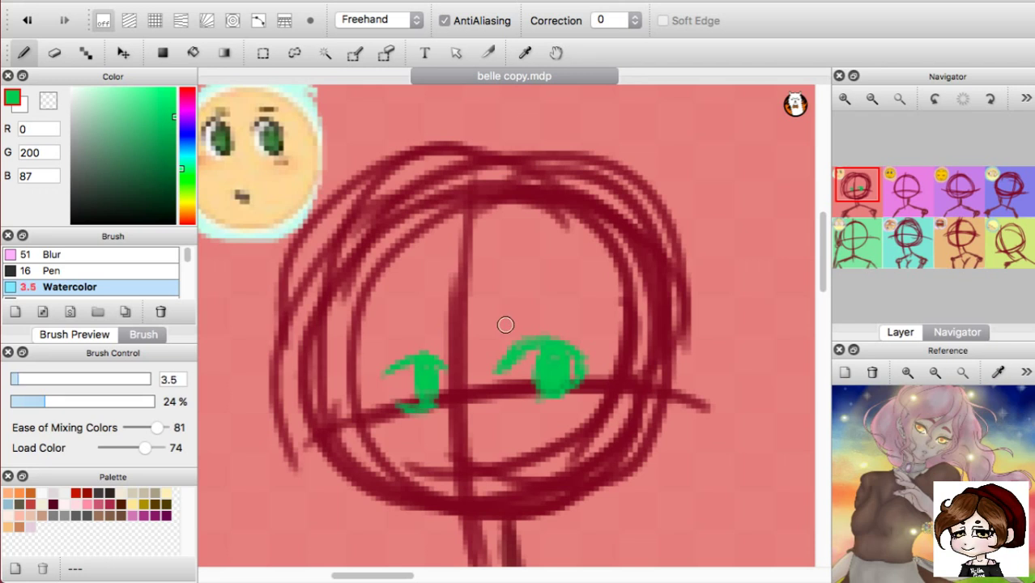
key("bracketright")
left_click_drag(418, 410, 395, 402)
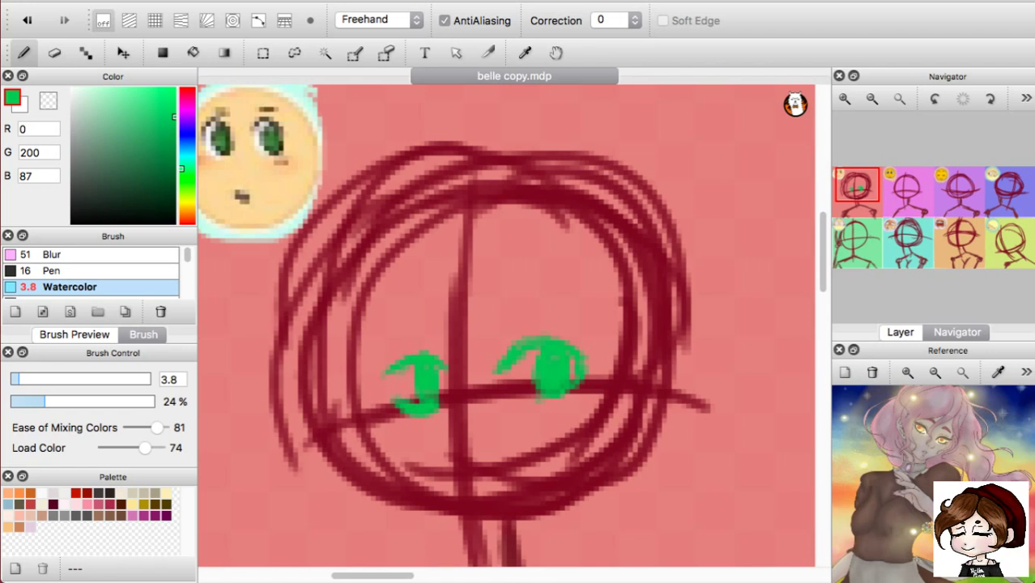
Reduce the brush size to 2.7 and extend the outer corner of the smaller eye's upper lid line.
key("bracketleft")
key("bracketleft")
left_click_drag(391, 368, 383, 377)
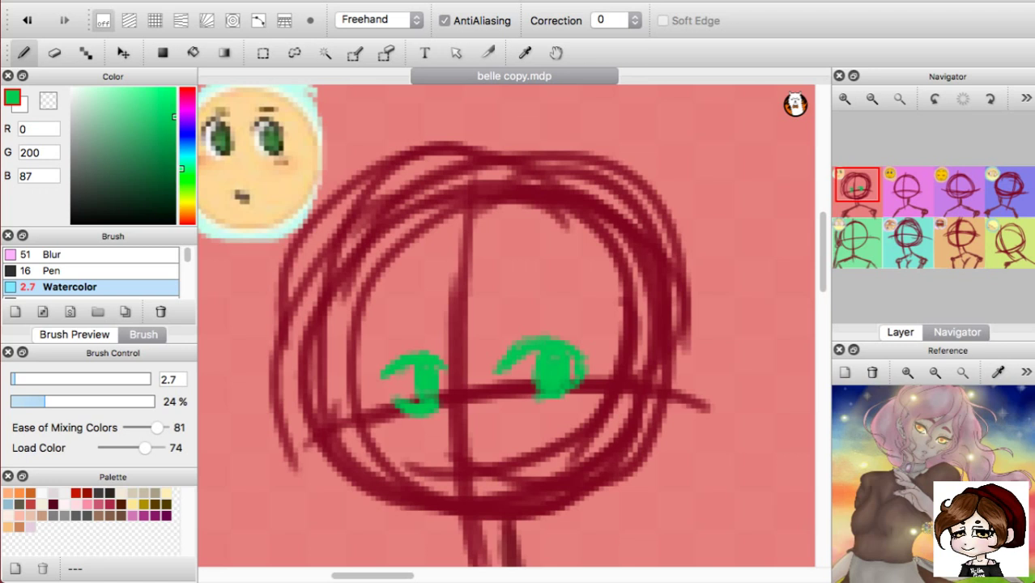
scroll(482, 326, "down", 5)
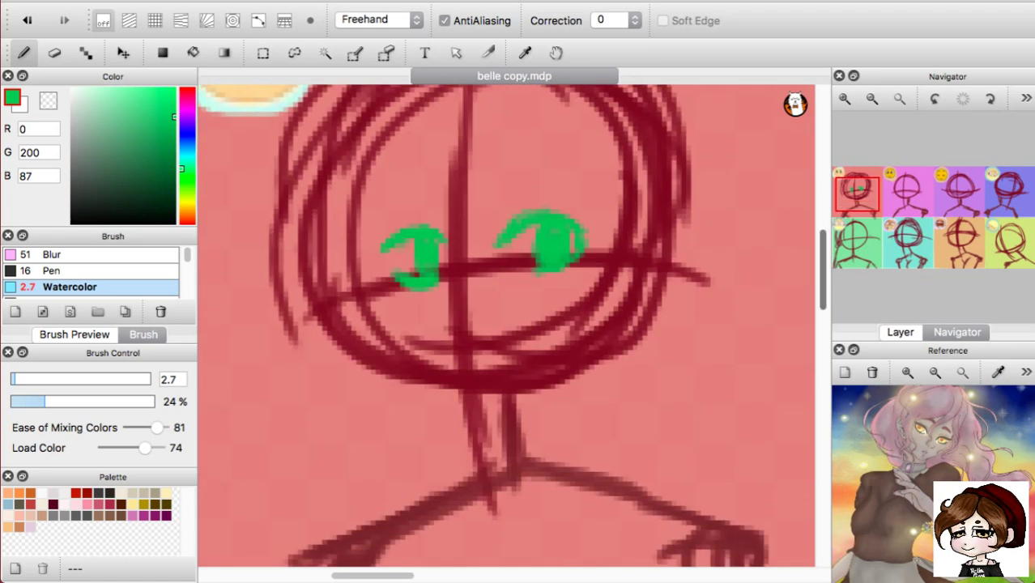
scroll(482, 327, "up", 3)
scroll(507, 325, "up", 1)
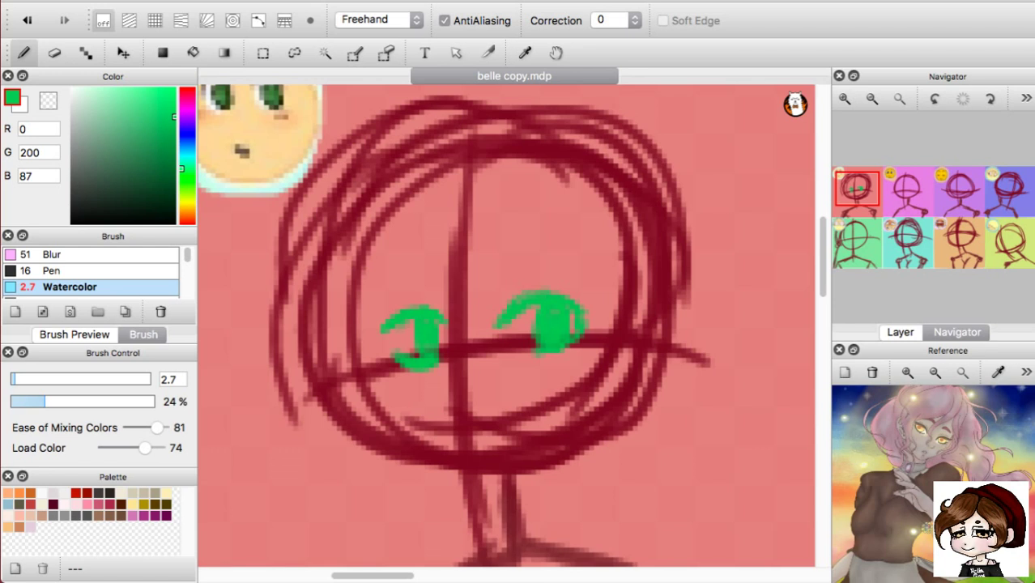
Draw a green nose as two short curves below the eyes and a small mouth at the chin, undoing the first nose strokes.
left_click(454, 393)
left_click_drag(465, 435, 483, 455)
key("ctrl+z")
key("ctrl+z")
left_click(441, 400)
mouse_move(437, 393)
left_mouse_down()
mouse_move(463, 413)
mouse_move(478, 409)
left_mouse_up()
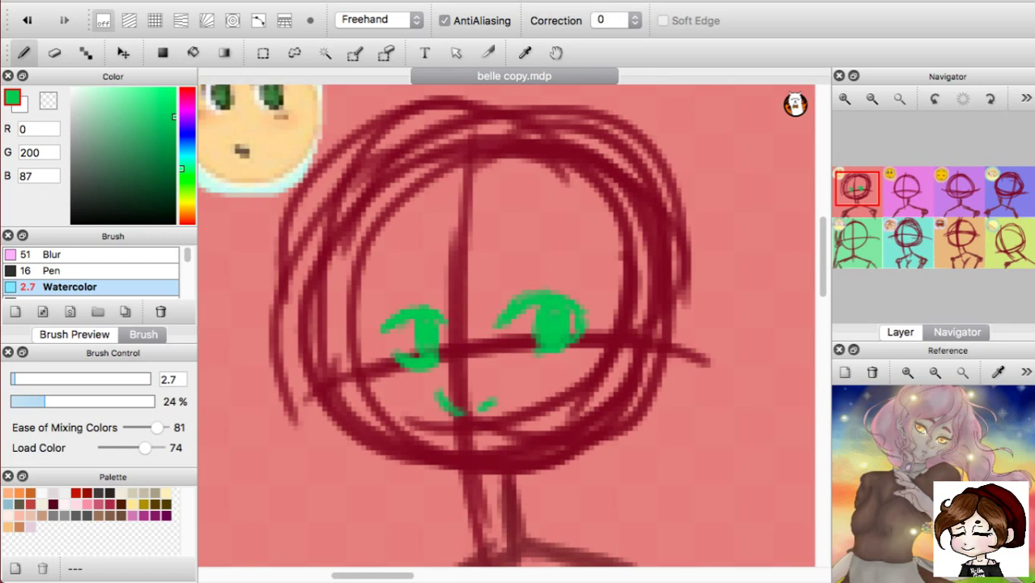
scroll(506, 324, "down", 5)
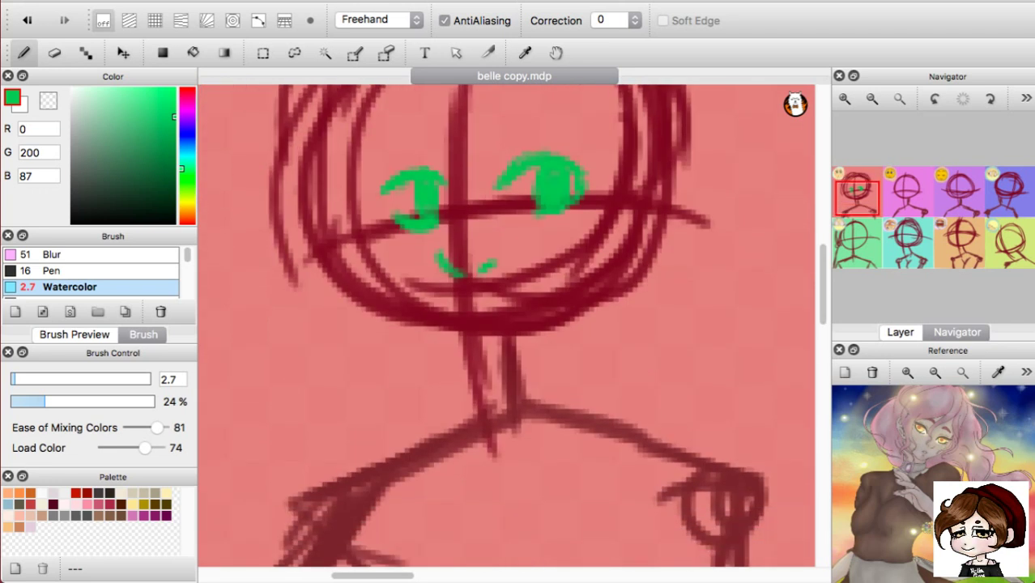
mouse_move(488, 317)
left_mouse_down()
mouse_move(499, 330)
mouse_move(476, 325)
mouse_move(492, 331)
left_mouse_up()
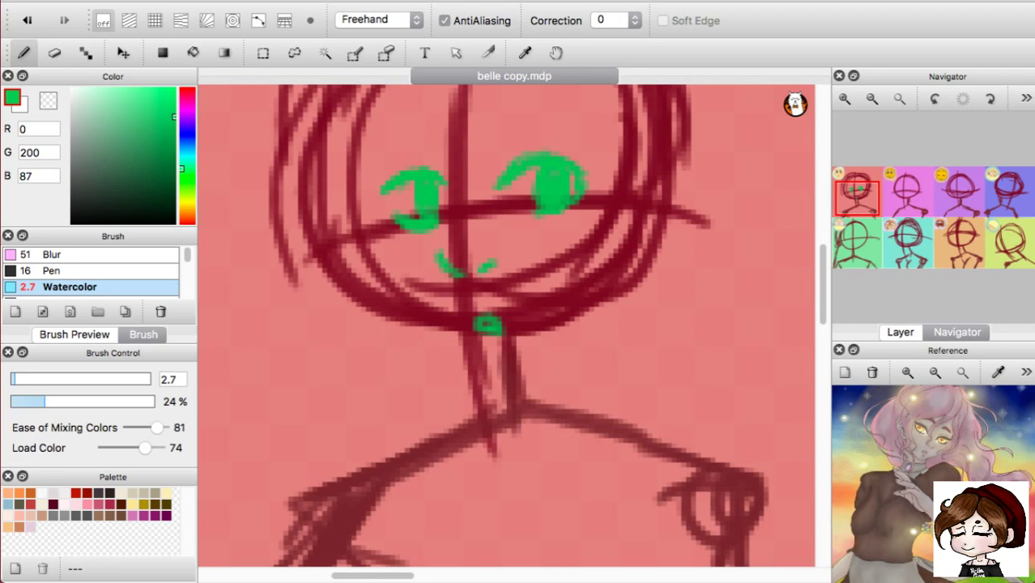
Transform the green facial features by shifting them slightly left across the head sketch.
key("super+t")
left_click_drag(481, 212, 457, 212)
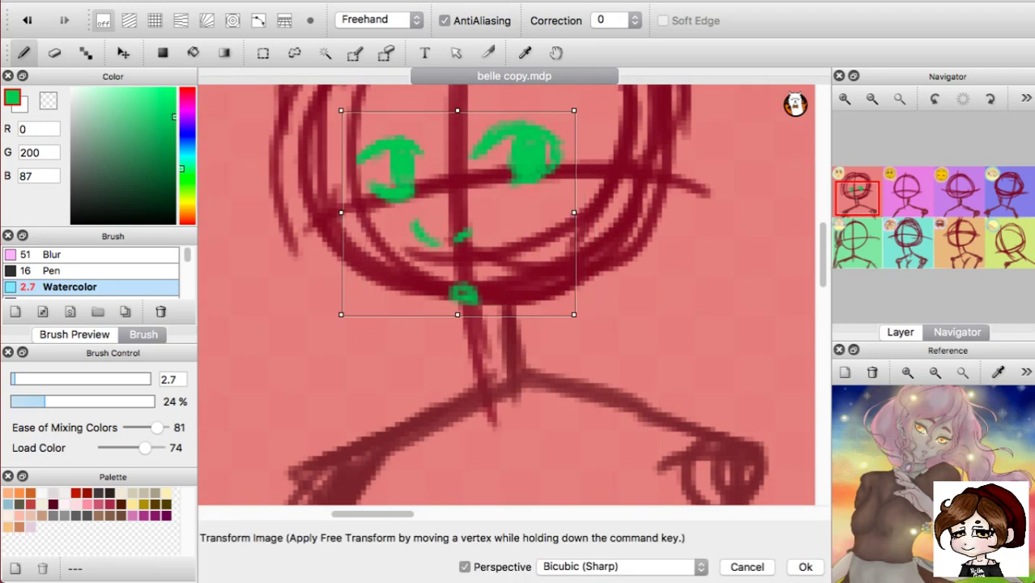
key("Return")
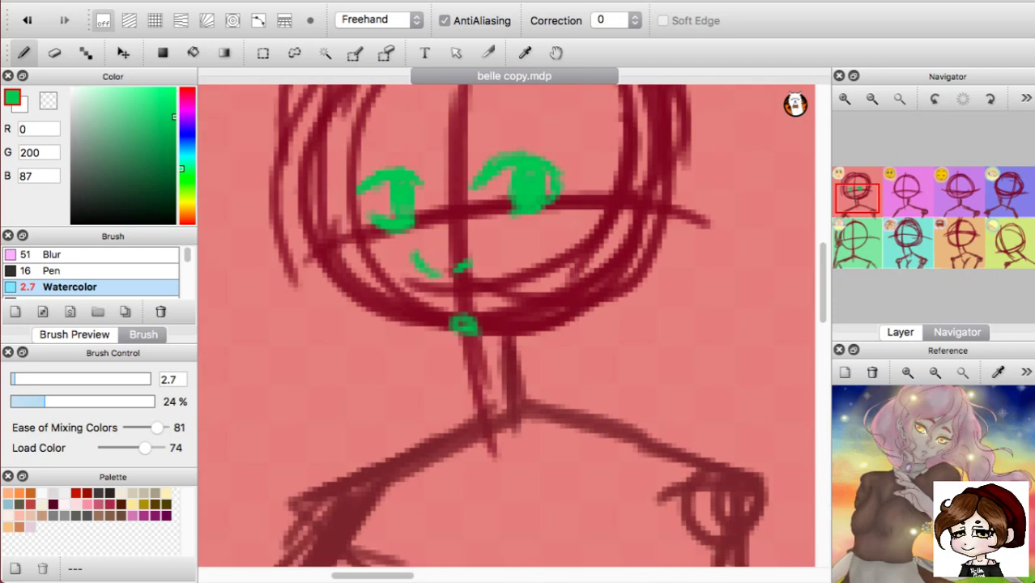
scroll(241, 114, "up", 4)
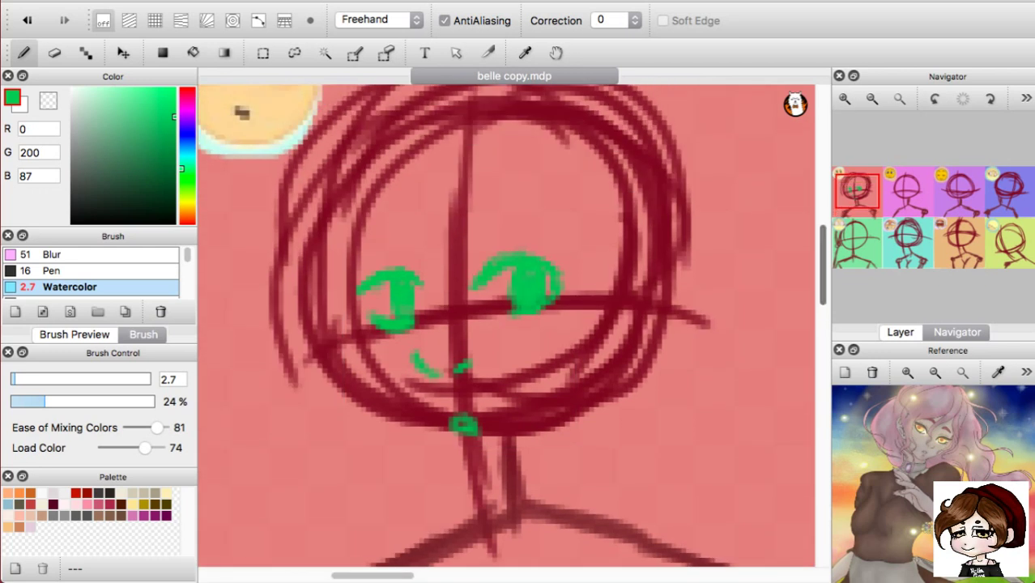
scroll(506, 327, "up", 2)
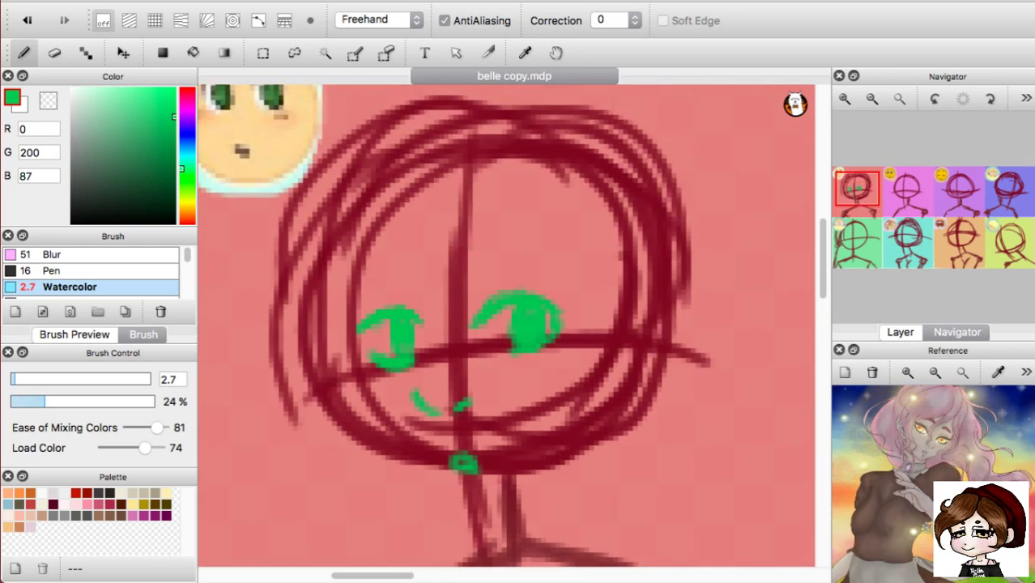
Add a short lower line under the larger eye and extend the outer corners of both eyes with lashes.
left_click_drag(549, 364, 565, 359)
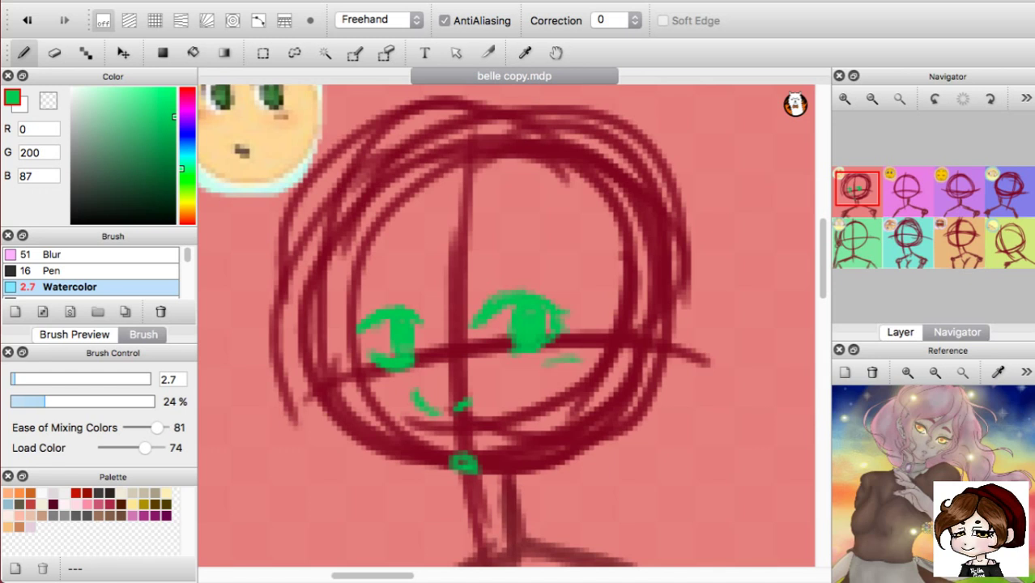
mouse_move(560, 317)
left_mouse_down()
mouse_move(590, 309)
mouse_move(580, 314)
left_mouse_up()
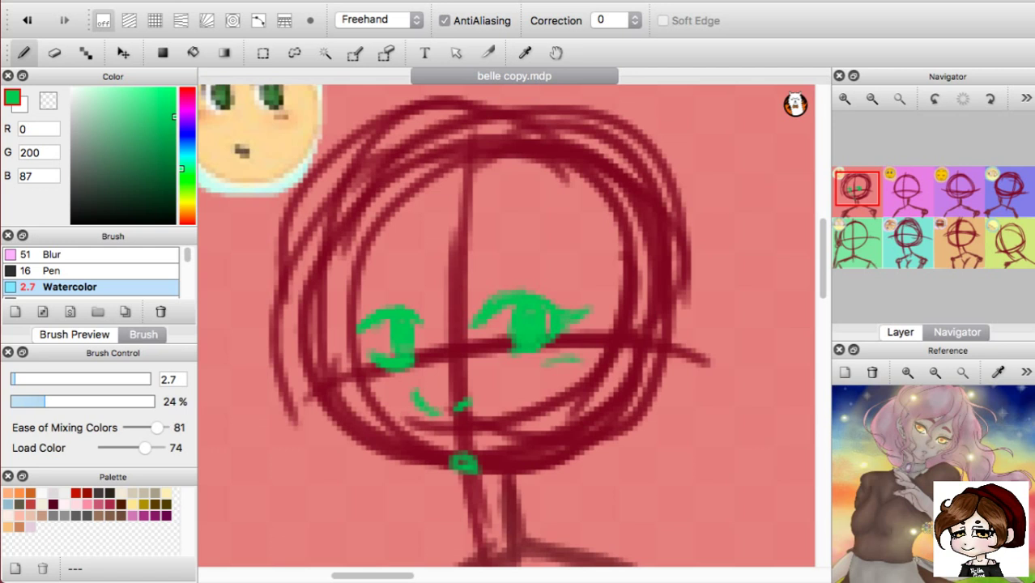
left_click_drag(357, 338, 346, 333)
Draw arched green eyebrows above both eyes.
left_click_drag(476, 261, 507, 240)
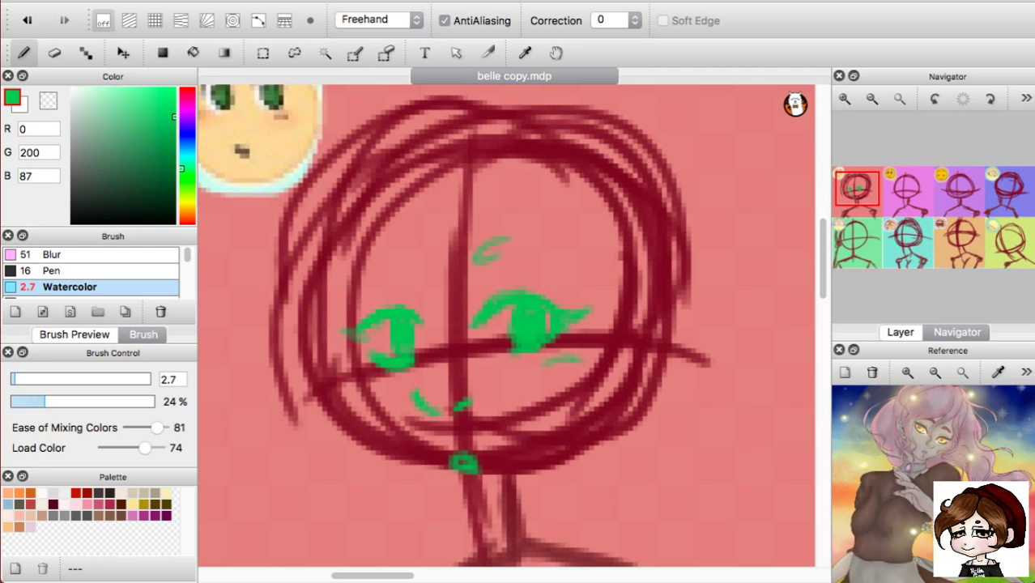
scroll(506, 323, "up", 3)
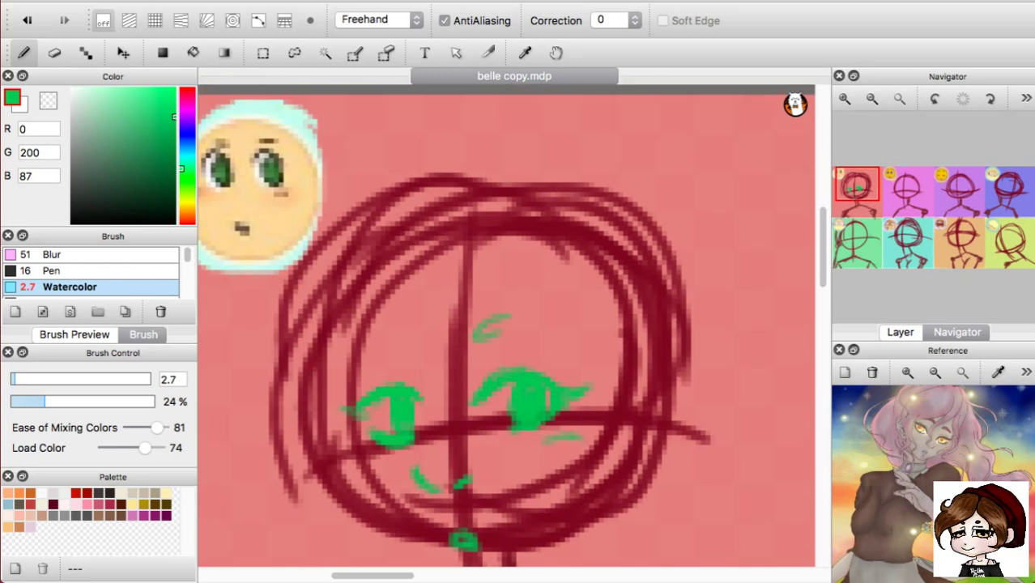
mouse_move(494, 331)
left_mouse_down()
mouse_move(553, 332)
mouse_move(536, 317)
left_mouse_up()
mouse_move(404, 331)
left_mouse_down()
mouse_move(430, 339)
mouse_move(395, 324)
mouse_move(374, 336)
mouse_move(408, 344)
mouse_move(365, 352)
left_mouse_up()
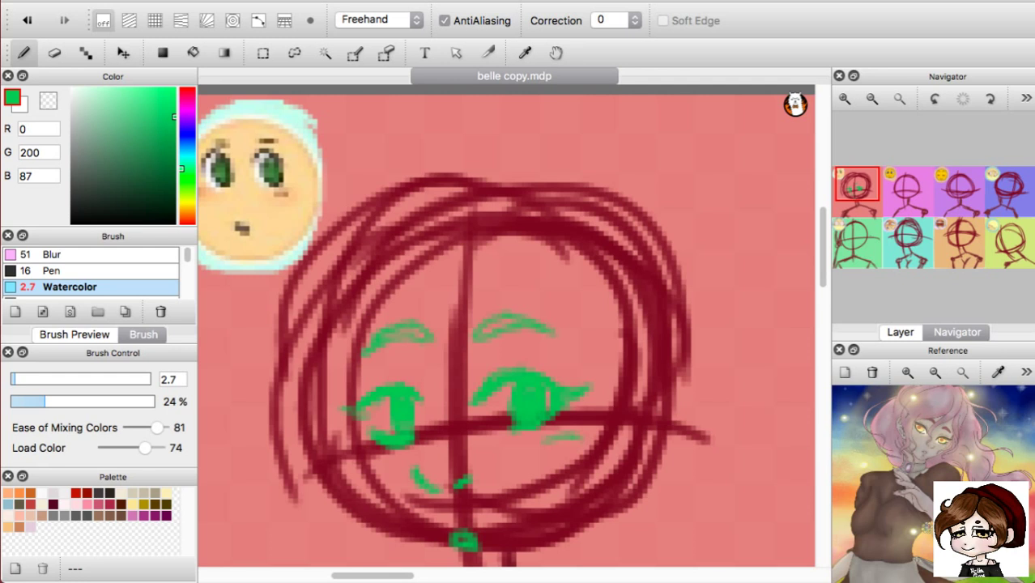
scroll(506, 324, "down", 3)
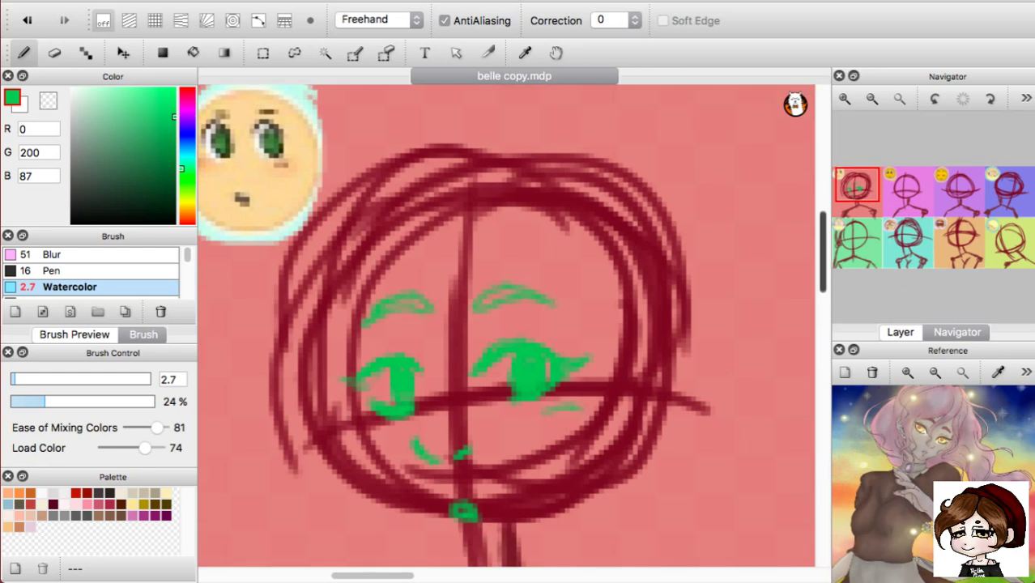
scroll(506, 323, "down", 2)
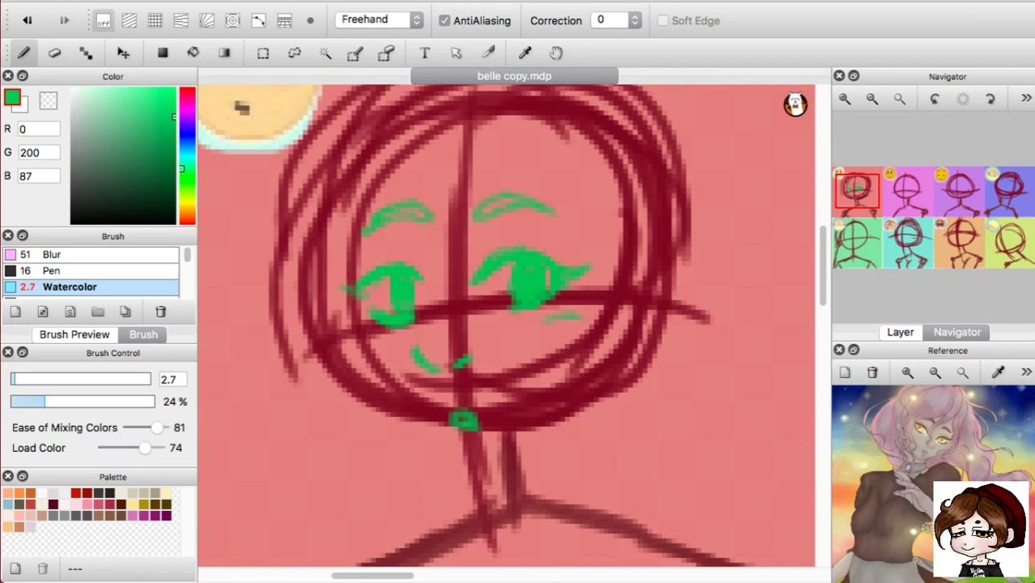
Clear all the green facial features from the layer and switch to the Pen brush, undoing the oversized test stroke.
key("Delete")
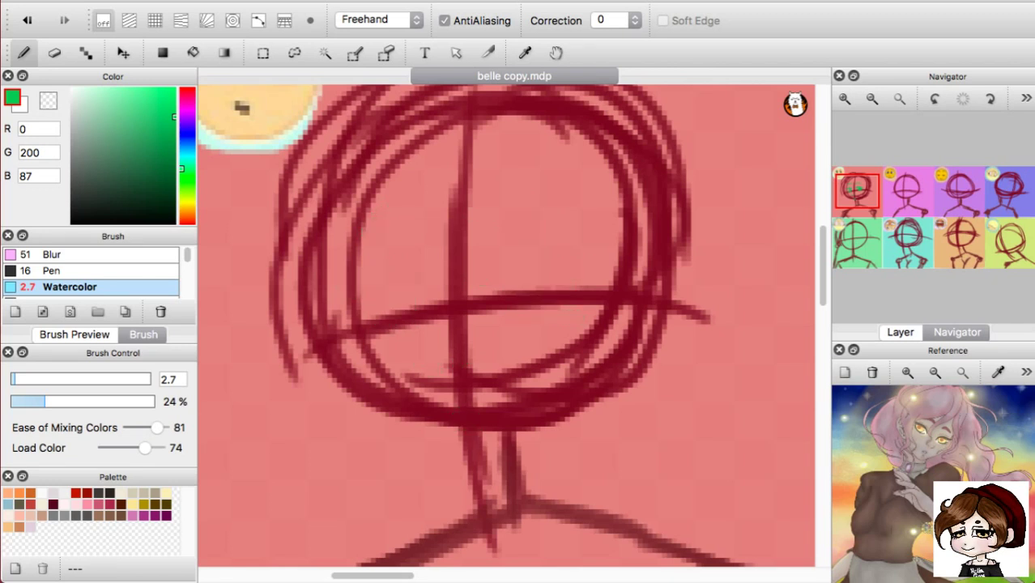
left_click(89, 271)
scroll(89, 271, "down", 1)
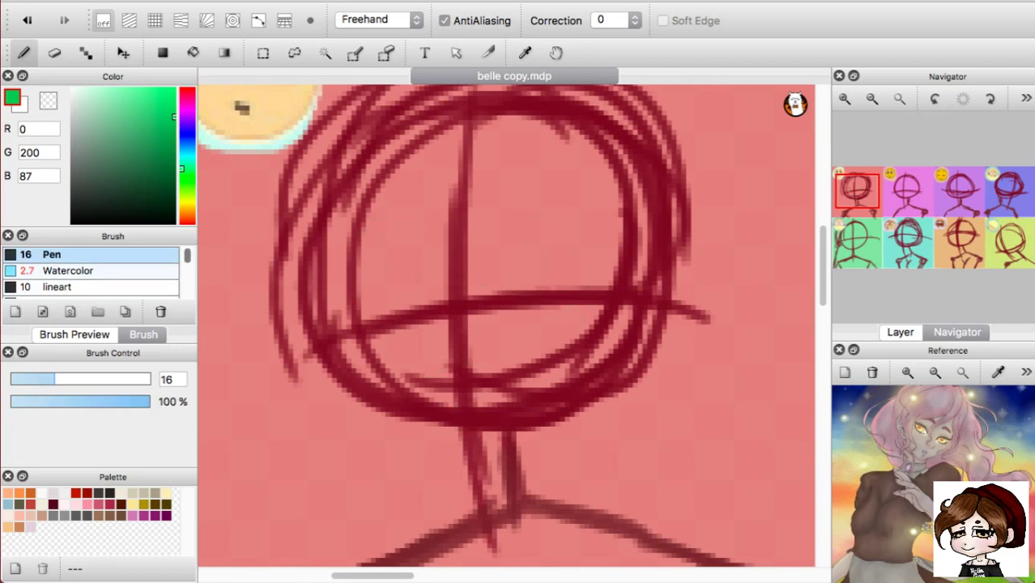
mouse_move(490, 233)
left_mouse_down()
mouse_move(534, 231)
mouse_move(571, 259)
left_mouse_up()
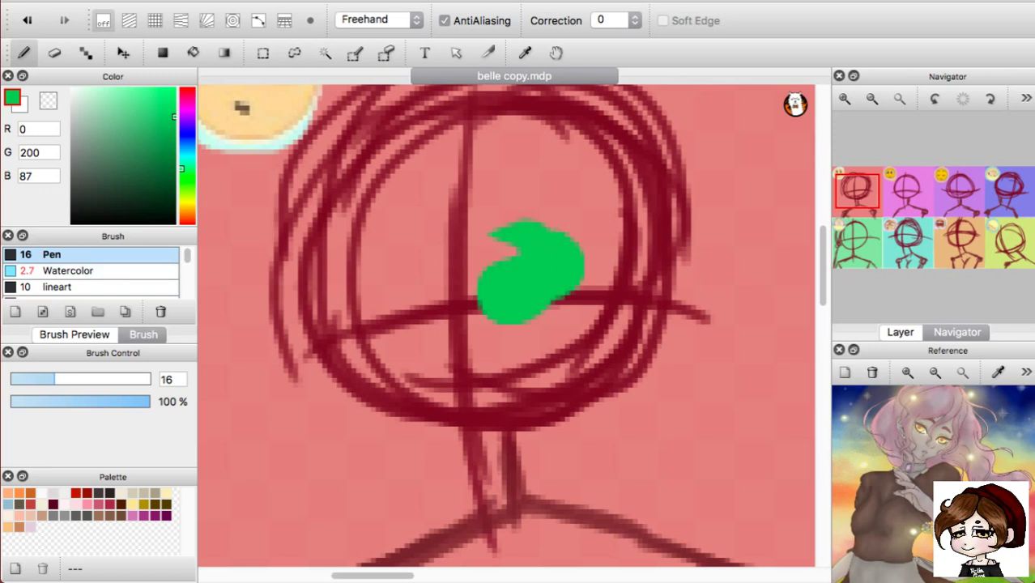
key("super+z")
left_click_drag(505, 325, 498, 325)
Reduce the Pen brush size to 2.7.
key("bracketleft")
key("bracketleft")
key("bracketleft")
key("bracketleft")
left_click_drag(23, 379, 19, 379)
left_click(75, 334)
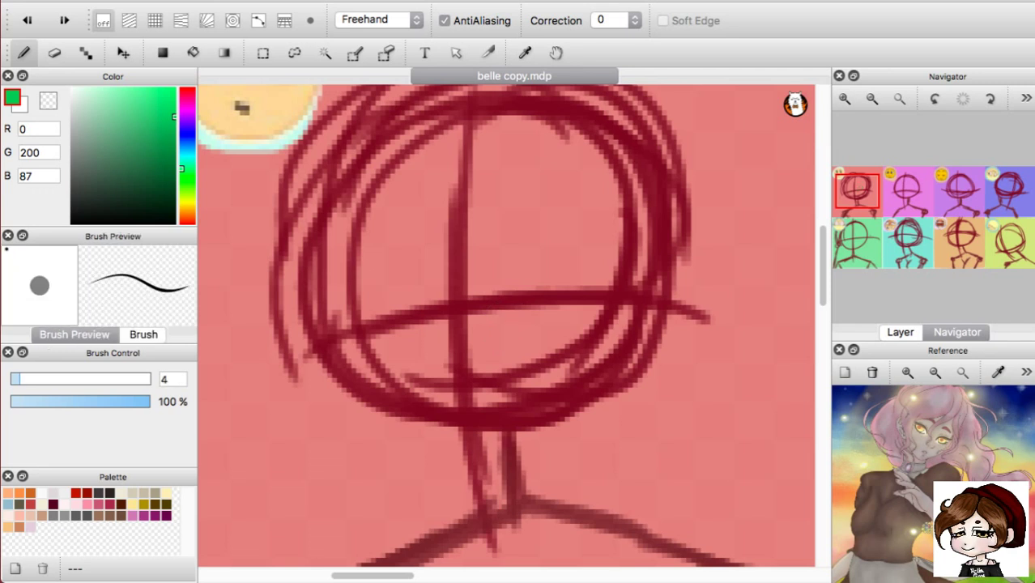
key("bracketleft")
key("bracketleft")
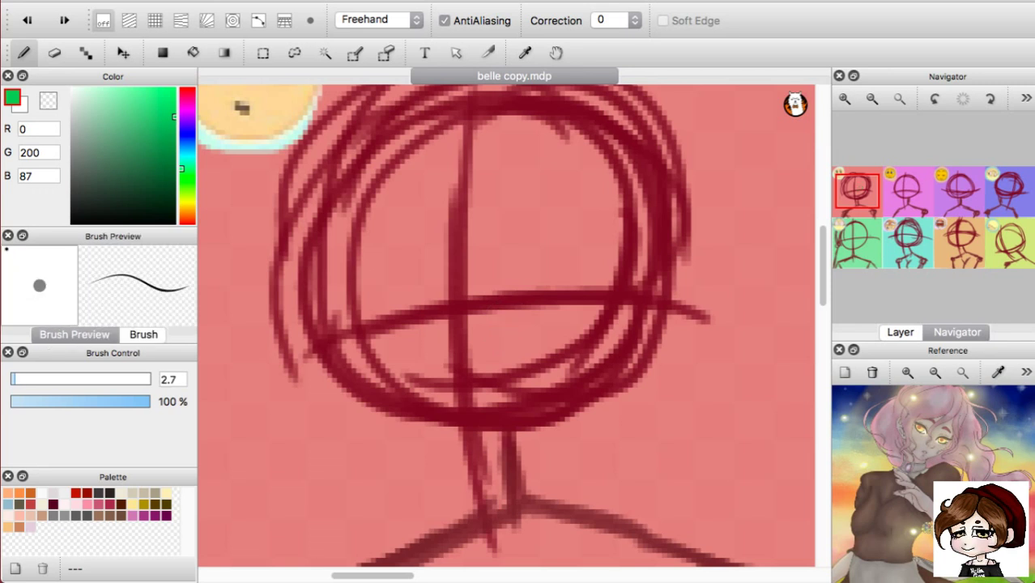
left_click(143, 334)
Draw two filled green oval irises near the horizontal face guideline, one on each side of the vertical guideline, undoing the first stroke.
mouse_move(499, 296)
left_mouse_down()
mouse_move(524, 283)
mouse_move(507, 293)
mouse_move(530, 297)
mouse_move(541, 264)
mouse_move(538, 298)
left_mouse_up()
key("ctrl+z")
left_click_drag(541, 253, 525, 285)
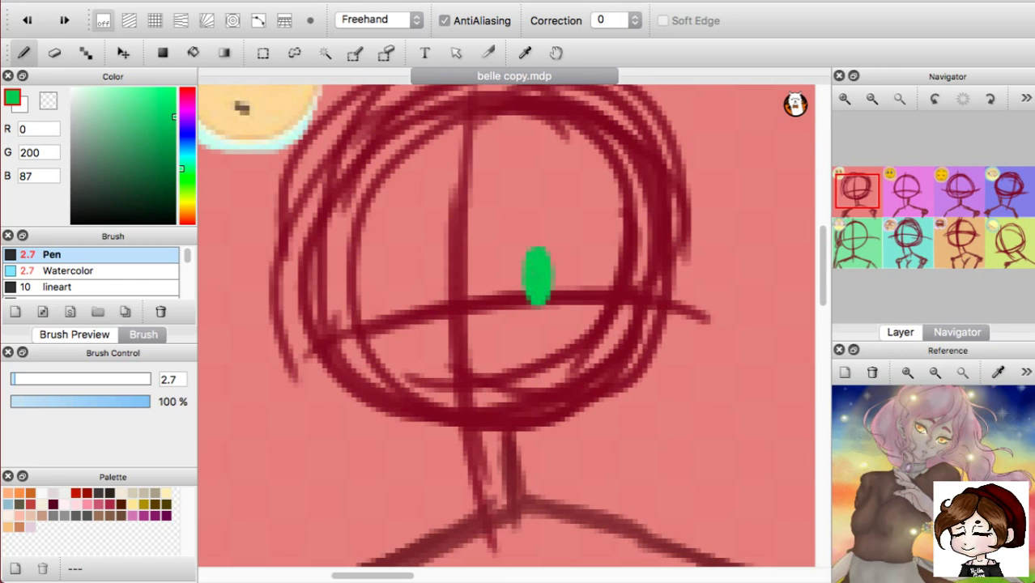
mouse_move(422, 273)
left_mouse_down()
mouse_move(429, 301)
mouse_move(424, 261)
mouse_move(426, 293)
left_mouse_up()
Move both irises slightly left, enlarge the smaller one, and draw a small nose of two short curves below them.
key("super+t")
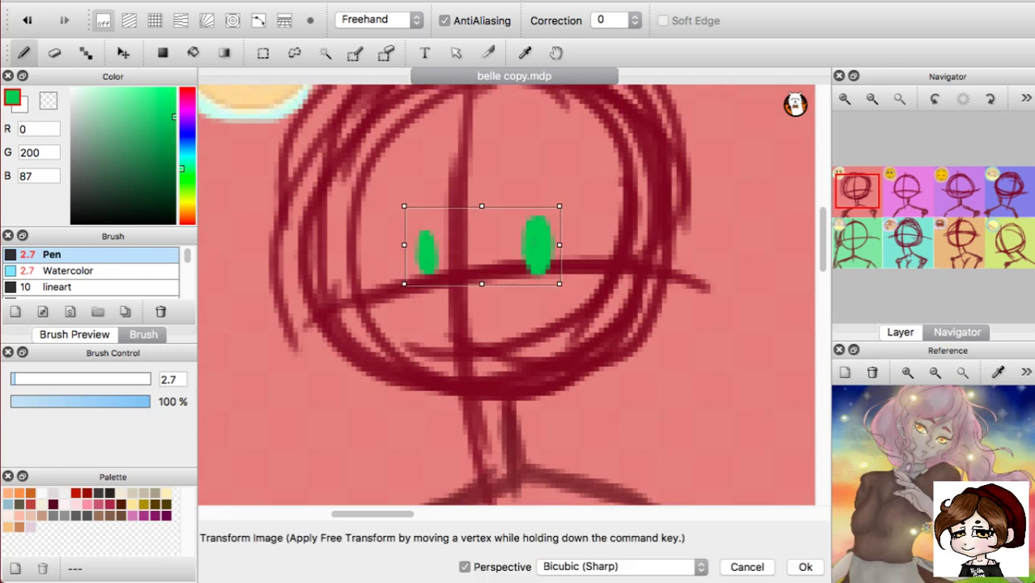
left_click_drag(483, 245, 472, 245)
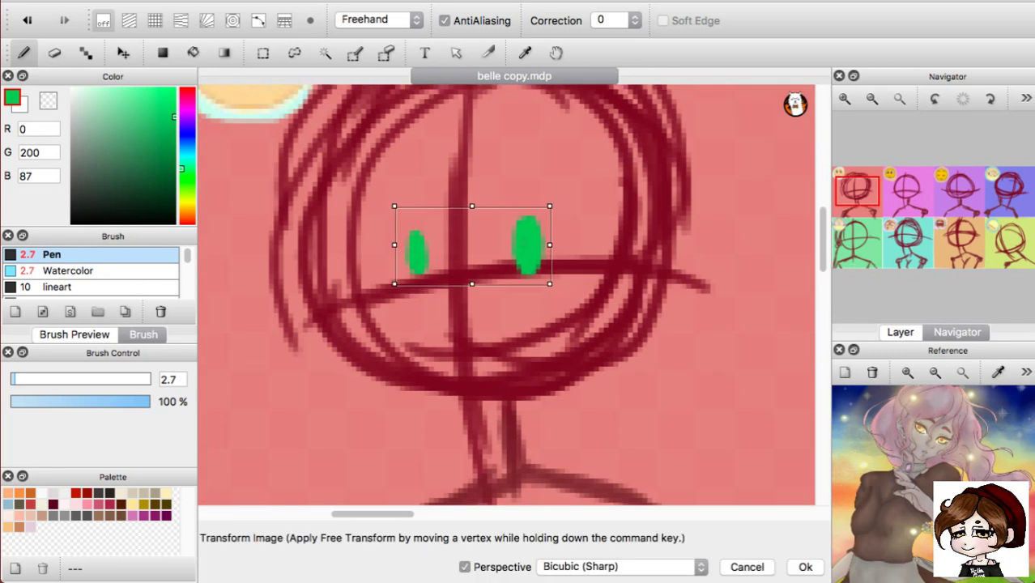
key("Return")
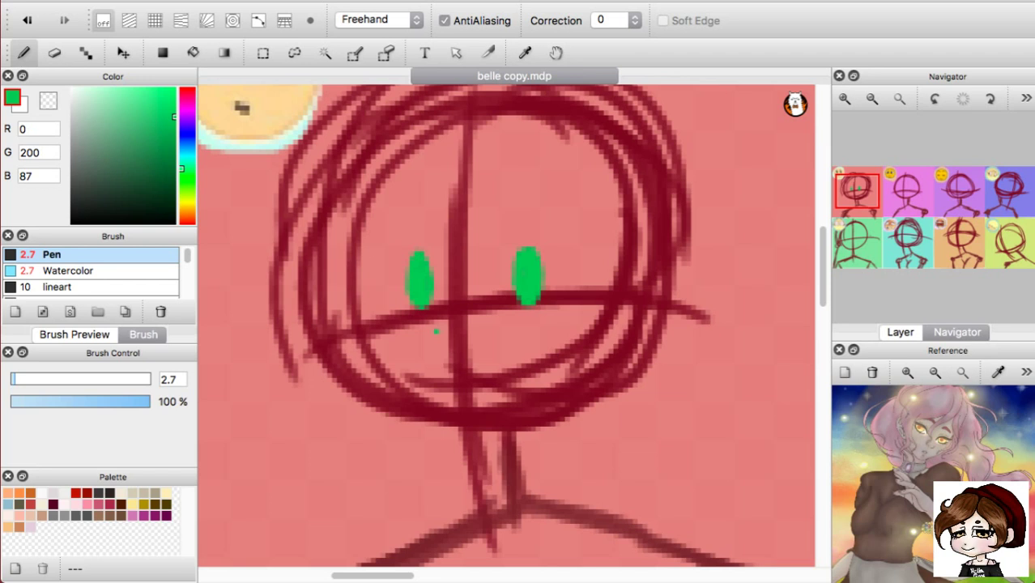
mouse_move(434, 330)
left_mouse_down()
mouse_move(446, 350)
mouse_move(486, 336)
left_mouse_up()
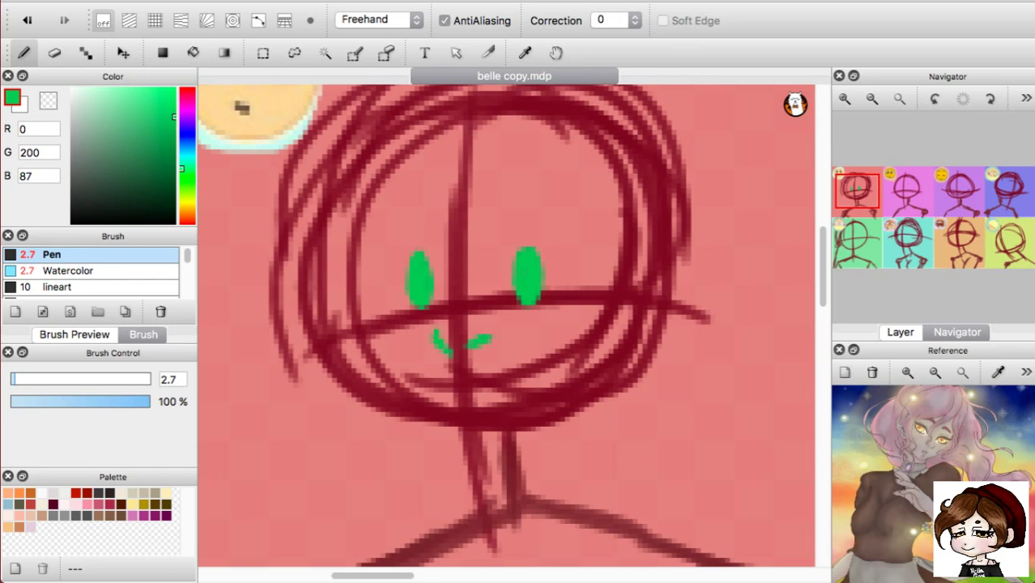
Draw a curved upper lid on the larger eye, widen its iris outward, and add flicked lashes at its outer corner.
scroll(506, 324, "up", 5)
scroll(506, 324, "down", 1)
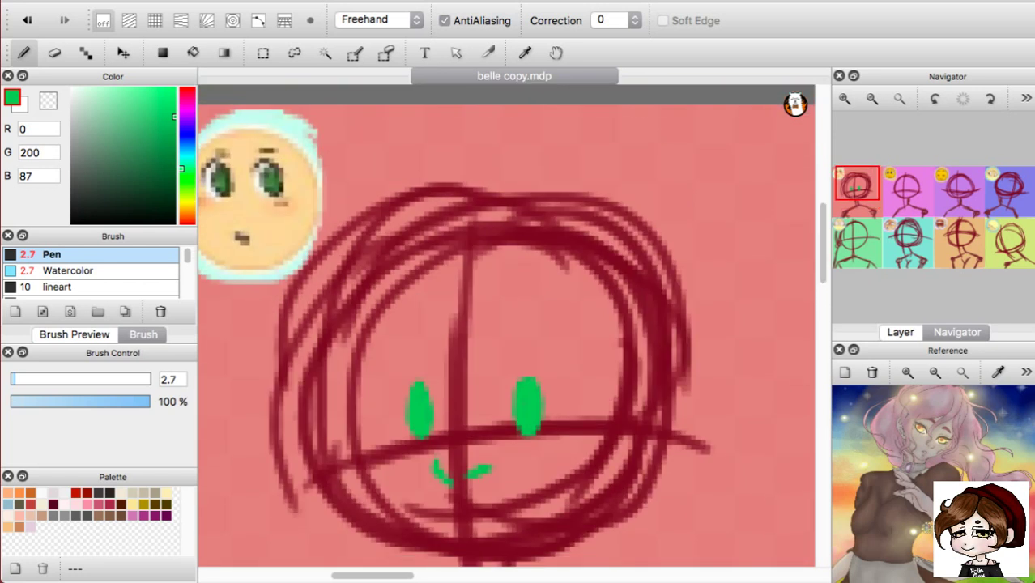
mouse_move(477, 395)
left_mouse_down()
mouse_move(533, 377)
mouse_move(555, 398)
mouse_move(483, 398)
left_mouse_up()
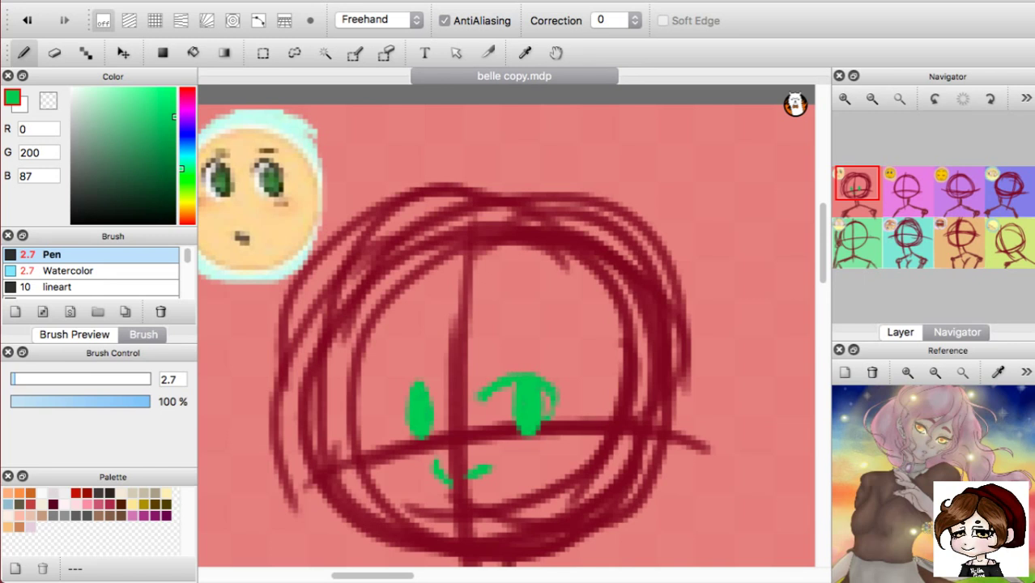
mouse_move(548, 394)
left_mouse_down()
mouse_move(544, 414)
mouse_move(541, 405)
mouse_move(554, 414)
left_mouse_up()
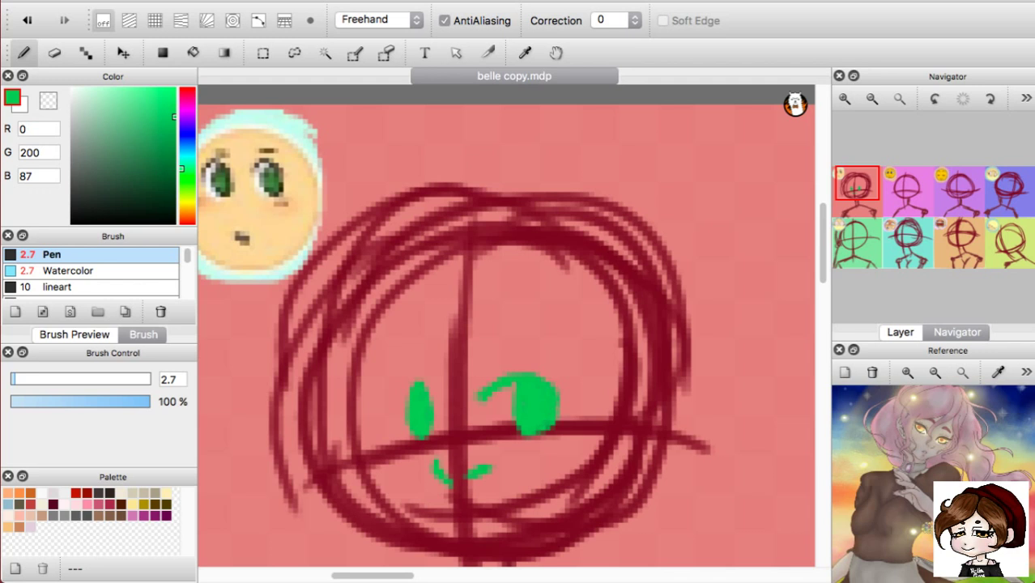
mouse_move(560, 395)
left_mouse_down()
mouse_move(598, 391)
mouse_move(580, 374)
left_mouse_up()
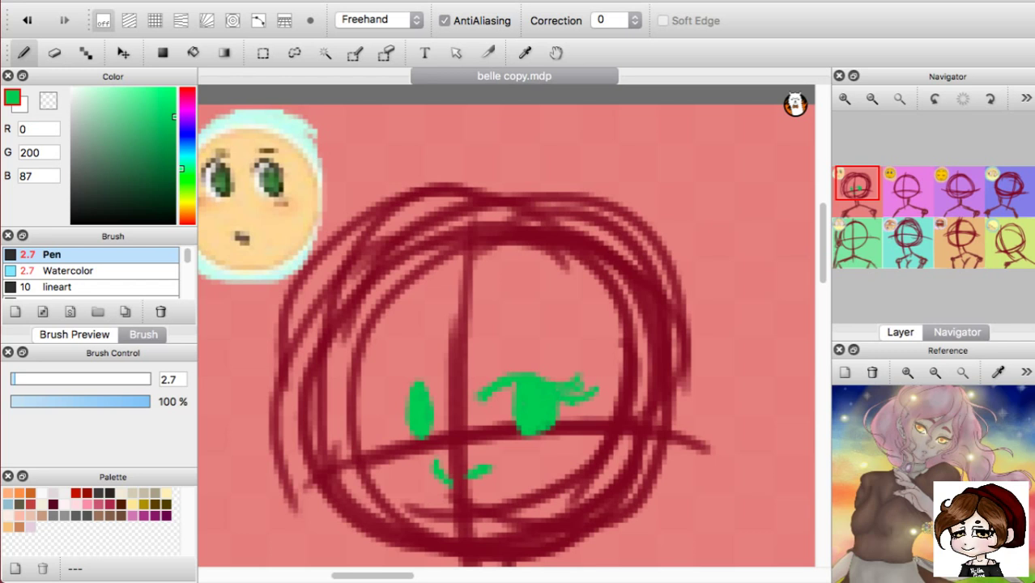
Widen the smaller eye's iris, give it a long curved upper lid, and add small lower lashes to the larger eye.
mouse_move(429, 394)
left_mouse_down()
mouse_move(441, 405)
mouse_move(434, 429)
left_mouse_up()
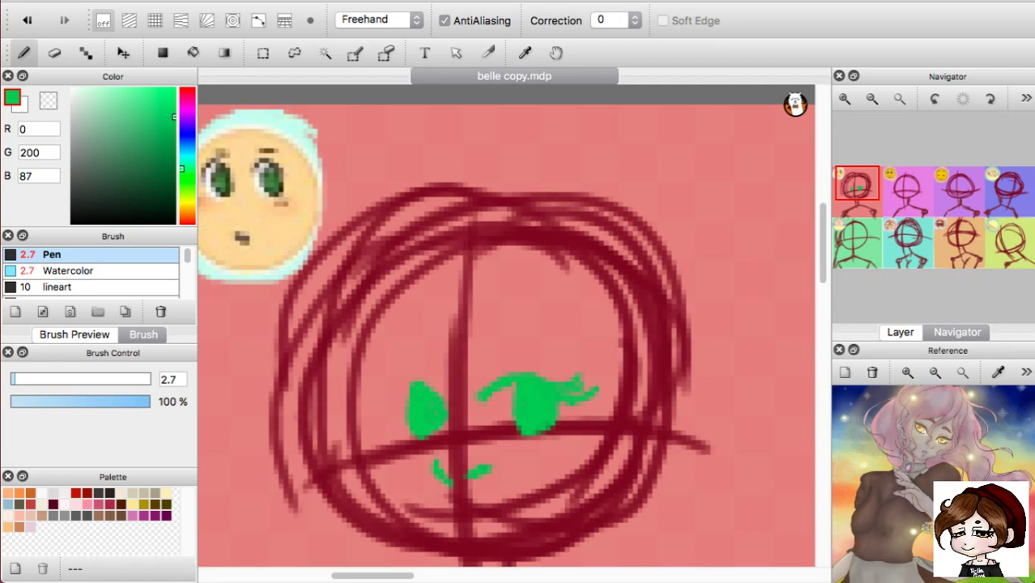
left_click_drag(547, 426, 567, 429)
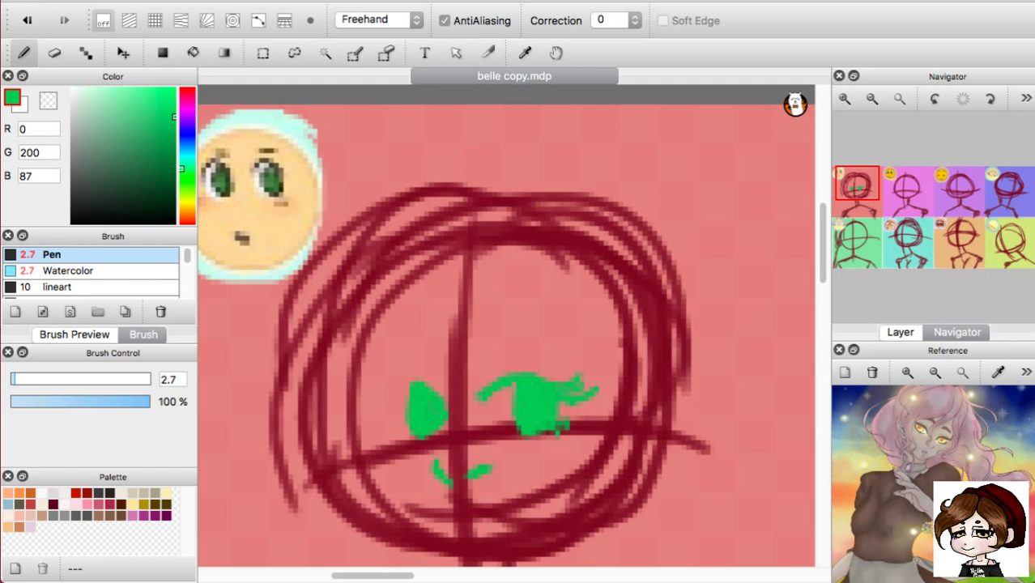
mouse_move(406, 383)
left_mouse_down()
mouse_move(384, 400)
mouse_move(358, 399)
mouse_move(381, 405)
left_mouse_up()
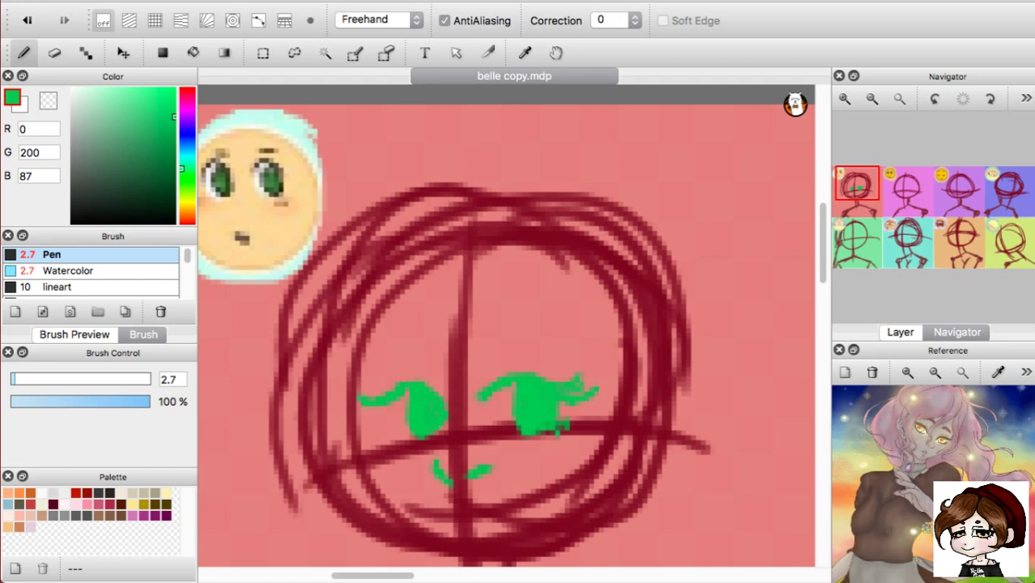
Draw short arched green eyebrows above both eyes and refine the larger eye's brow.
scroll(506, 326, "up", 1)
scroll(506, 326, "down", 5)
scroll(506, 325, "up", 3)
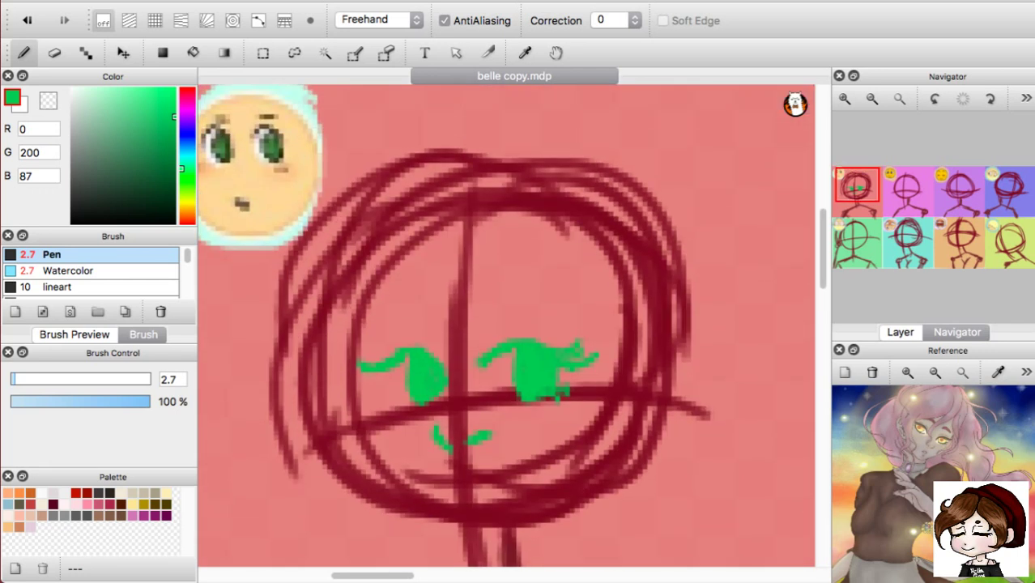
mouse_move(520, 272)
left_mouse_down()
mouse_move(498, 281)
mouse_move(564, 281)
left_mouse_up()
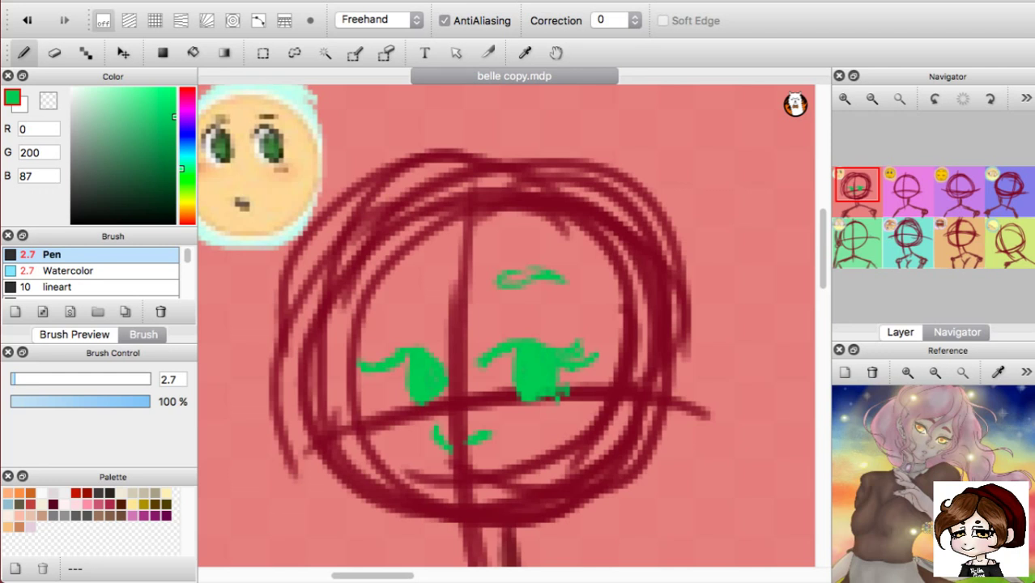
mouse_move(440, 276)
left_mouse_down()
mouse_move(433, 288)
mouse_move(424, 275)
mouse_move(391, 291)
mouse_move(400, 277)
mouse_move(445, 286)
mouse_move(427, 281)
left_mouse_up()
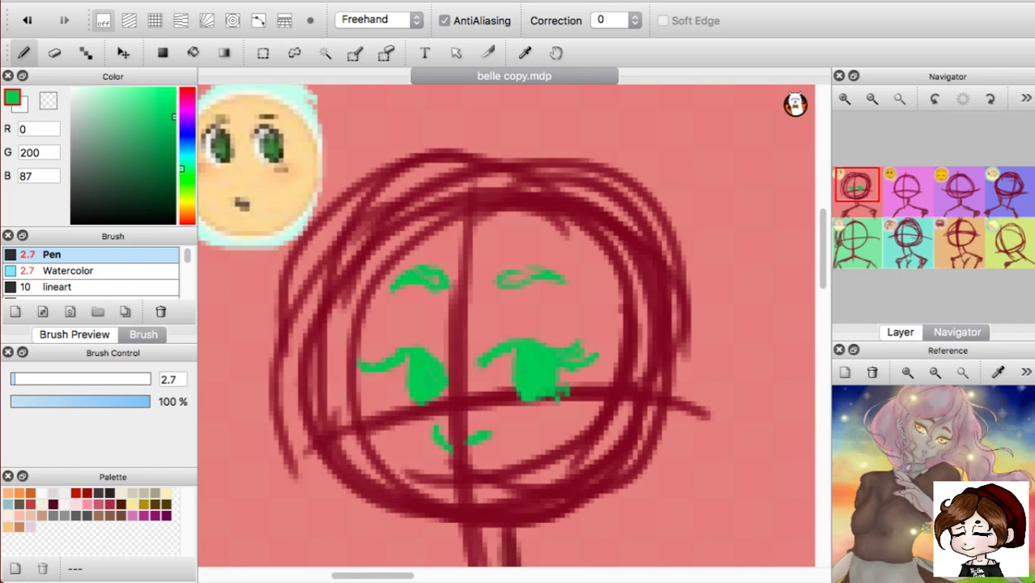
left_click_drag(541, 264, 547, 268)
left_click_drag(822, 252, 822, 256)
scroll(506, 323, "down", 5)
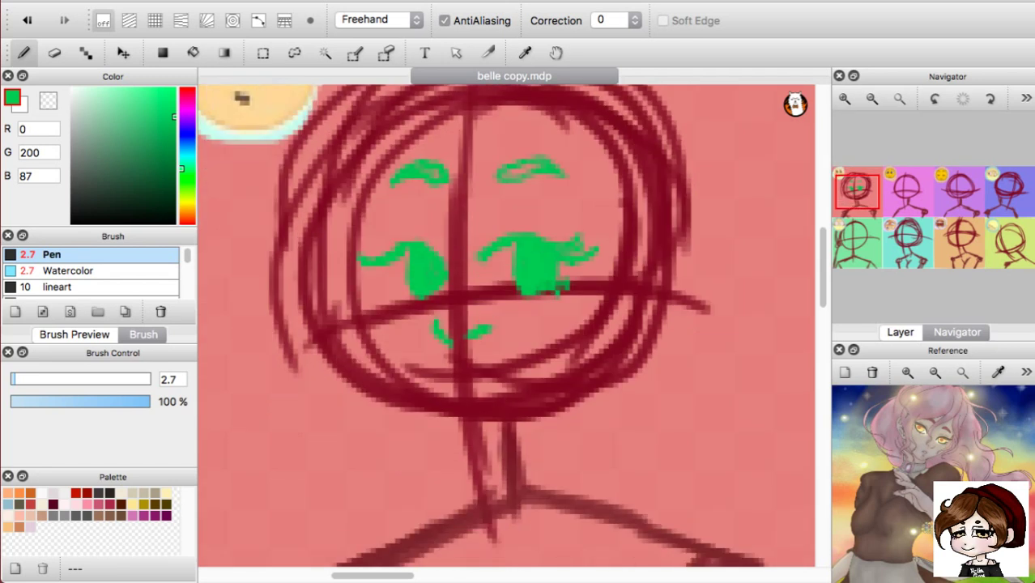
Draw the green face contour on the smaller eye's side, from the temple down along the cheek to the jaw.
mouse_move(350, 193)
left_mouse_down()
mouse_move(347, 264)
mouse_move(361, 309)
left_mouse_up()
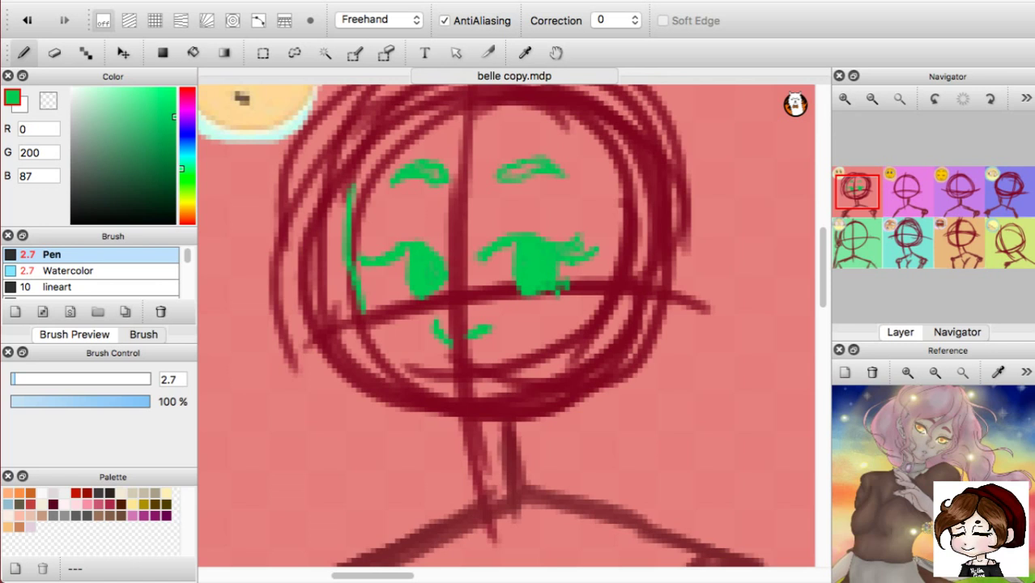
key("super+Tab")
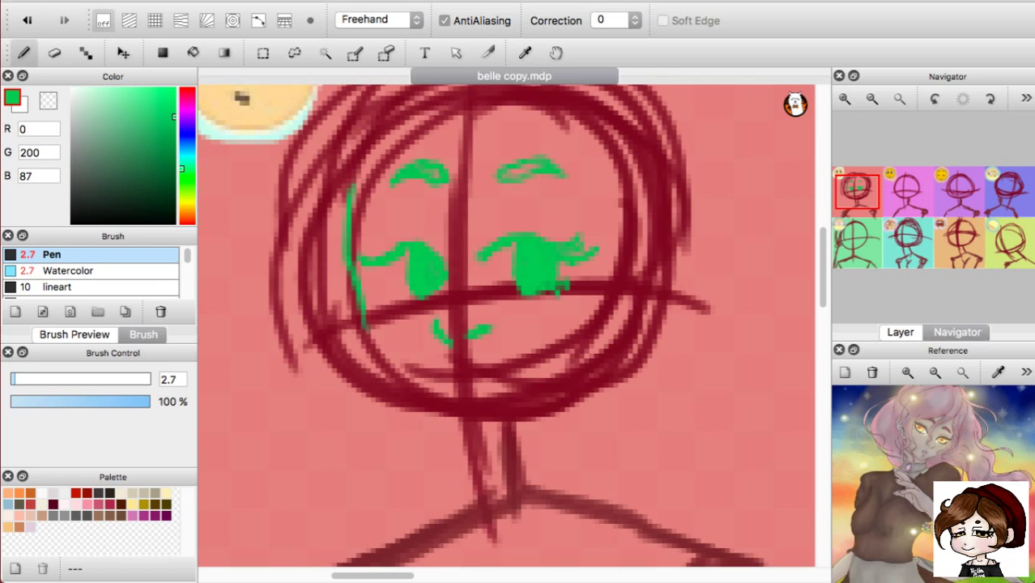
left_click_drag(362, 319, 407, 407)
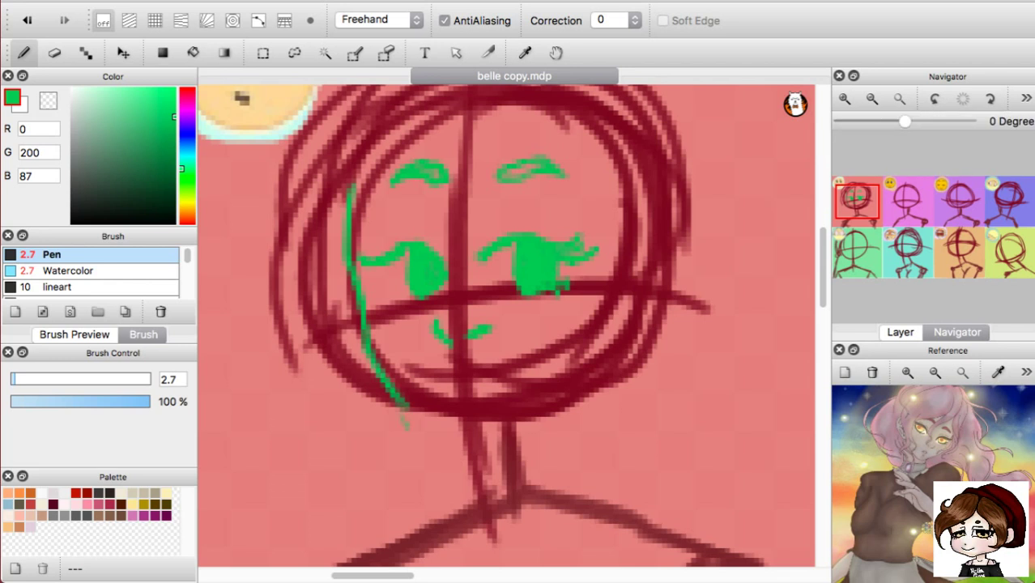
left_click_drag(868, 201, 859, 199)
scroll(506, 324, "up", 2)
scroll(506, 324, "left", 3)
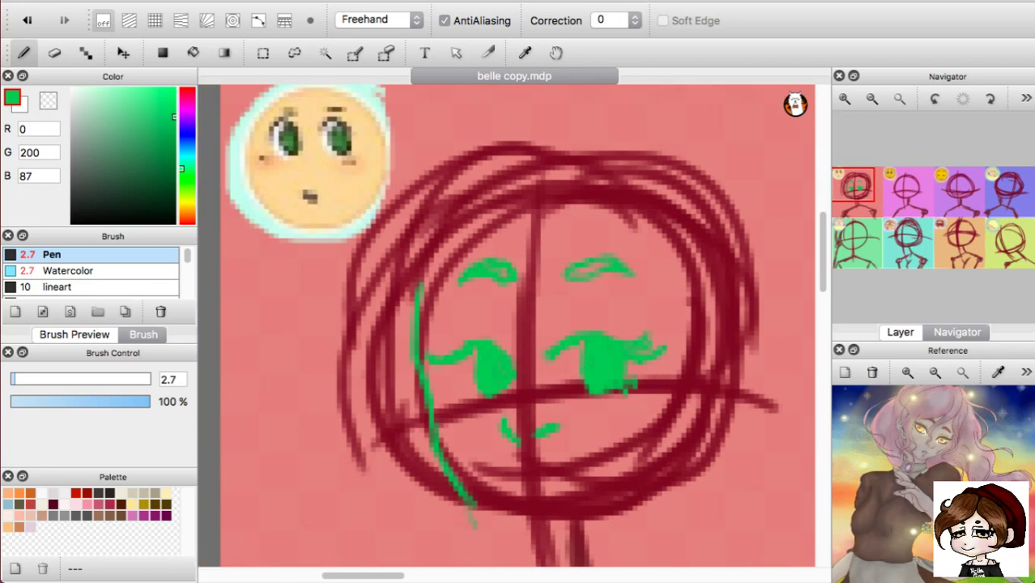
Draw a small open mouth below the nose, curve the jaw around the chin, and trim its overlong end.
left_click_drag(544, 485, 562, 499)
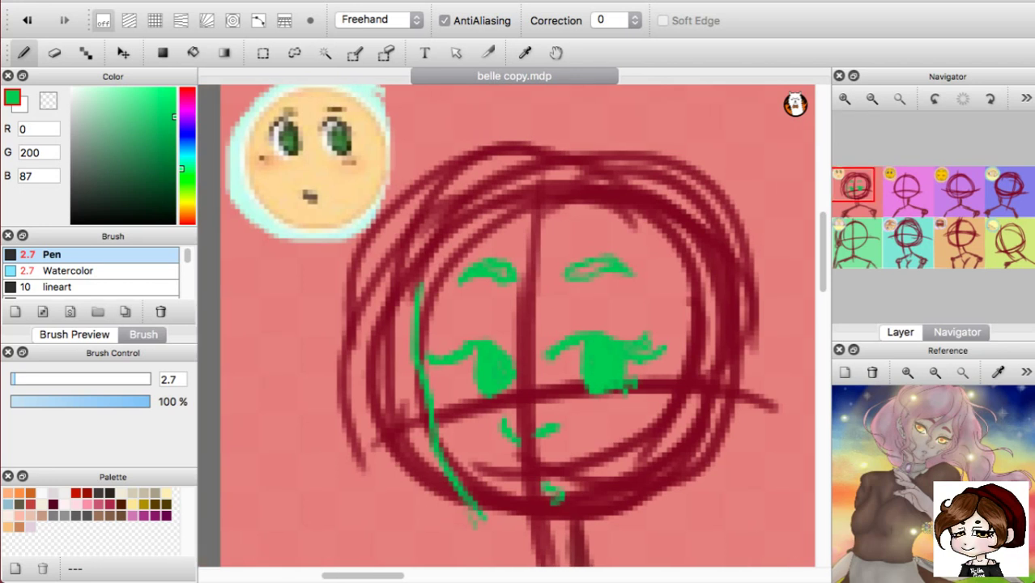
mouse_move(476, 518)
left_mouse_down()
mouse_move(513, 548)
mouse_move(561, 544)
mouse_move(664, 457)
left_mouse_up()
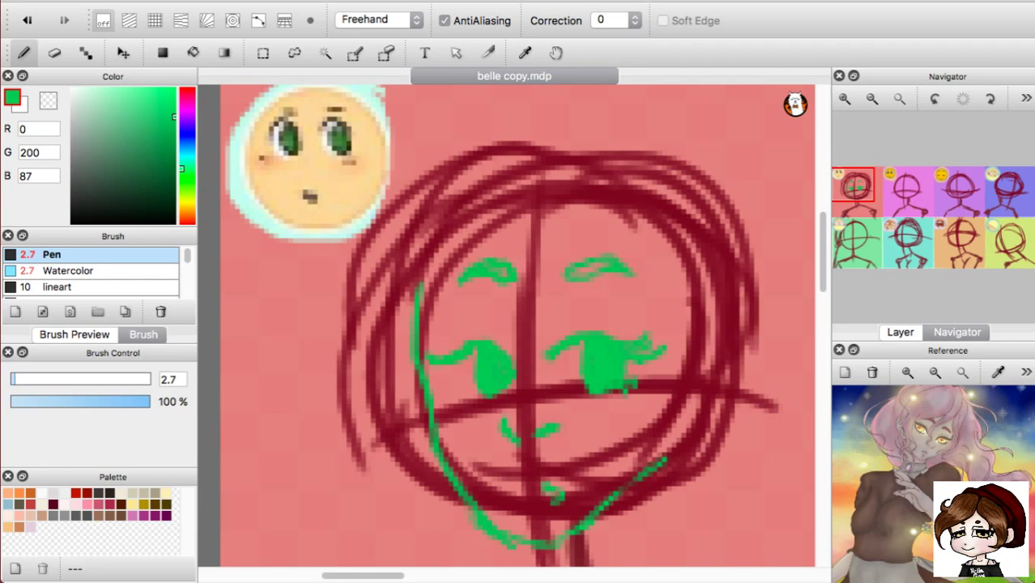
key("ctrl+z")
key("ctrl+z")
scroll(518, 324, "down", 3)
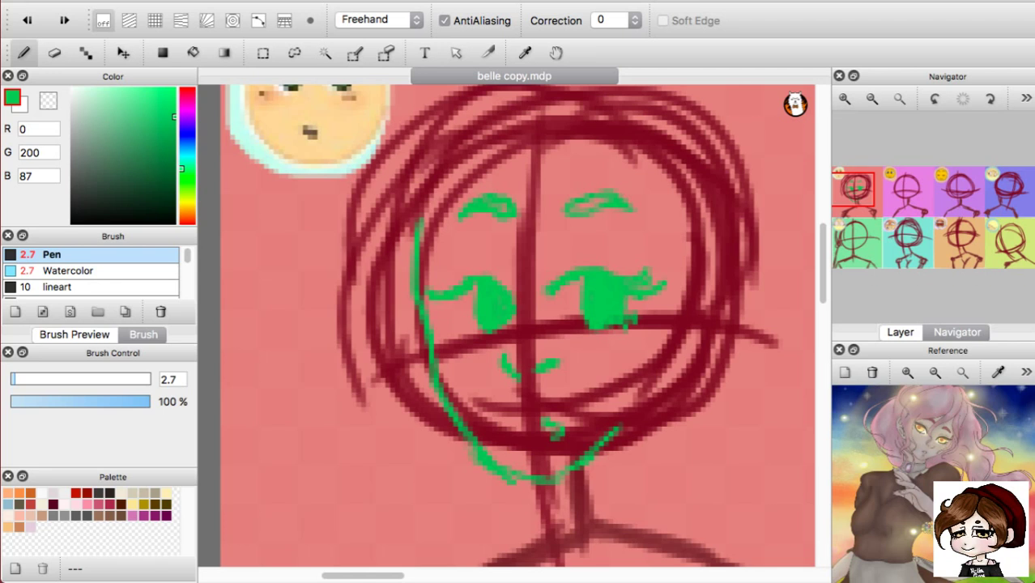
scroll(519, 323, "up", 3)
scroll(518, 324, "down", 1)
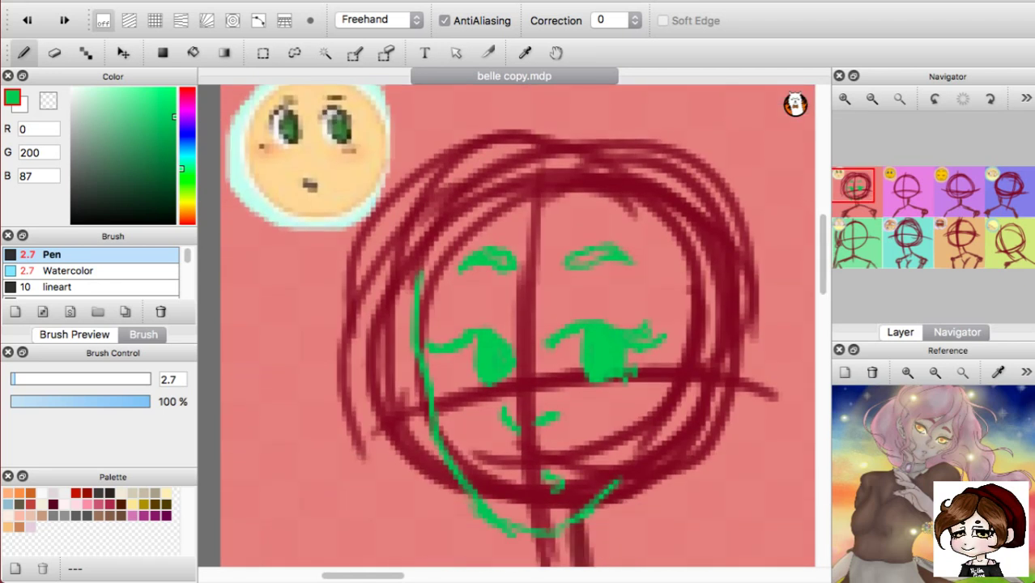
mouse_move(495, 183)
left_mouse_down()
mouse_move(481, 222)
mouse_move(450, 252)
left_mouse_up()
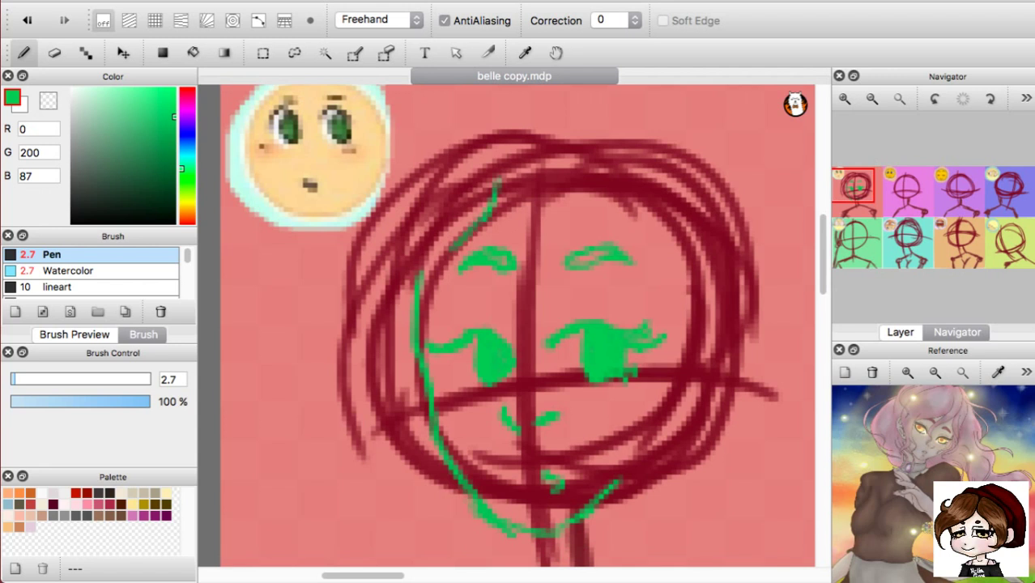
key("ctrl+z")
key("ctrl+z")
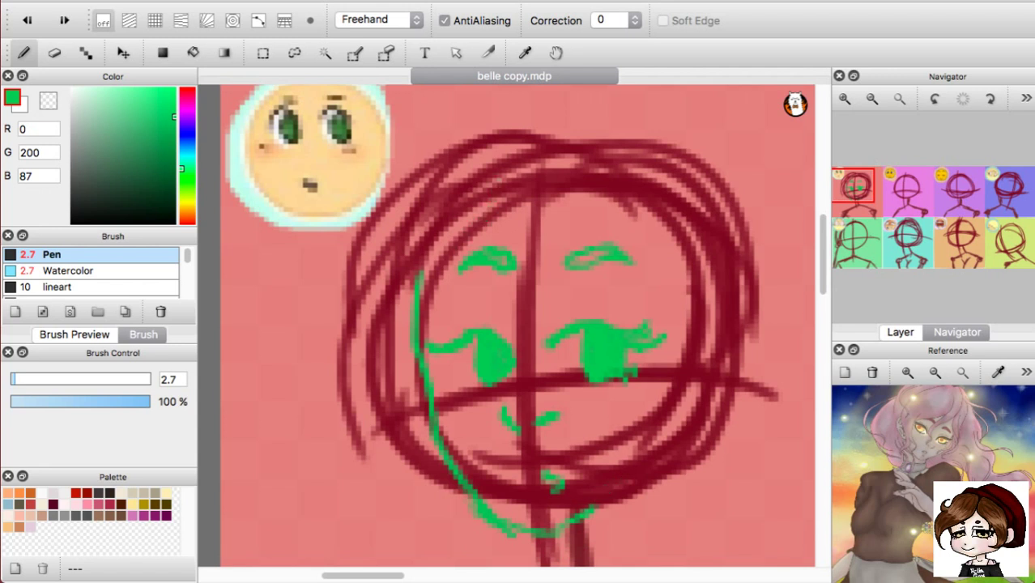
Draw long hair strands beside the smaller eye, running from the forehead past the cheek and meeting below the jaw.
mouse_move(434, 230)
left_mouse_down()
mouse_move(450, 504)
mouse_move(495, 532)
left_mouse_up()
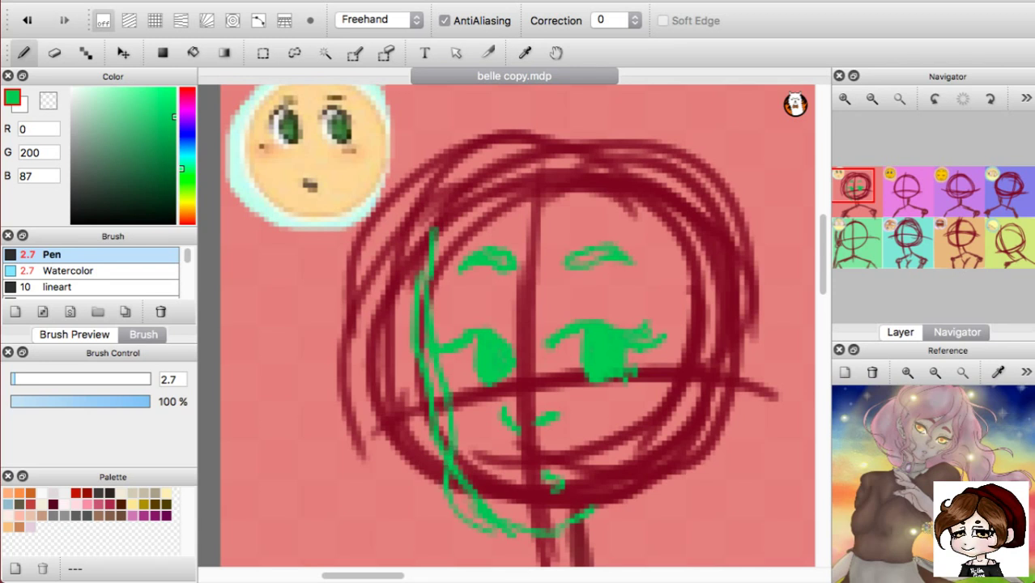
left_click_drag(438, 505, 468, 526)
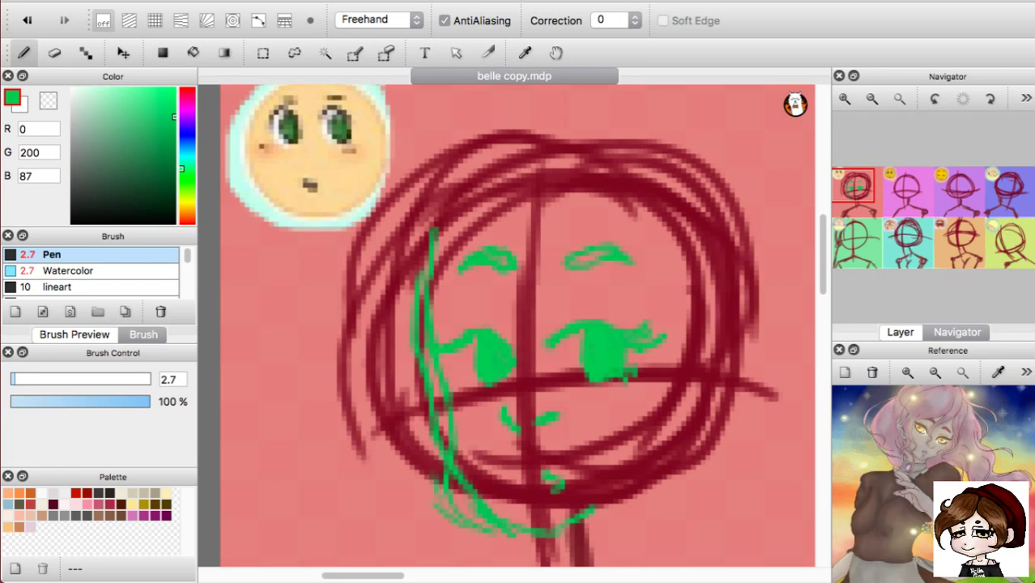
left_click_drag(426, 454, 436, 498)
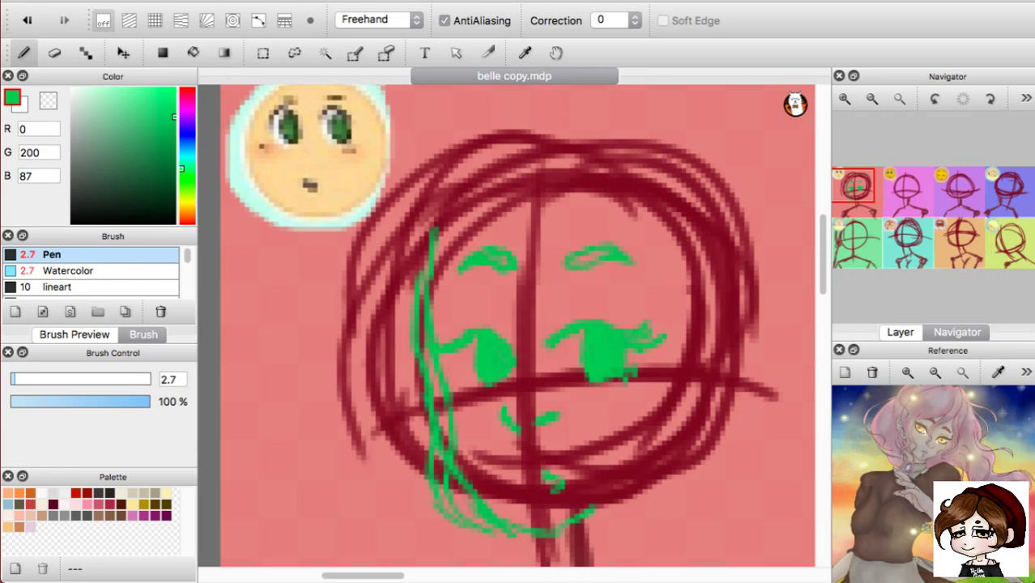
left_click_drag(396, 233, 380, 363)
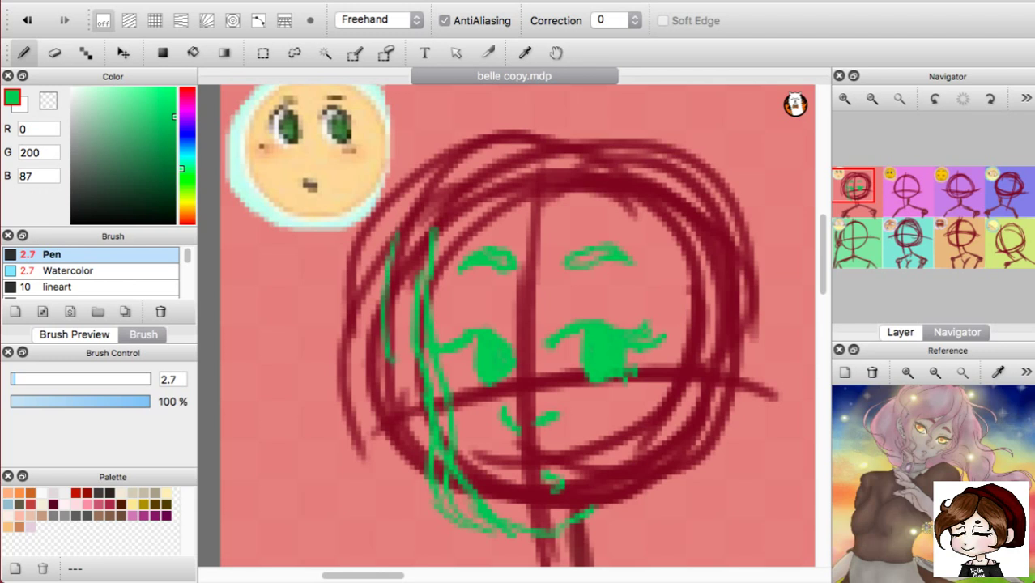
mouse_move(421, 450)
left_mouse_down()
mouse_move(422, 497)
mouse_move(450, 517)
left_mouse_up()
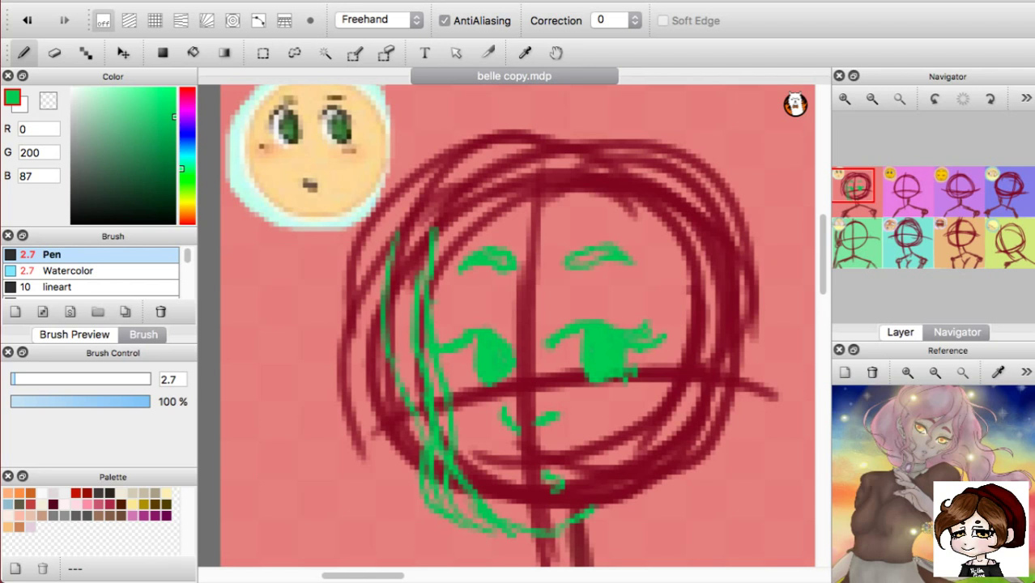
Draw bangs with one strand sweeping over the smaller eye's brow and a pointed lock falling between the eyes.
mouse_move(435, 302)
left_mouse_down()
mouse_move(487, 266)
mouse_move(486, 285)
mouse_move(574, 216)
left_mouse_up()
left_click_drag(577, 157, 572, 219)
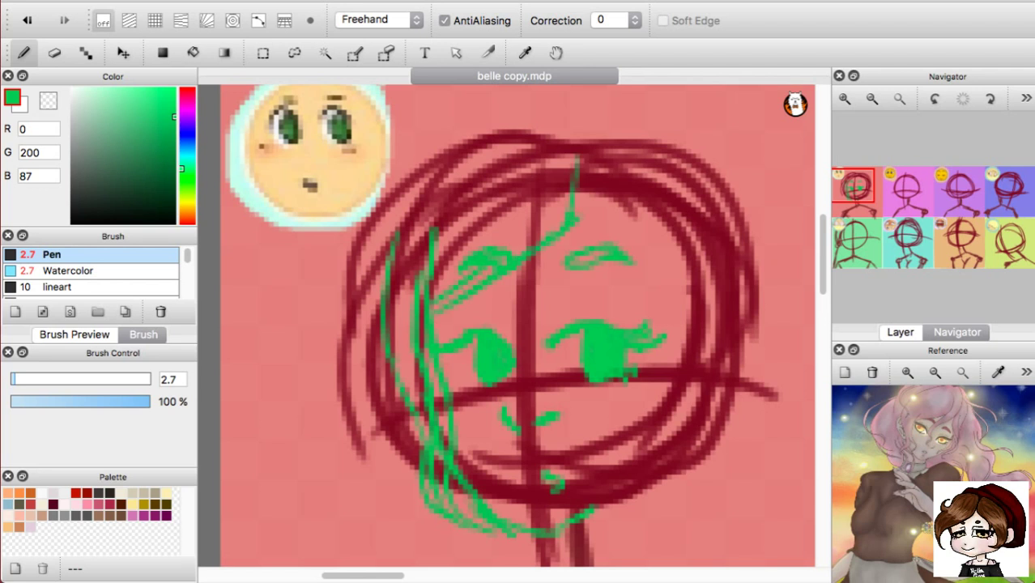
mouse_move(576, 152)
left_mouse_down()
mouse_move(557, 269)
mouse_move(546, 278)
mouse_move(535, 404)
mouse_move(539, 349)
mouse_move(591, 285)
mouse_move(595, 215)
mouse_move(614, 189)
mouse_move(617, 149)
left_mouse_up()
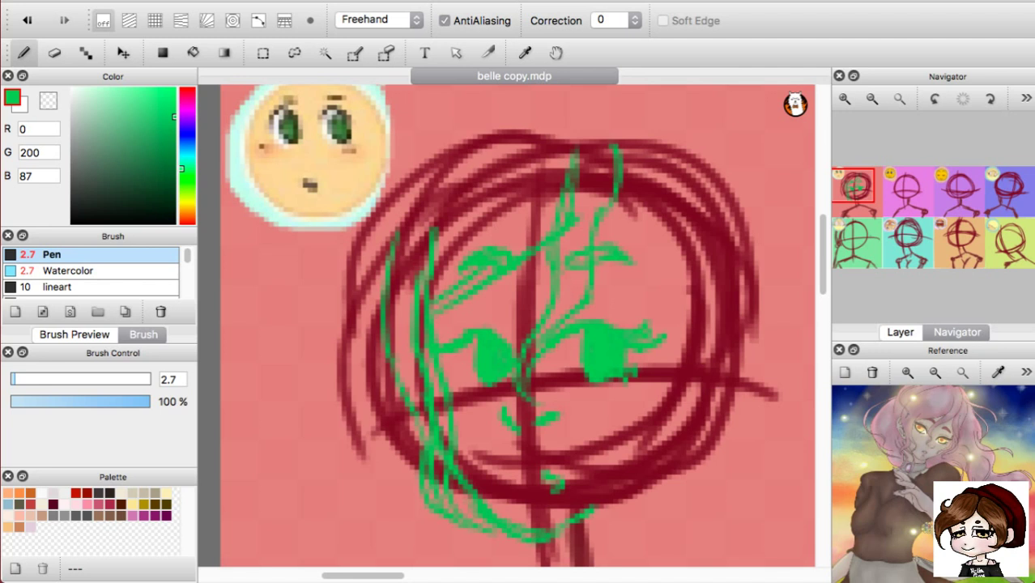
Extend the jaw toward the larger eye's side, erase the chin, and redraw it as a smoother curve.
left_click_drag(595, 504, 625, 490)
key("x")
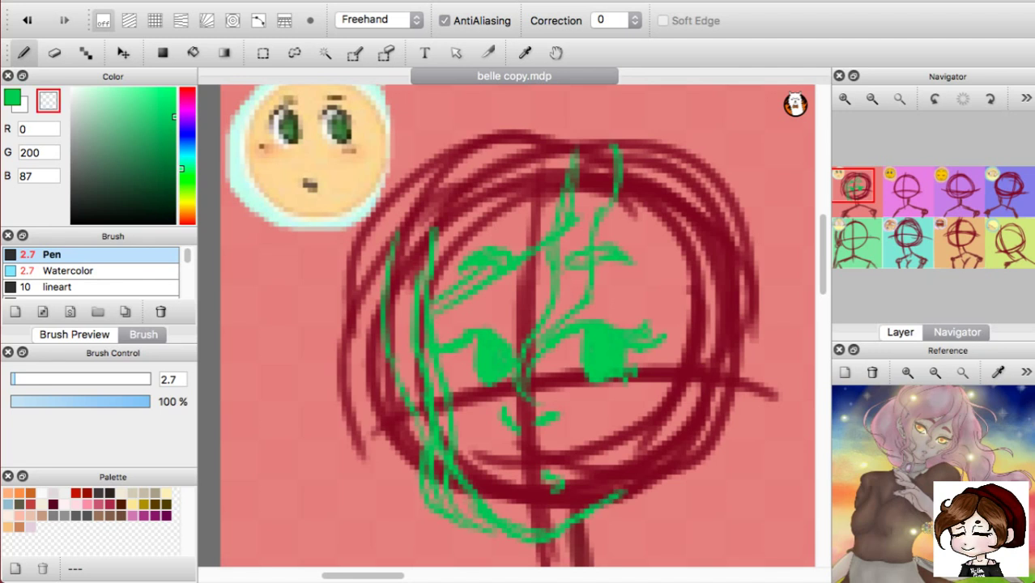
mouse_move(492, 521)
left_mouse_down()
mouse_move(546, 534)
mouse_move(575, 517)
left_mouse_up()
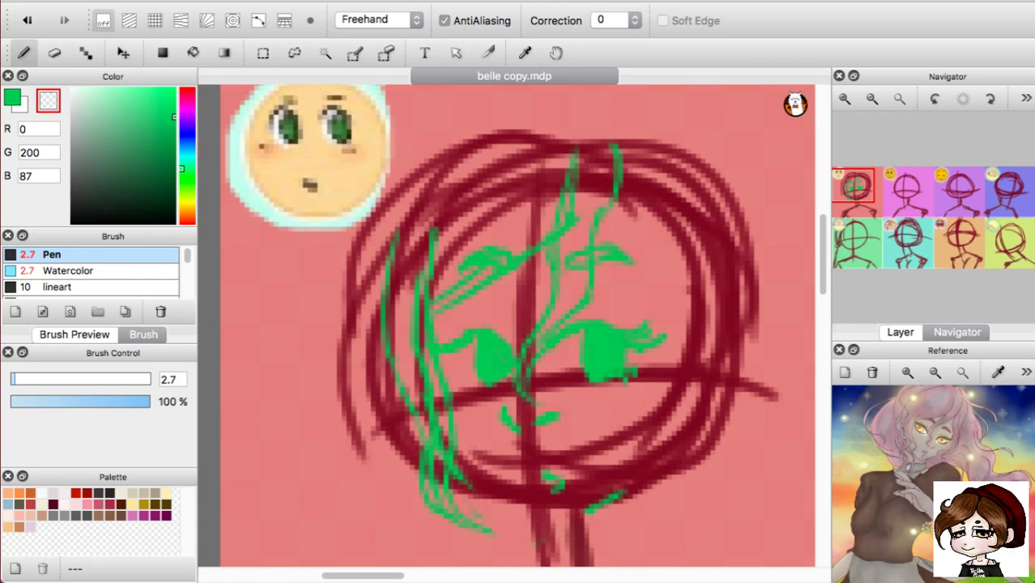
key("x")
left_click_drag(465, 481, 510, 513)
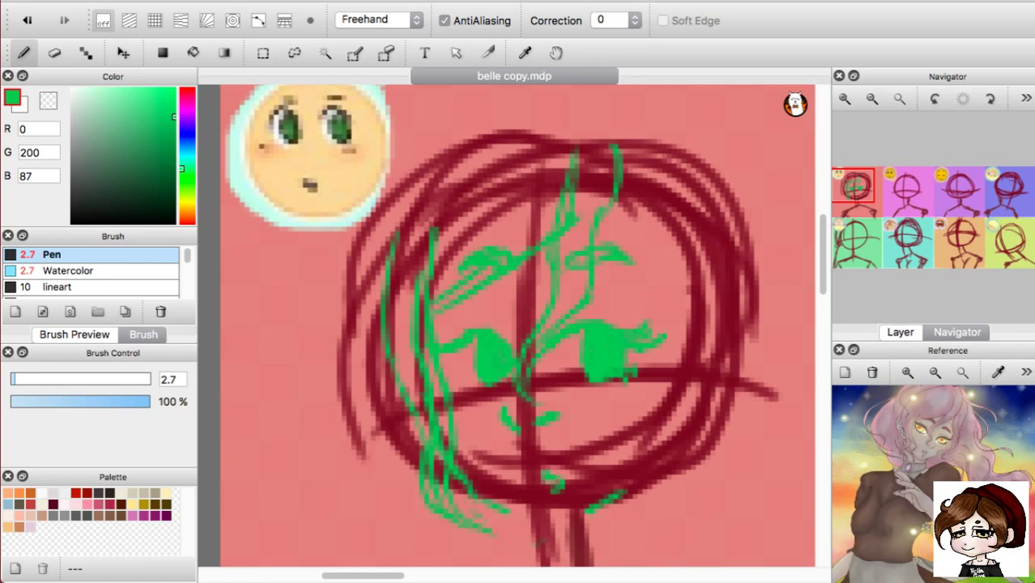
key("super+z")
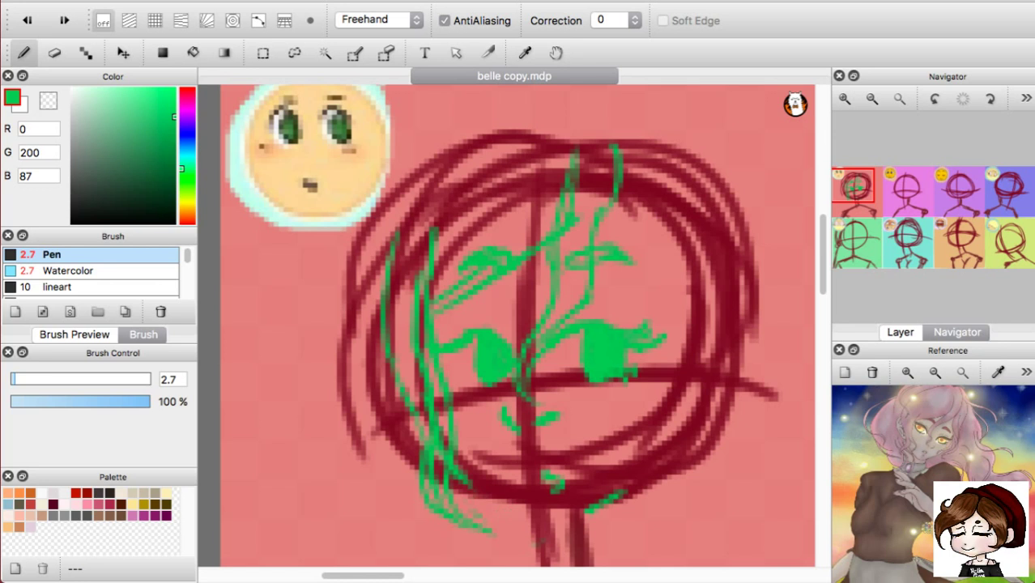
left_click_drag(465, 483, 529, 544)
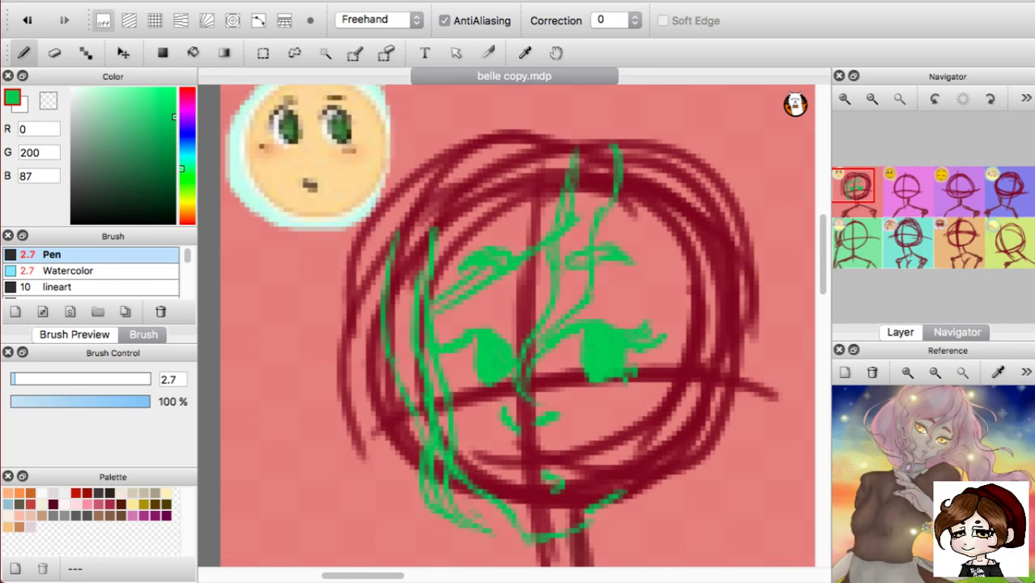
Continue the jaw up to the cheek on the larger eye's side, then erase and redraw the chin's tip rounder.
left_click_drag(635, 486, 665, 470)
key("x")
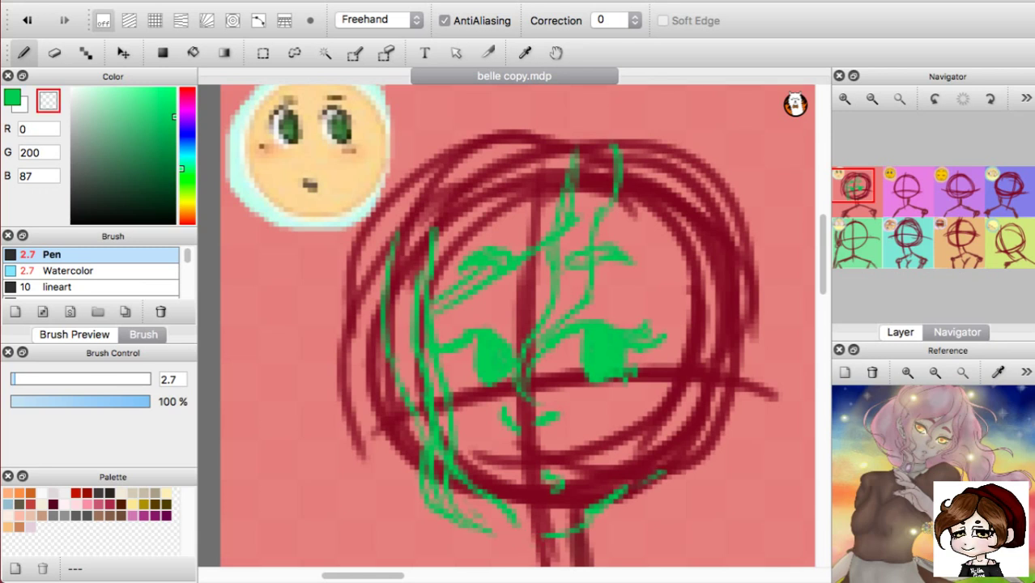
key("x")
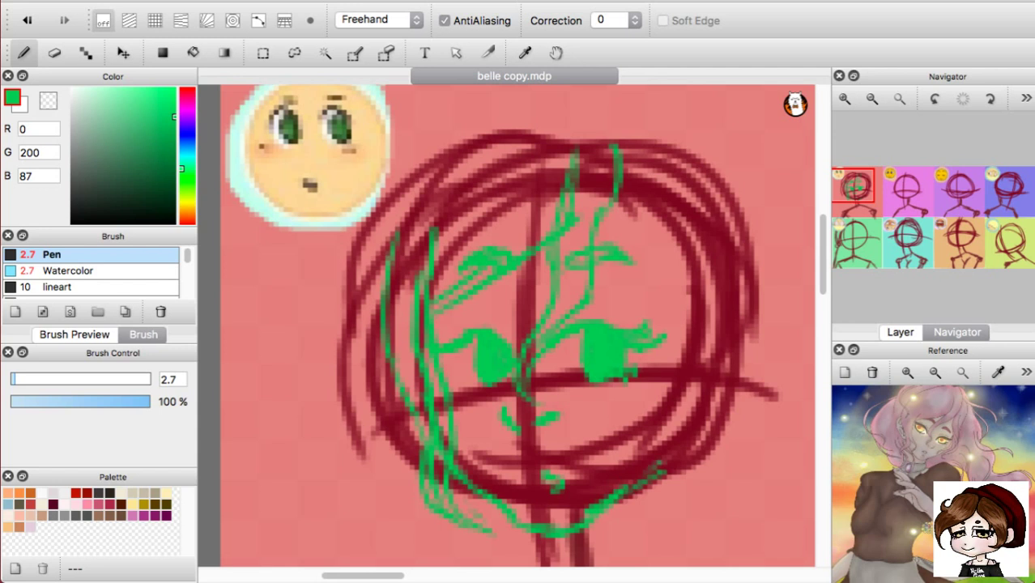
Draw a curved bang from the brow past the larger eye's lashes, and erase and redraw the adjoining chin line.
left_click_drag(613, 224, 674, 375)
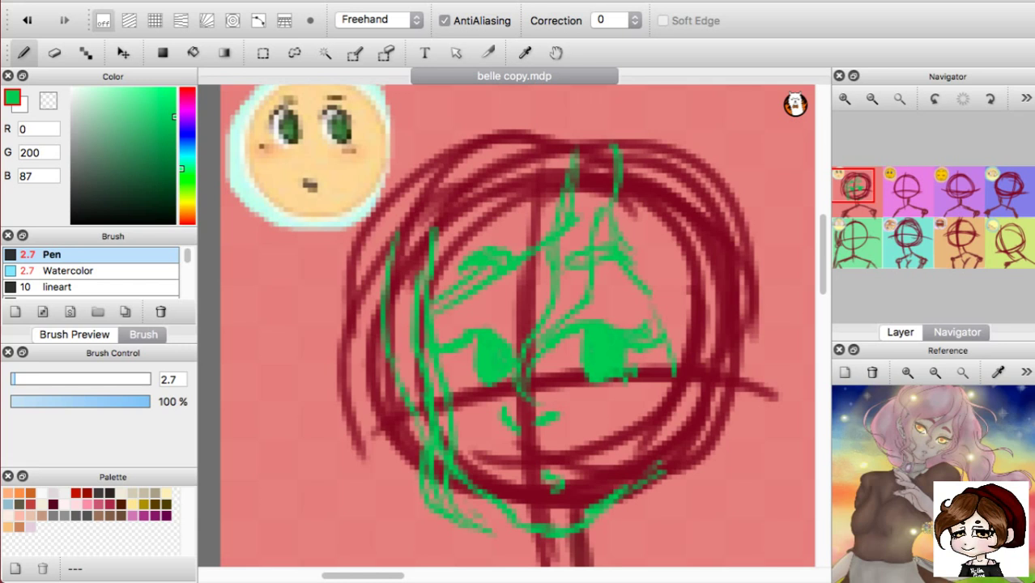
key("z")
left_click_drag(570, 521, 583, 527)
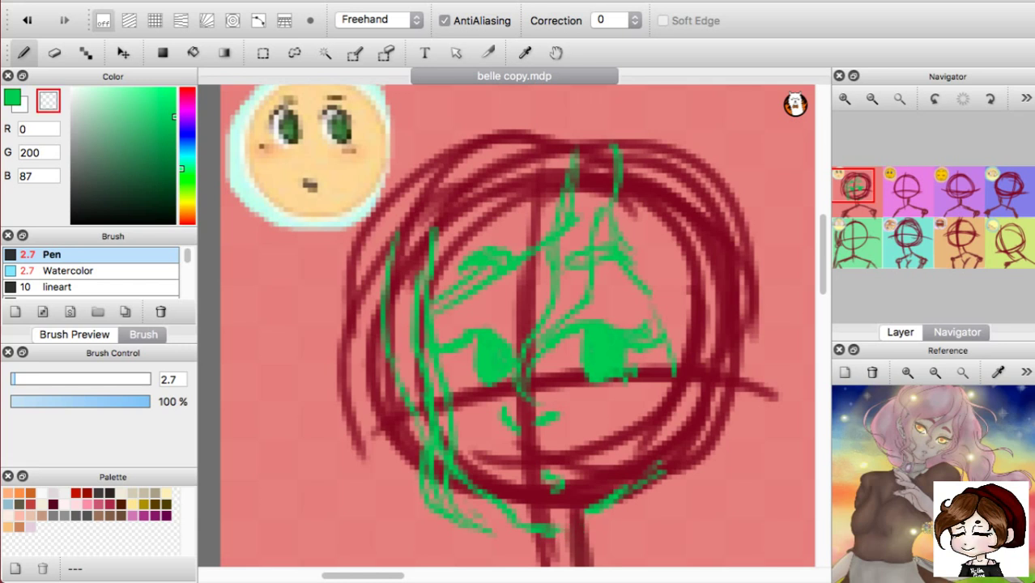
key("x")
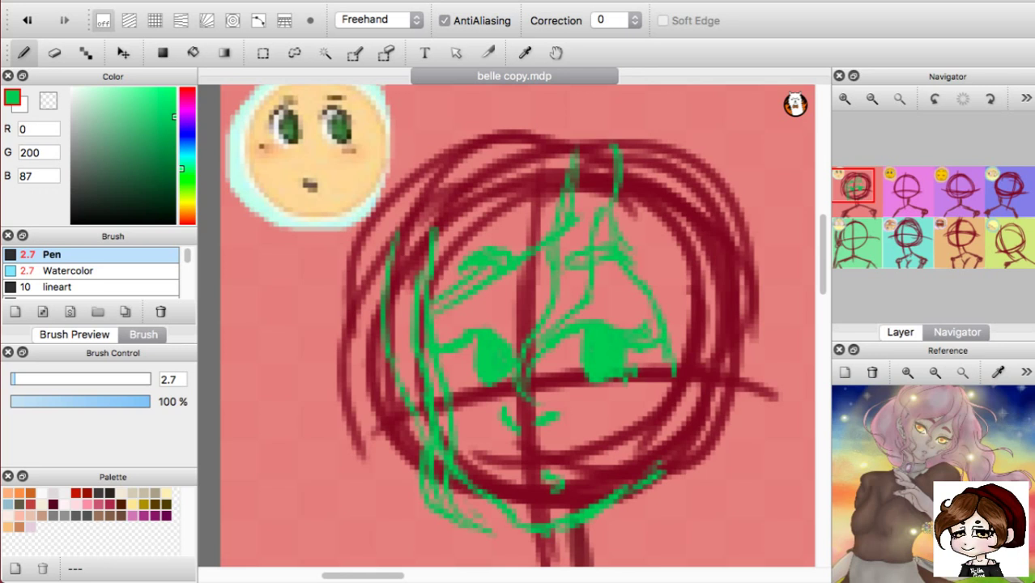
Draw wavy hair locks down the larger eye's side of the face, ending in flicked tips beside the jaw.
mouse_move(663, 394)
left_mouse_down()
mouse_move(688, 461)
mouse_move(652, 481)
mouse_move(675, 442)
left_mouse_up()
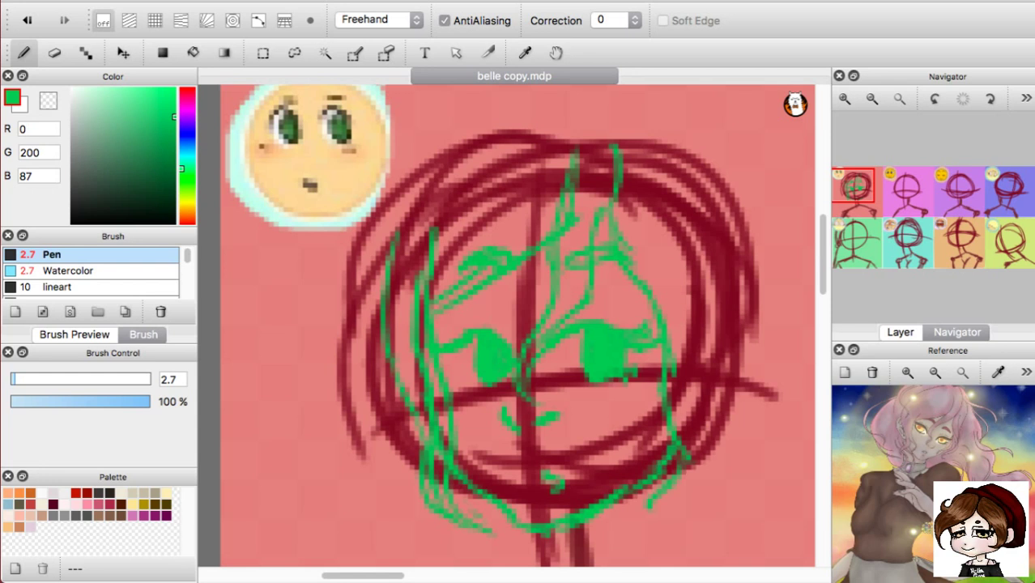
left_click_drag(657, 476, 677, 524)
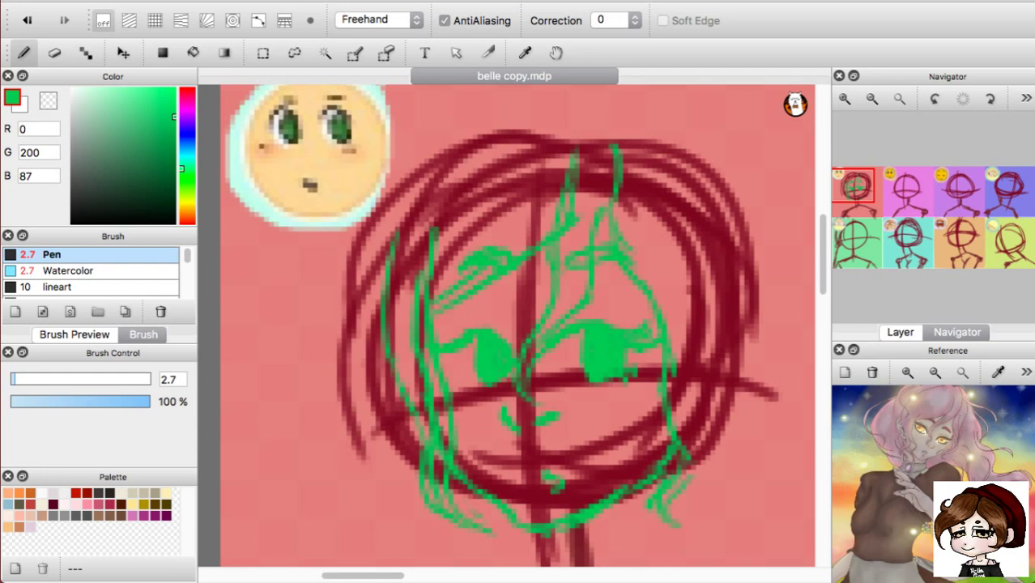
left_click_drag(706, 453, 677, 366)
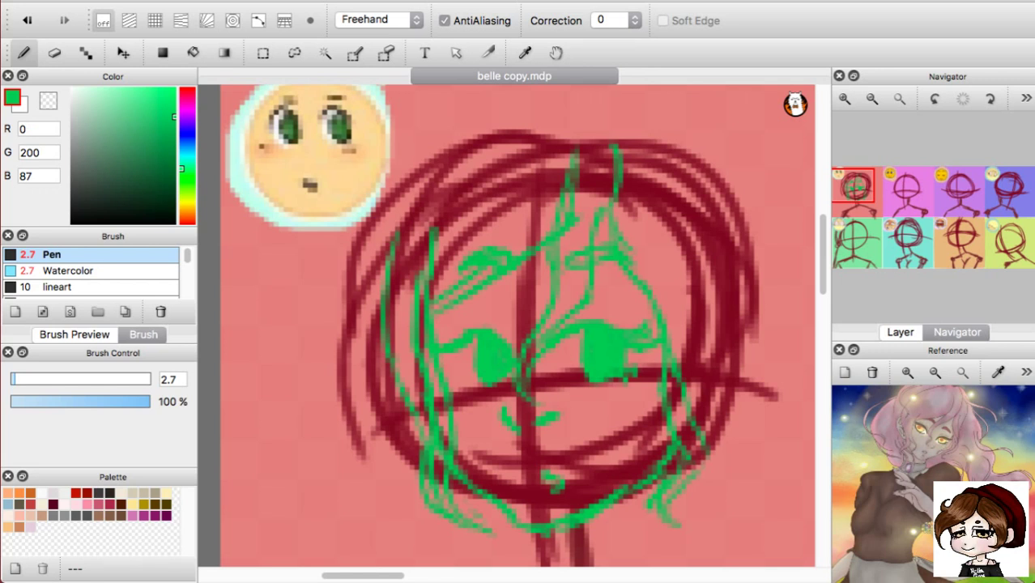
mouse_move(706, 217)
left_mouse_down()
mouse_move(712, 343)
mouse_move(732, 413)
left_mouse_up()
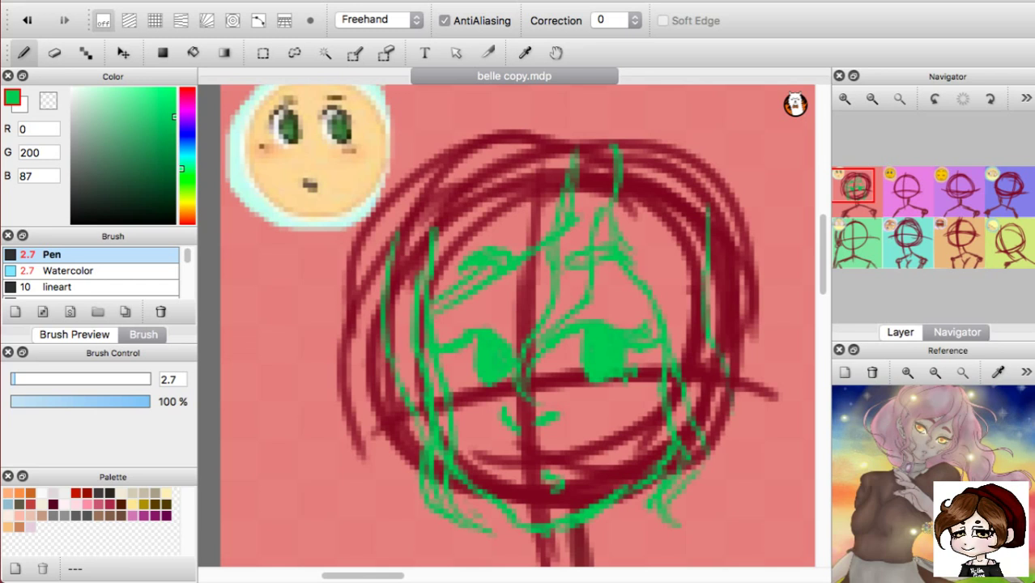
mouse_move(717, 364)
left_mouse_down()
mouse_move(733, 415)
mouse_move(711, 458)
left_mouse_up()
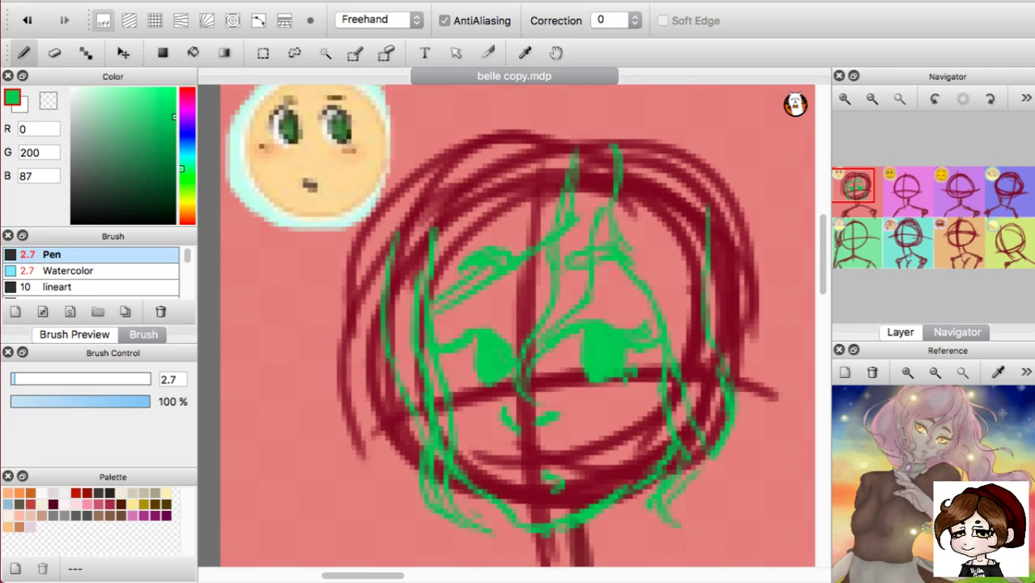
left_click_drag(703, 494, 717, 526)
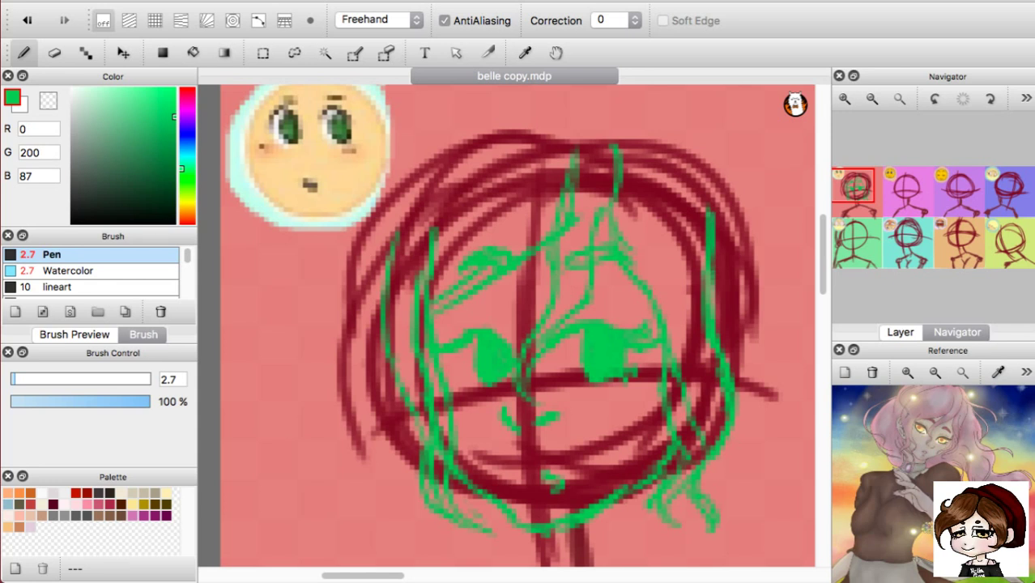
left_click(863, 192)
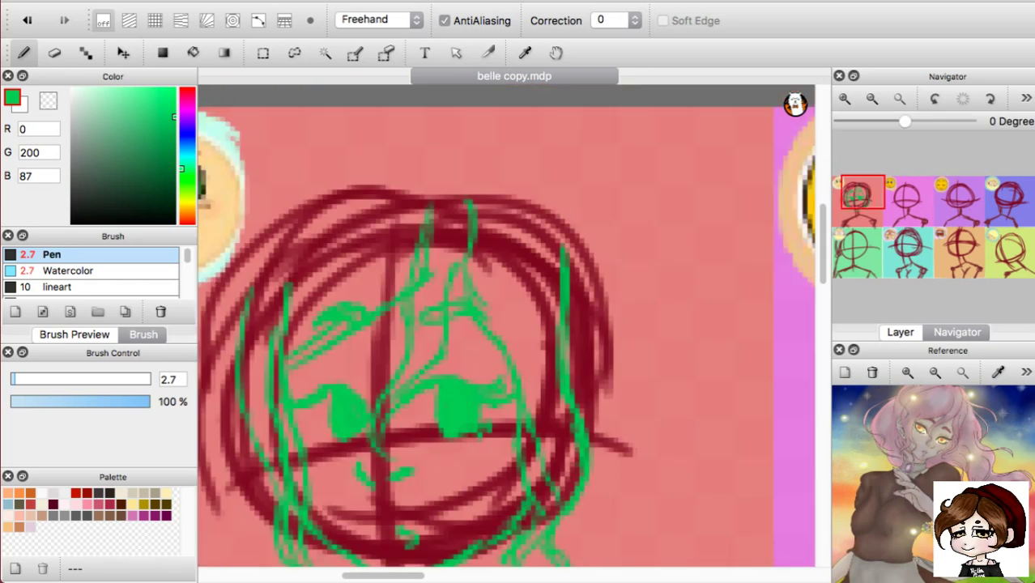
scroll(506, 324, "down", 3)
scroll(506, 324, "left", 3)
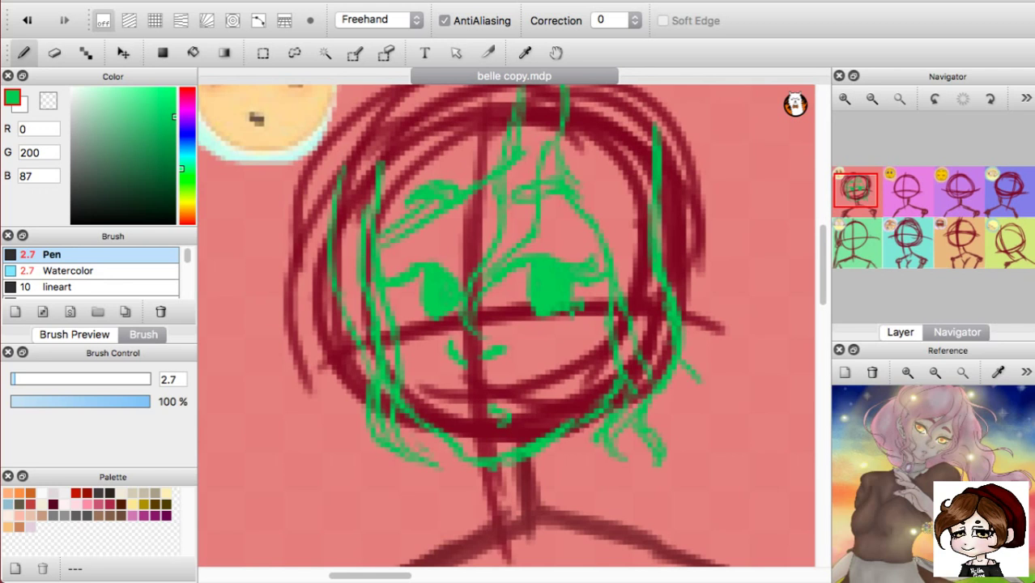
Draw the hair parting above the forehead and arched hair outlines over the crown toward both sides of the red panel's head.
scroll(506, 324, "up", 5)
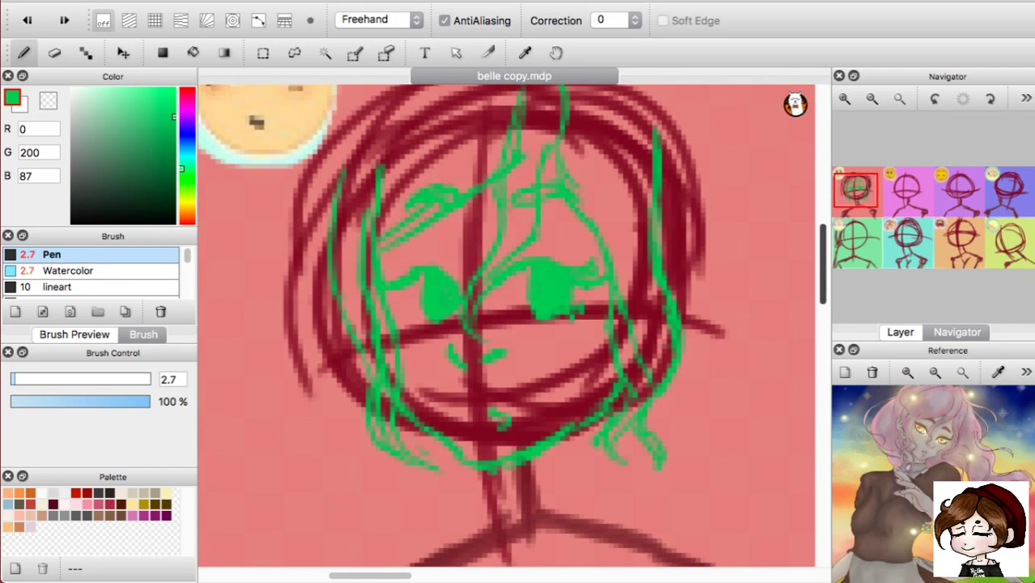
scroll(506, 323, "down", 5)
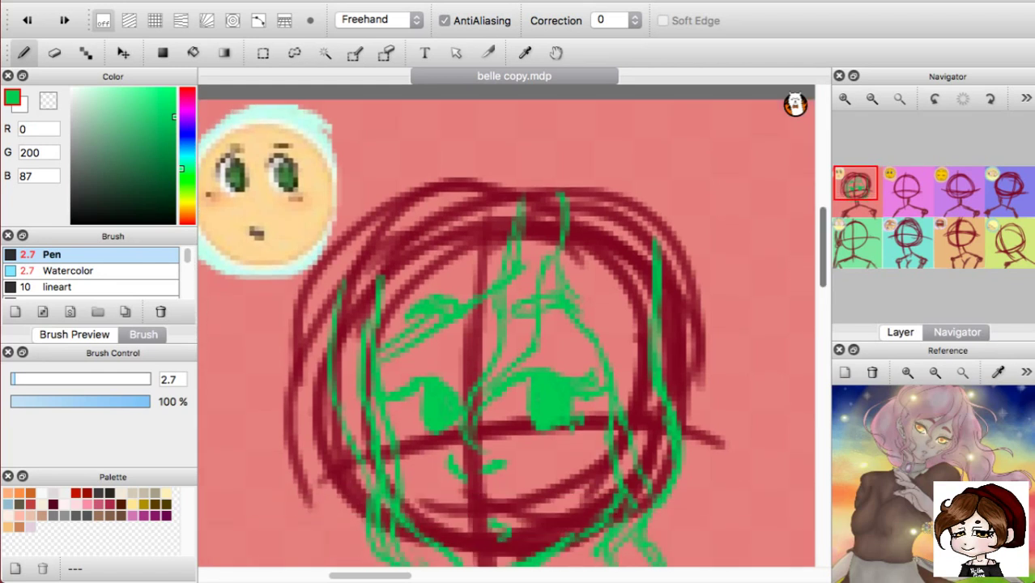
scroll(506, 324, "up", 4)
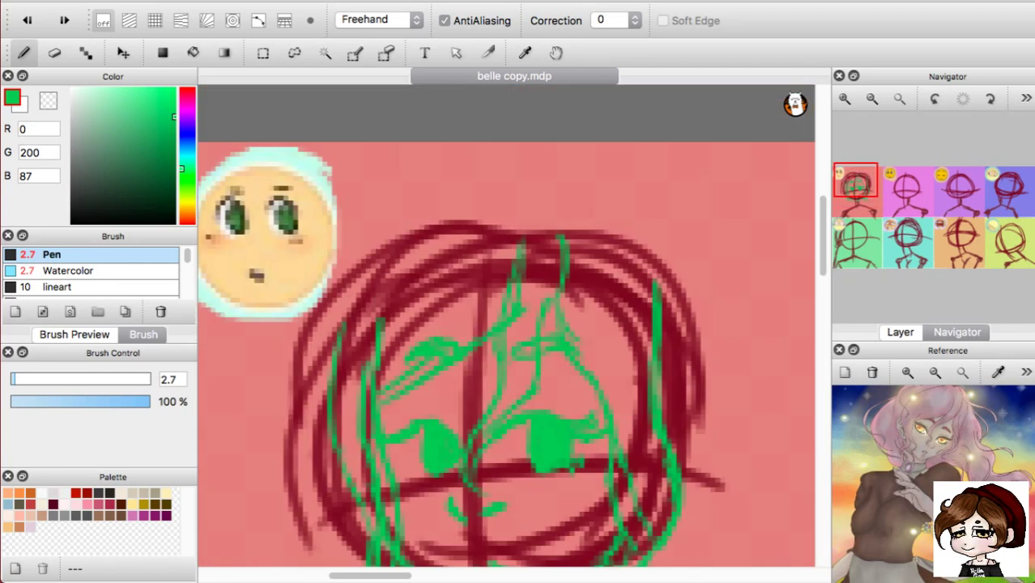
mouse_move(627, 178)
left_mouse_down()
mouse_move(692, 207)
mouse_move(719, 259)
left_mouse_up()
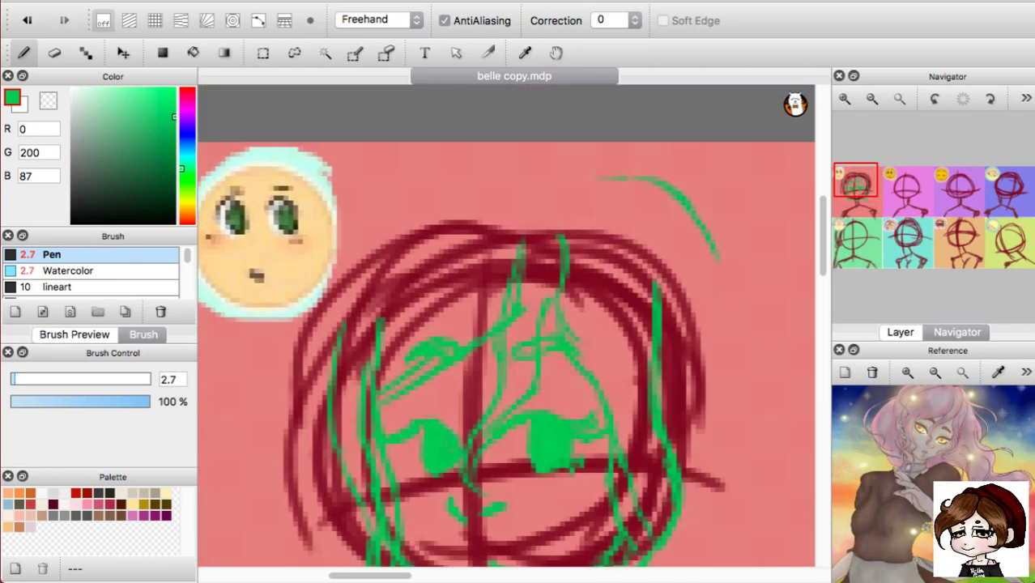
mouse_move(569, 192)
left_mouse_down()
mouse_move(593, 186)
mouse_move(564, 237)
left_mouse_up()
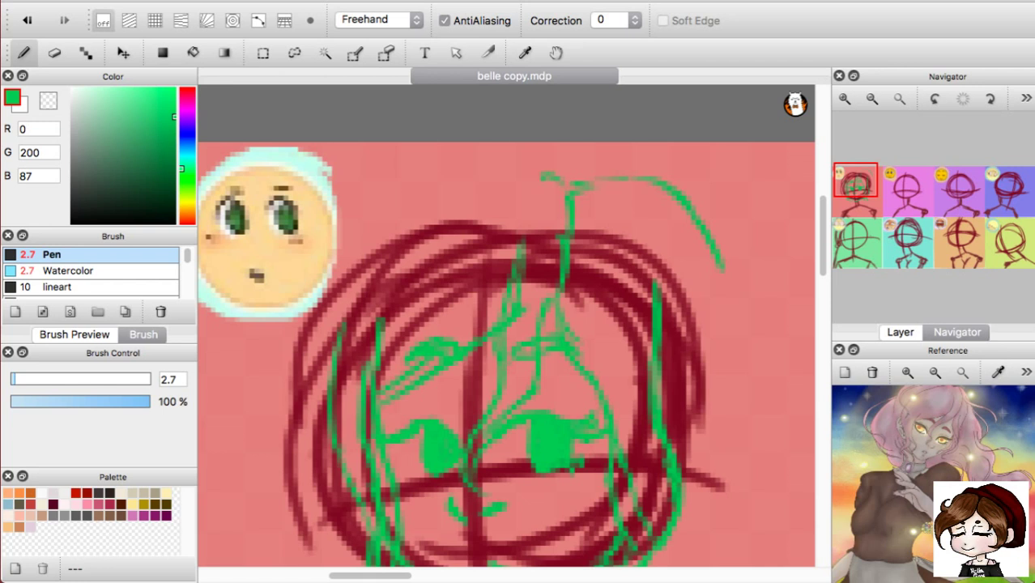
mouse_move(559, 176)
left_mouse_down()
mouse_move(428, 217)
mouse_move(376, 275)
mouse_move(345, 350)
left_mouse_up()
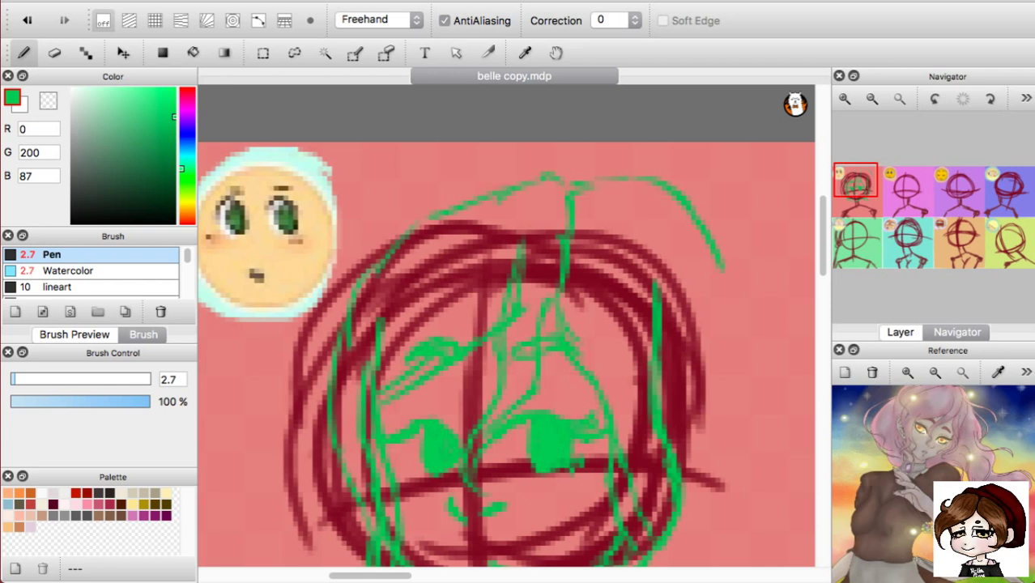
mouse_move(552, 160)
left_mouse_down()
mouse_move(573, 179)
mouse_move(562, 153)
mouse_move(511, 145)
mouse_move(340, 191)
mouse_move(284, 281)
mouse_move(256, 398)
left_mouse_up()
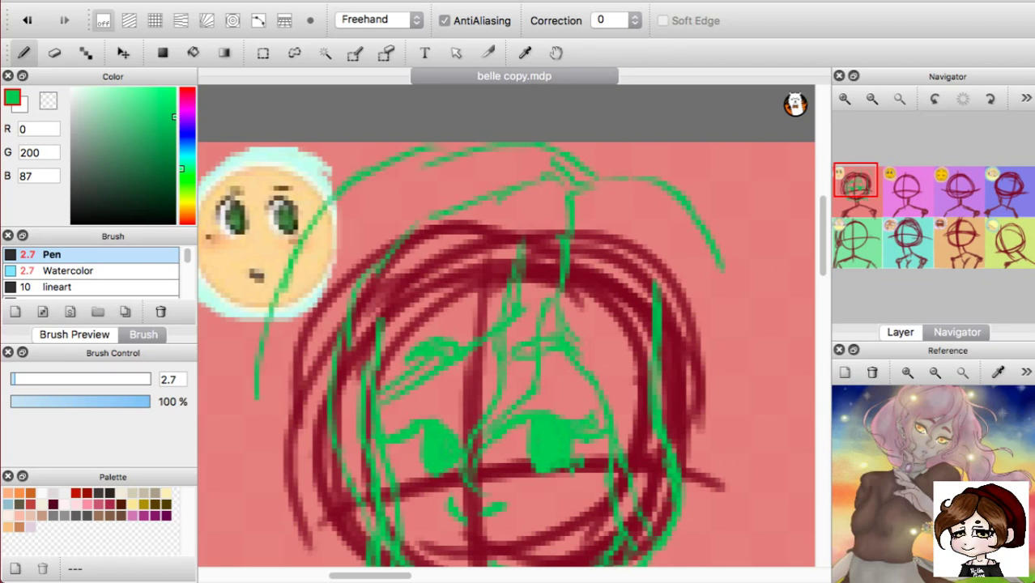
scroll(506, 324, "down", 2)
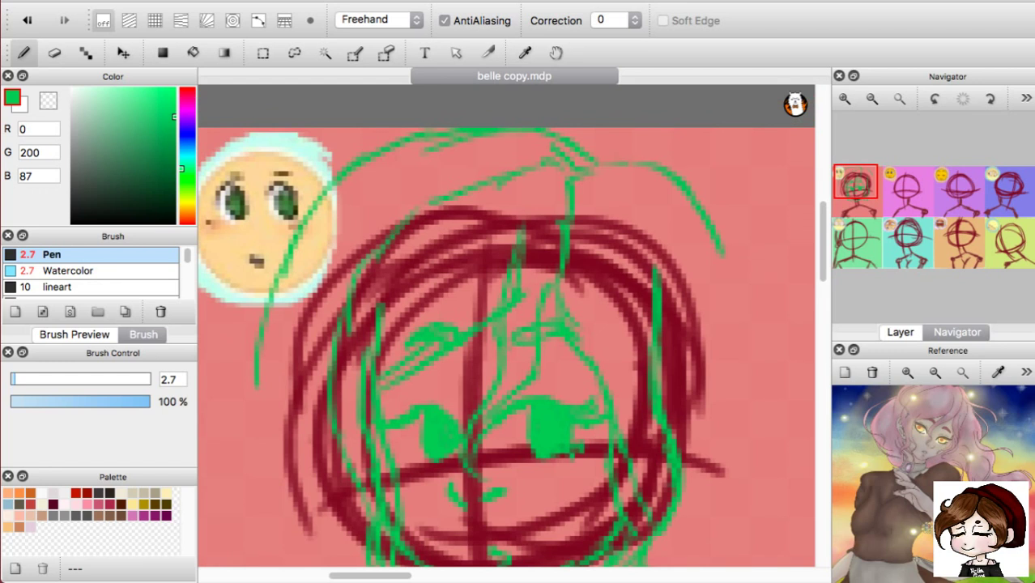
scroll(506, 324, "down", 3)
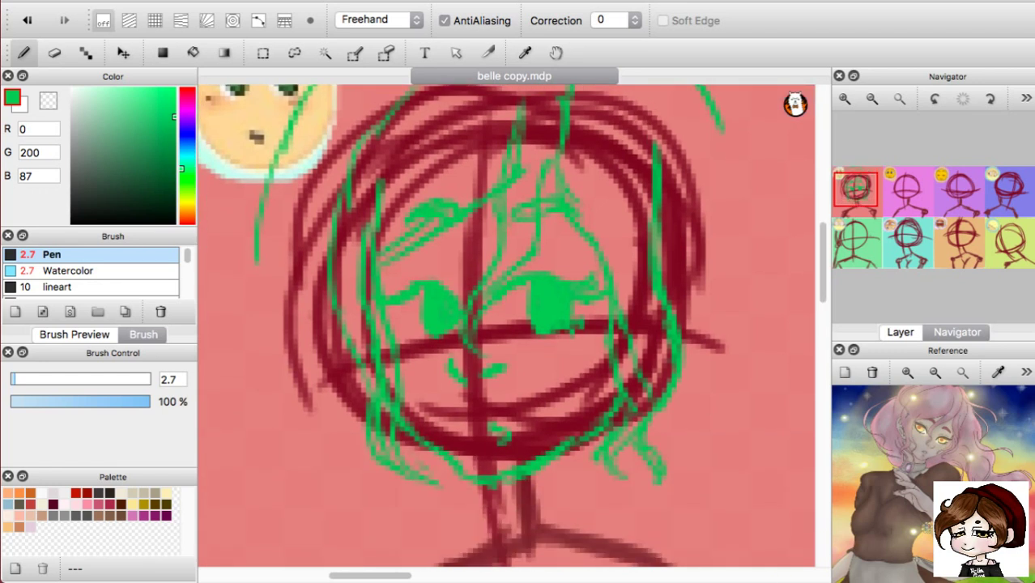
left_click_drag(256, 279, 232, 347)
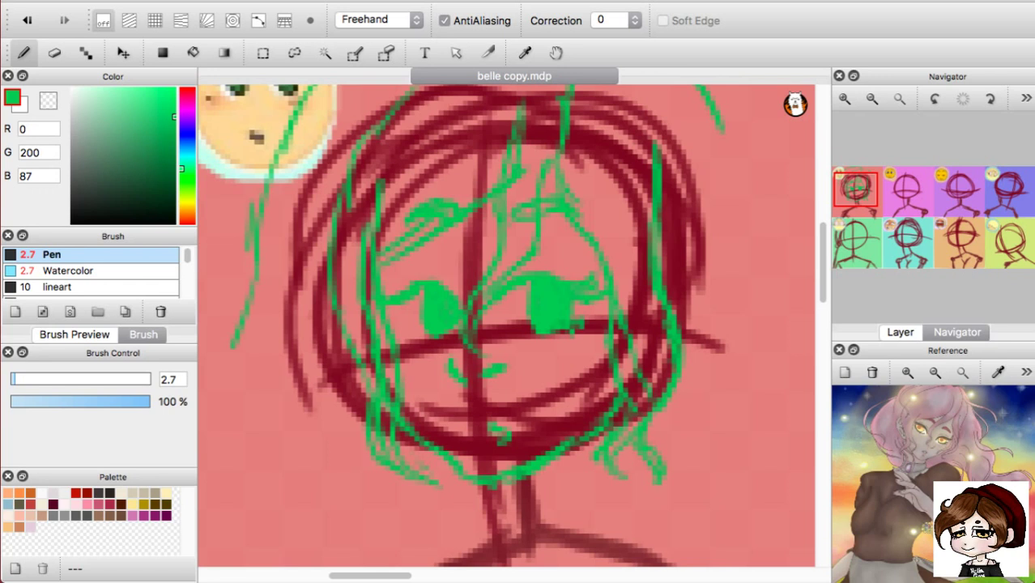
key("super+z")
key("super+z")
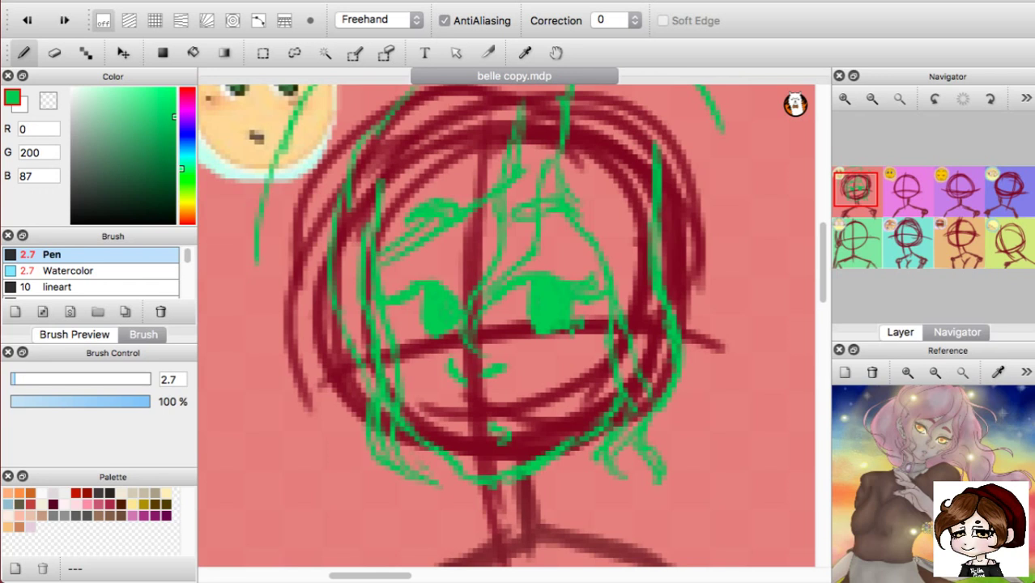
key("super+z")
left_click_drag(291, 116, 280, 235)
mouse_move(280, 371)
left_mouse_down()
mouse_move(286, 462)
mouse_move(363, 533)
left_mouse_up()
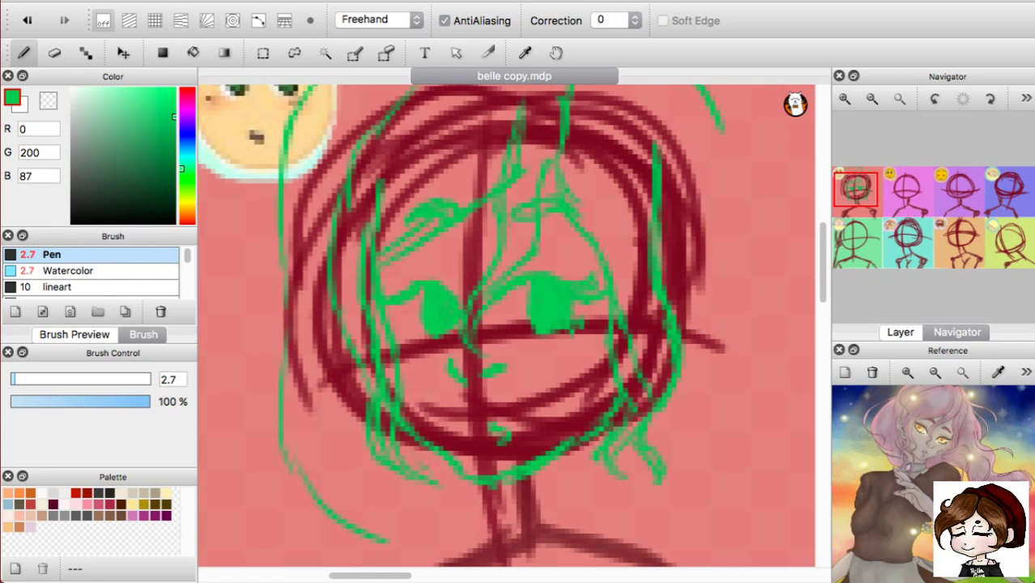
scroll(506, 324, "up", 5)
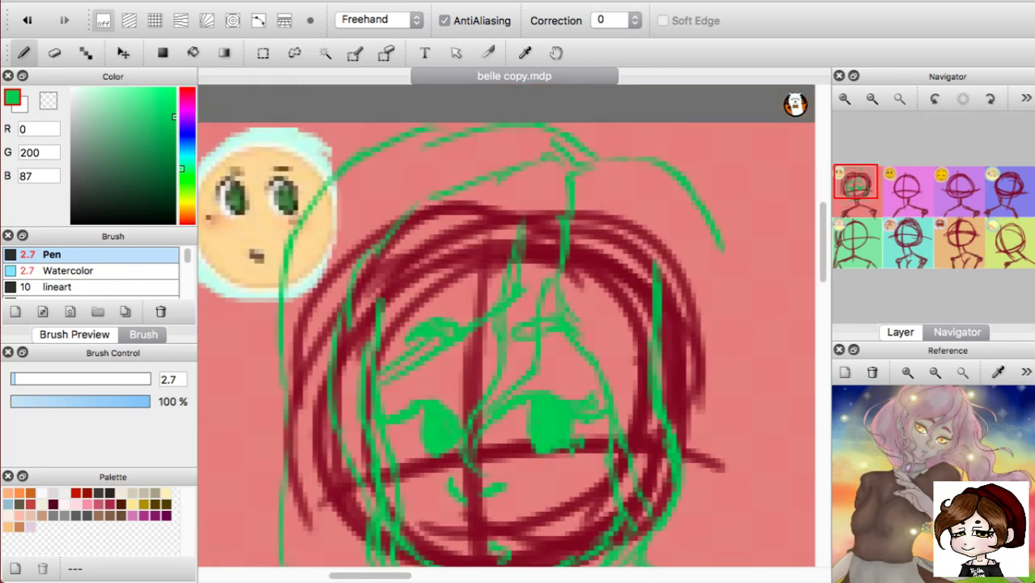
key("super+z")
key("super+z")
key("super+z")
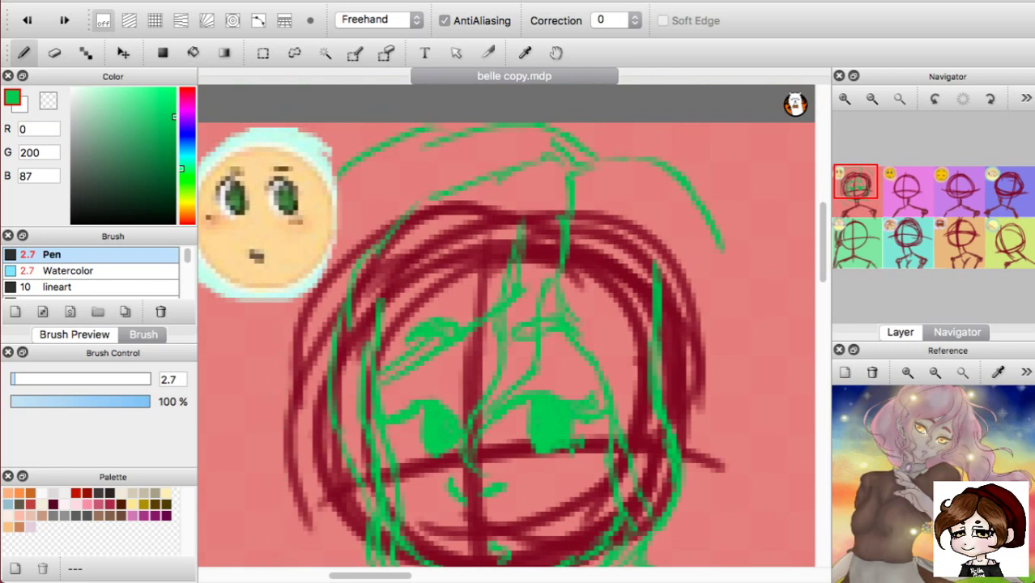
key("super+z")
Draw the outer hair outline down both sides of the head, curving the smaller eye's side in toward the shoulder.
mouse_move(430, 147)
left_mouse_down()
mouse_move(335, 240)
mouse_move(304, 332)
mouse_move(309, 410)
left_mouse_up()
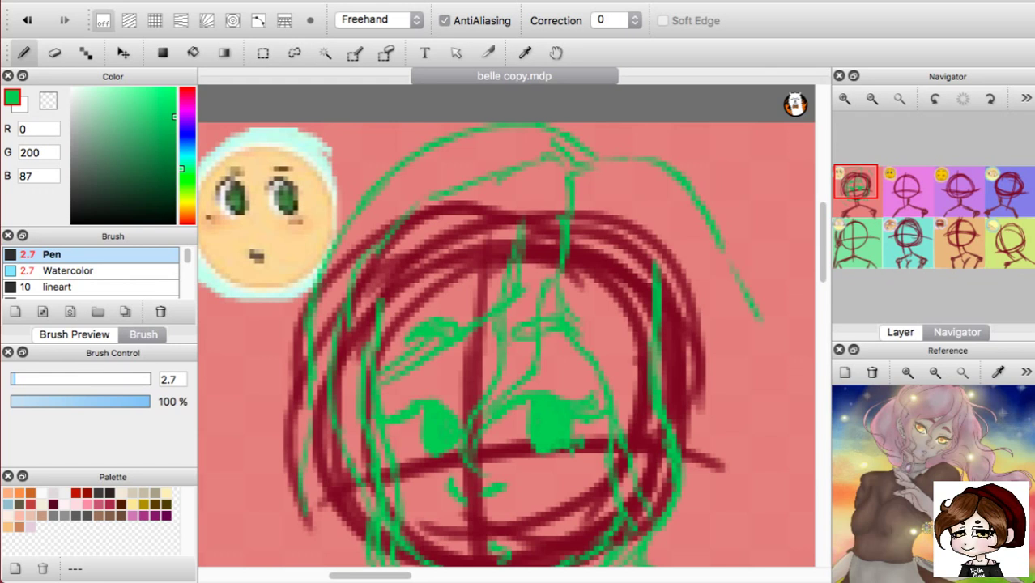
mouse_move(715, 251)
left_mouse_down()
mouse_move(761, 335)
mouse_move(766, 416)
left_mouse_up()
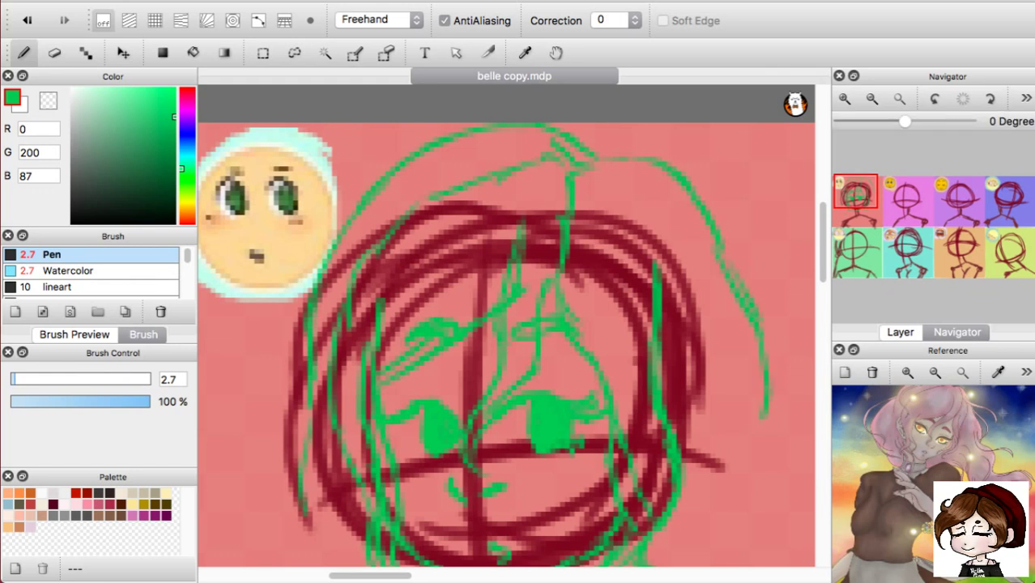
scroll(506, 326, "down", 5)
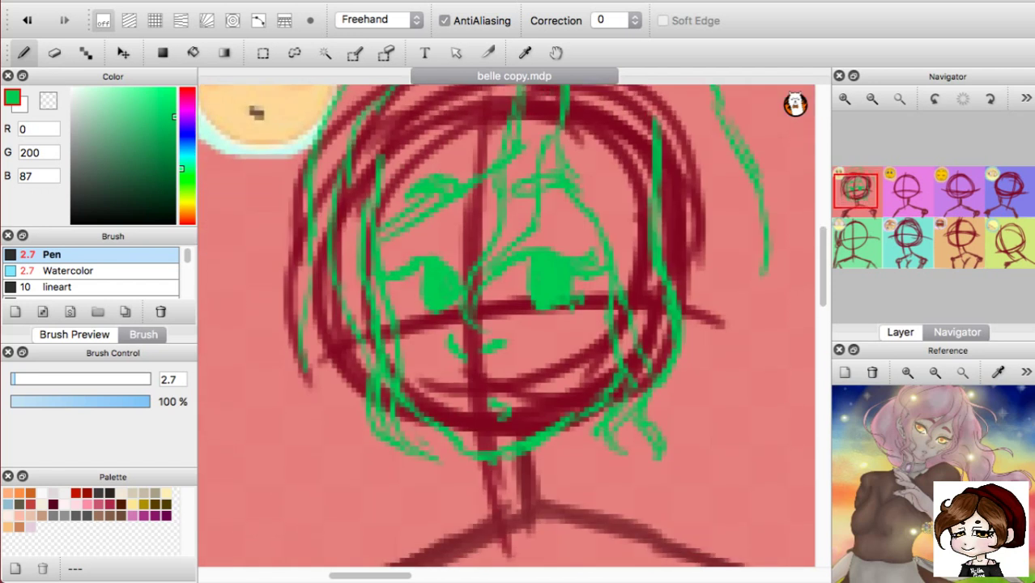
mouse_move(766, 253)
left_mouse_down()
mouse_move(790, 306)
mouse_move(775, 361)
left_mouse_up()
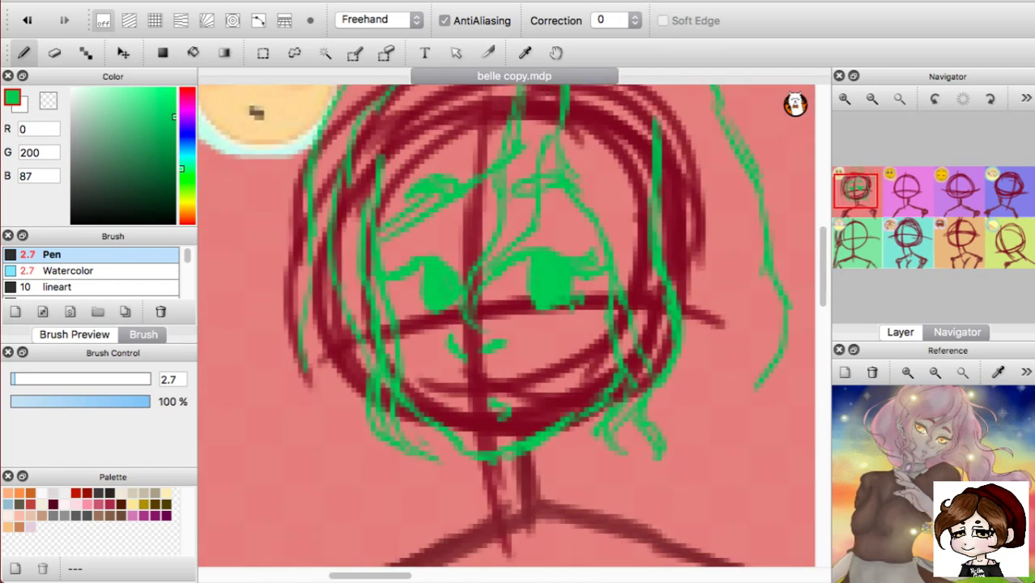
mouse_move(306, 372)
left_mouse_down()
mouse_move(331, 457)
mouse_move(397, 520)
left_mouse_up()
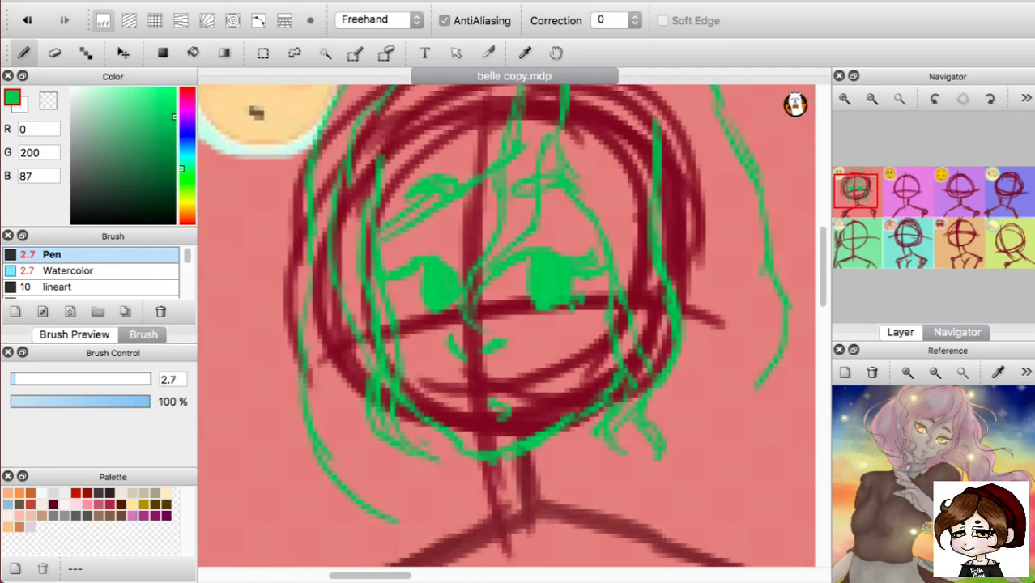
Draw a curved ear beside the hair lock on the larger eye's side and a short strand falling from the parting.
mouse_move(667, 251)
left_mouse_down()
mouse_move(680, 240)
mouse_move(700, 254)
left_mouse_up()
scroll(506, 324, "up", 3)
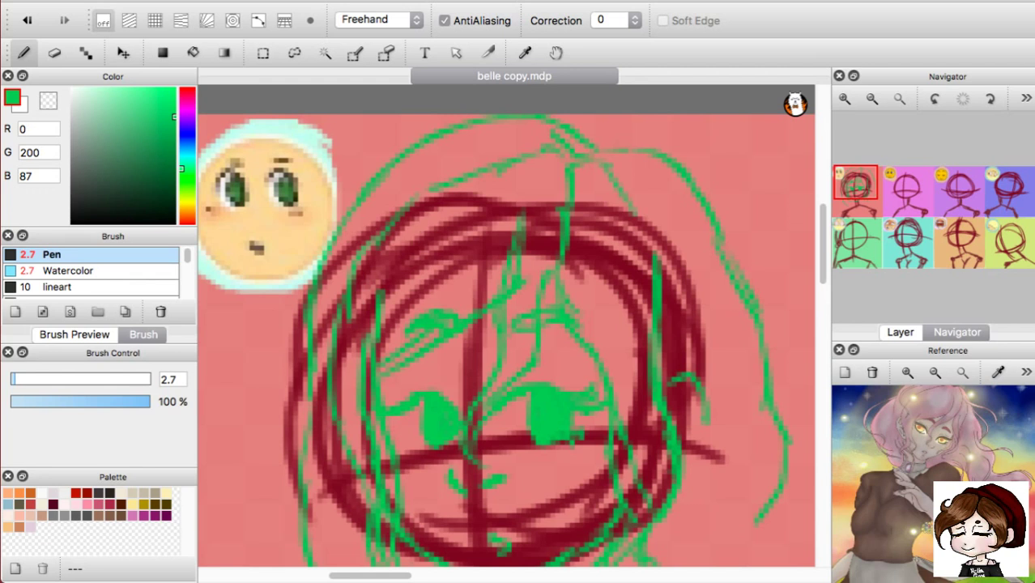
scroll(506, 324, "down", 5)
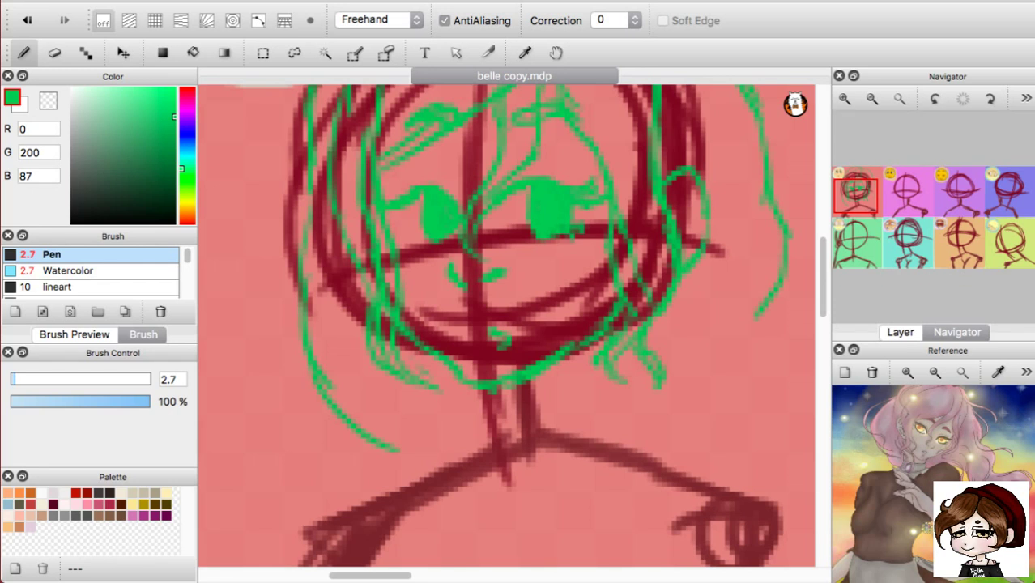
scroll(506, 324, "down", 1)
scroll(506, 324, "up", 4)
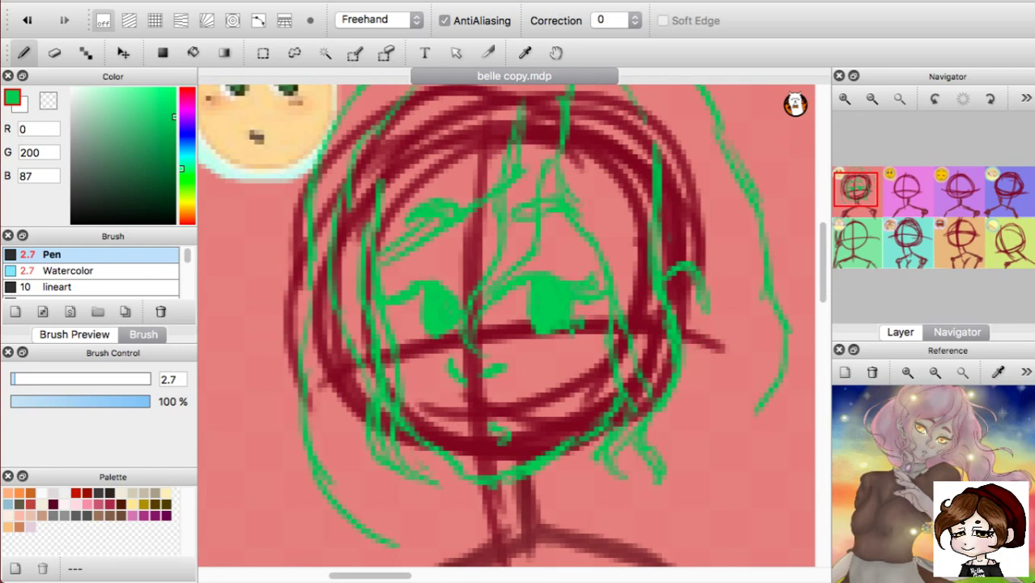
left_click_drag(657, 167, 671, 257)
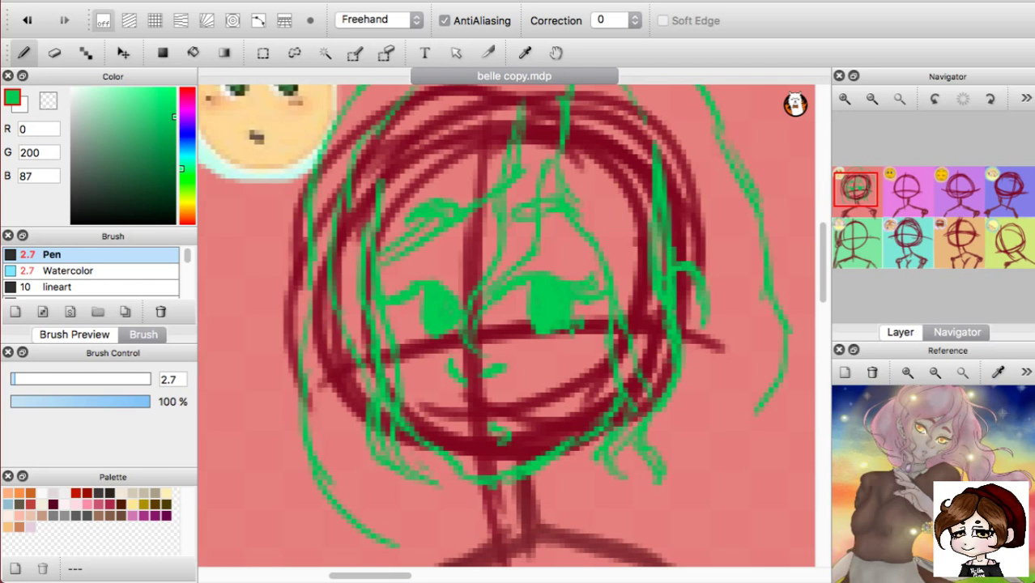
key("super+z")
left_click_drag(707, 311, 696, 323)
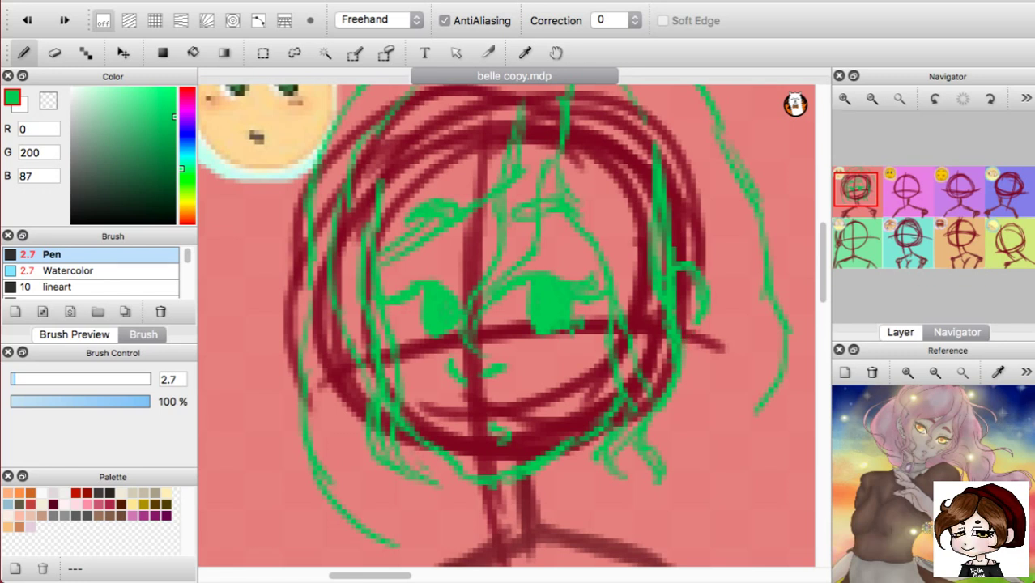
key("super+z")
key("super+z")
key("super+z")
key("super+z")
key("super+z")
key("super+z")
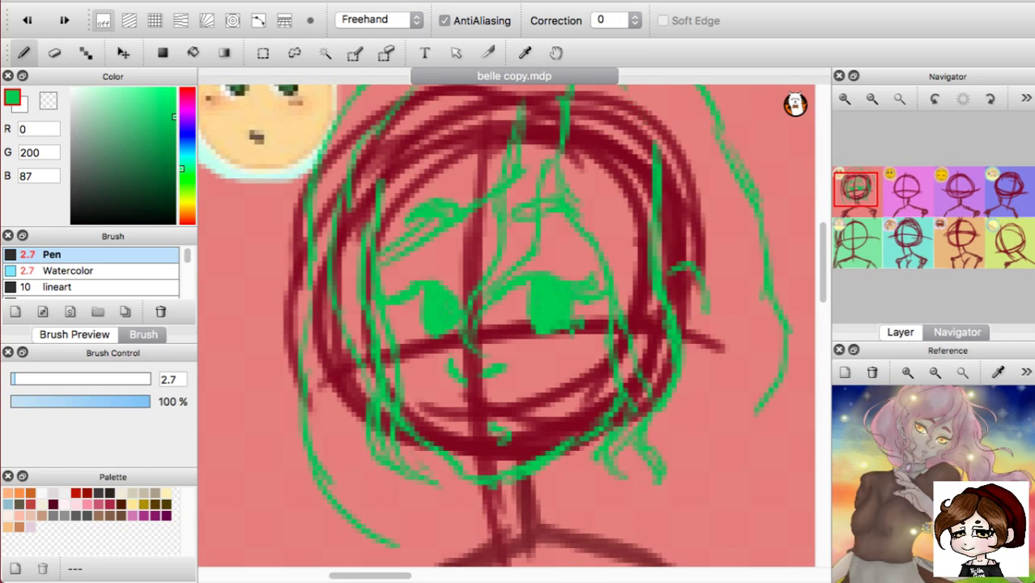
Undo the ear's curve and redraw it as a rounder arc tapering down beside the hair lock.
key("super+z")
key("super+z")
key("super+z")
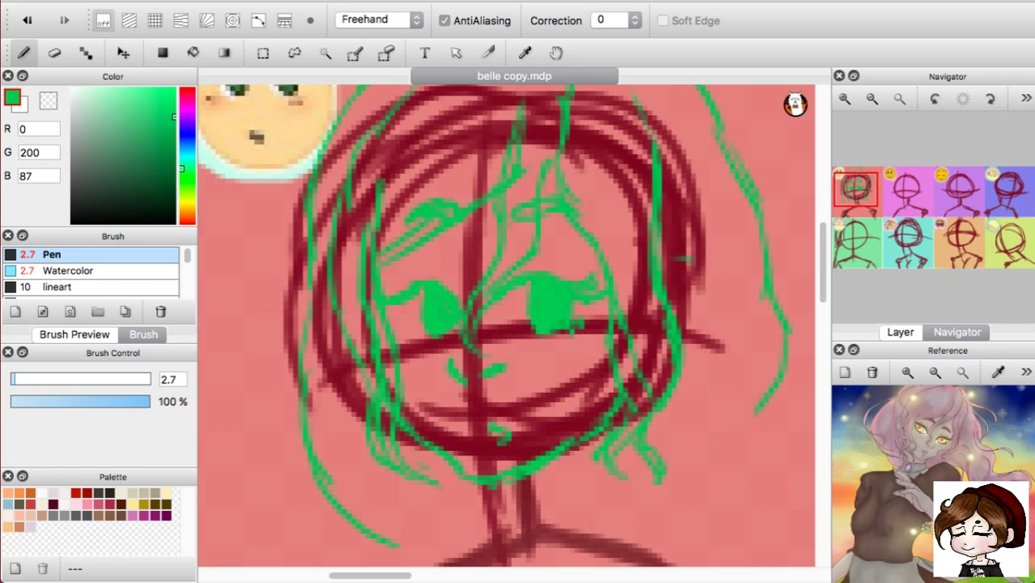
mouse_move(681, 233)
left_mouse_down()
mouse_move(662, 262)
mouse_move(702, 290)
mouse_move(702, 327)
mouse_move(687, 337)
left_mouse_up()
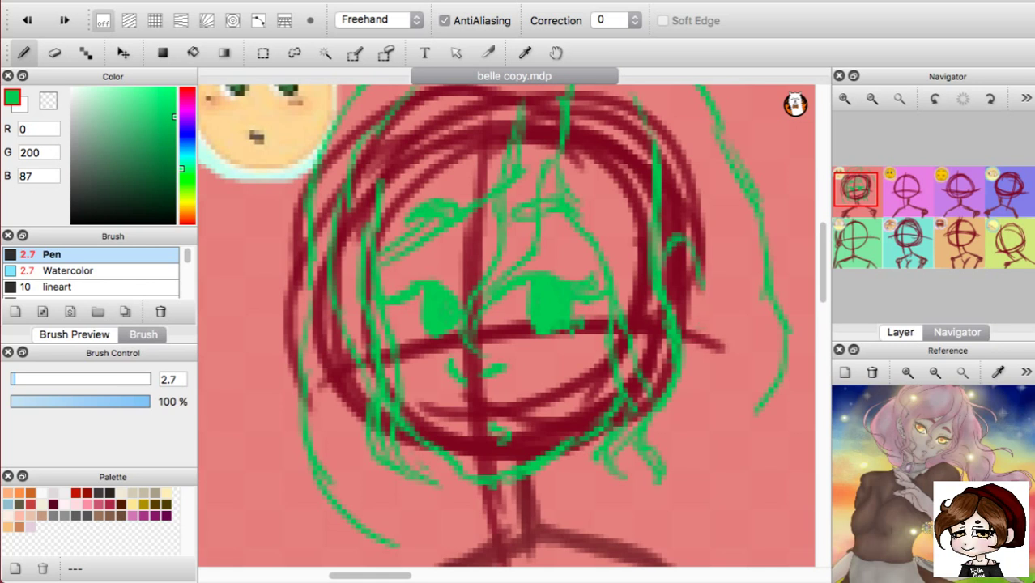
left_click_drag(701, 290, 690, 328)
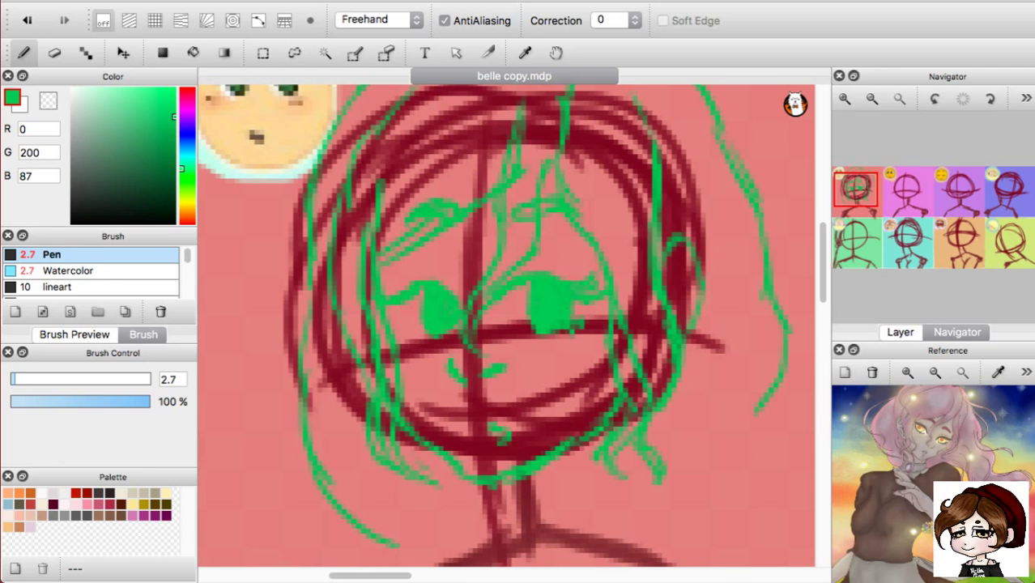
Draw the neck's side below the chin, a line joining it to the hair lock's tip, and a curve across the neck's base.
scroll(506, 324, "down", 5)
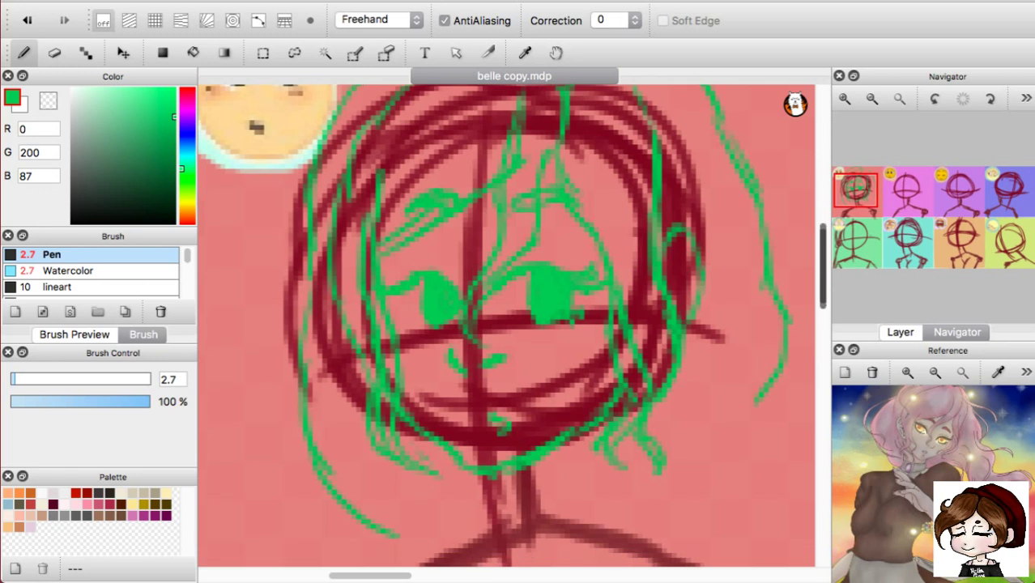
scroll(506, 324, "up", 3)
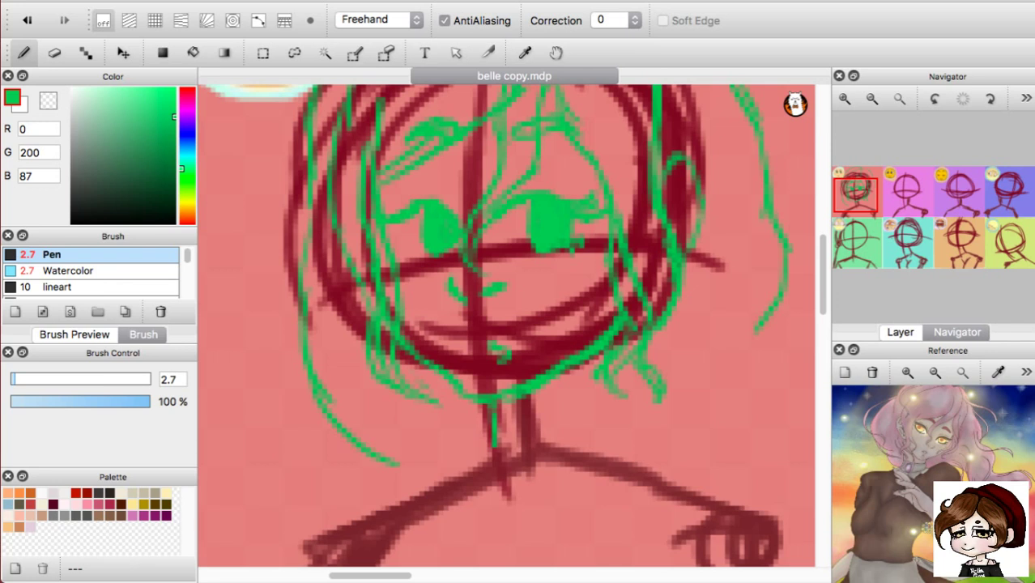
left_click_drag(611, 400, 615, 418)
left_click_drag(539, 428, 613, 411)
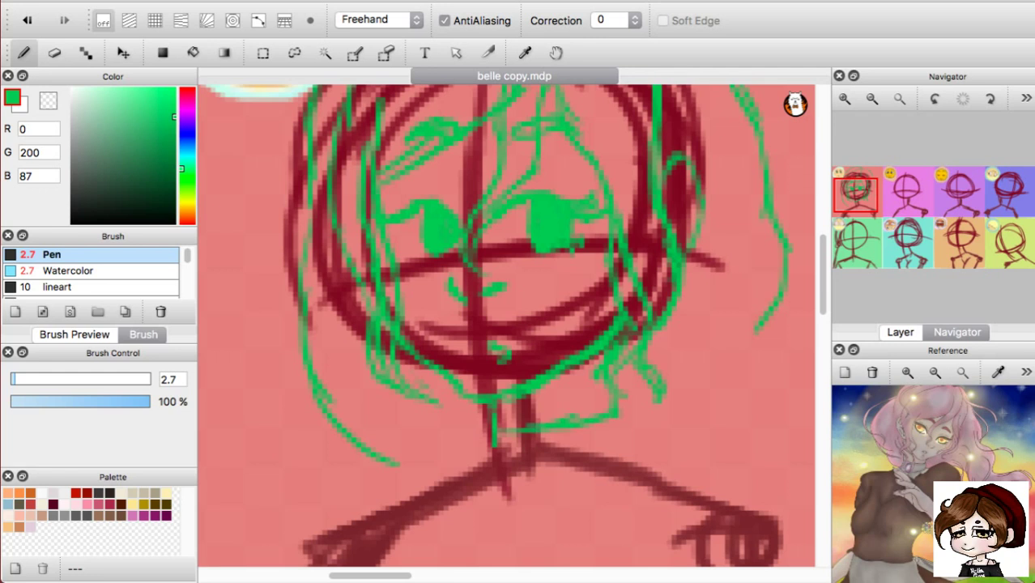
left_click_drag(559, 432, 494, 426)
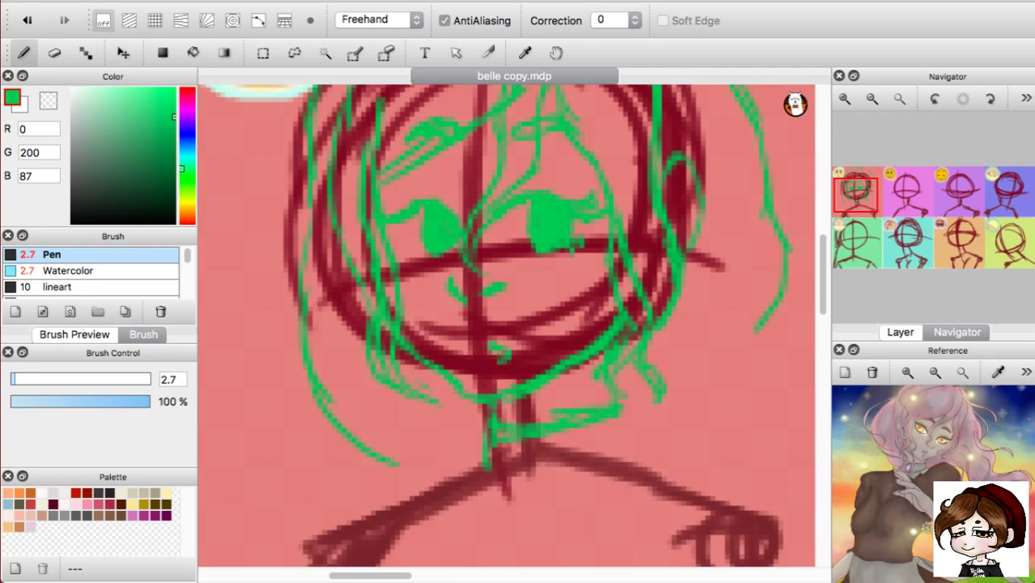
mouse_move(491, 469)
left_mouse_down()
mouse_move(539, 477)
mouse_move(562, 466)
left_mouse_up()
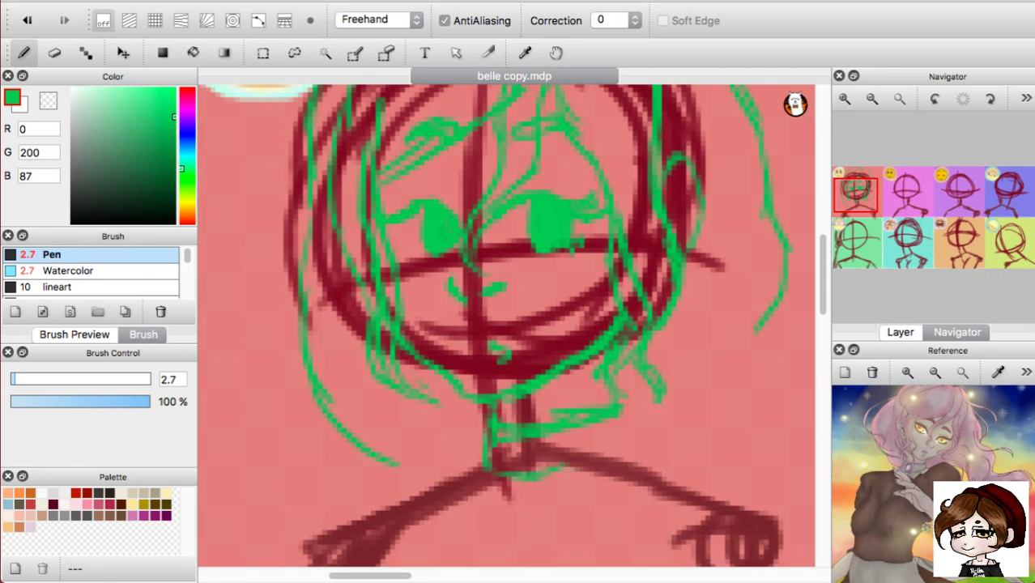
mouse_move(861, 211)
left_mouse_down()
mouse_move(872, 214)
mouse_move(859, 214)
left_mouse_up()
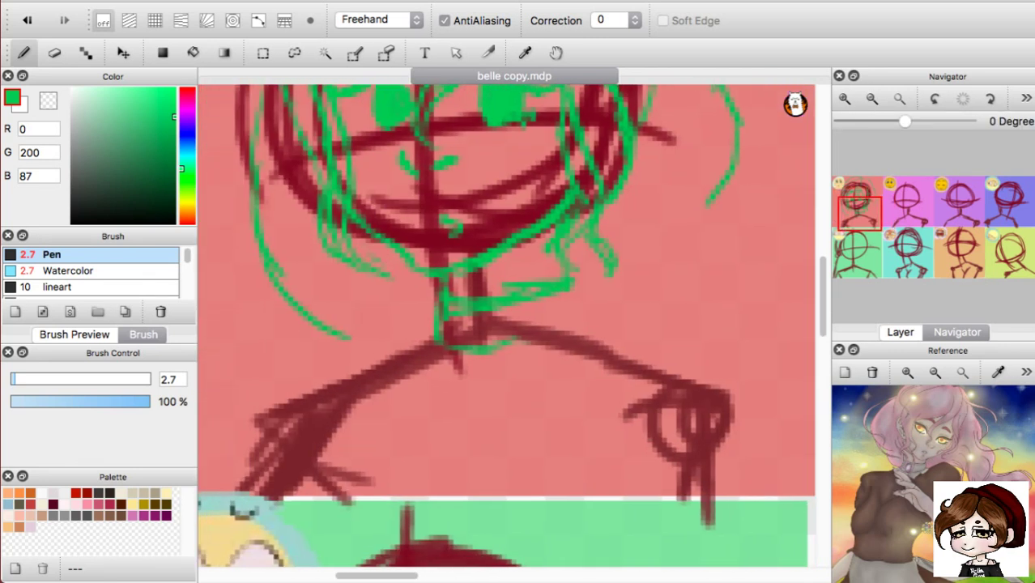
scroll(506, 324, "down", 2)
scroll(506, 324, "left", 3)
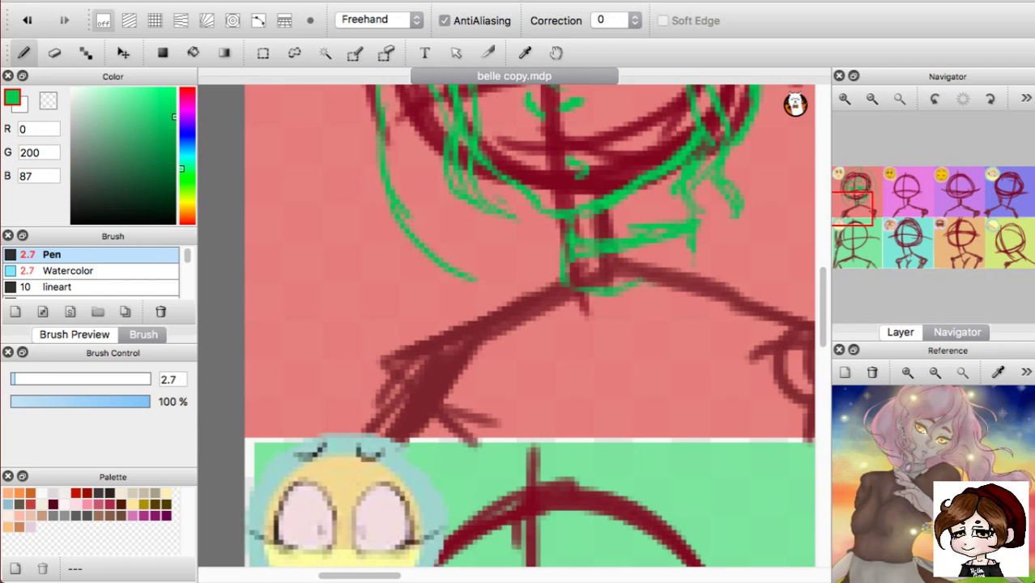
Draw a small ring at the neck's base and rework it as an open U-shaped loop hanging below the choker line.
left_click_drag(600, 256, 597, 283)
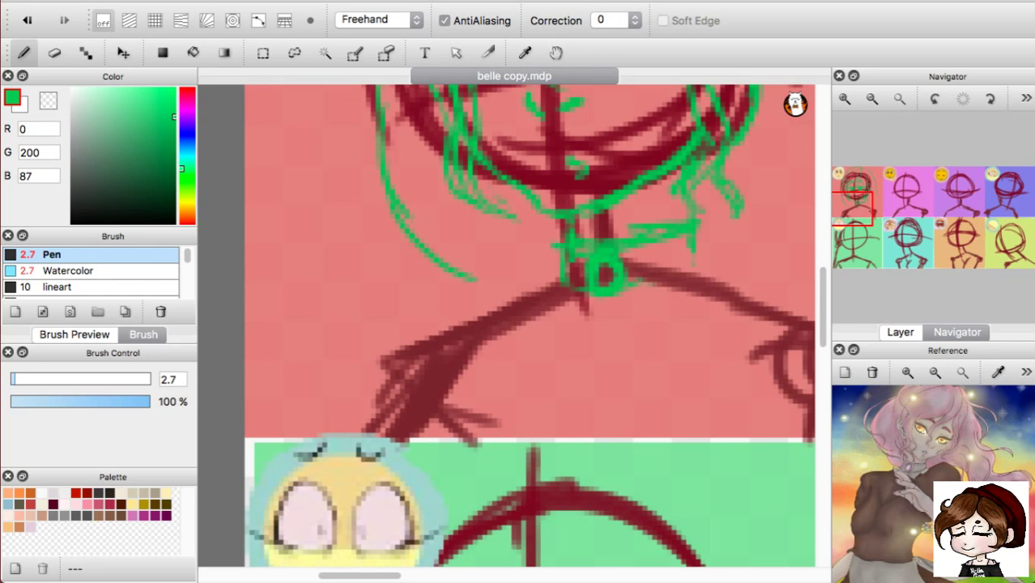
key("z")
mouse_move(605, 260)
left_mouse_down()
mouse_move(594, 284)
mouse_move(613, 295)
mouse_move(612, 249)
mouse_move(620, 266)
left_mouse_up()
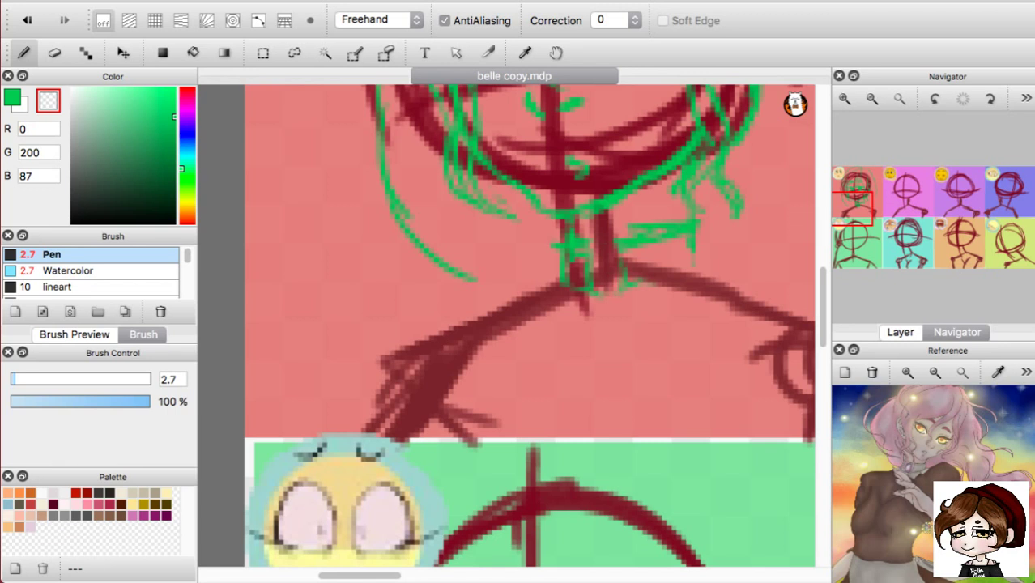
key("x")
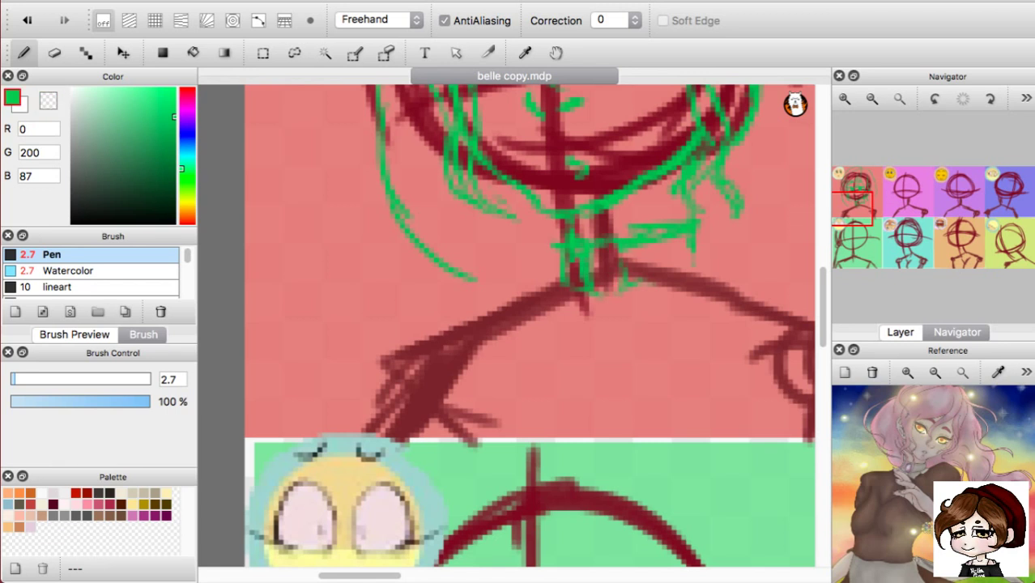
left_click_drag(622, 264, 607, 293)
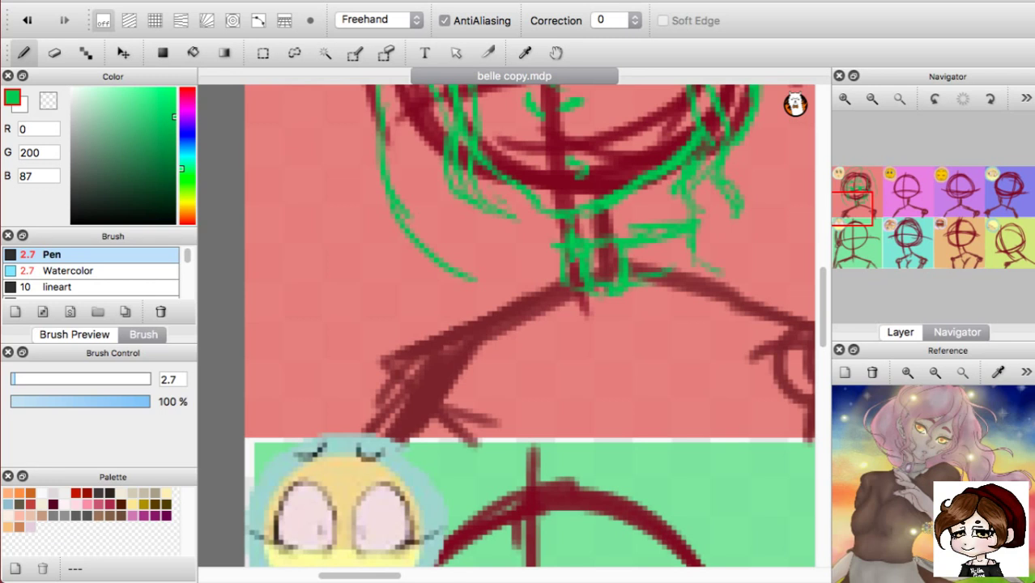
Try a wide outward wave from the hair outline on the larger eye's side and an inner lock curving over the shoulder.
mouse_move(861, 226)
left_mouse_down()
mouse_move(873, 224)
mouse_move(859, 206)
left_mouse_up()
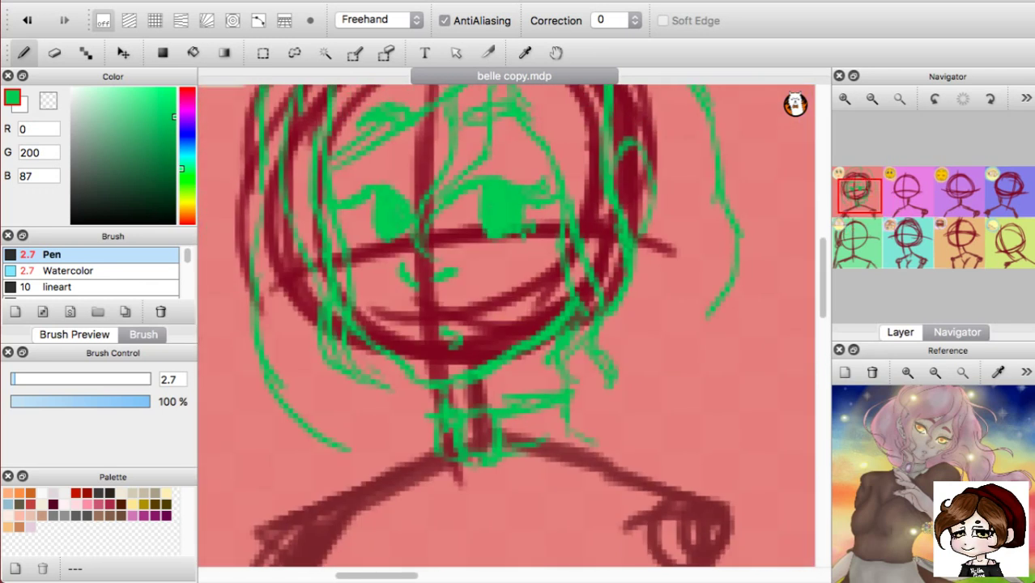
mouse_move(768, 265)
left_mouse_down()
mouse_move(780, 354)
mouse_move(752, 391)
mouse_move(697, 399)
left_mouse_up()
key("ctrl+z")
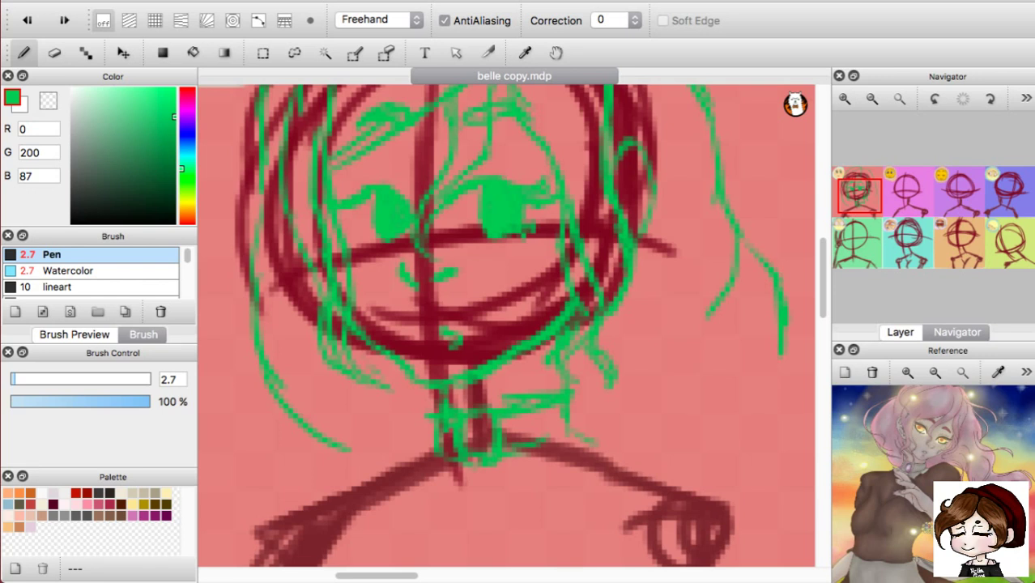
mouse_move(611, 382)
left_mouse_down()
mouse_move(558, 499)
mouse_move(586, 514)
left_mouse_up()
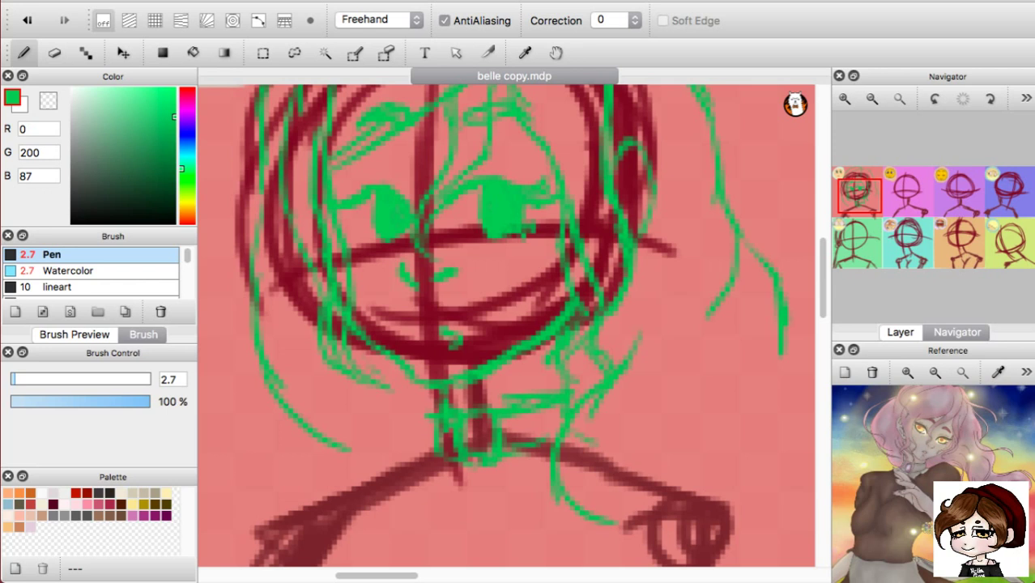
mouse_move(749, 255)
left_mouse_down()
mouse_move(791, 356)
mouse_move(704, 460)
left_mouse_up()
left_click_drag(870, 210, 860, 212)
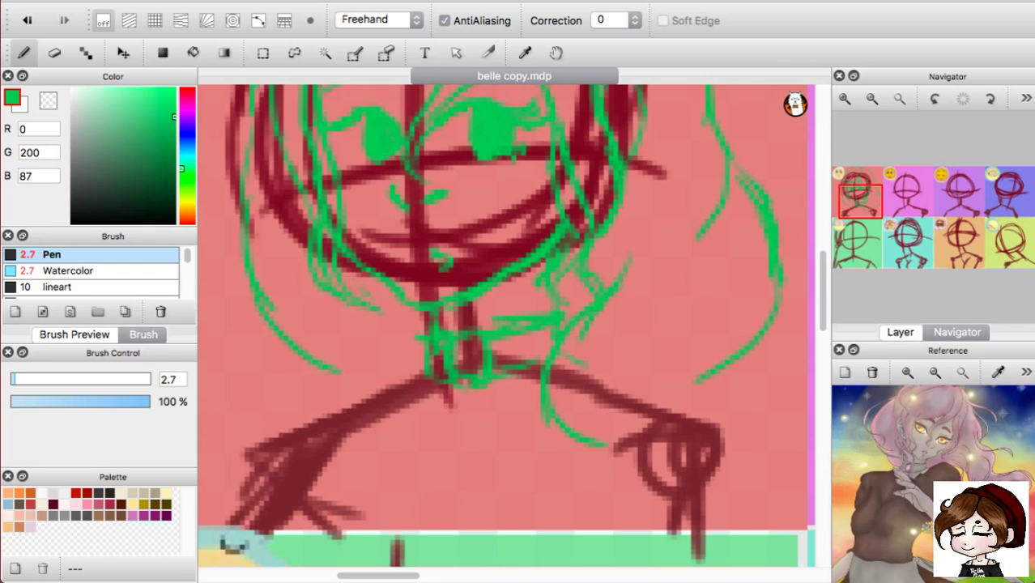
Try curling the smaller eye's side hair toward the neck and adding a second wave with a doubled inner edge opposite.
left_click_drag(280, 341, 319, 376)
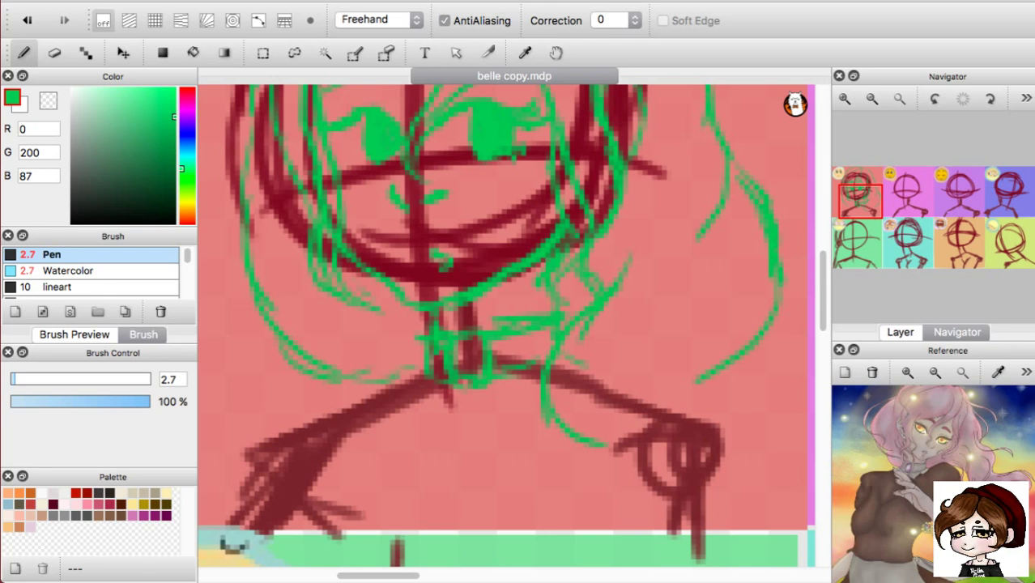
mouse_move(758, 347)
left_mouse_down()
mouse_move(778, 395)
mouse_move(719, 470)
left_mouse_up()
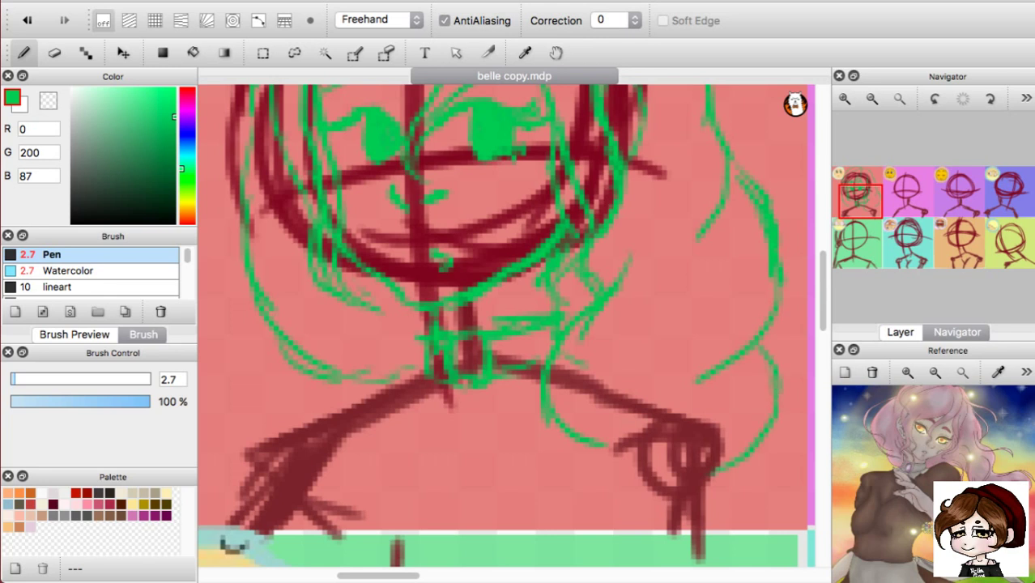
mouse_move(595, 446)
left_mouse_down()
mouse_move(577, 501)
mouse_move(627, 523)
left_mouse_up()
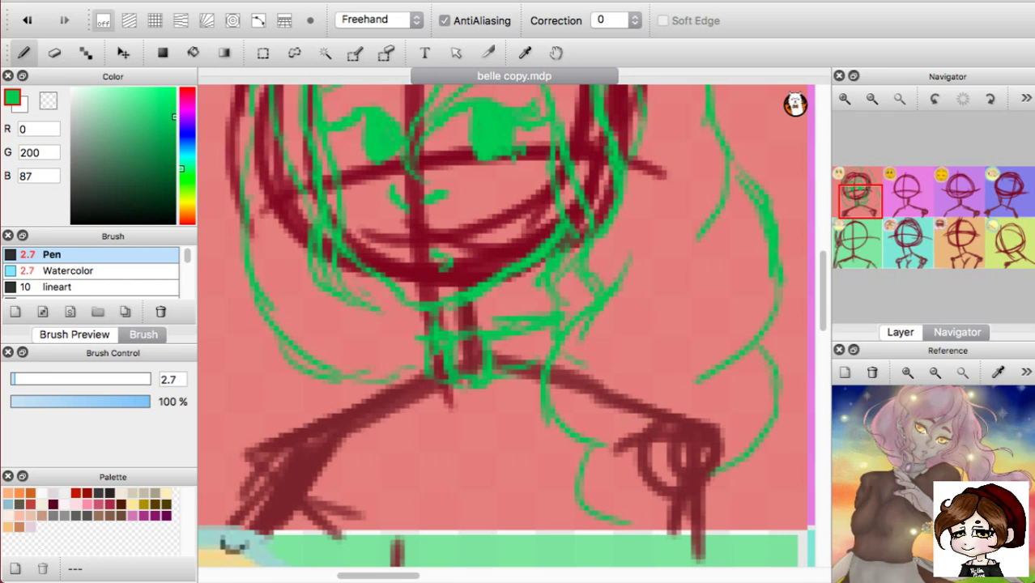
key("ctrl+z")
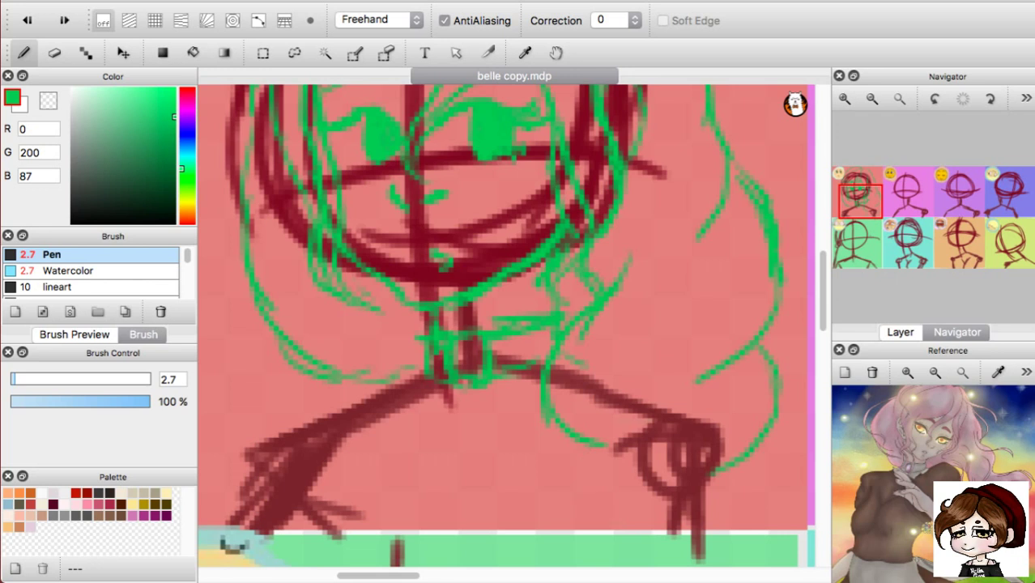
mouse_move(550, 368)
left_mouse_down()
mouse_move(585, 424)
mouse_move(629, 427)
mouse_move(657, 448)
left_mouse_up()
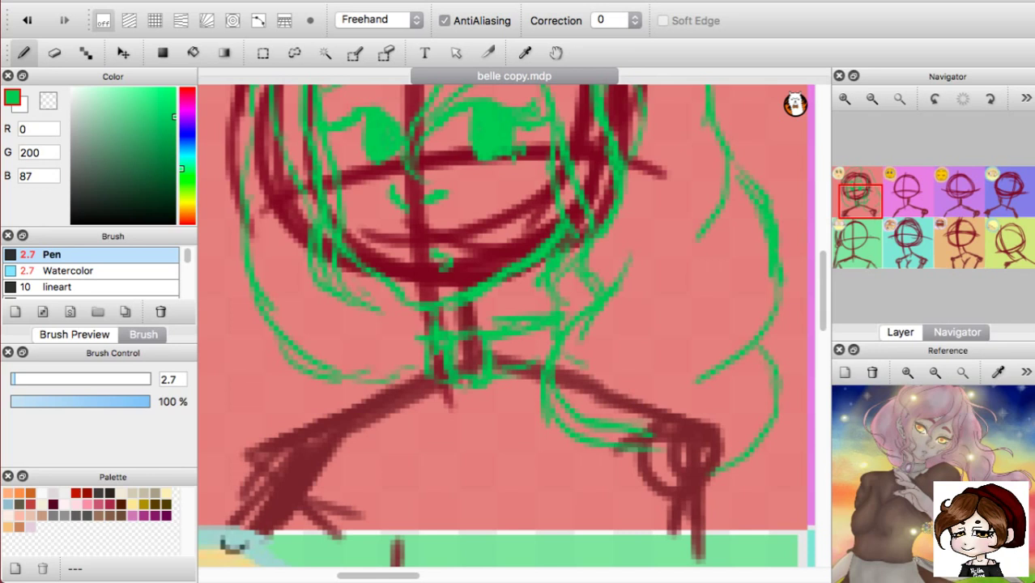
Try filling the second wave with strands and ending the lock in curls below the shoulder.
left_click_drag(775, 384, 701, 436)
mouse_move(767, 348)
left_mouse_down()
mouse_move(750, 396)
mouse_move(695, 447)
left_mouse_up()
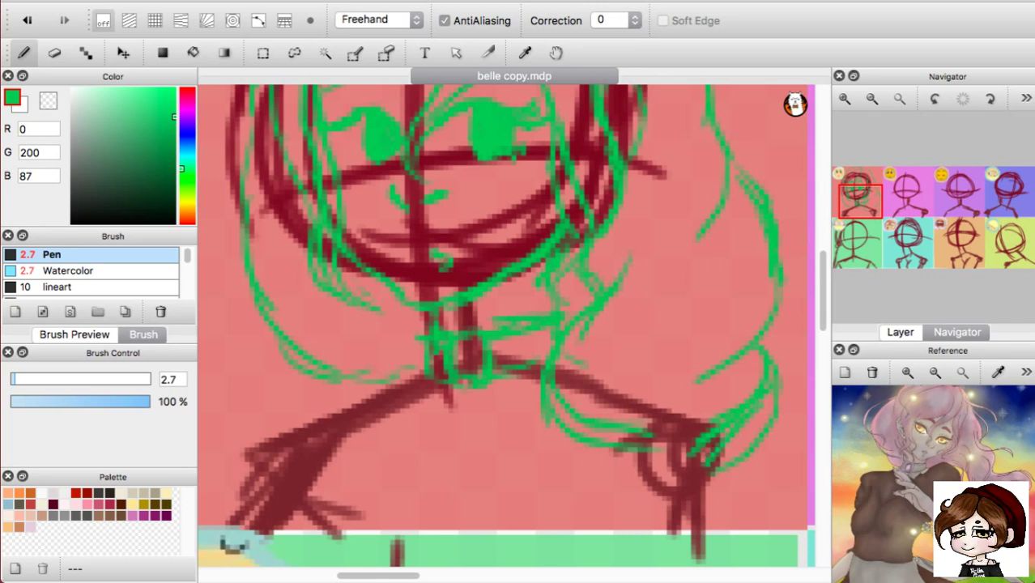
left_click_drag(703, 485, 761, 528)
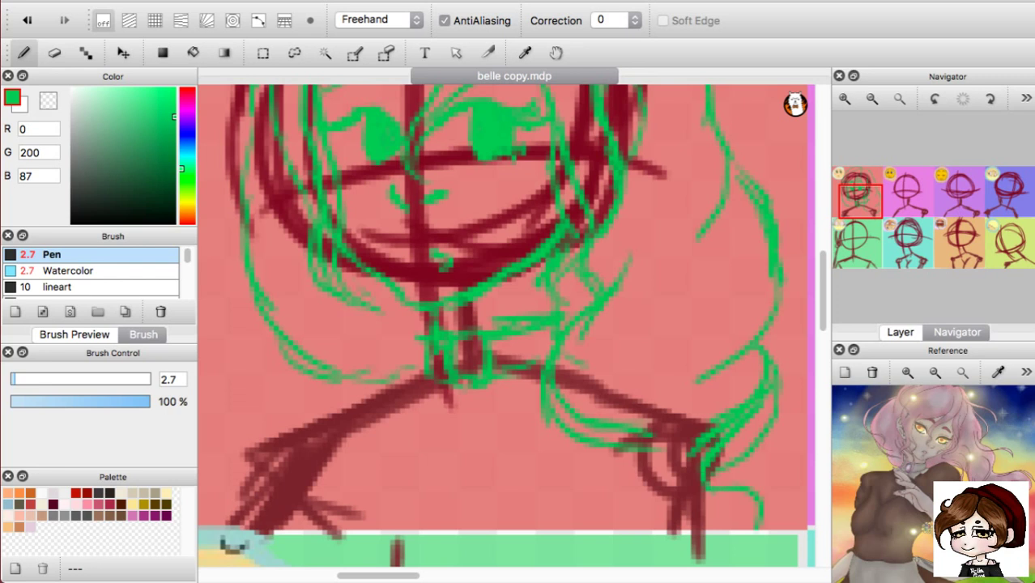
left_click_drag(622, 450, 667, 506)
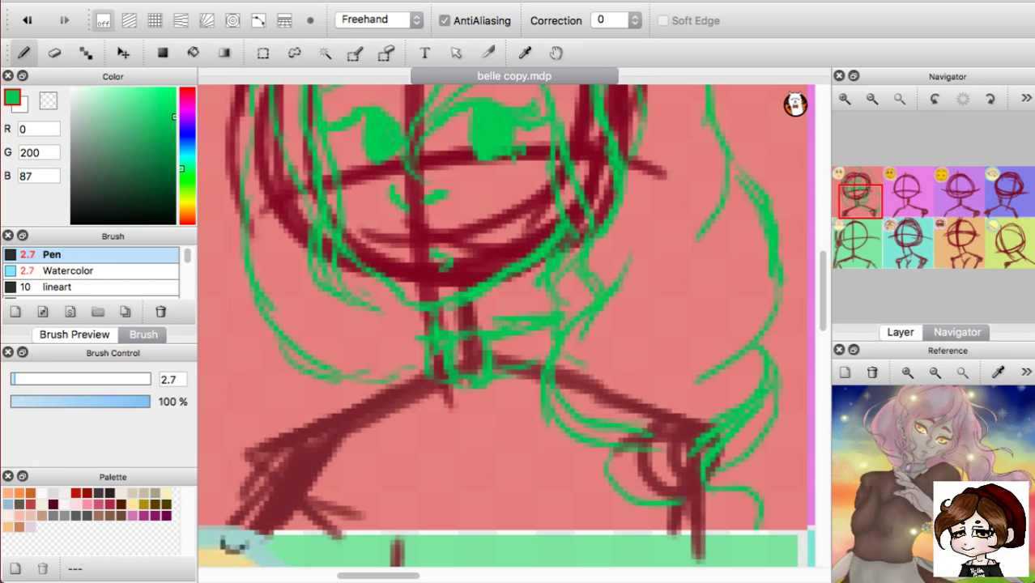
left_click_drag(617, 458, 665, 520)
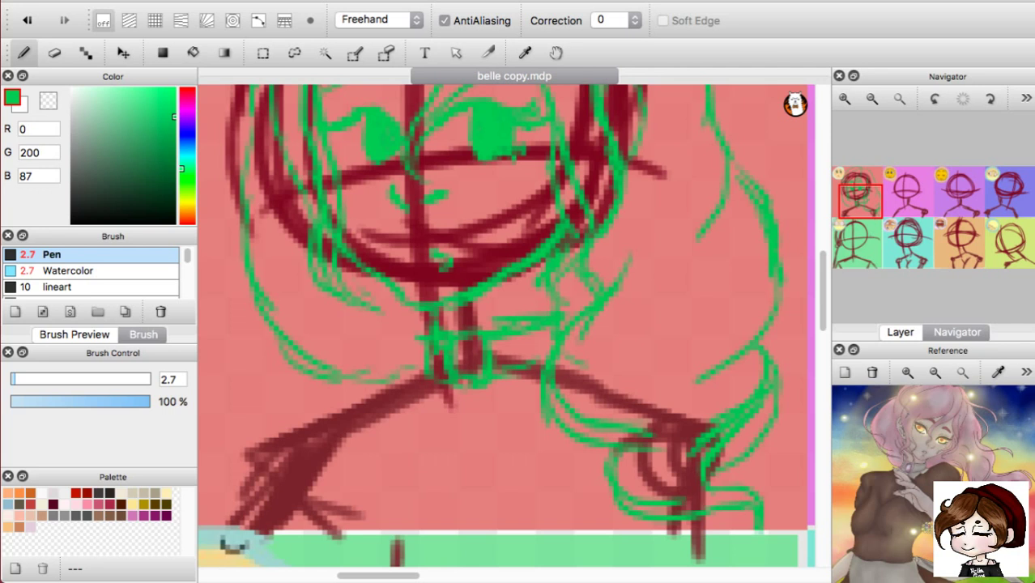
left_click_drag(760, 530, 729, 535)
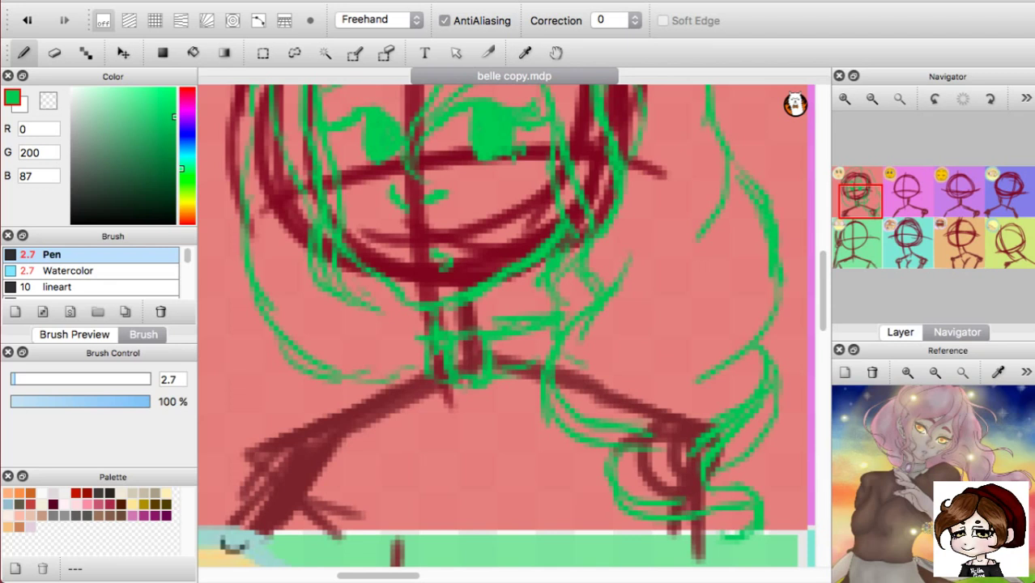
Undo all the wavy hair strokes back to the plain outer outline and the short lock beside the neck.
key("super+z")
key("super+z")
key("super+z")
key("super+z")
key("super+z")
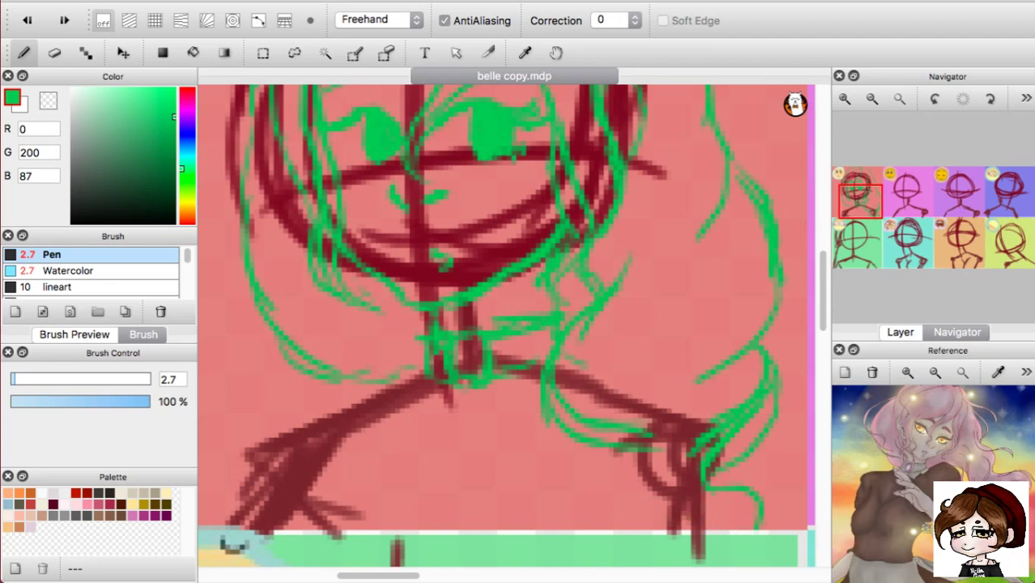
key("super+z")
key("super+z")
key("super+z")
key("super+z")
key("super+z")
key("super+z")
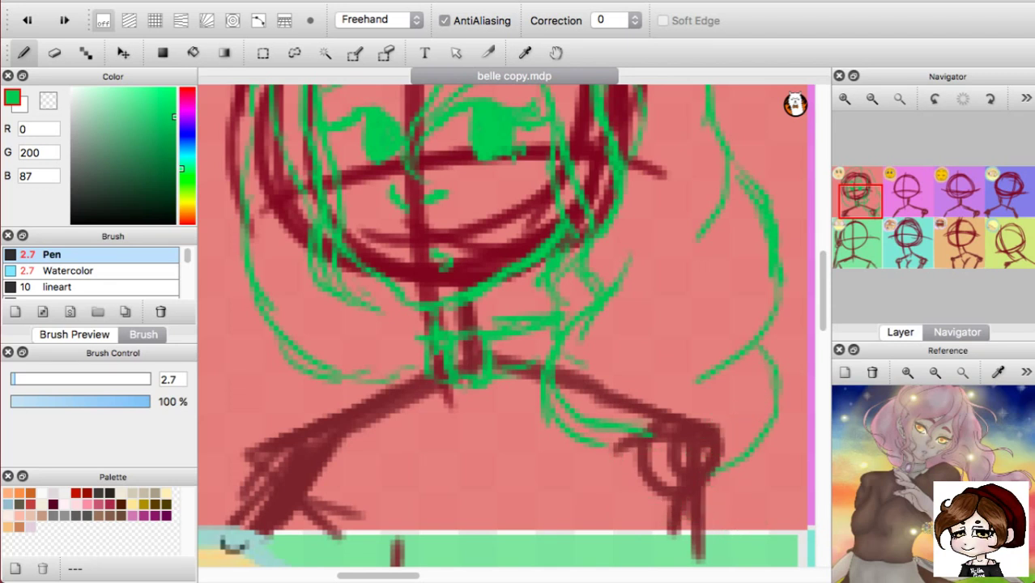
key("super+z")
key("super+z")
key("super+z")
key("super+z")
key("super+z")
key("super+z")
key("super+z")
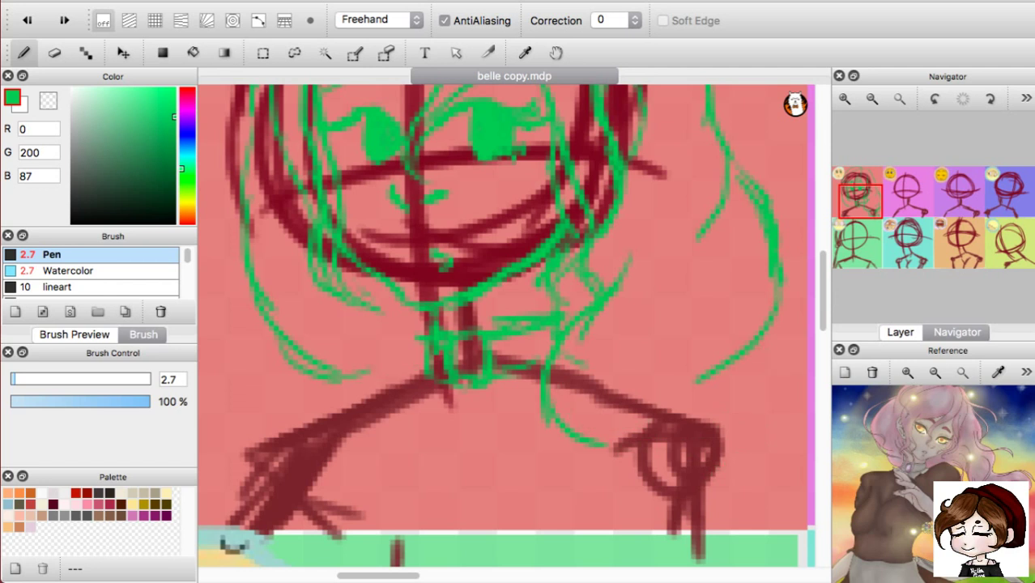
key("super+z")
key("super+z")
key("super+z")
key("super+z")
key("super+z")
key("super+z")
key("super+z")
key("super+z")
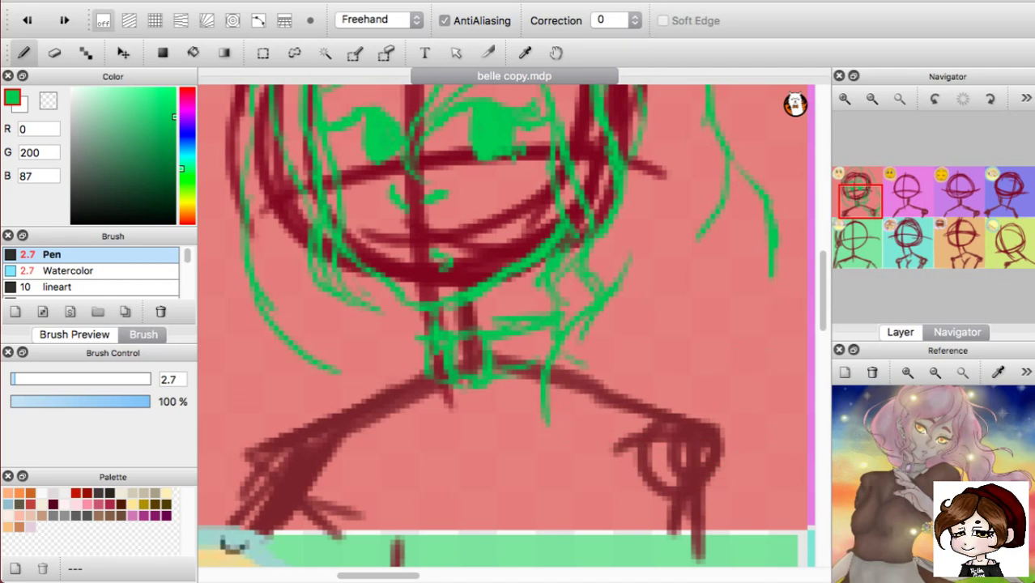
key("super+z")
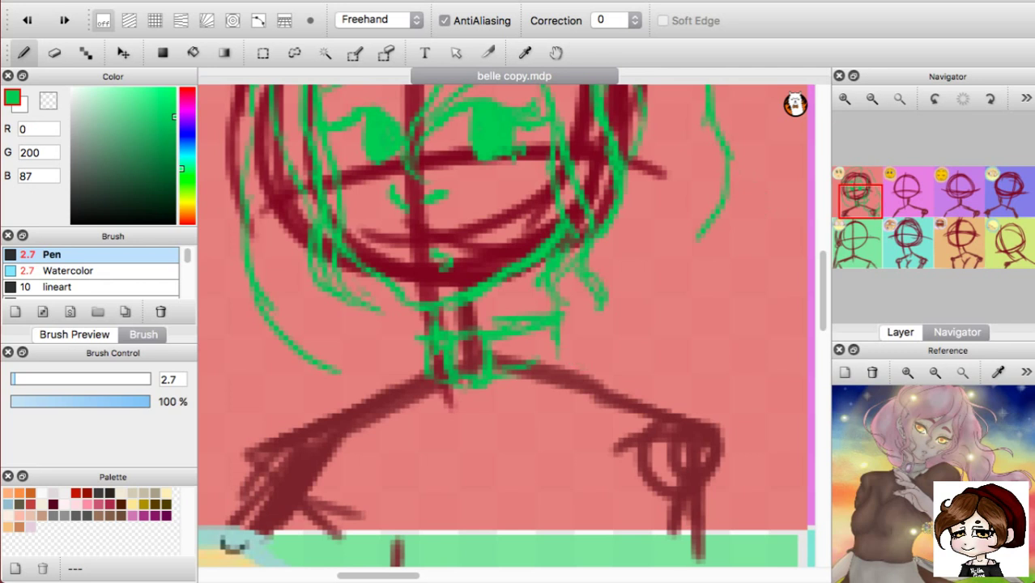
Draw one long hair wave on the larger eye's side sweeping in to the shoulder, plus an inner lock falling from beside the neck.
left_click_drag(714, 142, 749, 216)
mouse_move(735, 170)
left_mouse_down()
mouse_move(765, 231)
mouse_move(764, 280)
mouse_move(723, 366)
left_mouse_up()
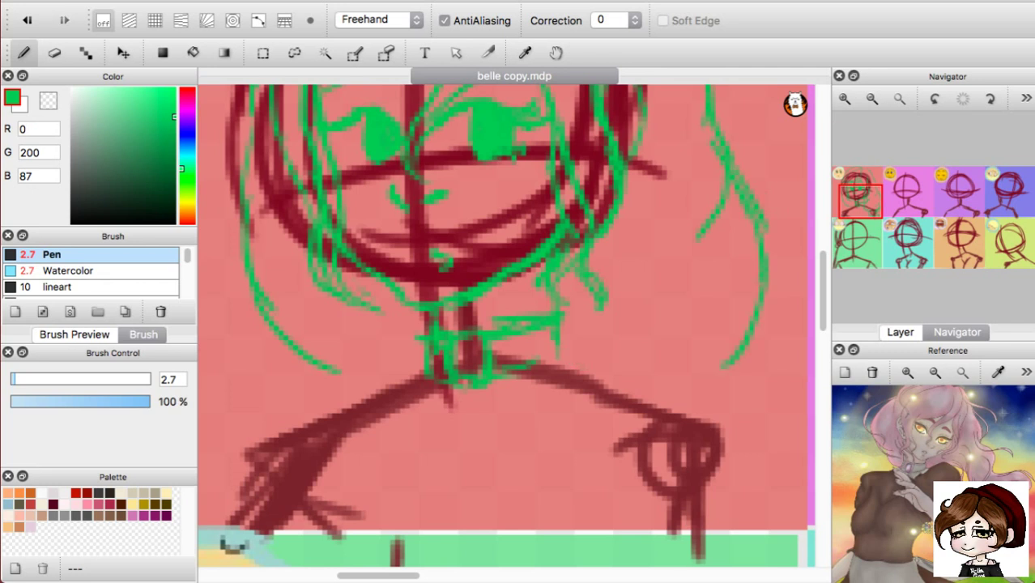
key("super+y")
key("super+y")
key("super+y")
key("super+y")
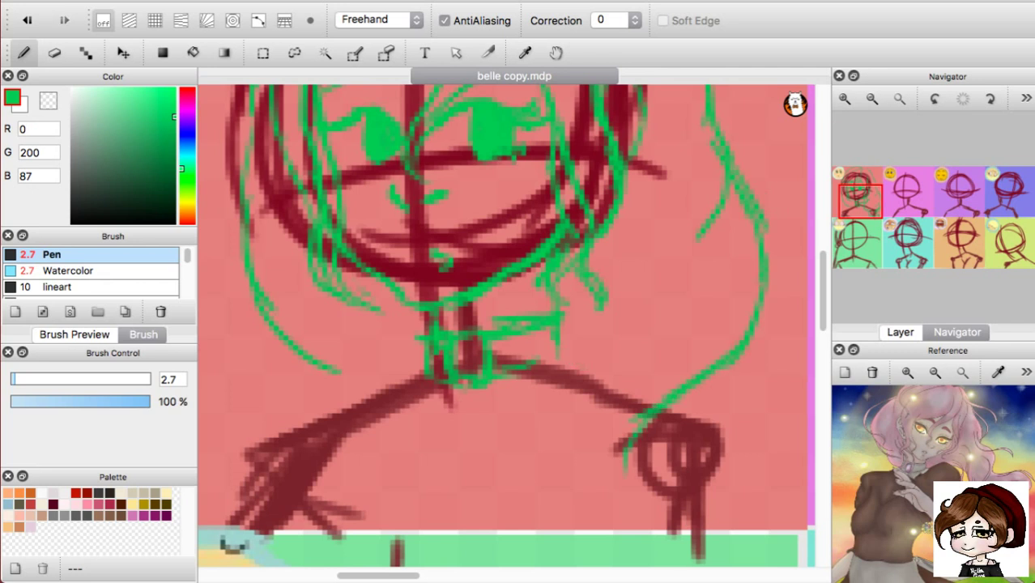
key("super+y")
key("super+y")
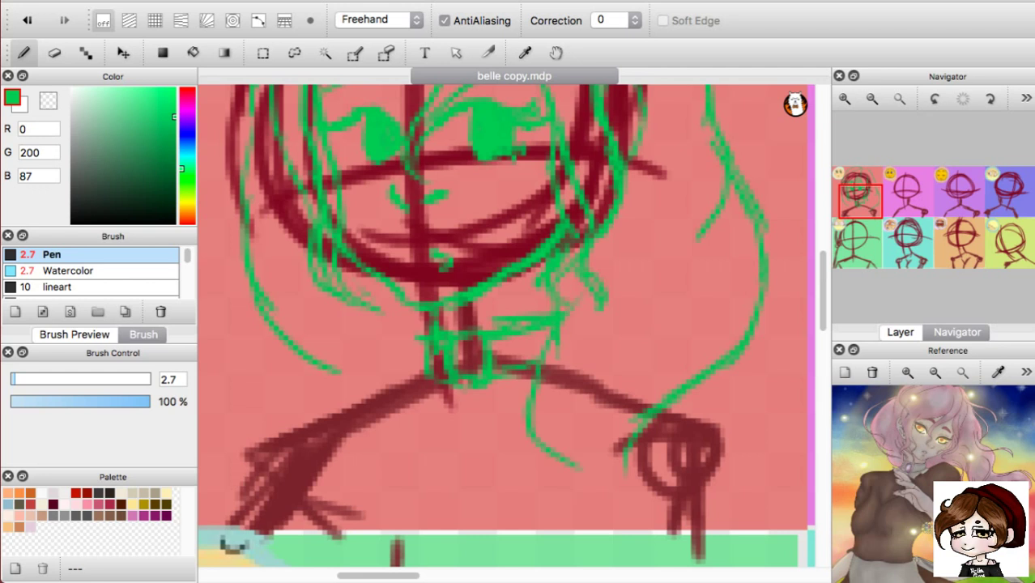
Draw a second wave from the outer hair down over the shoulder and continue the inner lock to the panel's lower edge.
left_click_drag(686, 416, 698, 476)
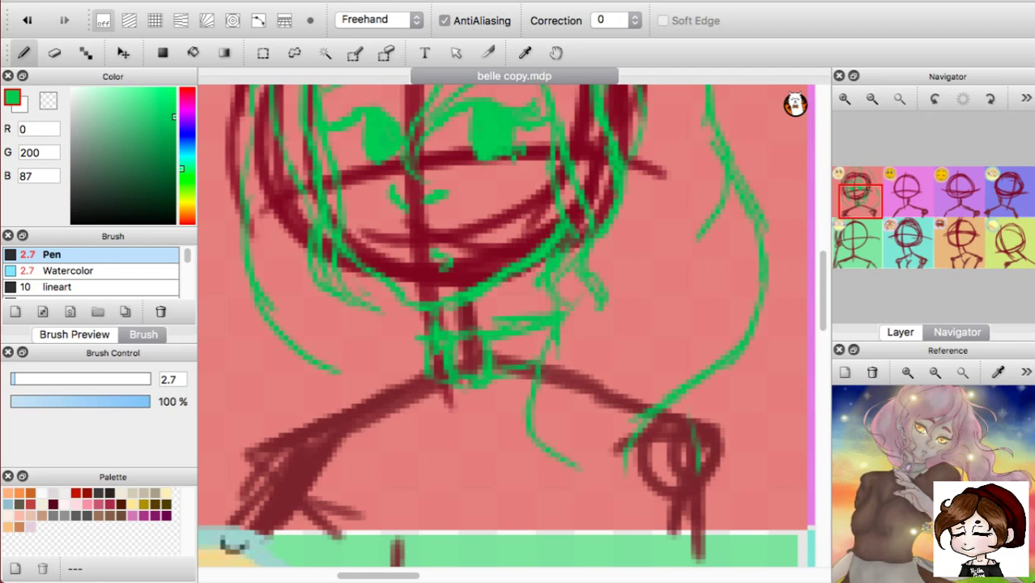
key("super+z")
mouse_move(677, 411)
left_mouse_down()
mouse_move(699, 435)
mouse_move(708, 515)
left_mouse_up()
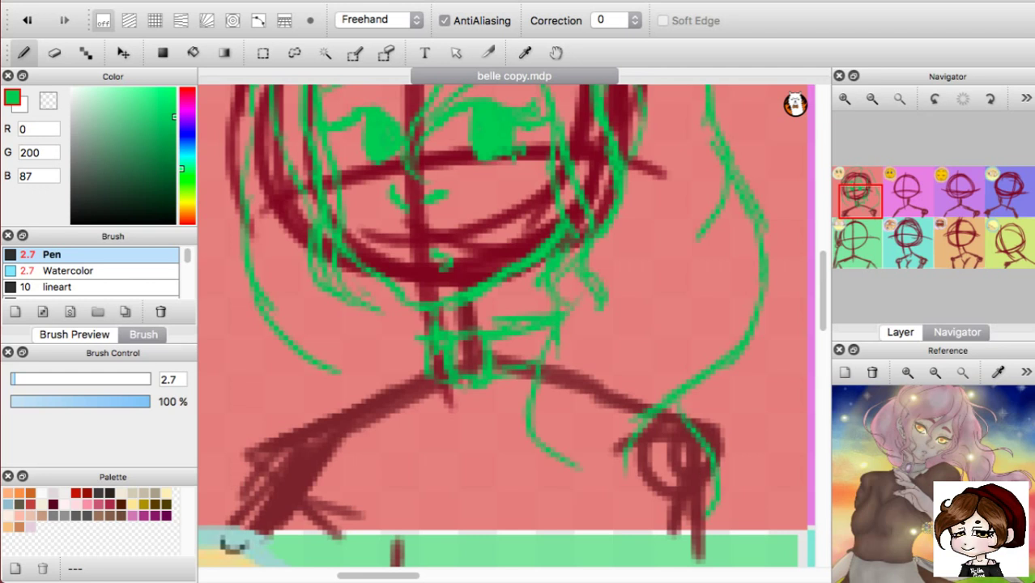
left_click_drag(530, 437, 631, 530)
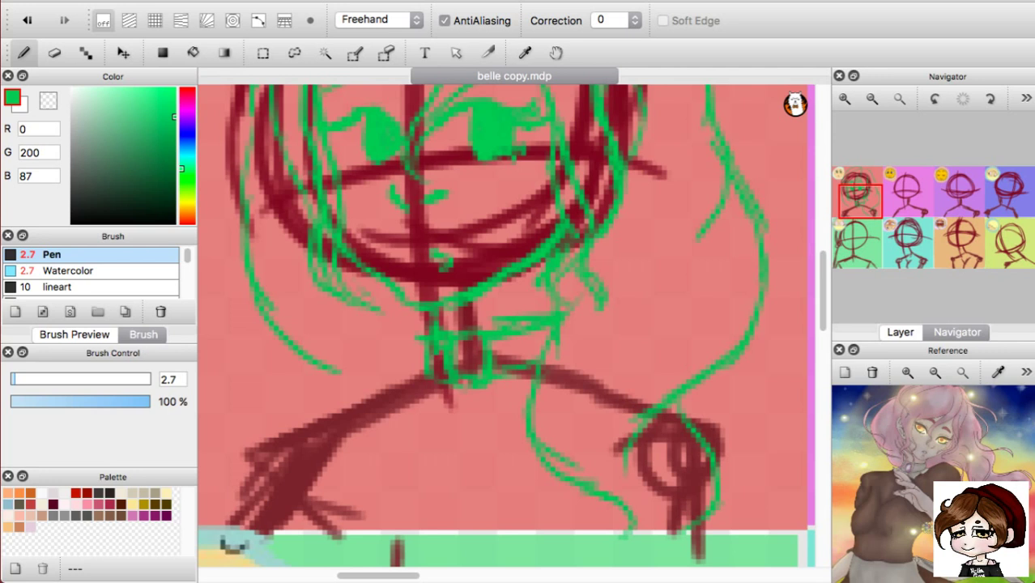
Extend the hair outline on the smaller eye's side to the shoulder and thicken the inner lock beside the neck with extra strands.
left_click_drag(328, 371, 374, 395)
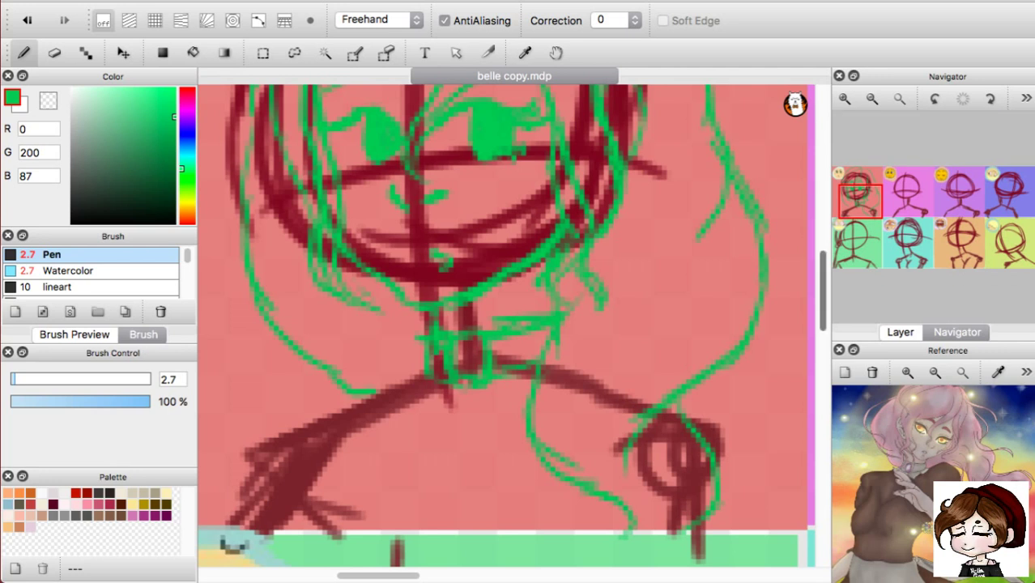
scroll(506, 324, "up", 5)
scroll(506, 324, "down", 5)
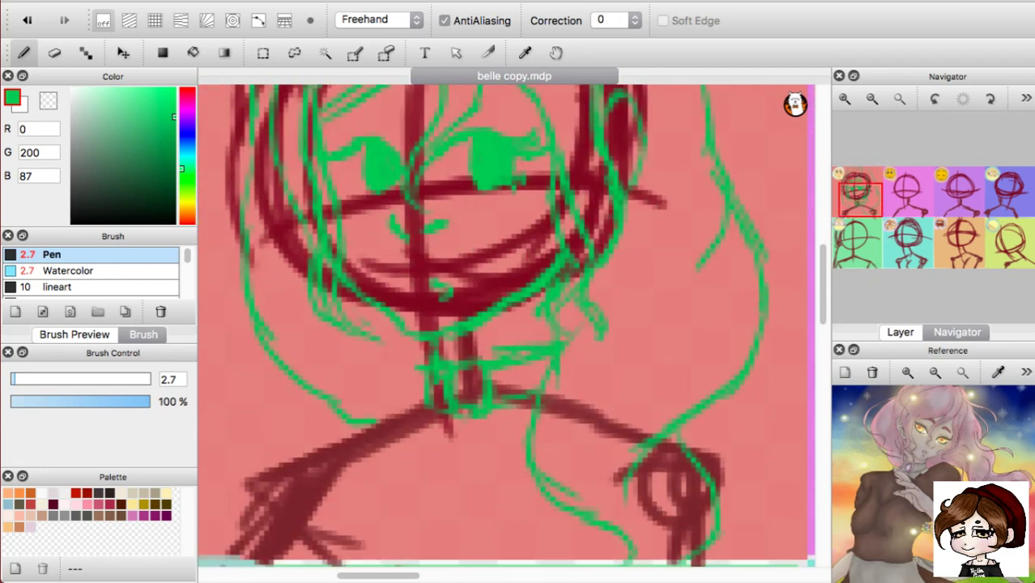
left_click_drag(565, 300, 511, 429)
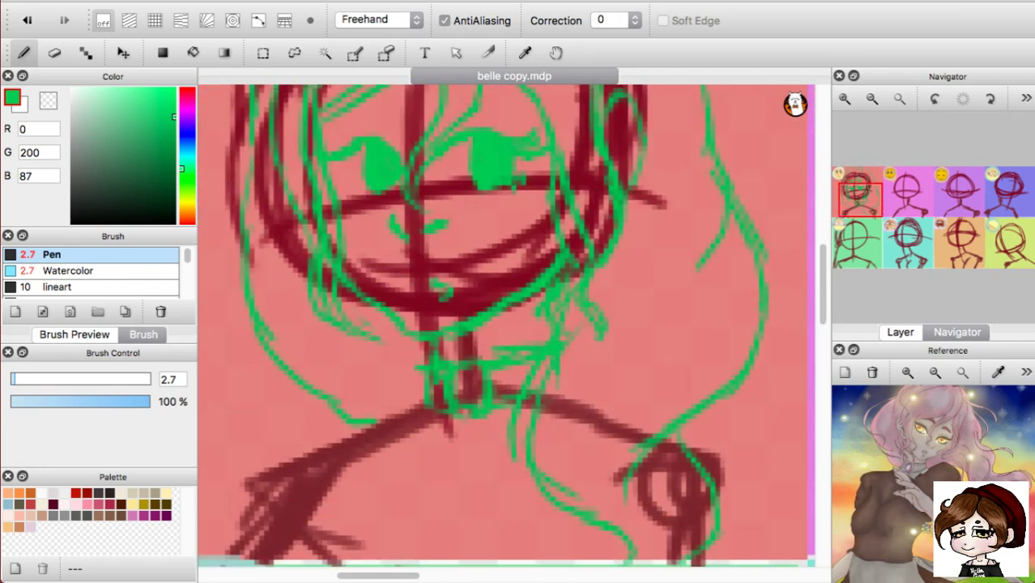
left_click_drag(547, 356, 560, 498)
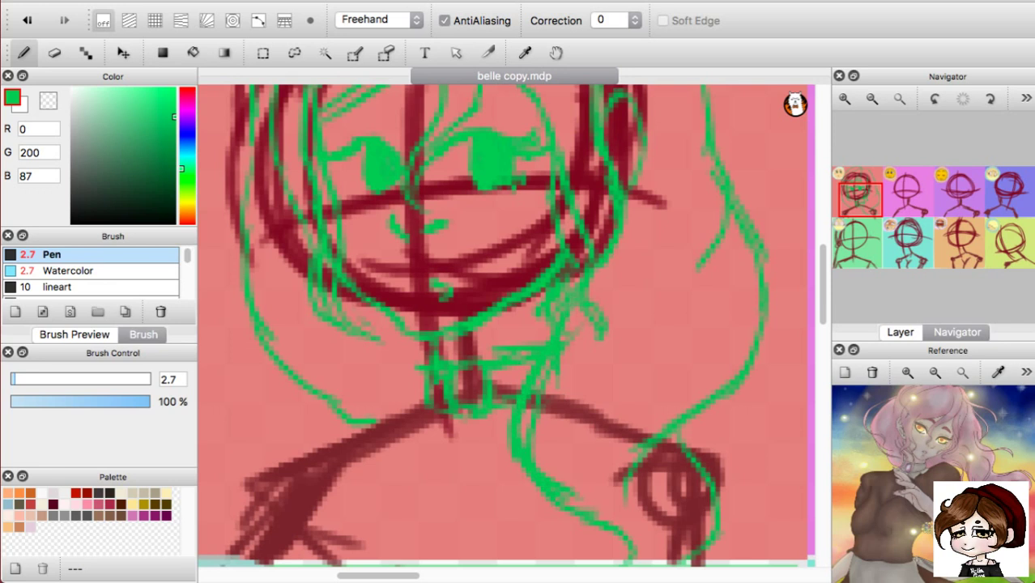
scroll(506, 324, "down", 2)
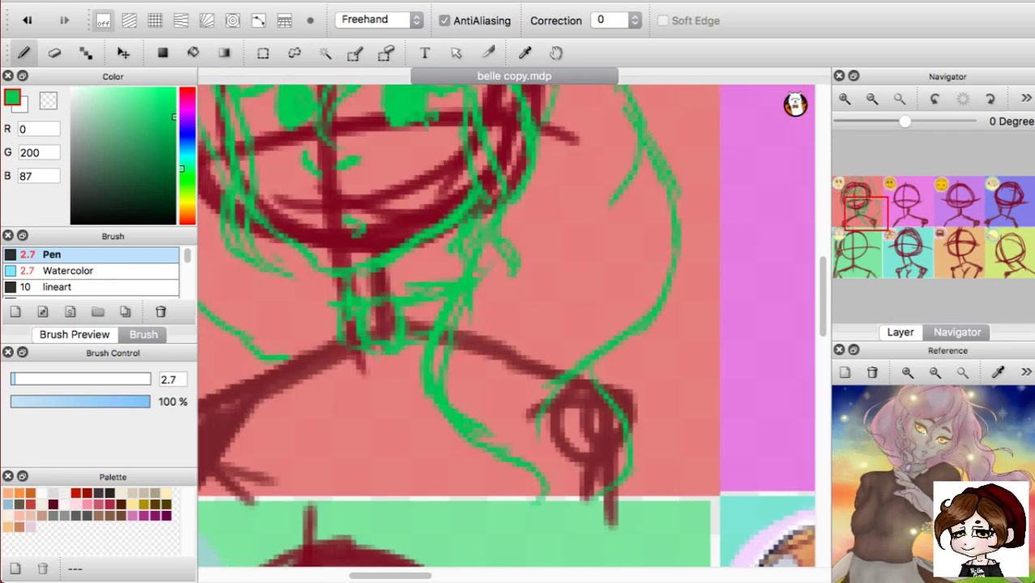
scroll(506, 324, "left", 5)
scroll(506, 324, "up", 2)
scroll(506, 324, "up", 4)
scroll(506, 324, "right", 3)
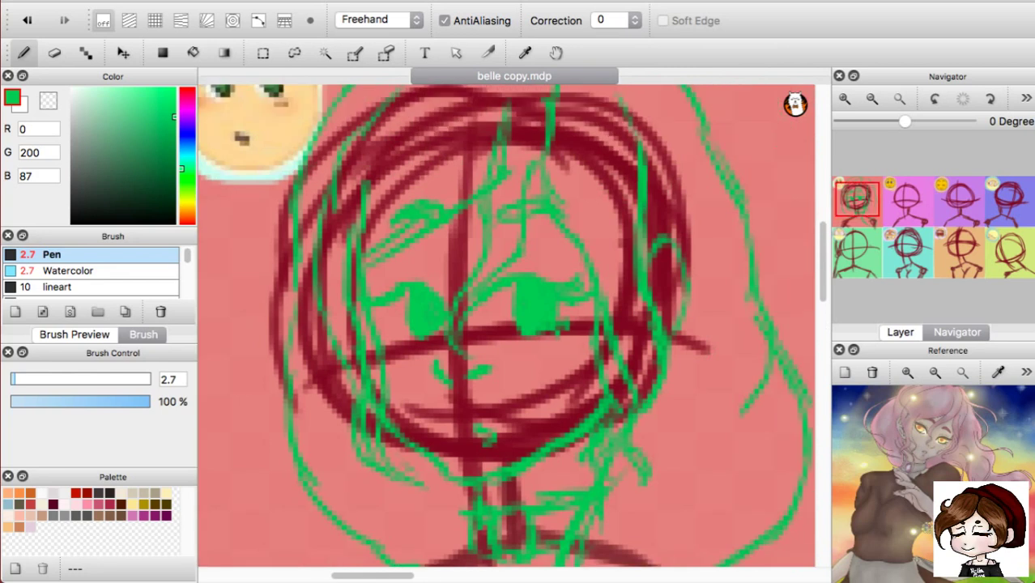
Sketch a pointed collar around the base of the neck in the red panel, with small flaps on both sides.
key("super+minus")
key("super+minus")
key("super+minus")
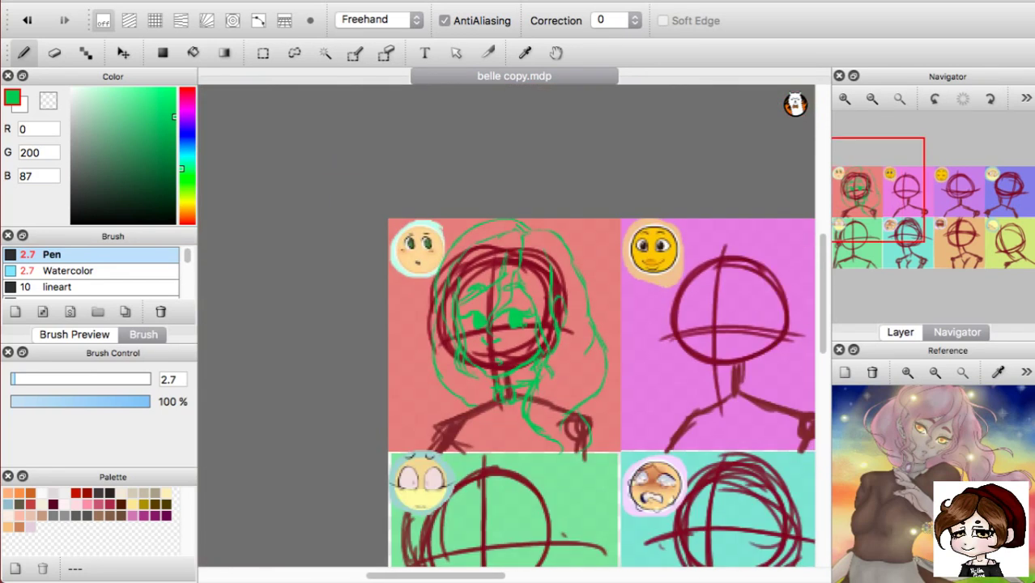
scroll(507, 324, "up", 6)
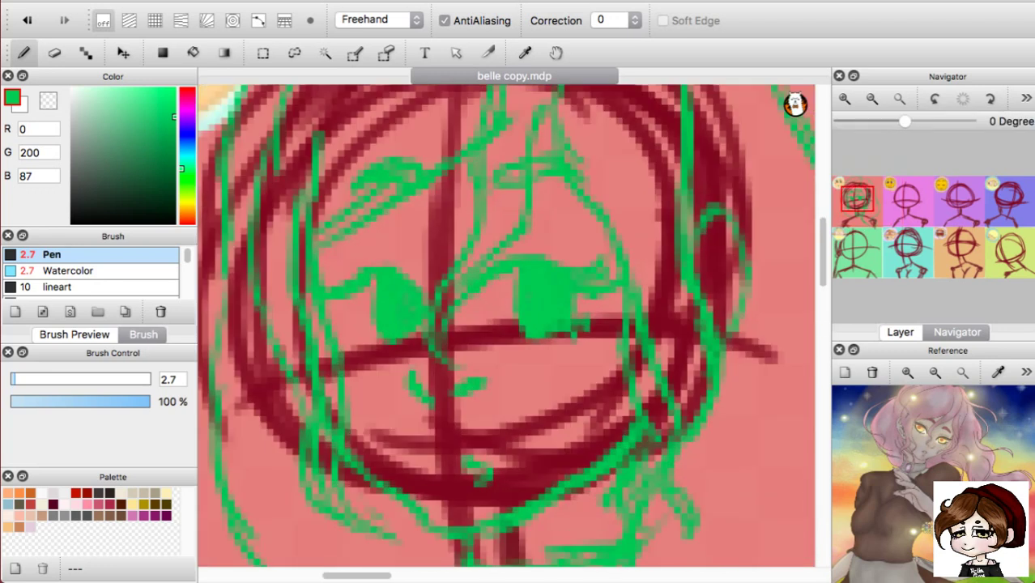
scroll(506, 324, "up", 4)
scroll(506, 324, "right", 2)
scroll(506, 324, "down", 18)
scroll(506, 323, "left", 8)
scroll(506, 323, "up", 5)
scroll(506, 324, "right", 5)
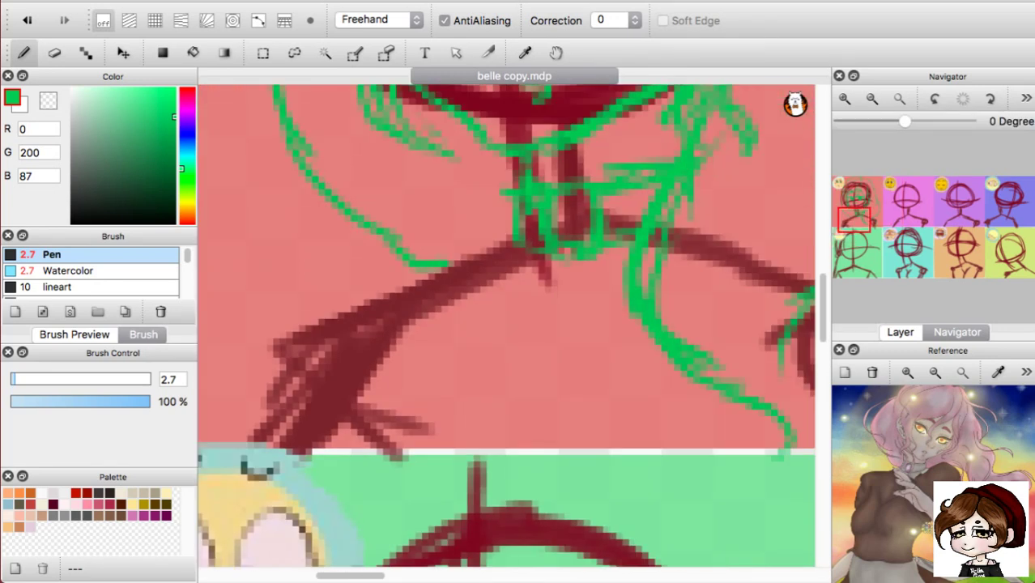
scroll(506, 324, "right", 3)
scroll(506, 324, "up", 1)
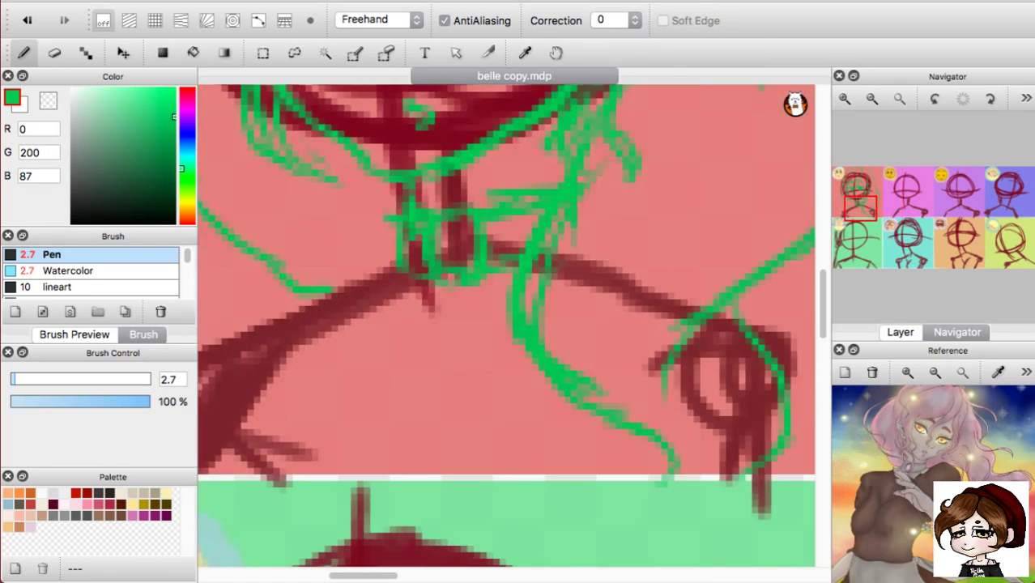
left_click_drag(452, 292, 481, 317)
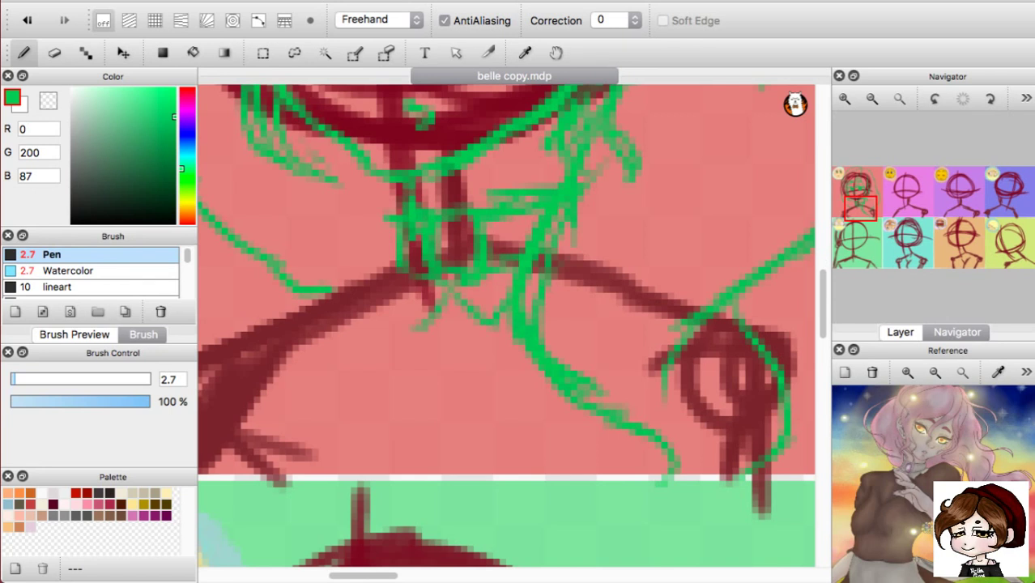
mouse_move(357, 281)
left_mouse_down()
mouse_move(381, 290)
mouse_move(386, 307)
mouse_move(412, 277)
left_mouse_up()
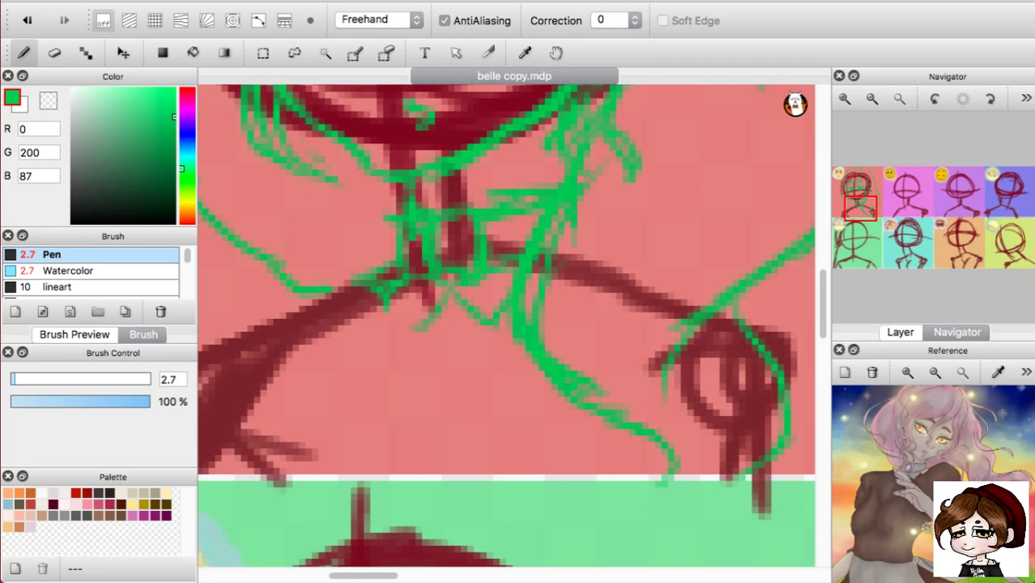
mouse_move(396, 322)
left_mouse_down()
mouse_move(399, 349)
mouse_move(451, 302)
left_mouse_up()
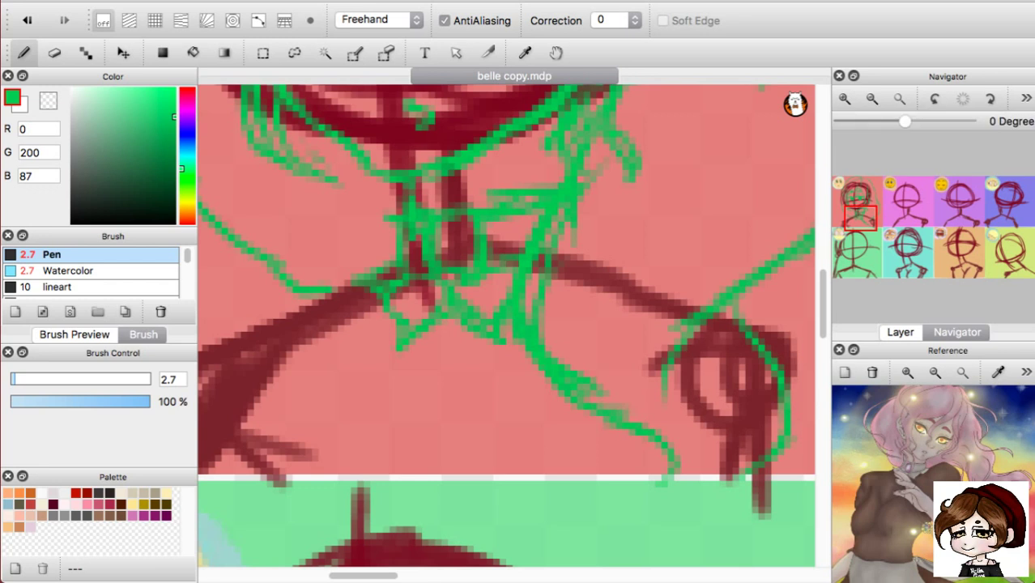
Draw the puffed sleeve outline on the larger eye's side, from the hair curve down along the red panel's edge with a short fold.
left_click_drag(862, 218, 872, 219)
left_click_drag(553, 242, 573, 238)
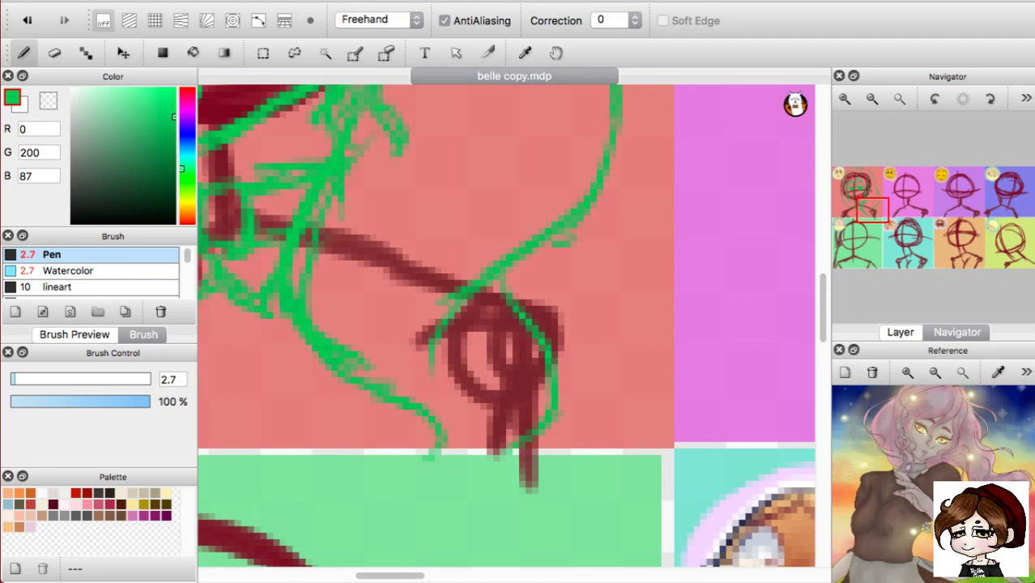
mouse_move(607, 198)
left_mouse_down()
mouse_move(653, 241)
mouse_move(665, 287)
left_mouse_up()
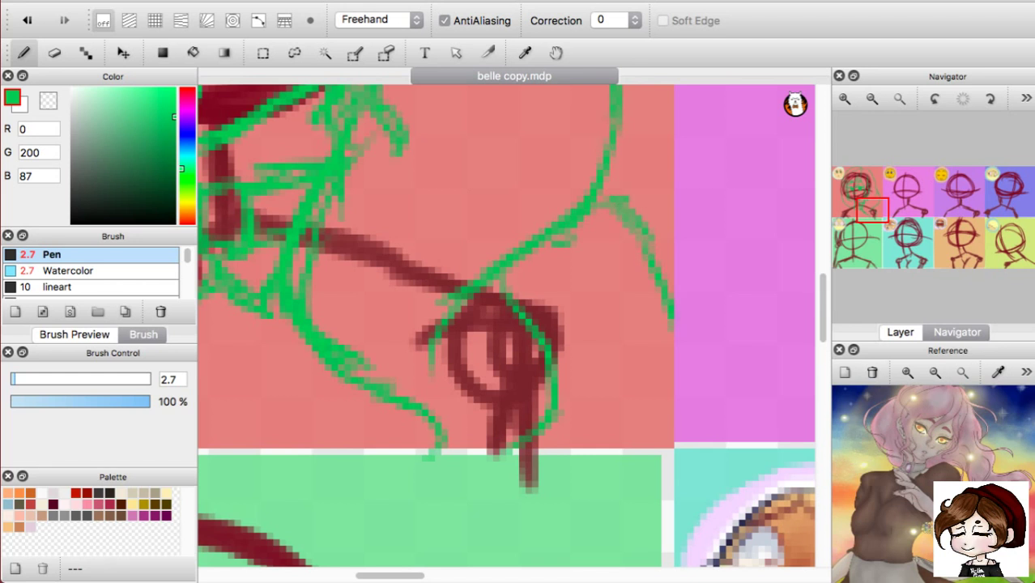
mouse_move(666, 347)
left_mouse_down()
mouse_move(644, 398)
mouse_move(677, 394)
left_mouse_up()
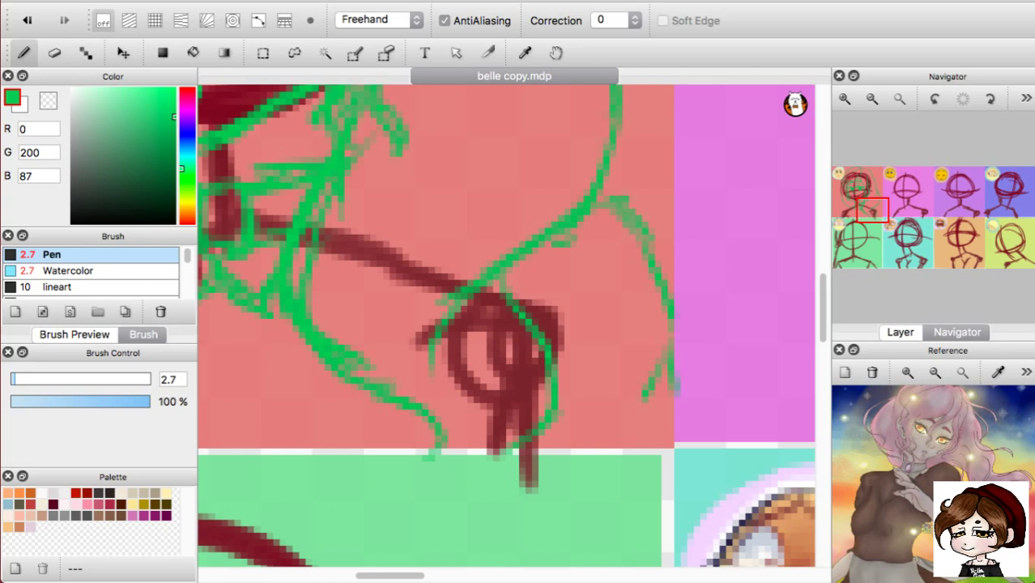
Draw the puffed sleeve on the smaller eye's side from the collar outward and down, plus the inner arm line over the shoulder sketch.
left_click(868, 230)
mouse_move(868, 231)
left_mouse_down()
mouse_move(839, 225)
mouse_move(853, 214)
mouse_move(843, 223)
left_mouse_up()
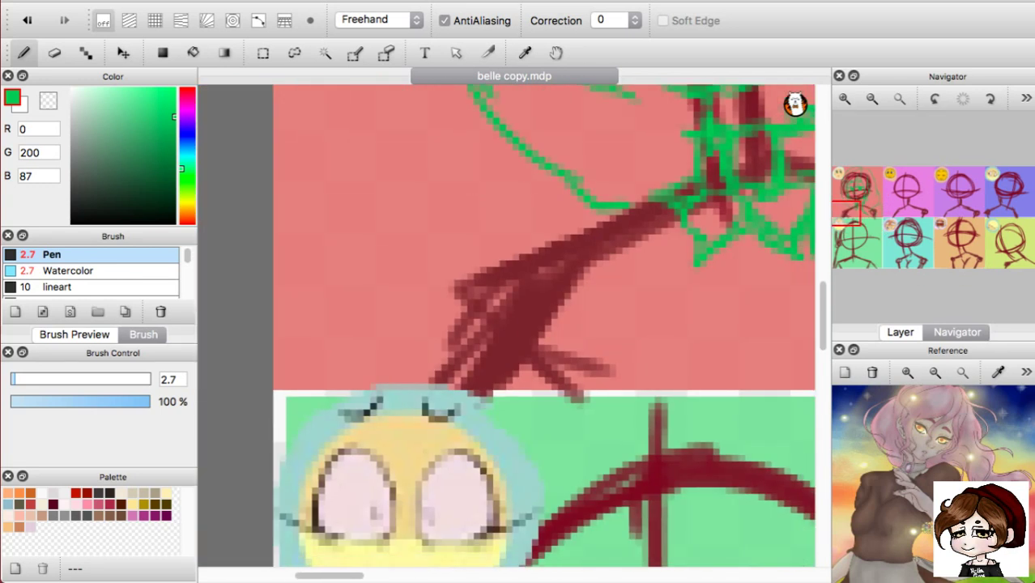
mouse_move(679, 181)
left_mouse_down()
mouse_move(526, 199)
mouse_move(479, 191)
mouse_move(448, 199)
mouse_move(421, 240)
left_mouse_up()
mouse_move(411, 282)
left_mouse_down()
mouse_move(430, 327)
mouse_move(396, 337)
mouse_move(387, 373)
left_mouse_up()
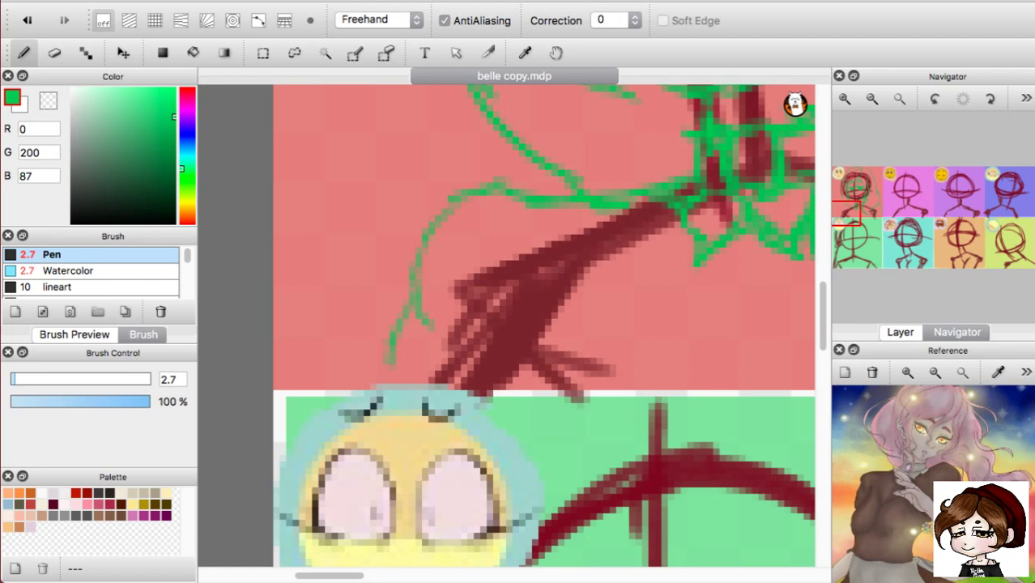
scroll(544, 325, "down", 2)
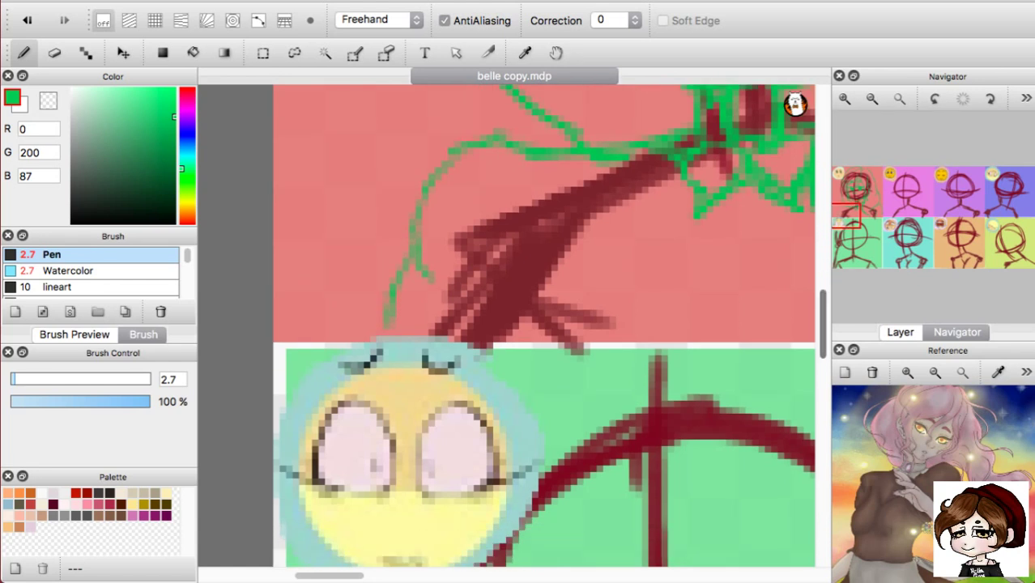
scroll(543, 326, "up", 1)
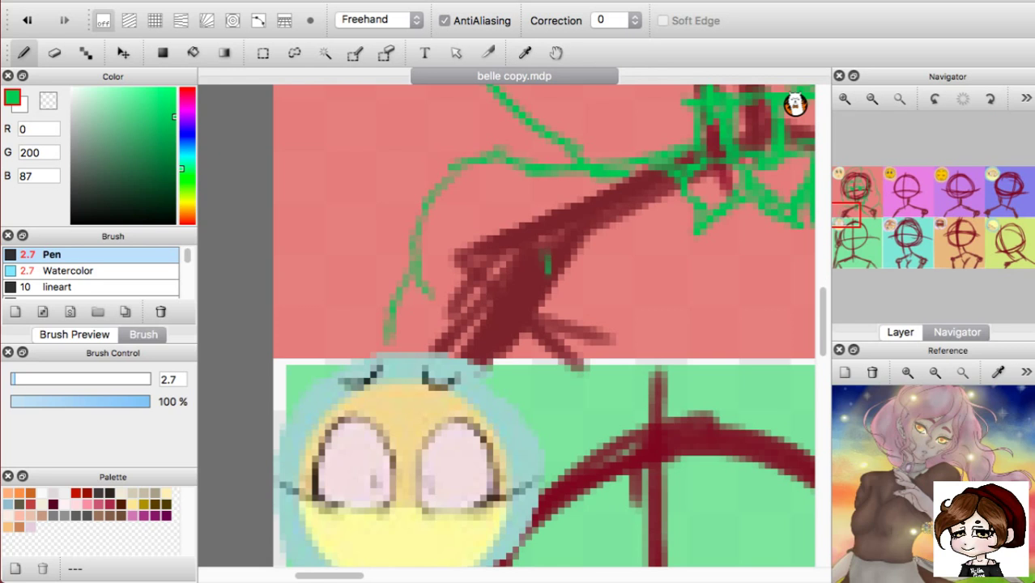
left_click_drag(541, 279, 502, 350)
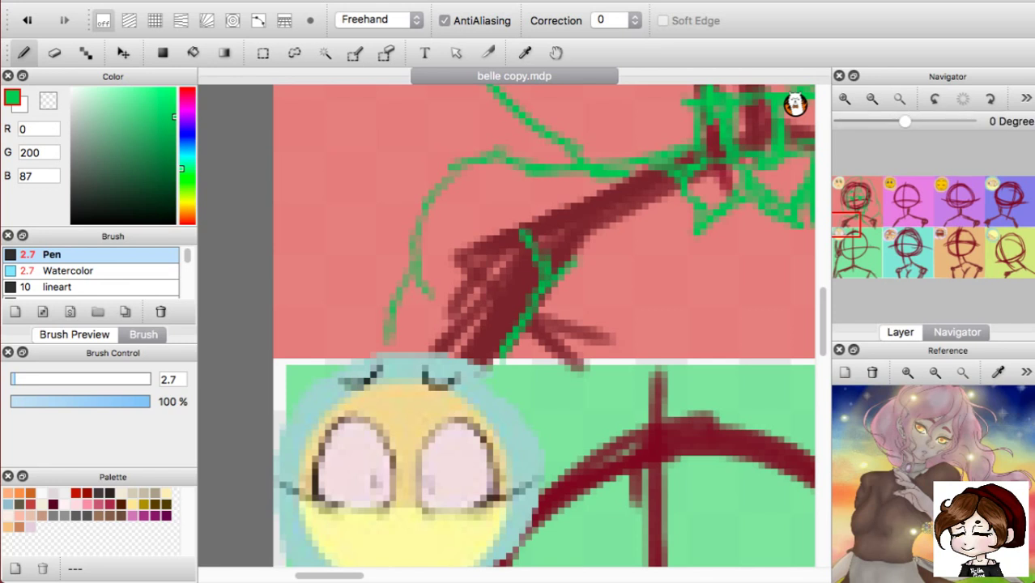
Add a small V-shaped fold on the chest below the collar.
left_click_drag(846, 226, 861, 231)
scroll(506, 324, "up", 2)
scroll(506, 324, "left", 4)
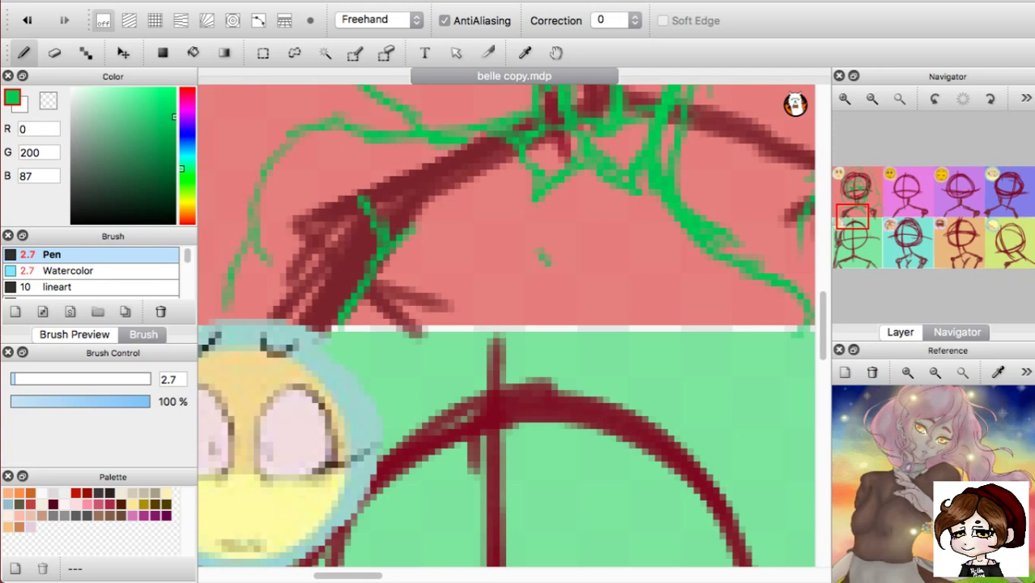
left_click_drag(548, 263, 588, 257)
left_click_drag(540, 233, 554, 261)
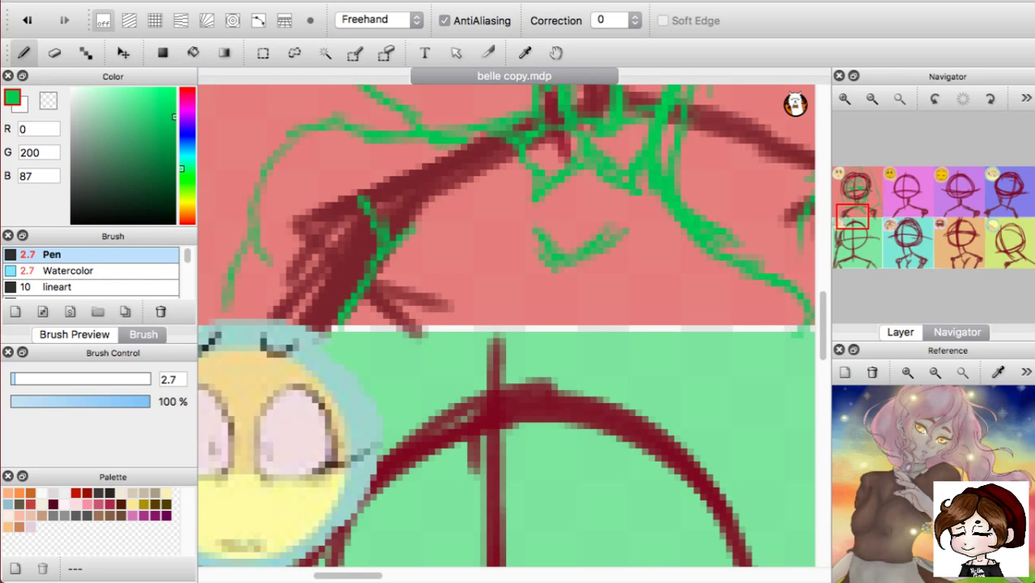
Examine the red panel's sketch up close, from the collar and neck to the face and the top of the hair.
scroll(506, 326, "right", 4)
scroll(506, 325, "up", 4)
scroll(506, 326, "left", 4)
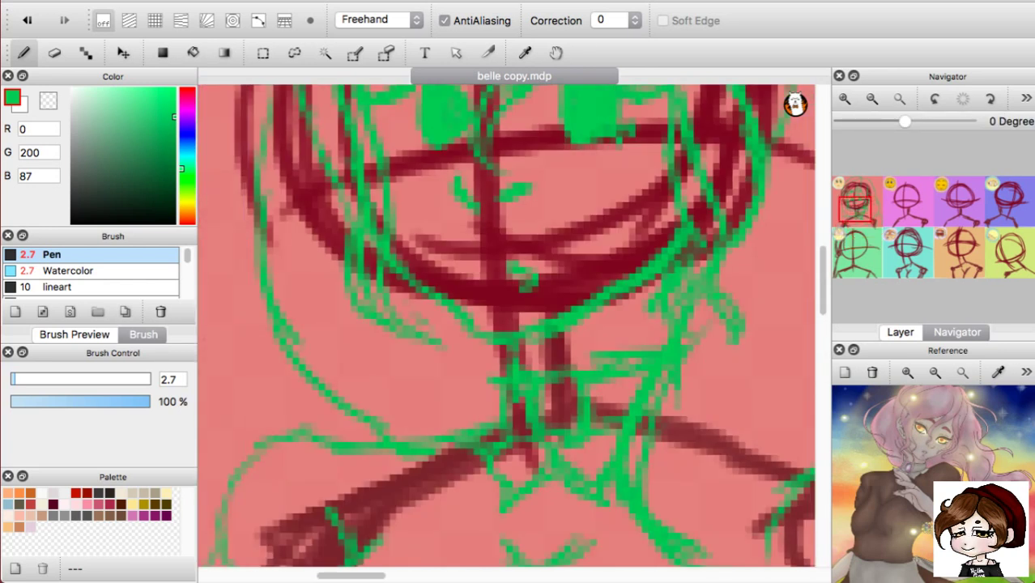
scroll(506, 325, "right", 2)
scroll(506, 326, "left", 4)
scroll(506, 326, "right", 2)
scroll(506, 325, "up", 6)
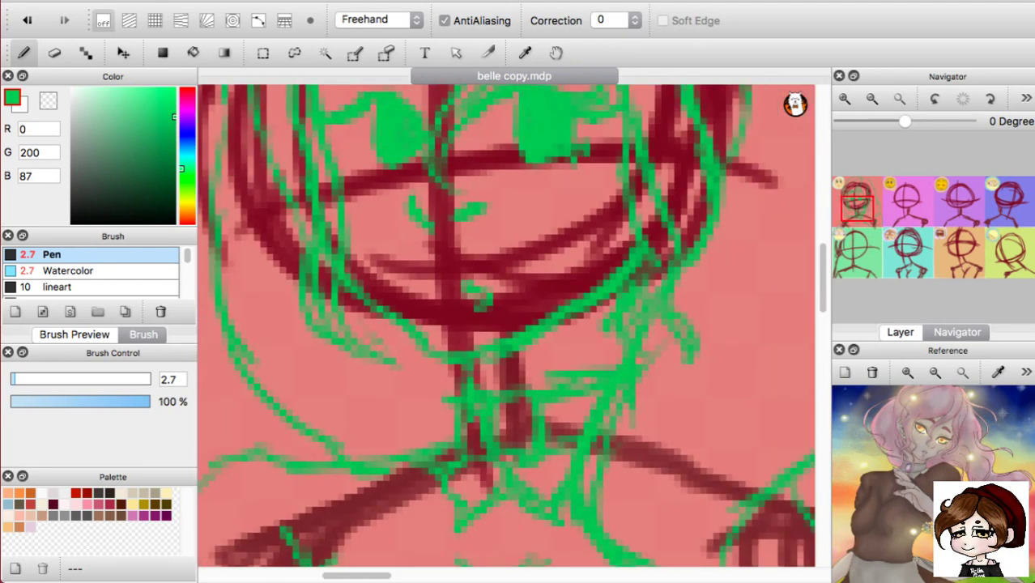
scroll(506, 324, "right", 10)
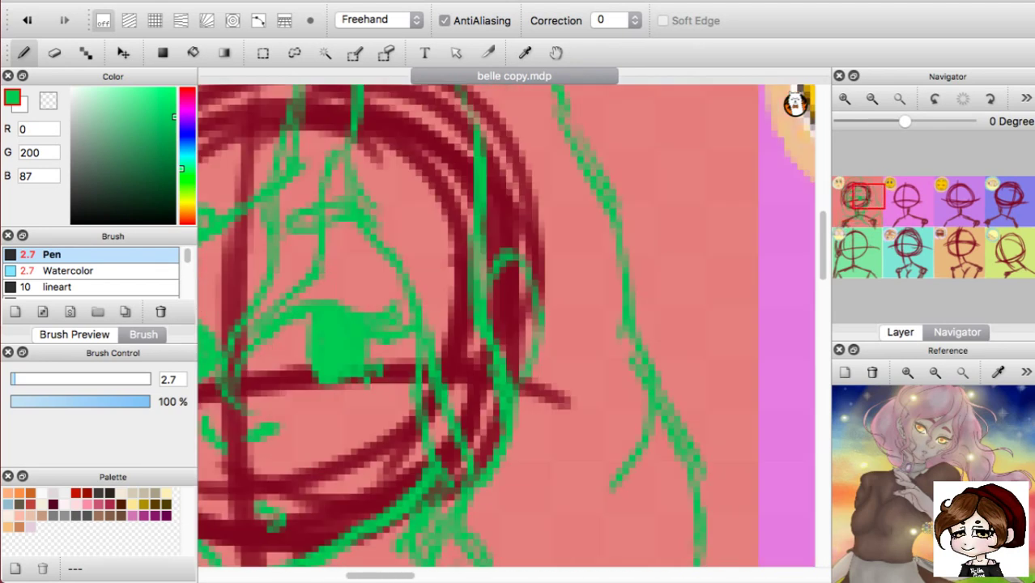
scroll(506, 325, "left", 10)
scroll(506, 326, "up", 5)
scroll(506, 325, "right", 4)
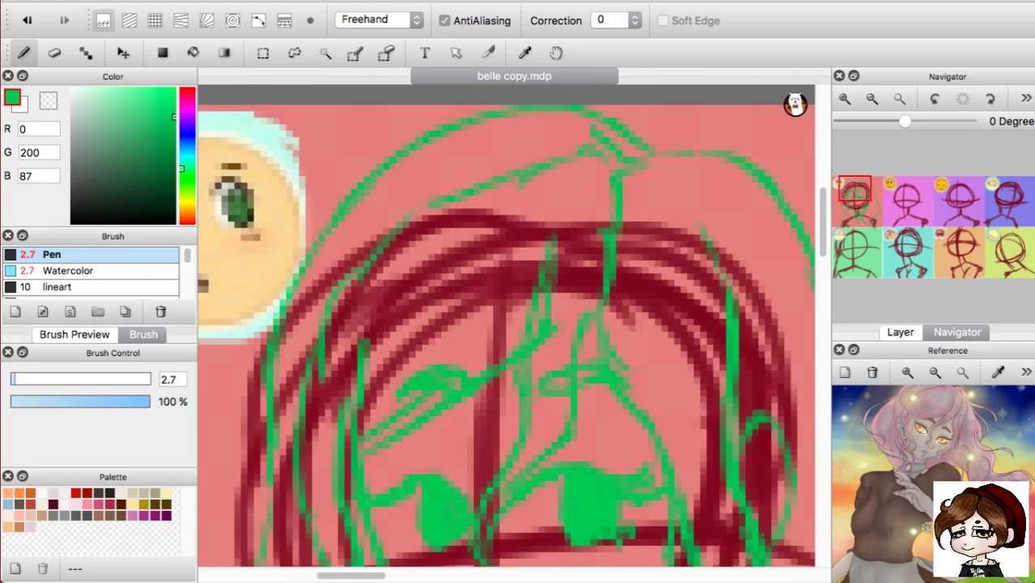
scroll(506, 325, "down", 3)
scroll(506, 323, "down", 5)
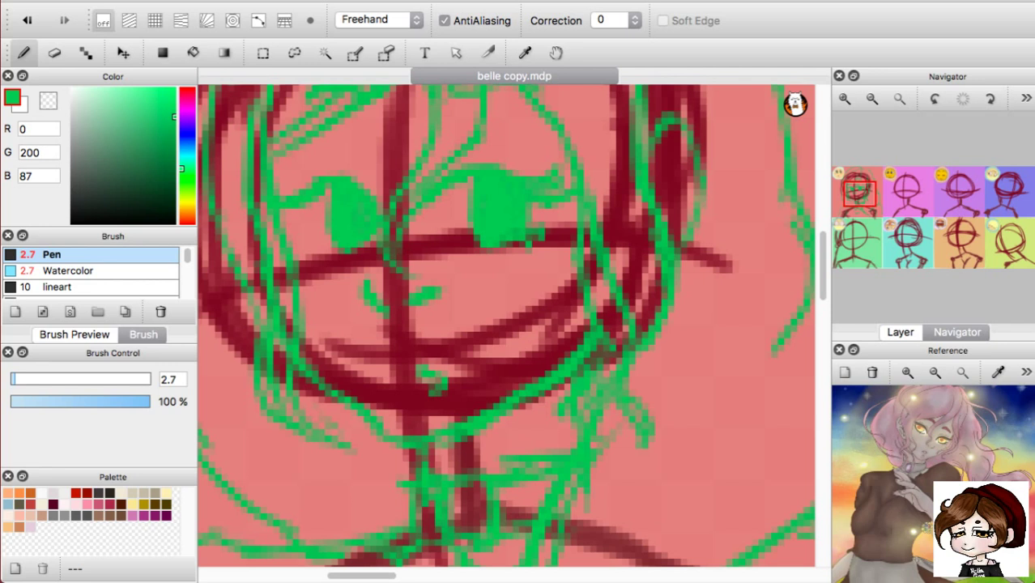
Examine the pink panel's emoji reference, and compare the red panel's sketch with the neighbouring panels at a smaller scale.
scroll(506, 324, "right", 8)
scroll(507, 323, "up", 6)
scroll(506, 324, "right", 5)
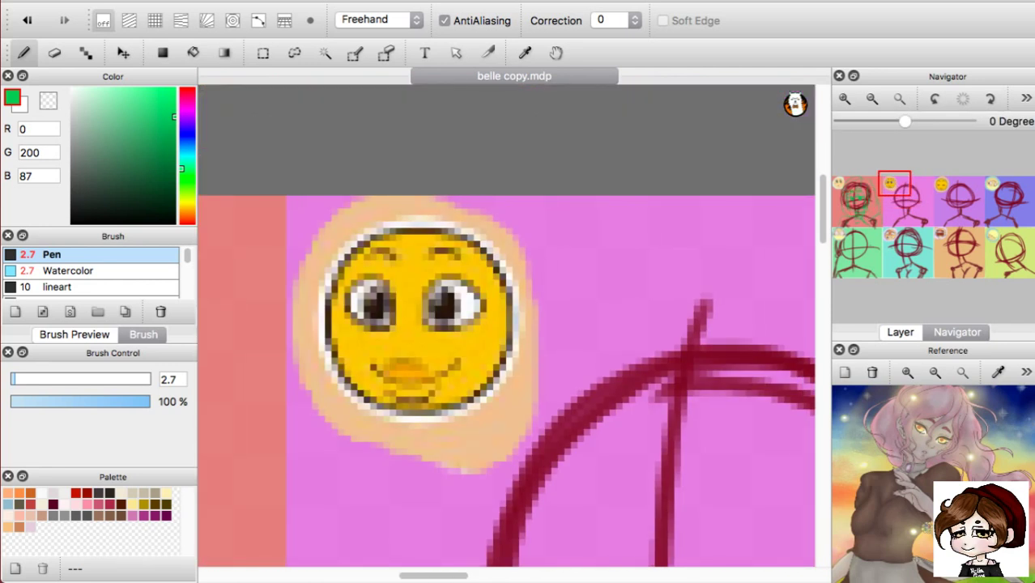
key("super+minus")
key("super+minus")
key("super+minus")
key("super+minus")
key("super+minus")
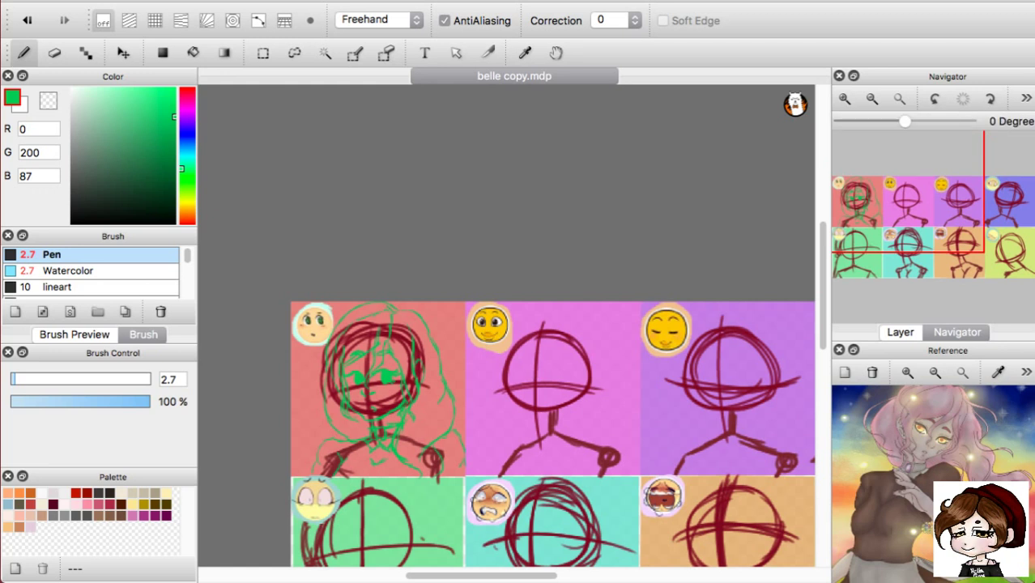
left_click_drag(919, 205, 906, 223)
scroll(506, 340, "left", 3)
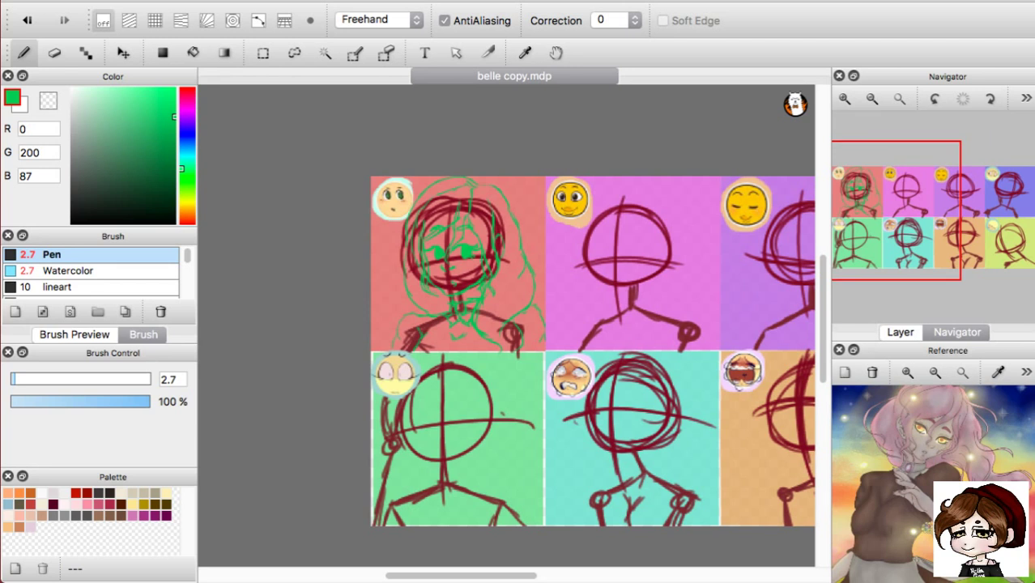
Toggle the coloured background on Layer2 off and on repeatedly to check the green sketch without it, leaving the background visible.
left_click(899, 333)
left_click(841, 273)
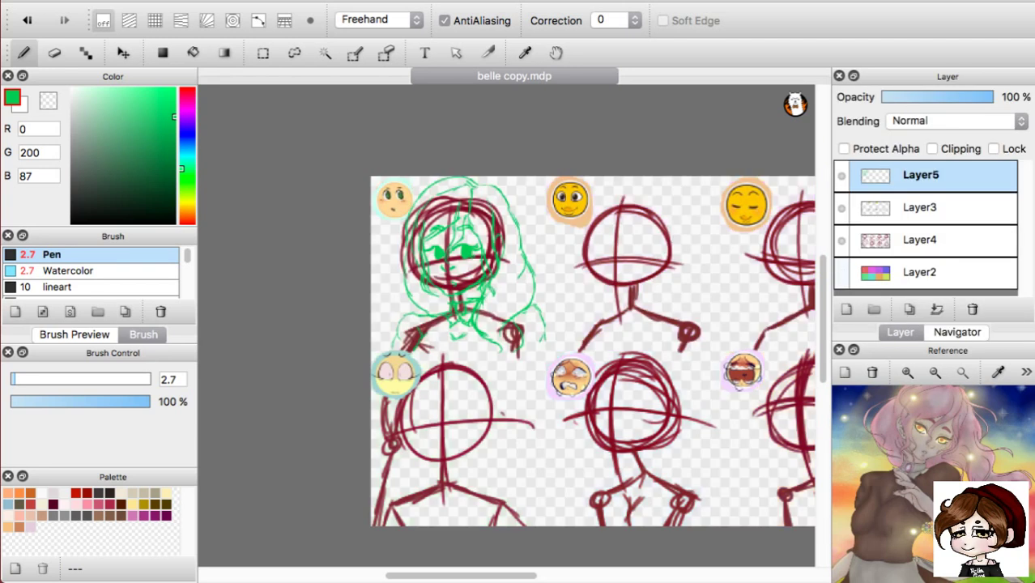
left_click(841, 273)
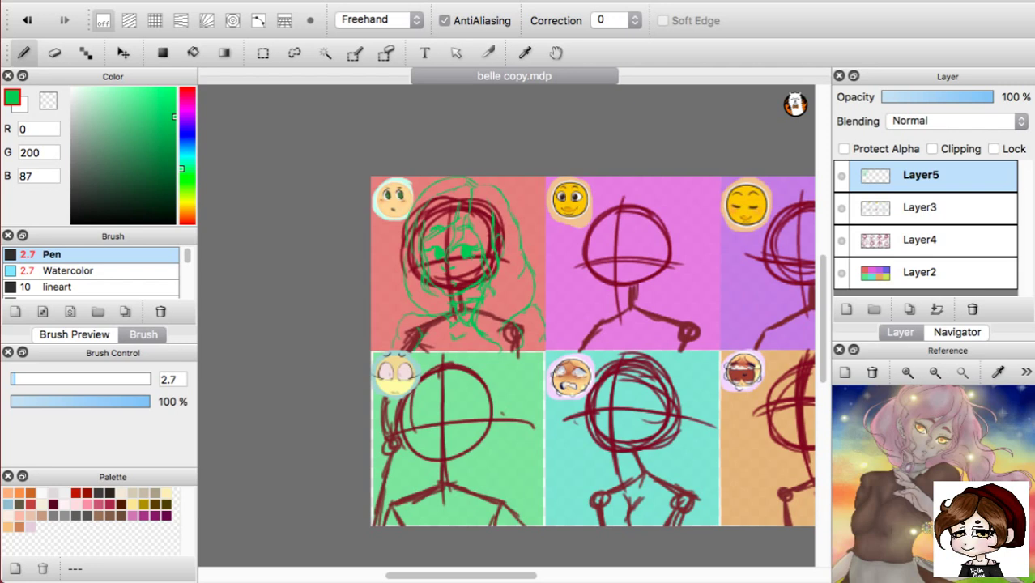
left_click(841, 272)
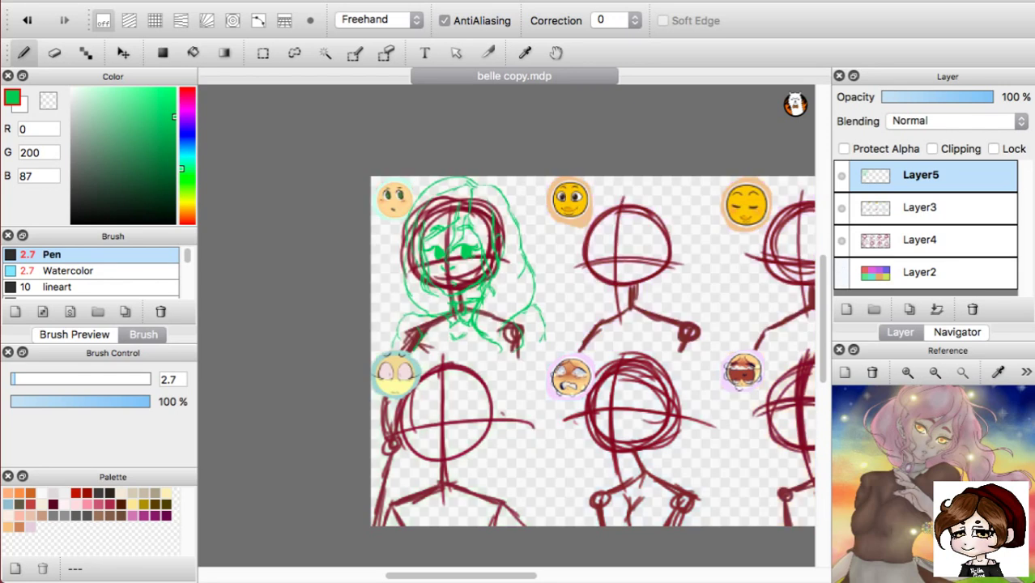
left_click(841, 273)
left_click(841, 273)
left_click(842, 273)
left_click(841, 273)
left_click(841, 273)
left_click(841, 272)
left_click(841, 272)
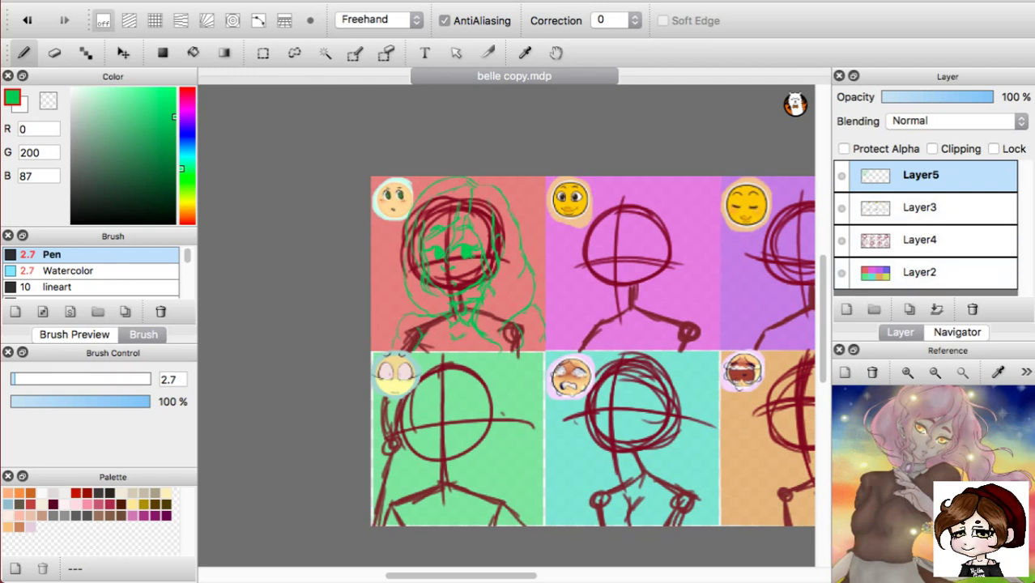
Bring the pink panel's blank head and smiling emoji reference into close view.
key("super+plus")
key("super+plus")
key("super+plus")
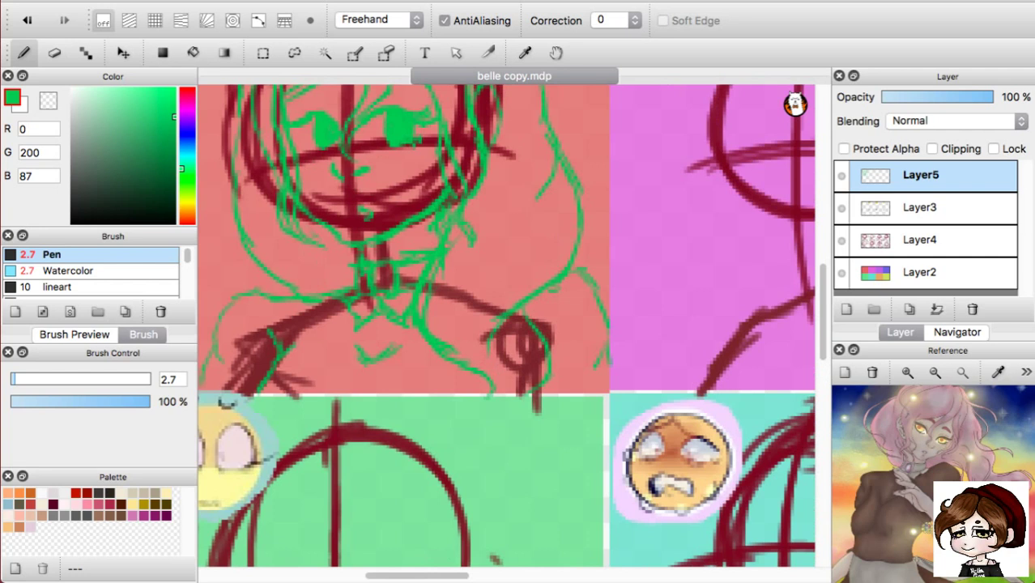
left_click(956, 332)
left_click(872, 212)
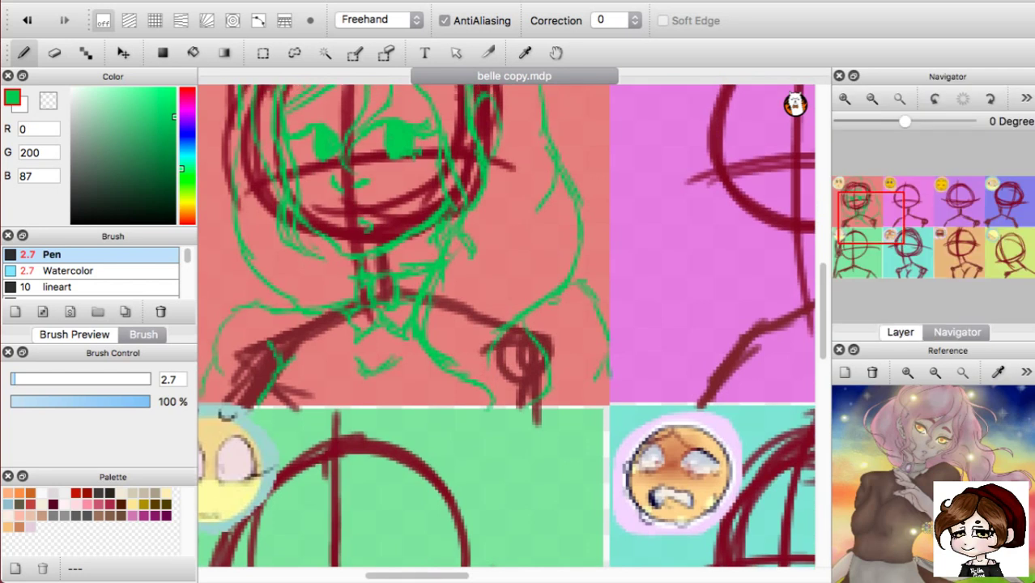
left_click_drag(872, 219, 902, 200)
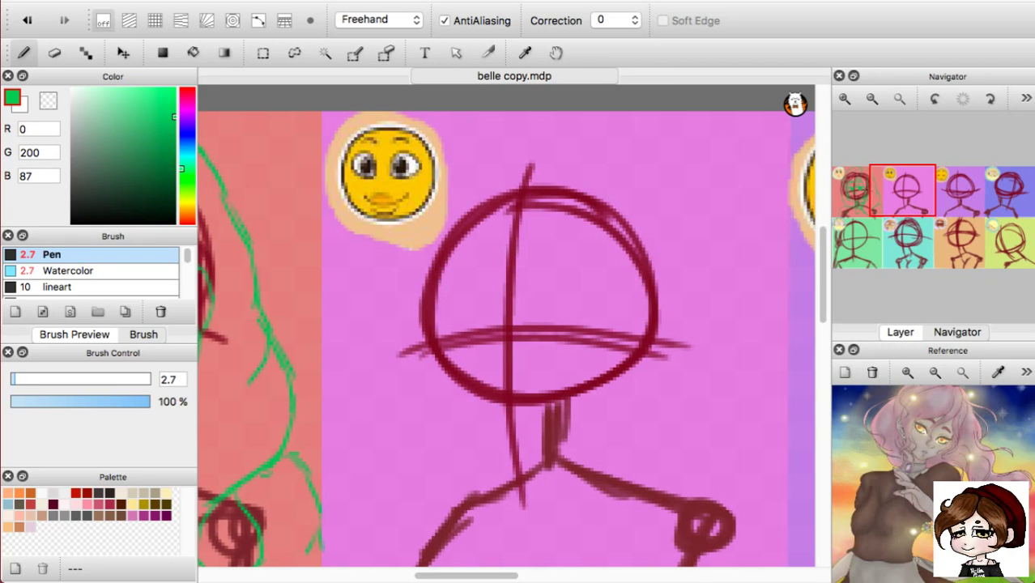
key("super+Tab")
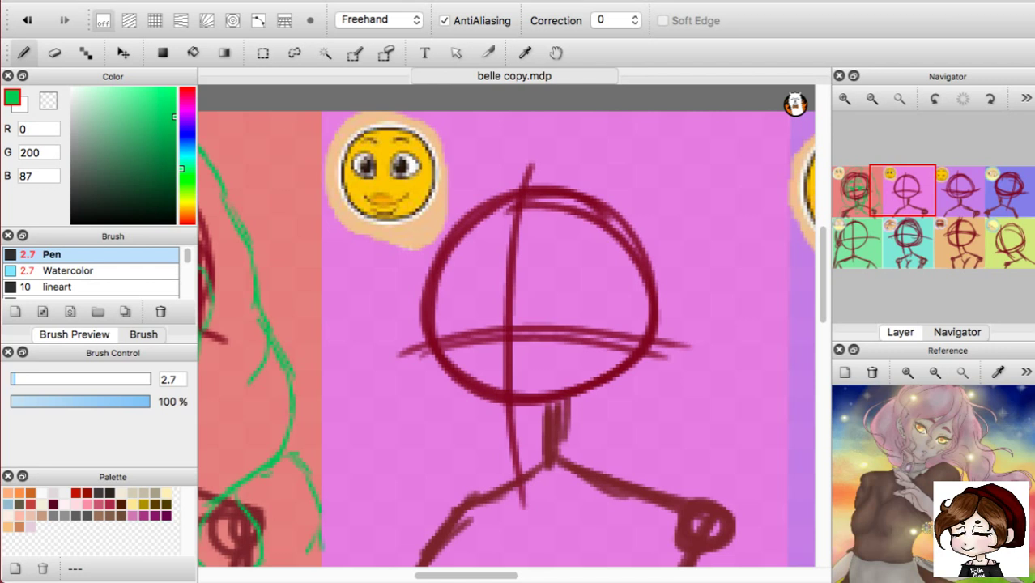
key("super+Tab")
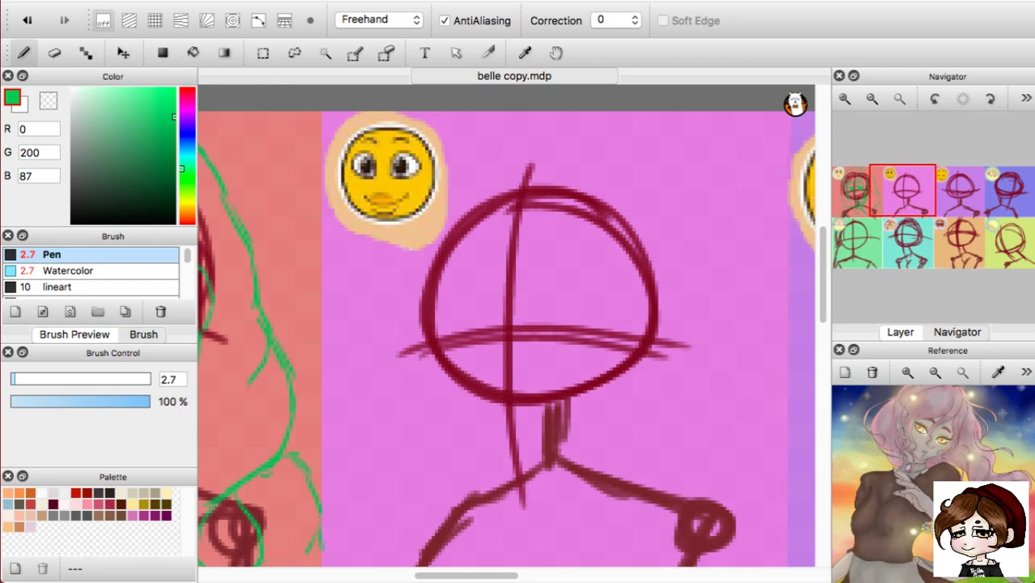
key("super+Tab")
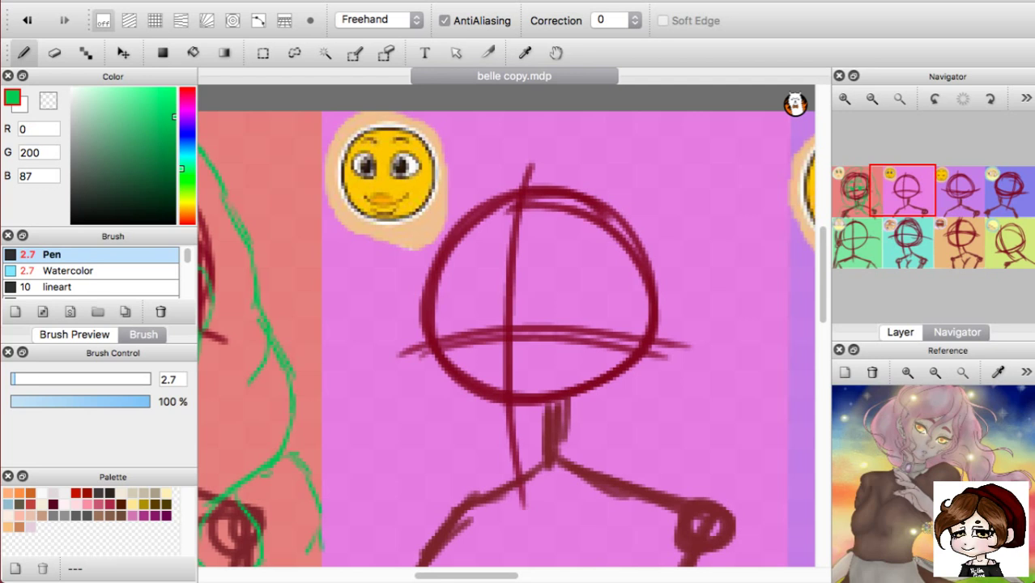
Sketch two oval pupils, a small nose and the start of a smile in green on the pink panel's head.
mouse_move(544, 287)
left_mouse_down()
mouse_move(538, 306)
mouse_move(555, 312)
mouse_move(549, 322)
mouse_move(552, 299)
left_mouse_up()
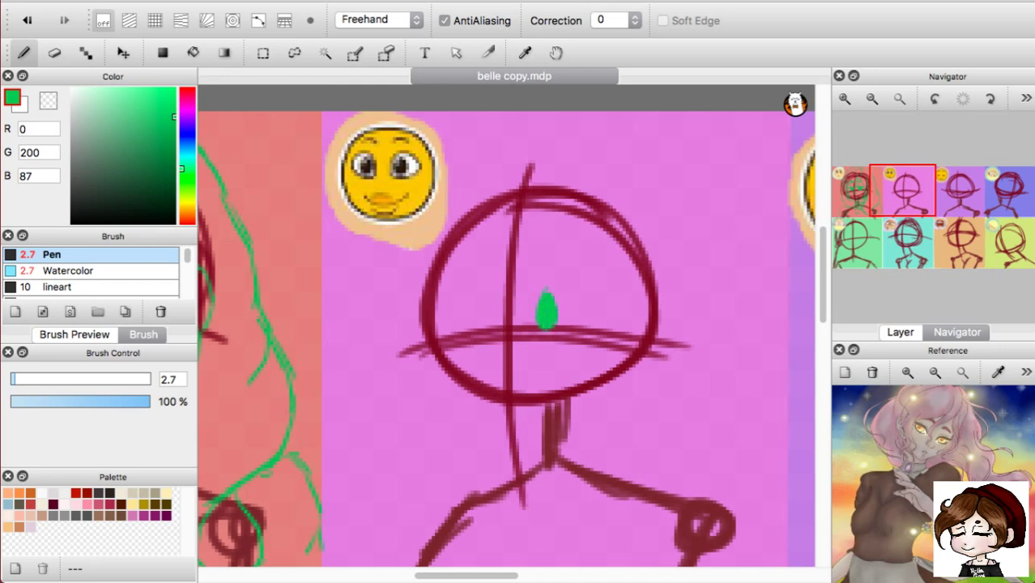
mouse_move(475, 305)
left_mouse_down()
mouse_move(481, 326)
mouse_move(486, 304)
mouse_move(490, 320)
left_mouse_up()
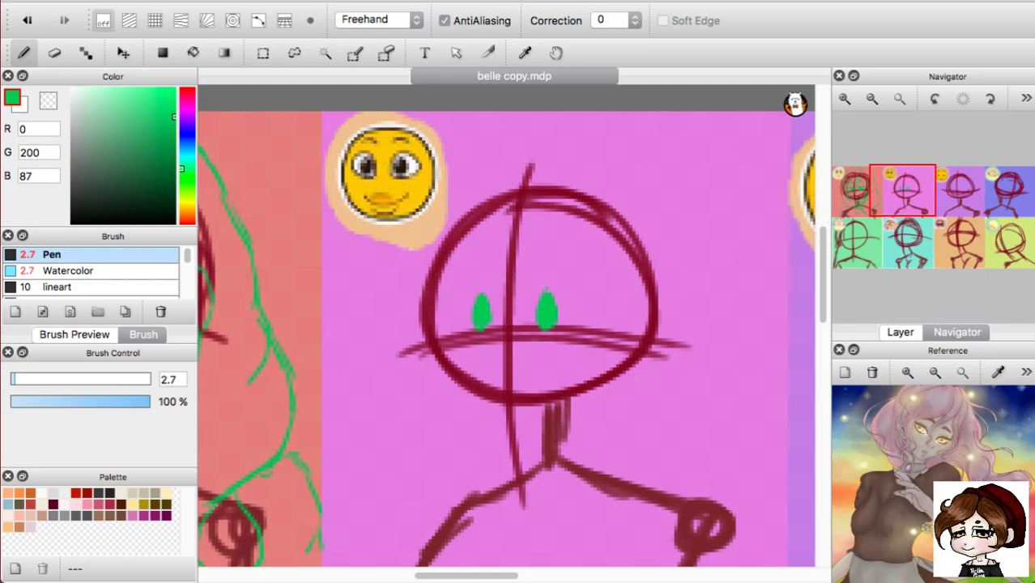
left_click_drag(491, 349, 524, 355)
mouse_move(895, 200)
left_mouse_down()
mouse_move(868, 199)
mouse_move(901, 197)
left_mouse_up()
scroll(506, 324, "down", 2)
scroll(506, 324, "left", 1)
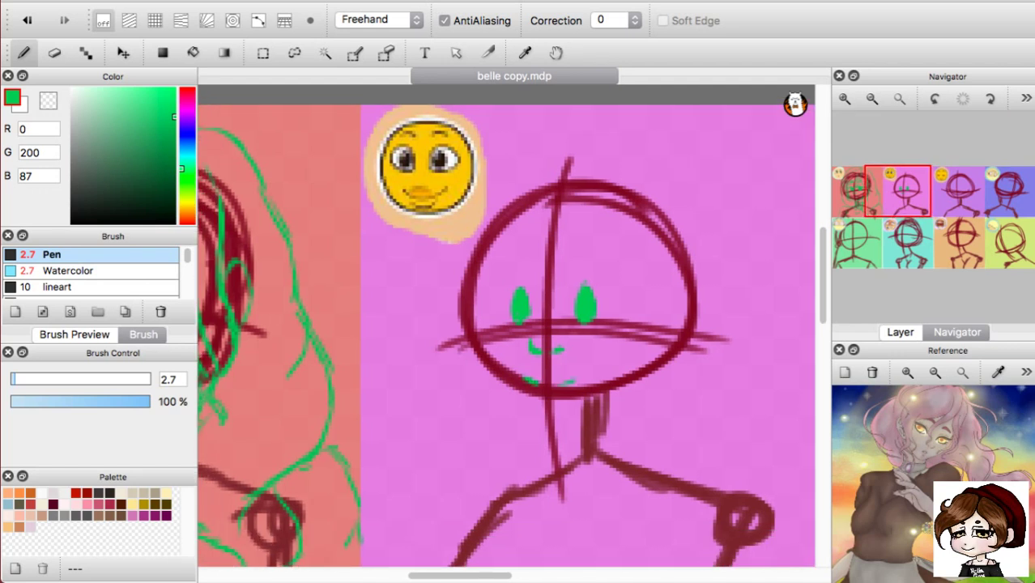
Complete the pink panel's smile with a joined mouth line and a short lower-lip stroke.
left_click_drag(895, 202, 873, 209)
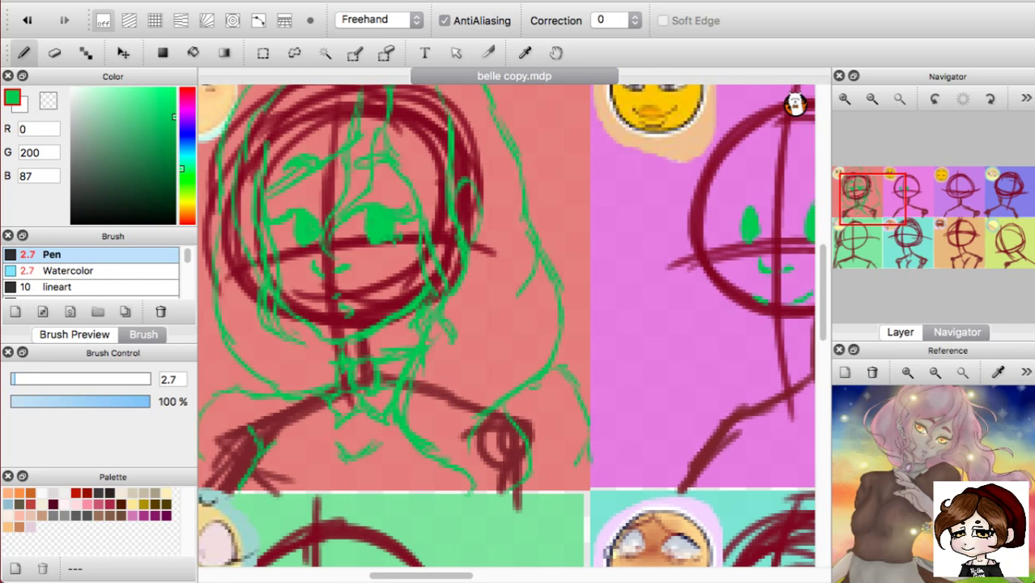
scroll(506, 324, "right", 5)
scroll(506, 324, "down", 2)
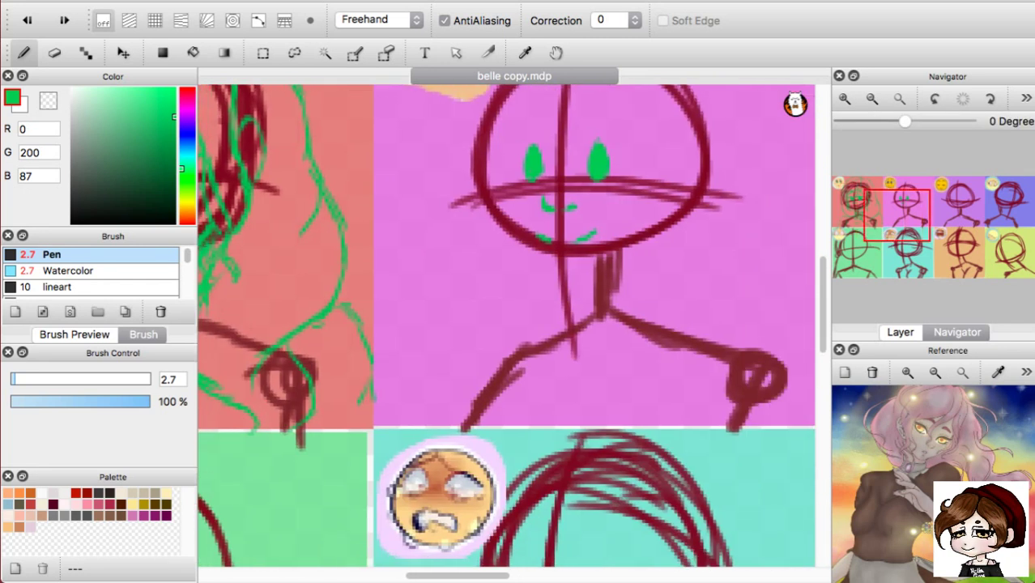
scroll(506, 324, "up", 2)
scroll(506, 324, "left", 1)
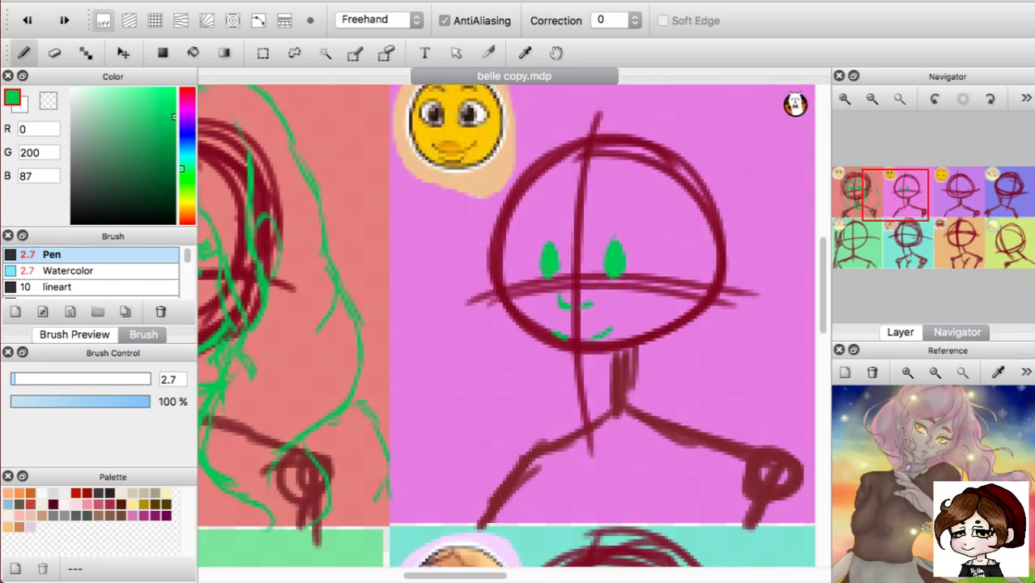
left_click_drag(561, 346, 586, 350)
Draw curved upper lids with lashes and fill wider irises on both eyes of the pink panel's face.
left_click_drag(596, 251, 638, 242)
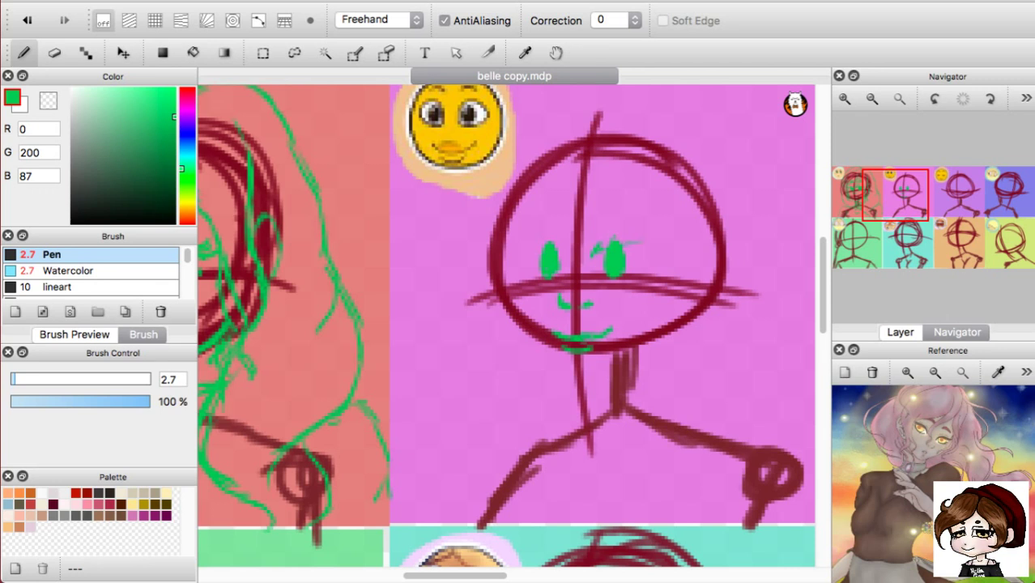
left_click_drag(896, 204, 884, 203)
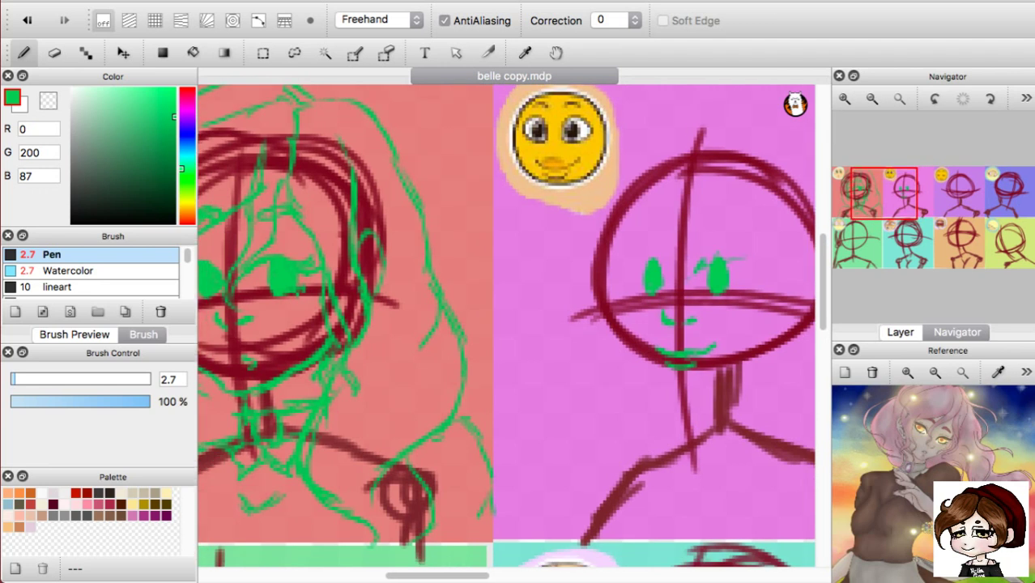
mouse_move(715, 257)
left_mouse_down()
mouse_move(685, 279)
mouse_move(736, 260)
mouse_move(765, 258)
left_mouse_up()
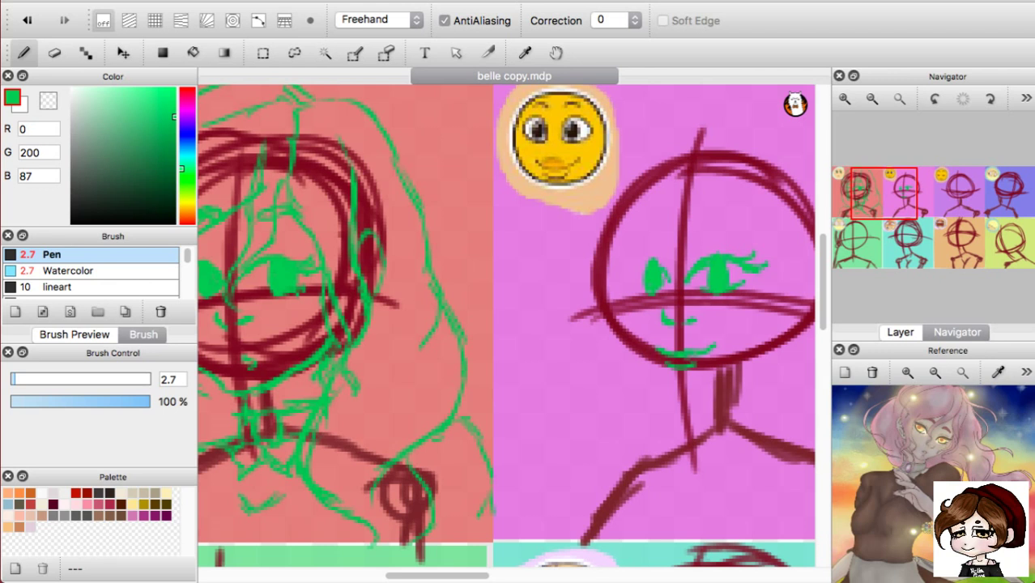
mouse_move(641, 261)
left_mouse_down()
mouse_move(612, 278)
mouse_move(642, 289)
mouse_move(641, 273)
mouse_move(640, 282)
left_mouse_up()
mouse_move(708, 267)
left_mouse_down()
mouse_move(707, 277)
mouse_move(734, 271)
mouse_move(704, 289)
left_mouse_up()
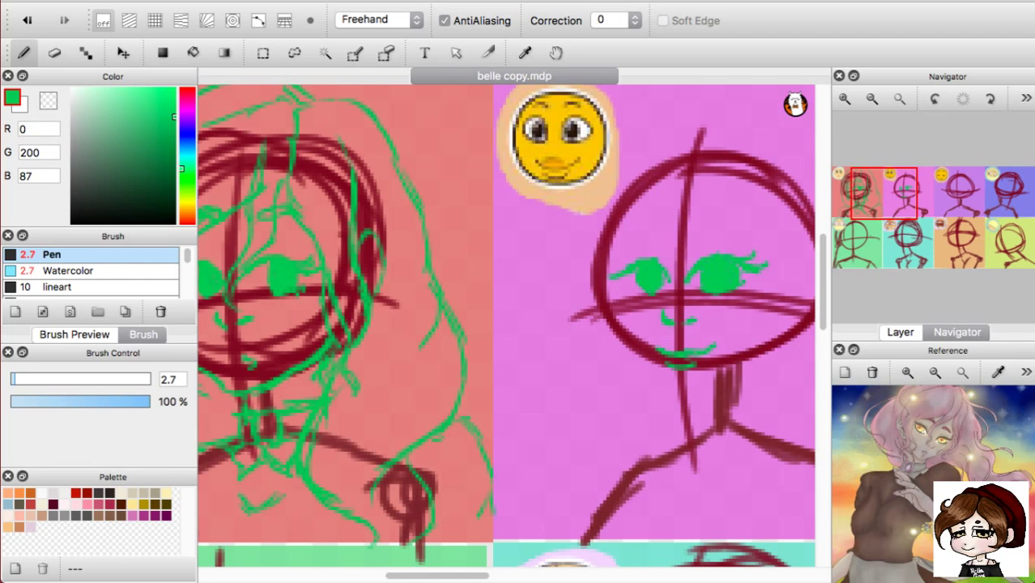
mouse_move(632, 271)
left_mouse_down()
mouse_move(634, 288)
mouse_move(614, 264)
left_mouse_up()
Sketch two short arched eyebrows above the pink panel's eyes, replacing the first attempt at the left brow.
mouse_move(884, 204)
left_mouse_down()
mouse_move(890, 195)
mouse_move(880, 195)
left_mouse_up()
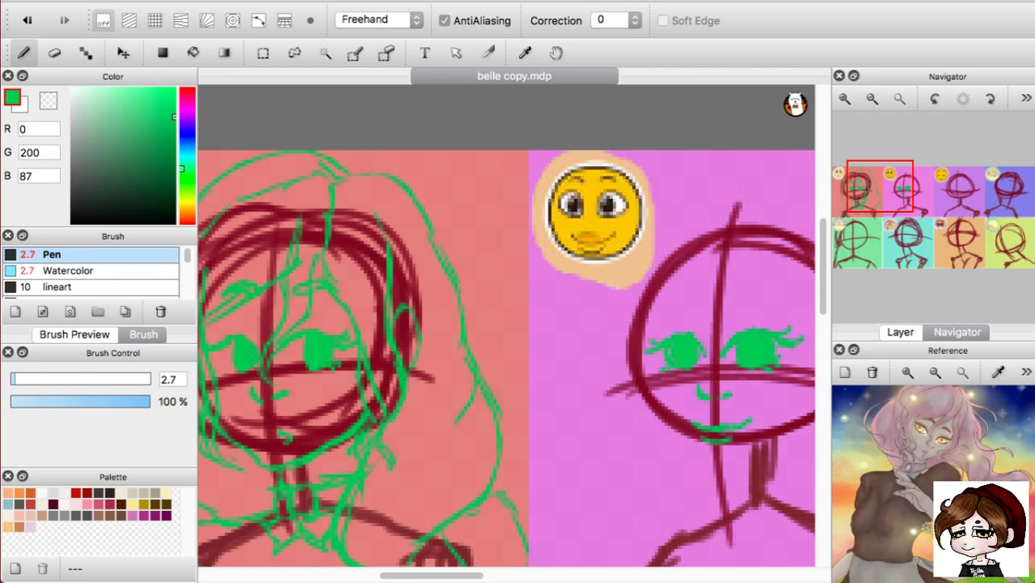
mouse_move(690, 286)
left_mouse_down()
mouse_move(674, 290)
mouse_move(701, 297)
mouse_move(695, 287)
left_mouse_up()
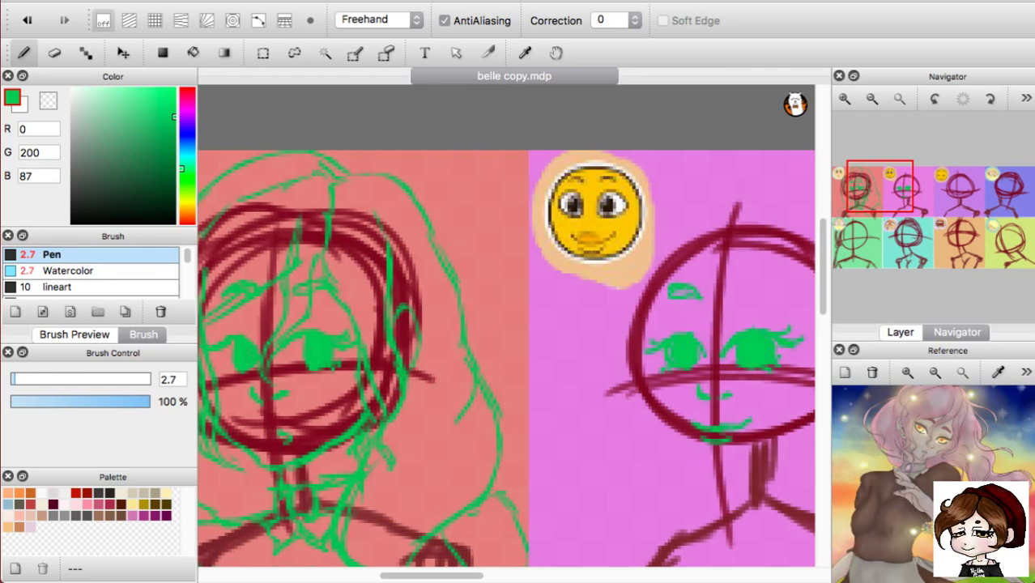
key("super+z")
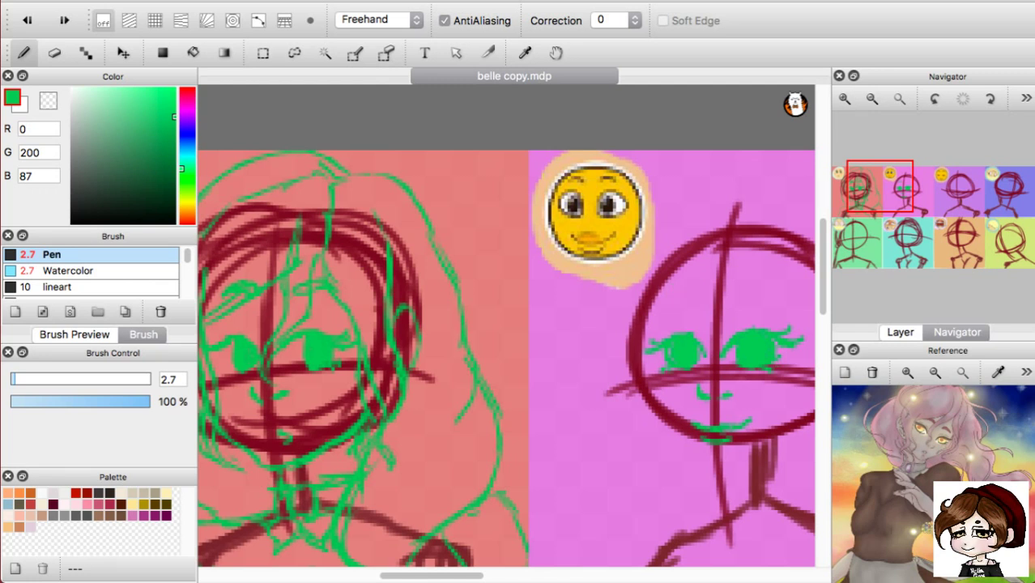
left_click_drag(680, 300, 758, 298)
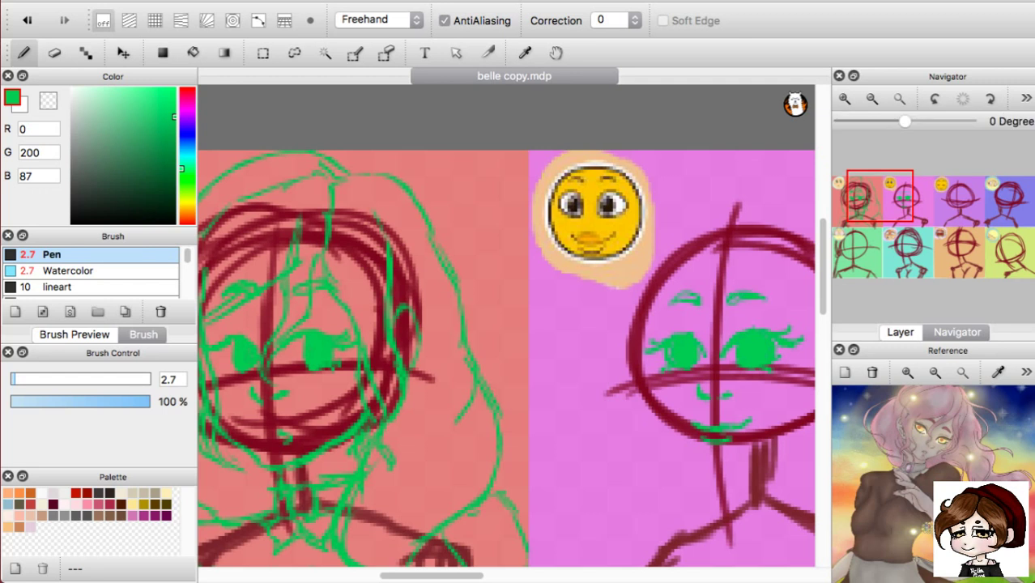
Compare the pink panel's new face with its smiling emoji and the red panel's sketch.
left_click_drag(873, 208, 872, 208)
scroll(506, 323, "right", 5)
scroll(506, 324, "up", 2)
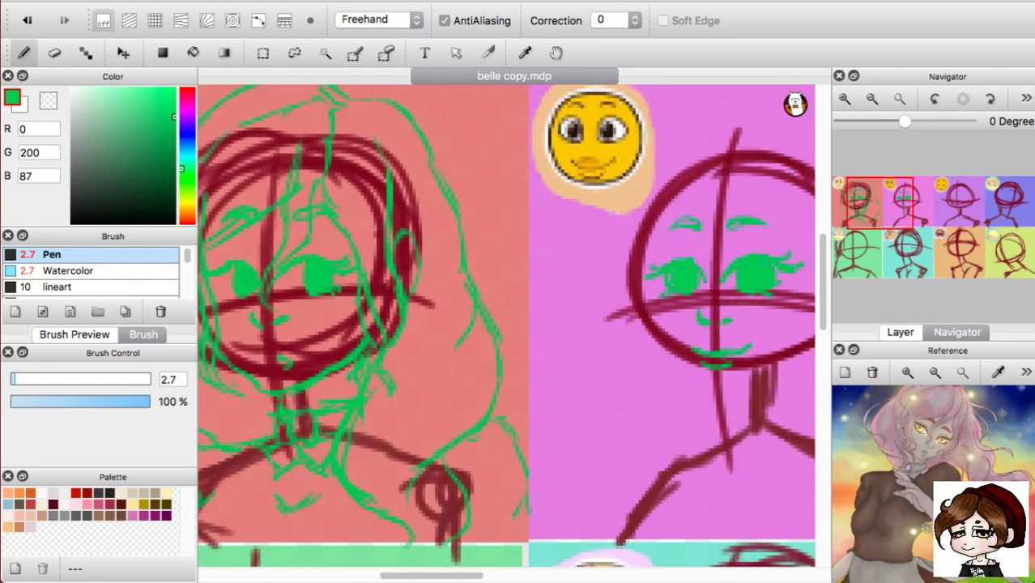
scroll(506, 324, "right", 2)
scroll(506, 324, "down", 2)
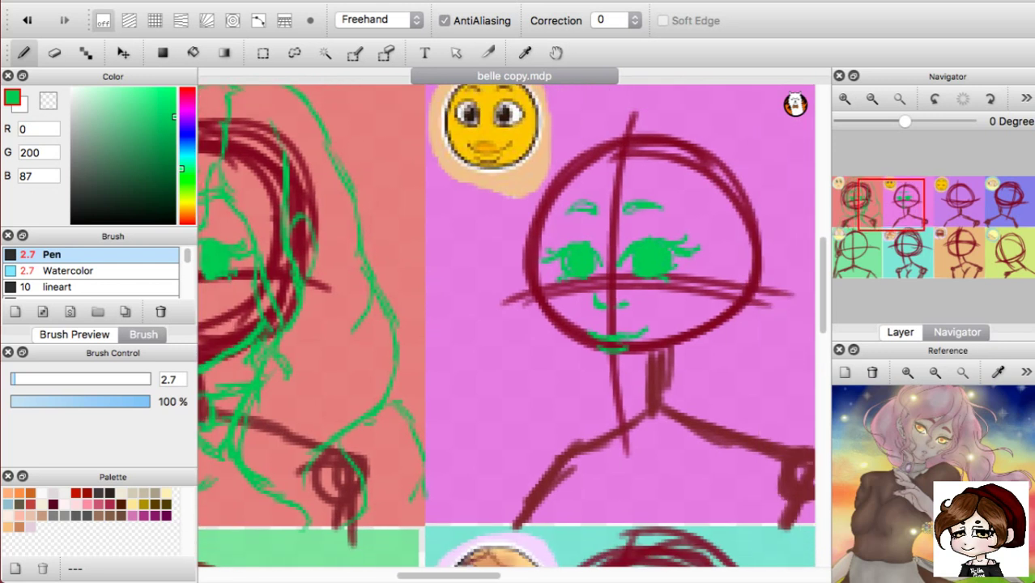
scroll(506, 324, "left", 2)
scroll(506, 324, "up", 2)
scroll(506, 324, "right", 2)
scroll(506, 324, "left", 3)
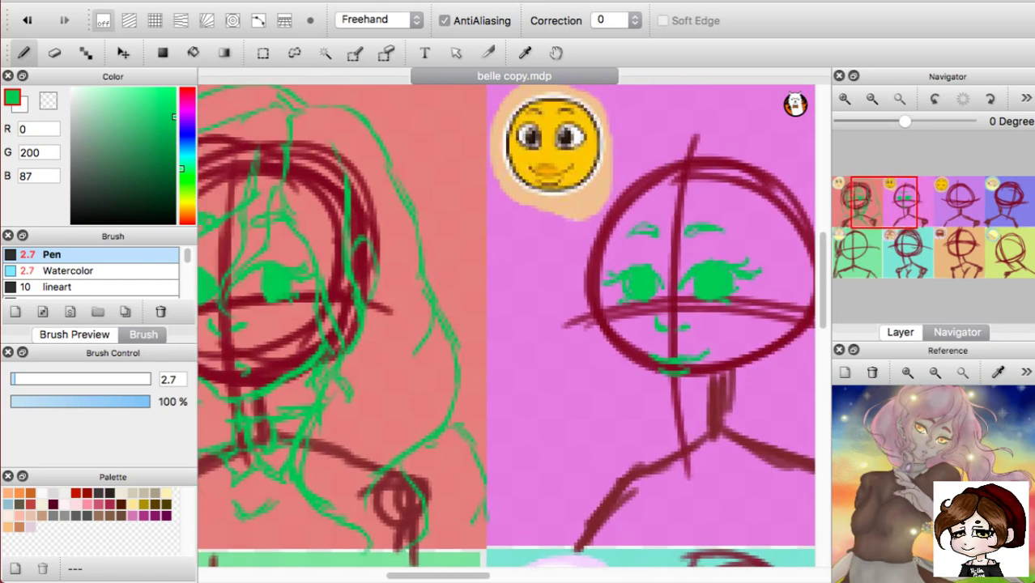
Sketch thin hair strands falling from the parting between the eyes, and rework the crown and left hair outline.
scroll(506, 324, "up", 2)
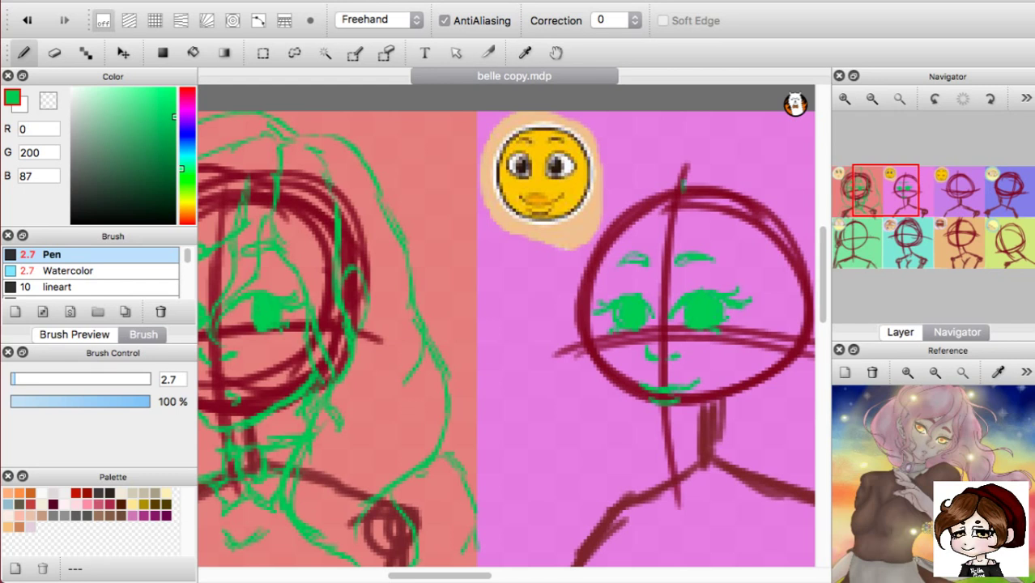
mouse_move(683, 186)
left_mouse_down()
mouse_move(691, 239)
mouse_move(670, 277)
left_mouse_up()
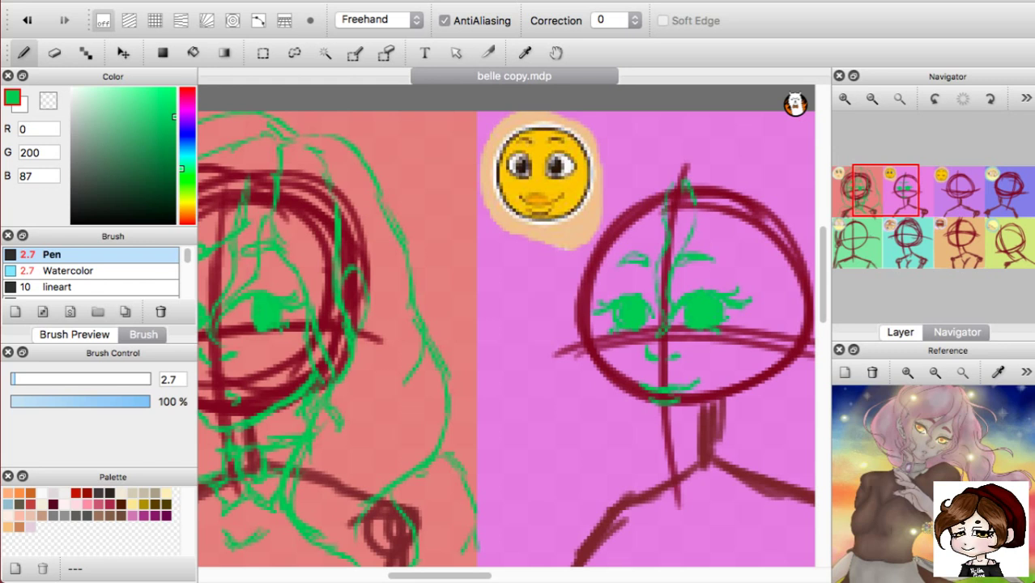
left_click_drag(672, 172, 622, 193)
mouse_move(881, 192)
left_mouse_down()
mouse_move(863, 192)
mouse_move(880, 193)
left_mouse_up()
key("super+z")
key("super+z")
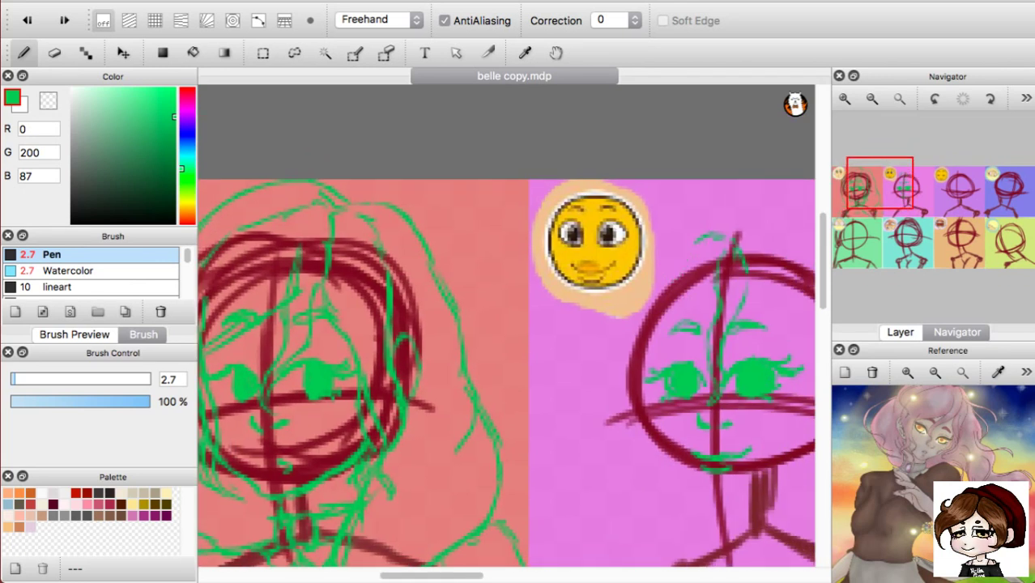
key("super+z")
left_click_drag(733, 236, 674, 254)
mouse_move(634, 295)
left_mouse_down()
mouse_move(621, 316)
mouse_move(640, 411)
left_mouse_up()
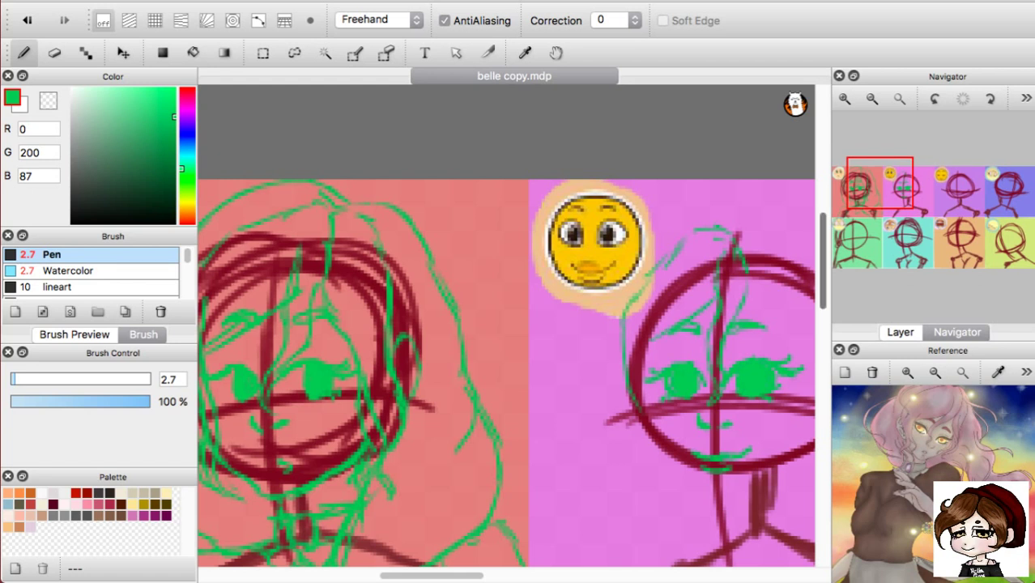
Examine the red panel's hair and its emoji reference as a comparison for the pink panel's hair.
scroll(506, 353, "down", 2)
scroll(506, 326, "down", 5)
scroll(506, 326, "left", 8)
scroll(506, 327, "up", 3)
scroll(506, 326, "right", 3)
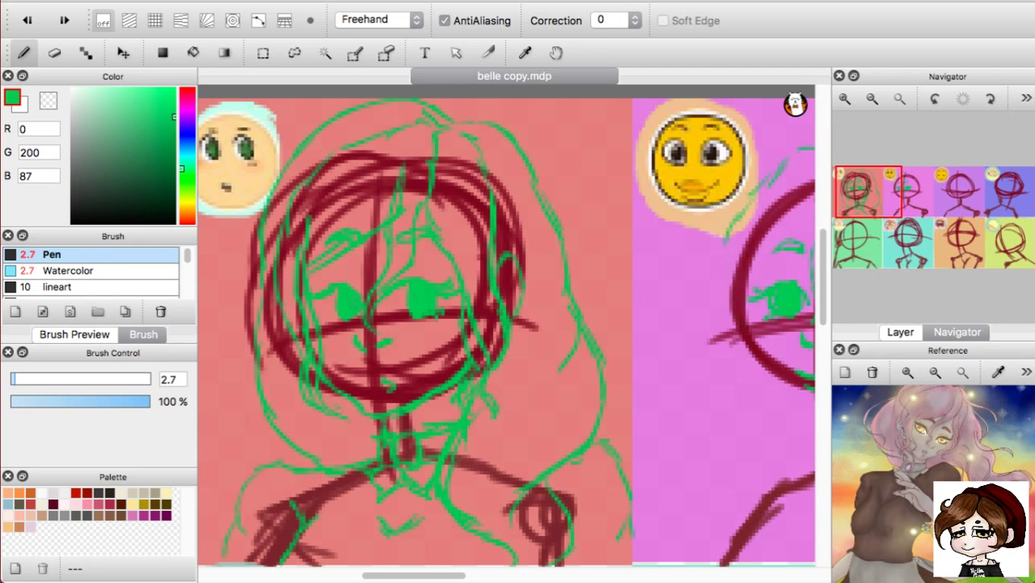
scroll(506, 326, "left", 4)
scroll(506, 326, "up", 3)
scroll(506, 327, "right", 6)
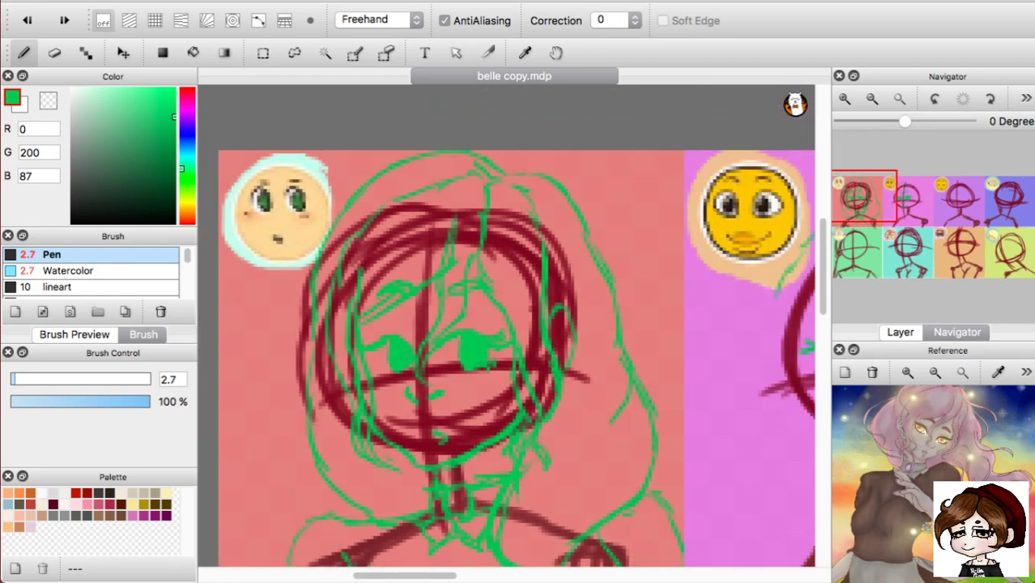
scroll(506, 326, "down", 1)
scroll(506, 327, "right", 1)
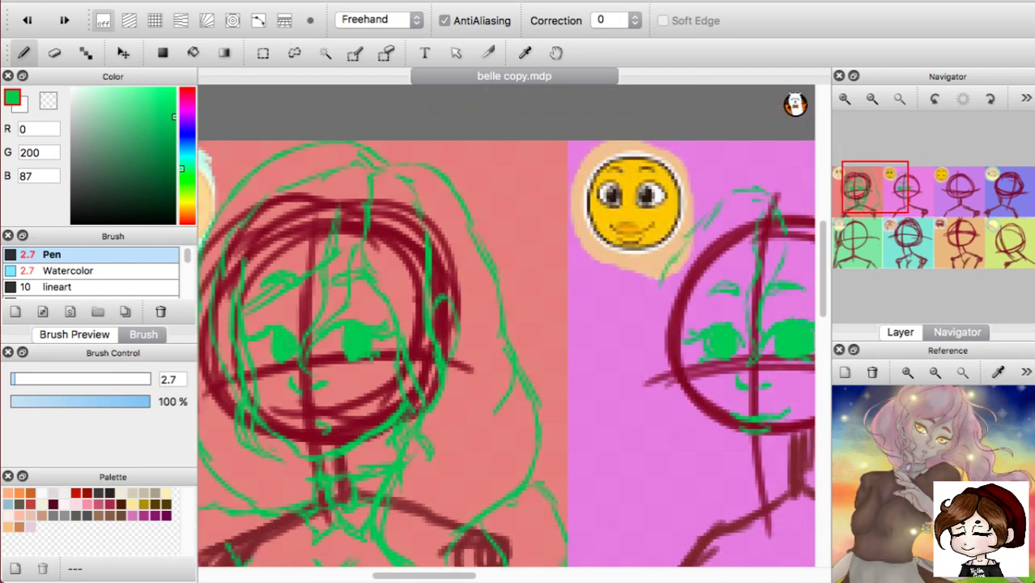
Undo the last left hair stroke, and draw swept fringe strands and layered locks framing the face's left side.
key("super+z")
left_click_drag(750, 248, 721, 287)
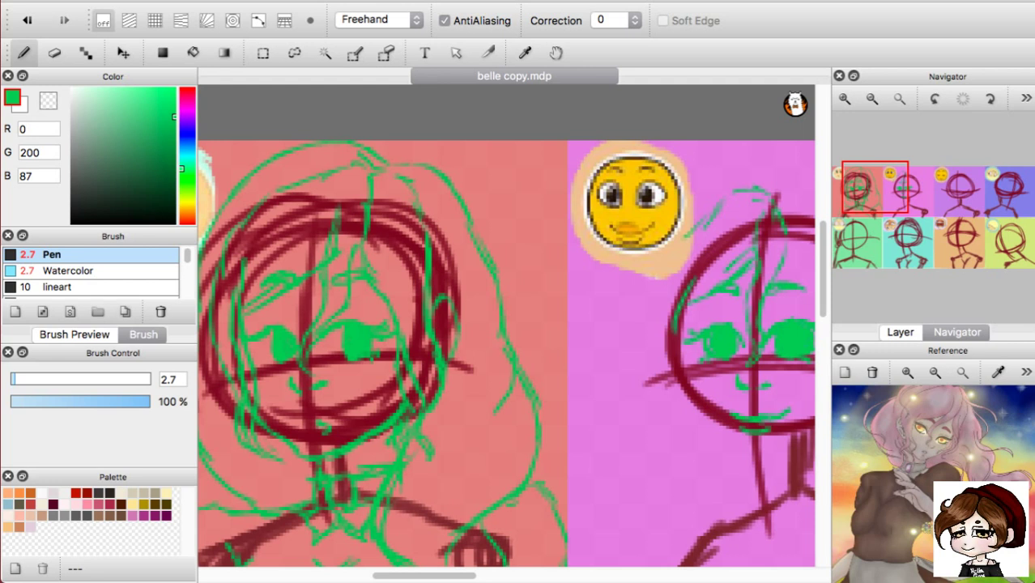
left_click_drag(675, 327, 701, 447)
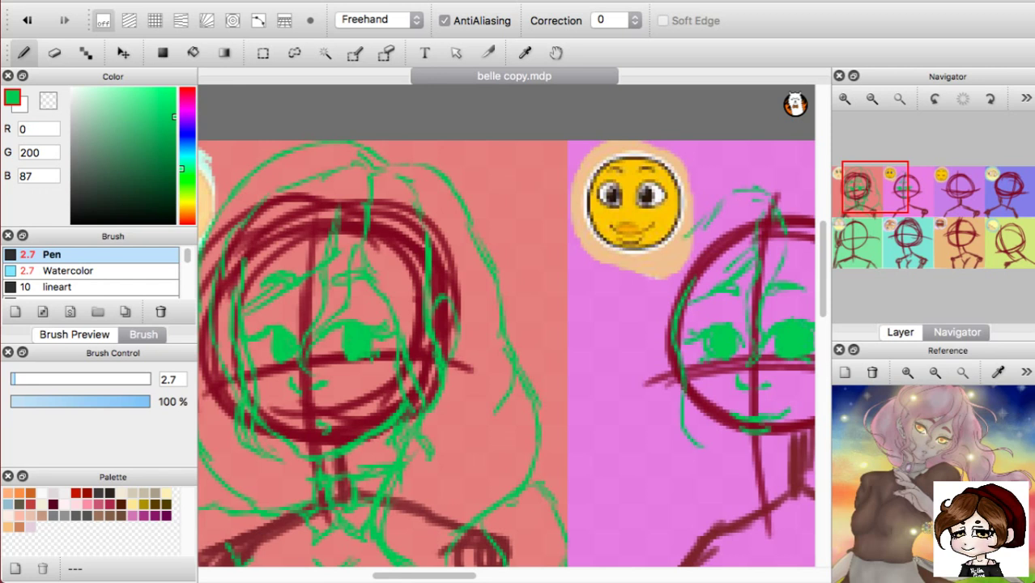
left_click_drag(671, 403, 683, 434)
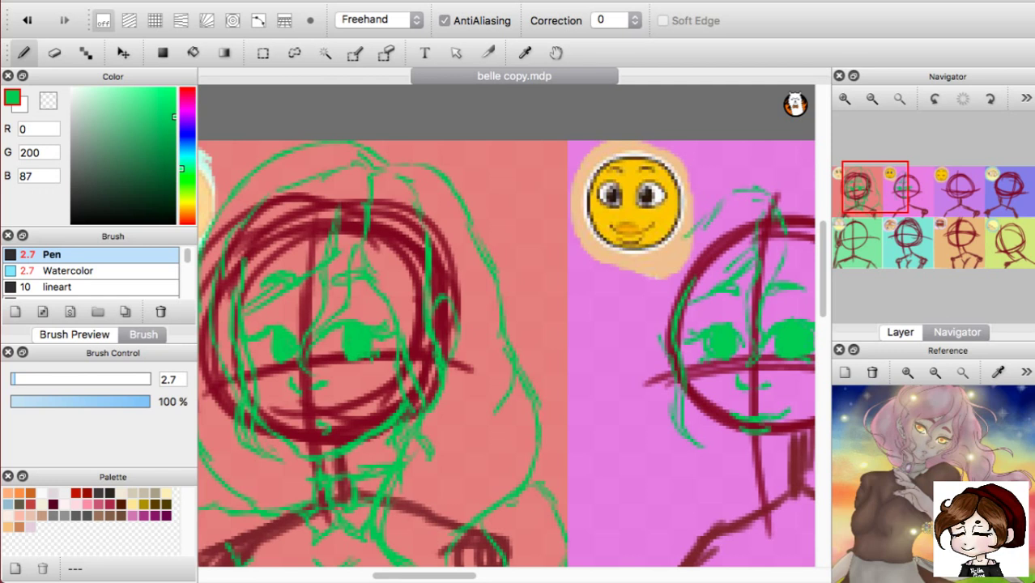
left_click_drag(658, 303, 653, 372)
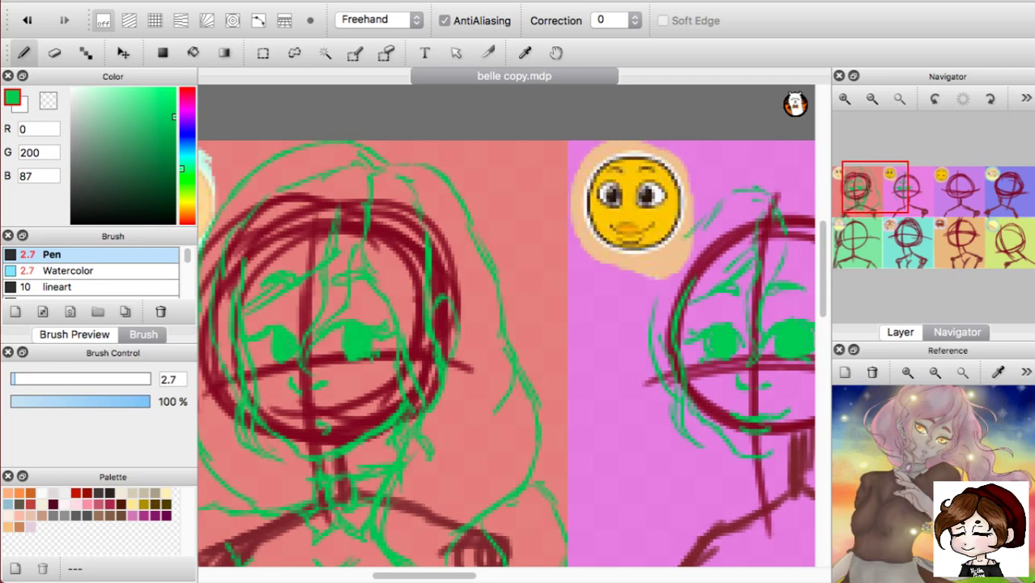
Draw the jawline around the chin, and outline the hair from the crown down both sides of the pink panel's head.
left_click_drag(876, 197, 888, 207)
scroll(506, 324, "down", 3)
scroll(506, 324, "left", 3)
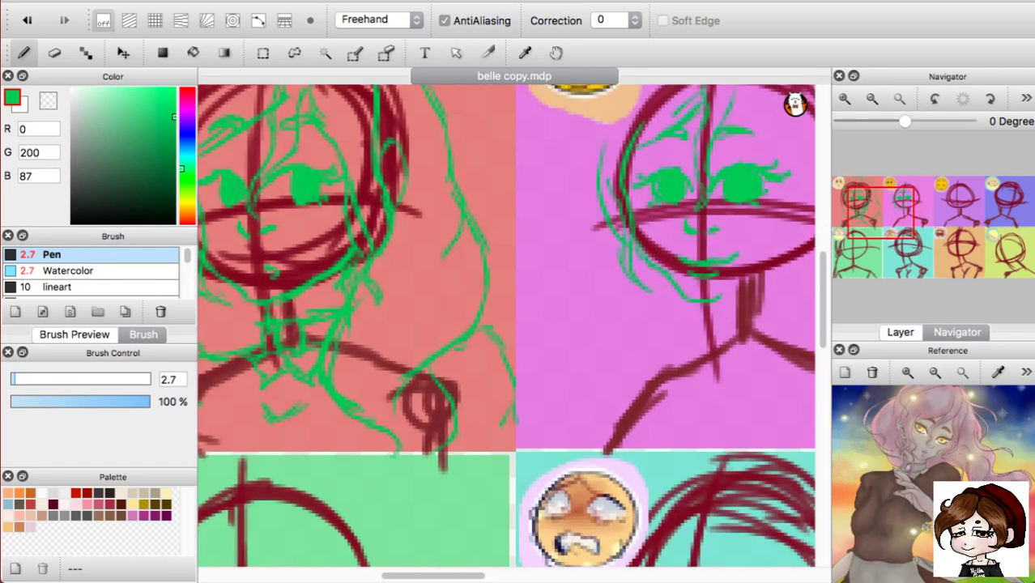
scroll(506, 324, "up", 5)
scroll(506, 323, "right", 2)
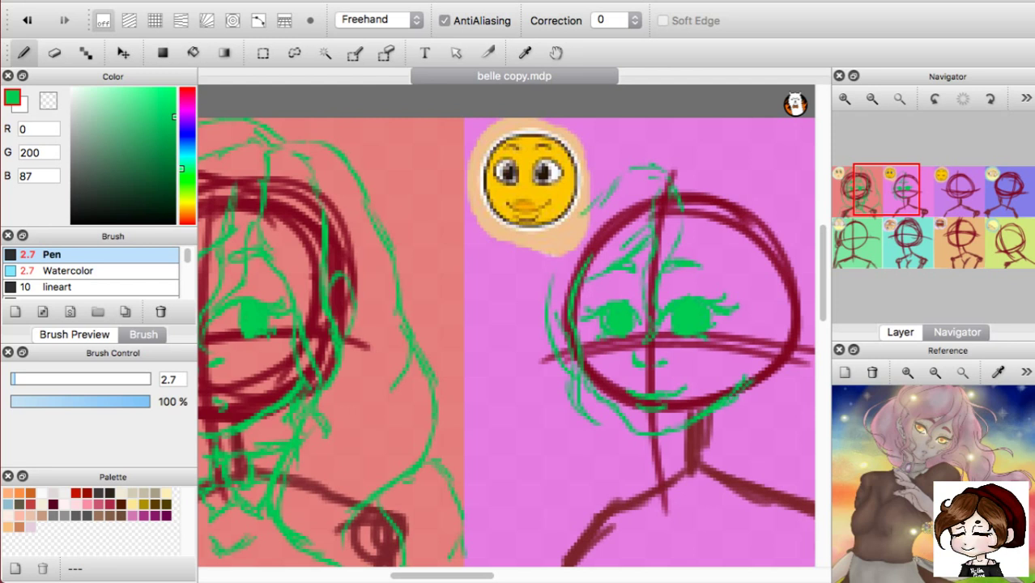
mouse_move(633, 169)
left_mouse_down()
mouse_move(559, 224)
mouse_move(548, 283)
left_mouse_up()
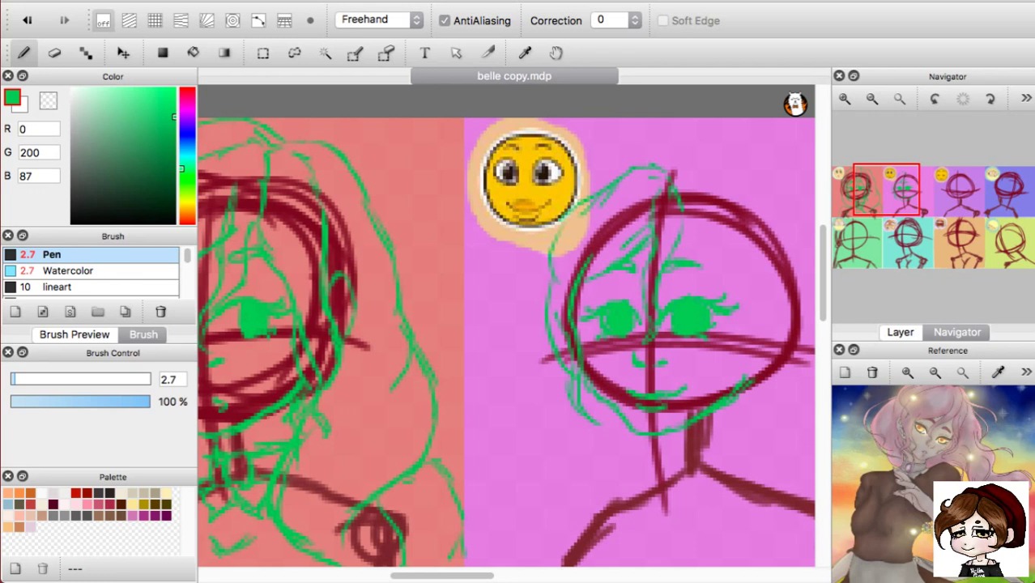
mouse_move(685, 175)
left_mouse_down()
mouse_move(721, 171)
mouse_move(787, 243)
mouse_move(803, 291)
left_mouse_up()
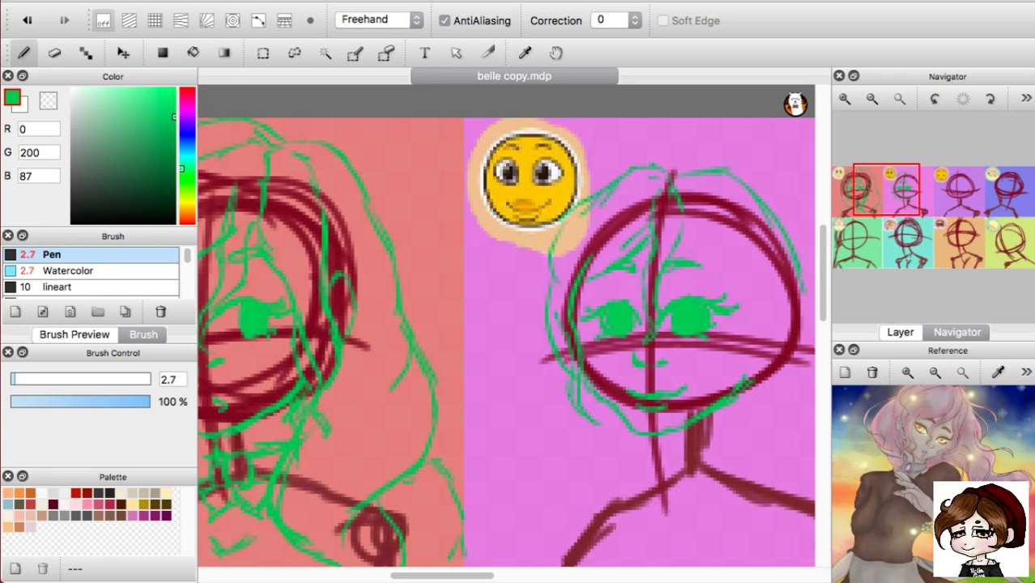
Compare the pink panel's hair outline and jaw with the red panel's finished sketch.
left_click_drag(886, 199, 878, 203)
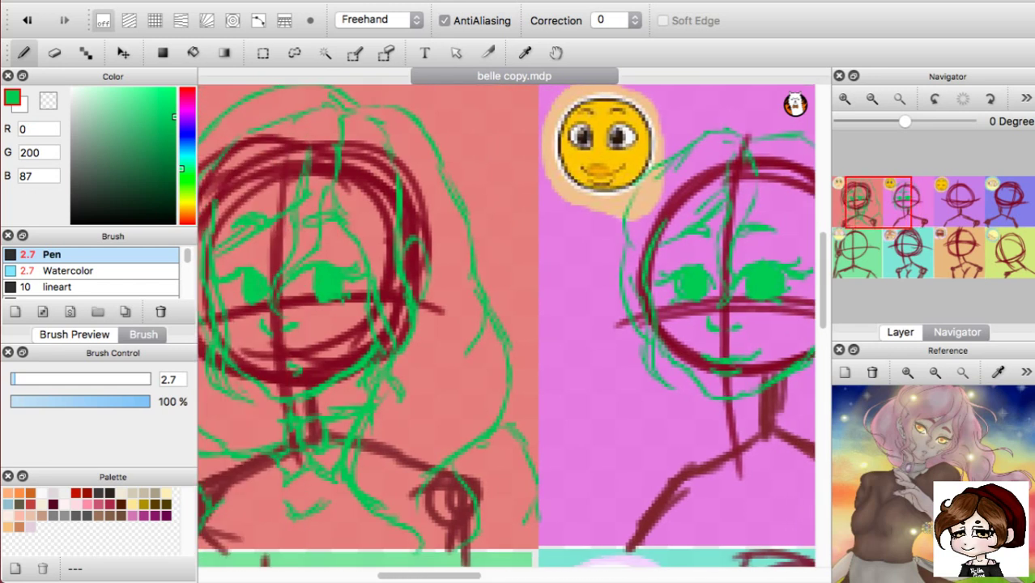
scroll(506, 326, "right", 3)
scroll(506, 326, "left", 4)
scroll(506, 326, "up", 1)
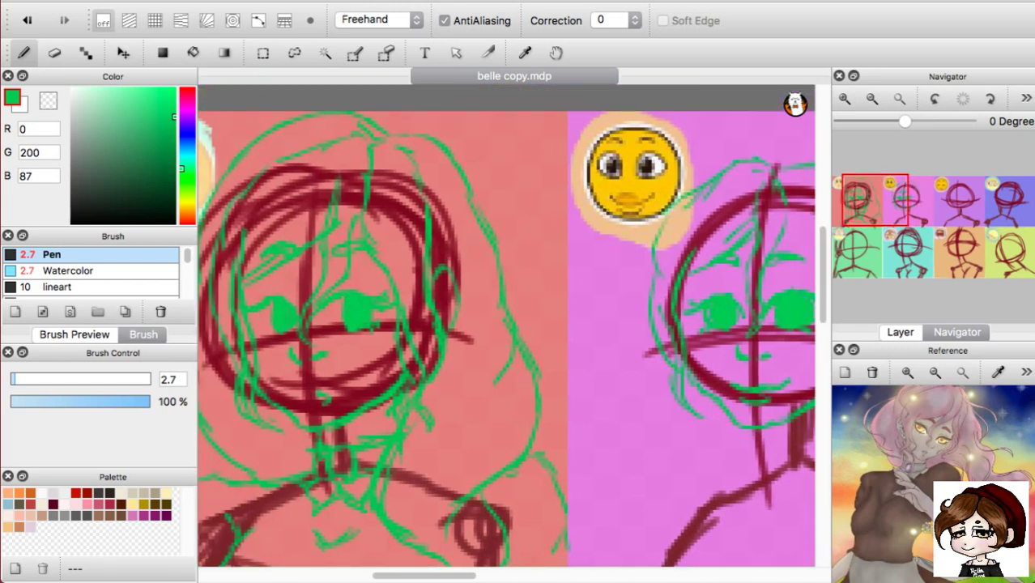
scroll(506, 326, "right", 4)
scroll(506, 327, "down", 2)
scroll(506, 326, "left", 3)
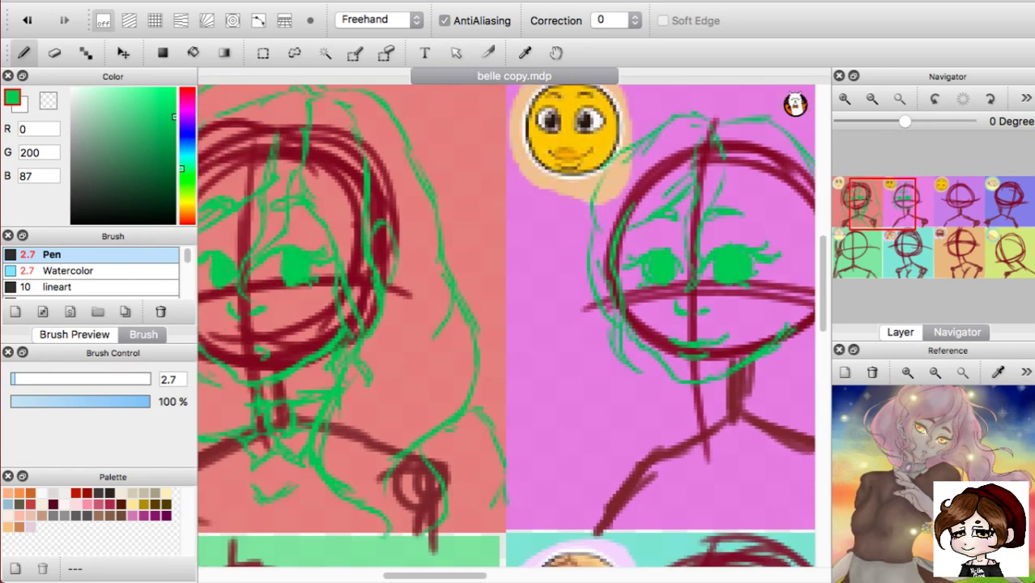
Delete the green face and hair sketch from the pink panel, and lasso-select the finished green sketch in the red panel.
scroll(506, 327, "left", 2)
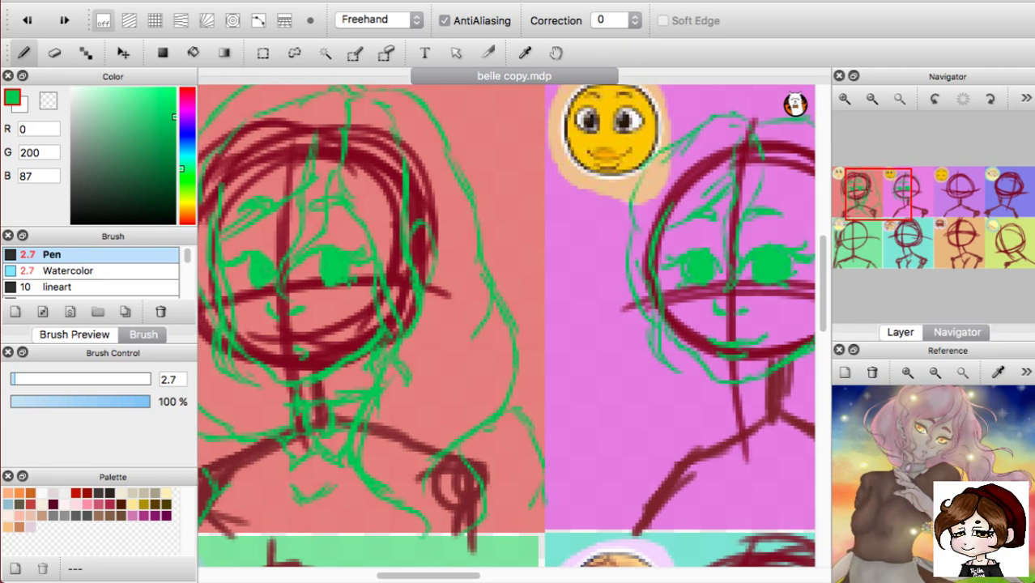
key("super+minus")
key("super+minus")
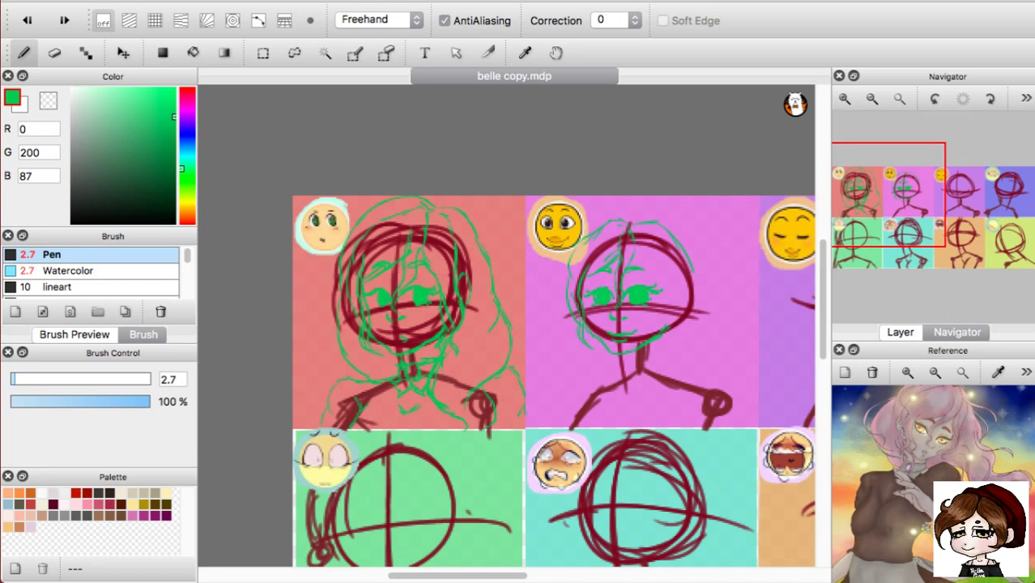
key("l")
mouse_move(610, 185)
left_mouse_down()
mouse_move(580, 395)
mouse_move(720, 247)
mouse_move(660, 206)
left_mouse_up()
key("BackSpace")
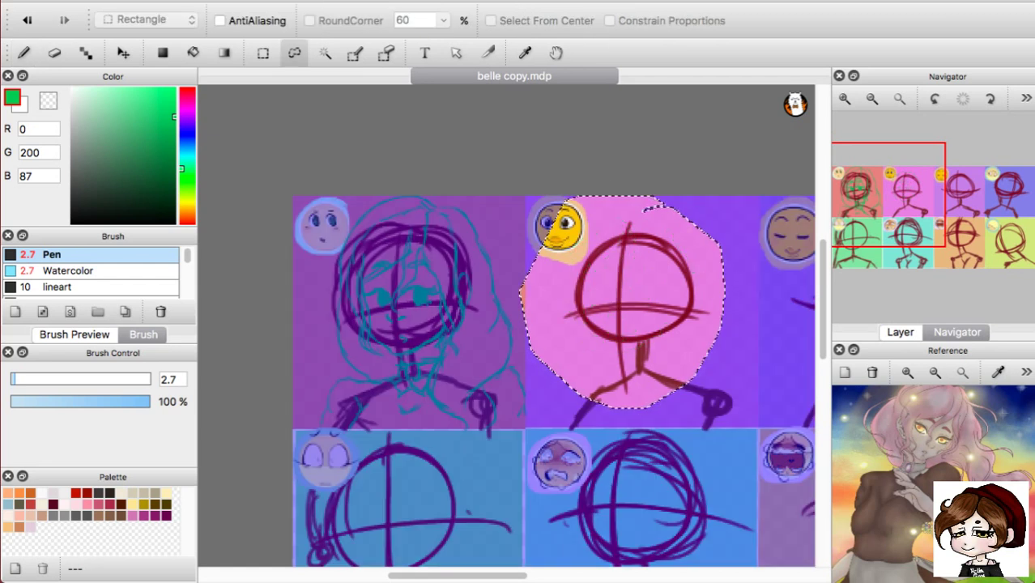
mouse_move(516, 195)
left_mouse_down()
mouse_move(340, 174)
mouse_move(314, 471)
mouse_move(551, 393)
mouse_move(515, 196)
left_mouse_up()
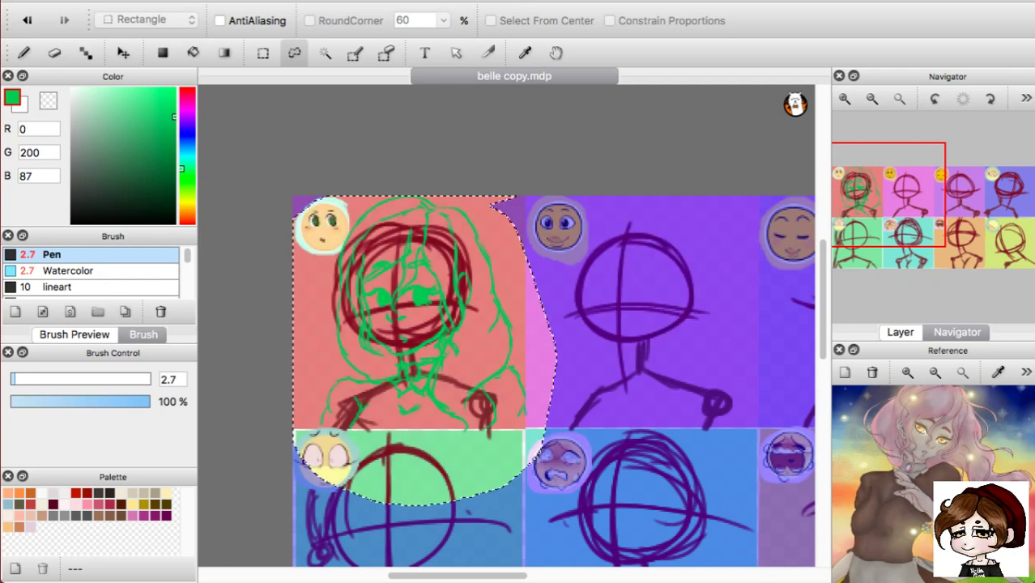
key("super+t")
mouse_move(424, 319)
left_mouse_down()
mouse_move(644, 305)
mouse_move(648, 319)
left_mouse_up()
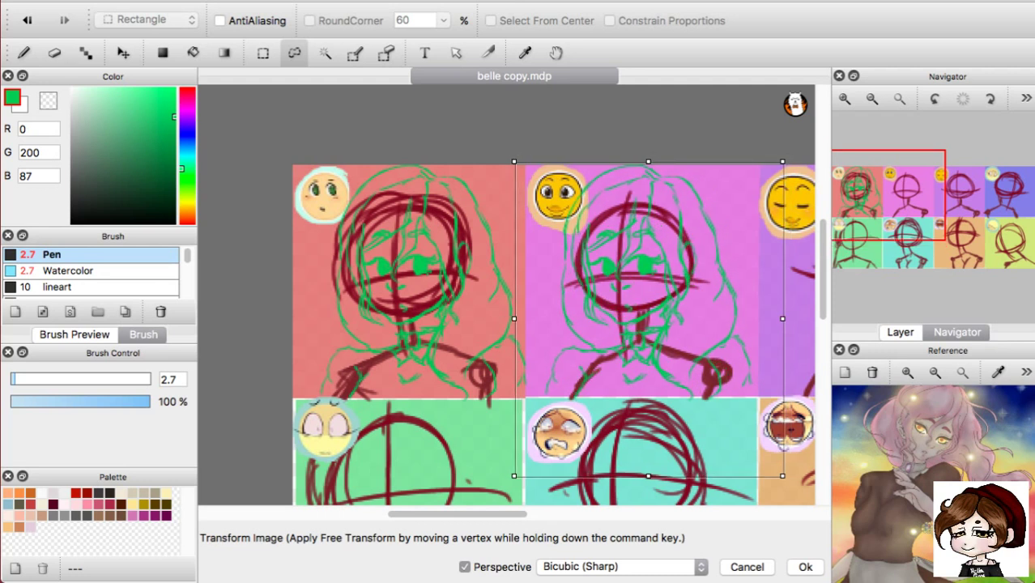
key("Return")
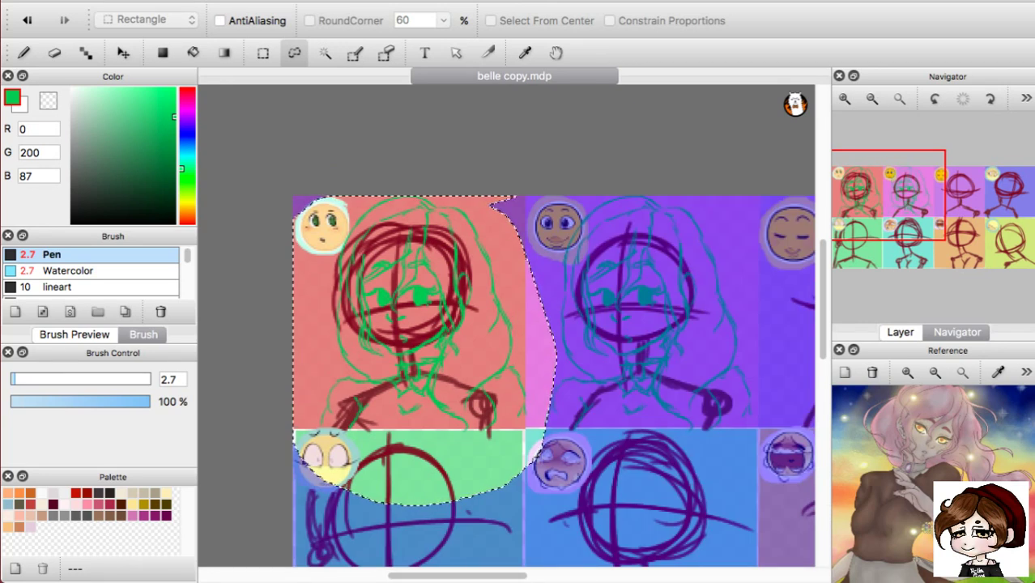
key("super+z")
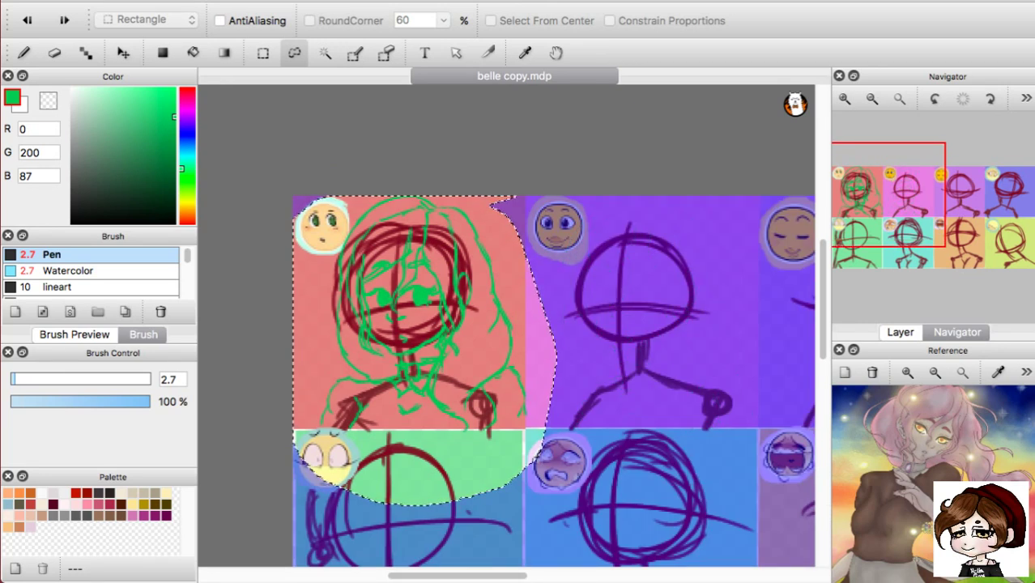
Transform the selected red panel sketch onto the pink panel's head and shoulders, nudge it slightly right, and clear the selection.
key("super+t")
mouse_move(424, 320)
left_mouse_down()
mouse_move(577, 302)
mouse_move(655, 316)
left_mouse_up()
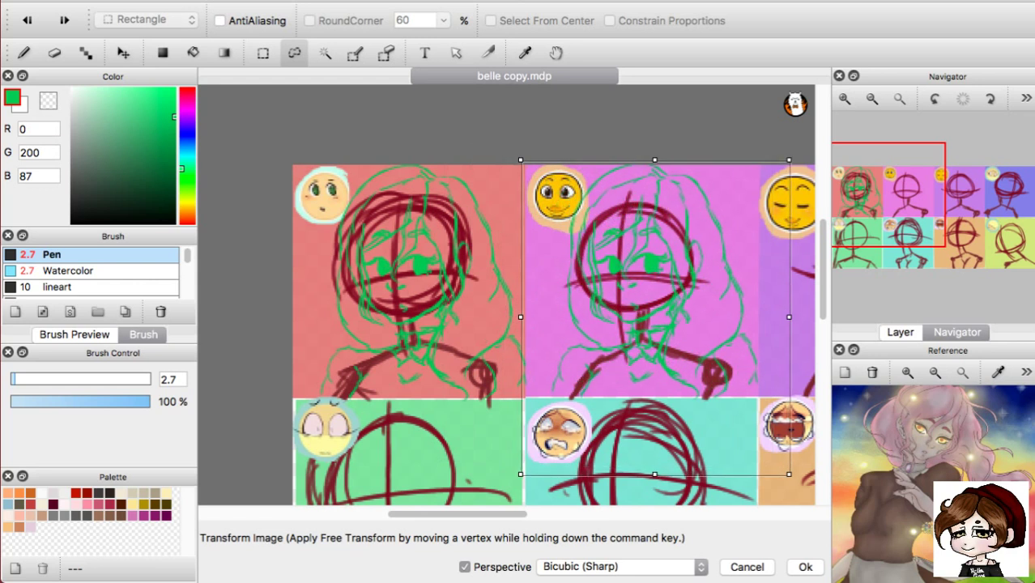
key("Right")
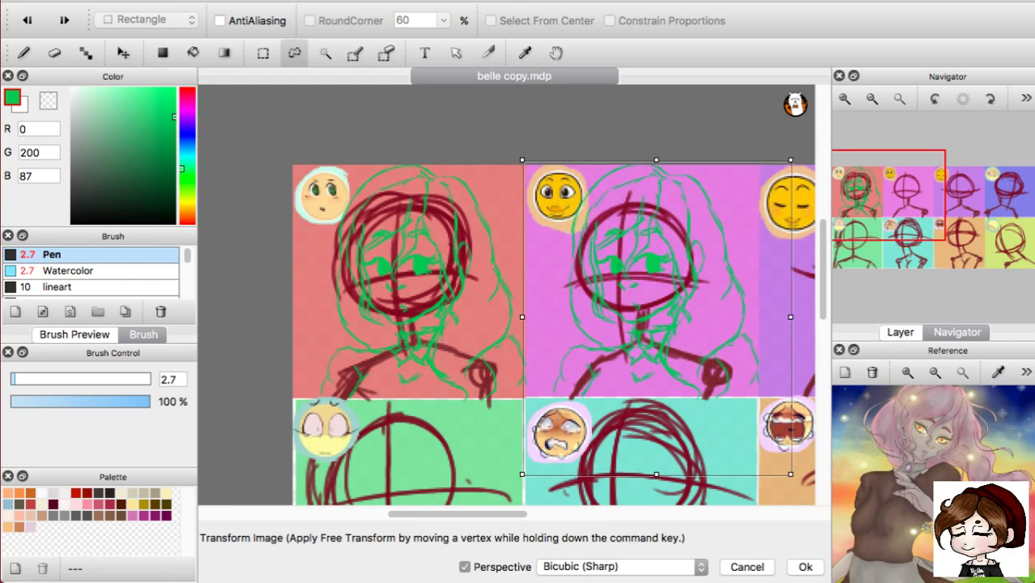
key("Return")
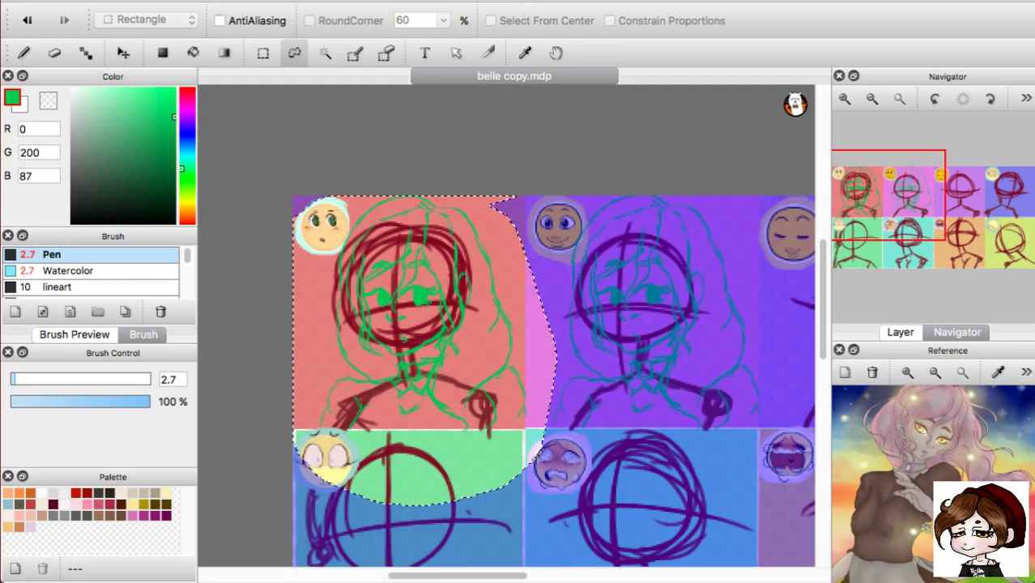
key("z")
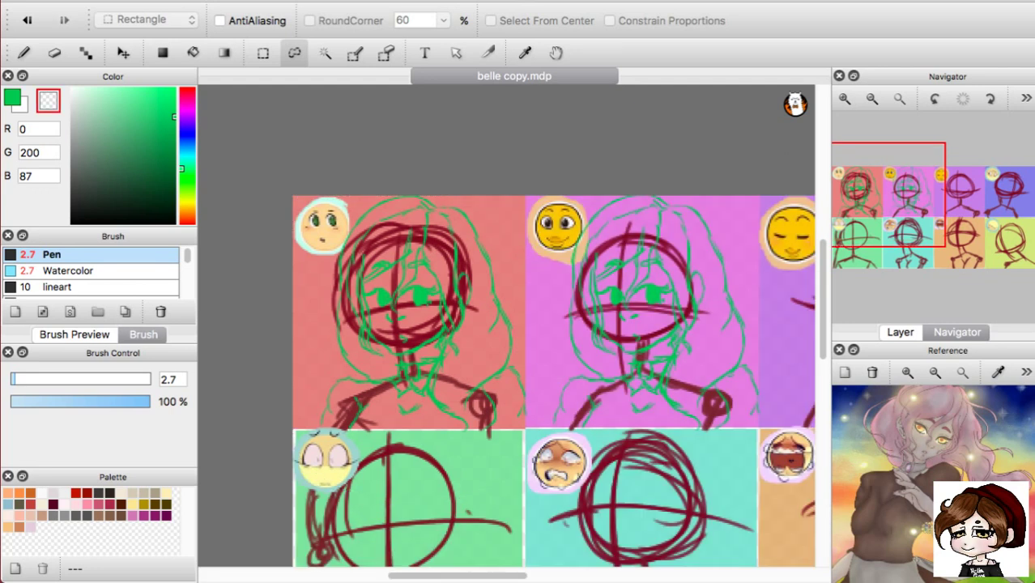
Erase part of the right-hand eye's iris in the pink panel's copied sketch, using the Pen with transparent colour.
key("super+Up")
key("super+Up")
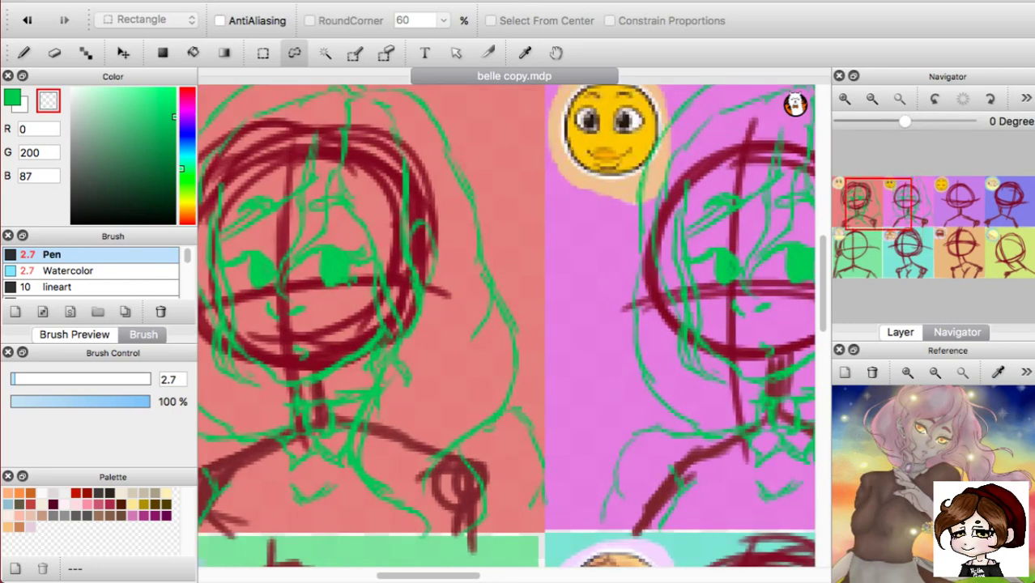
scroll(506, 325, "right", 5)
scroll(506, 326, "up", 4)
scroll(506, 325, "down", 2)
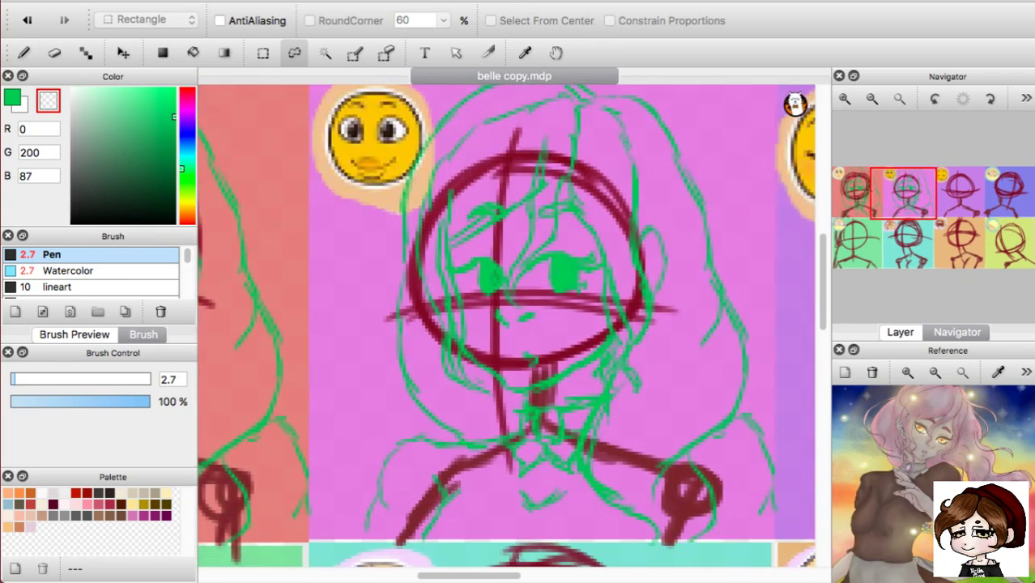
key("b")
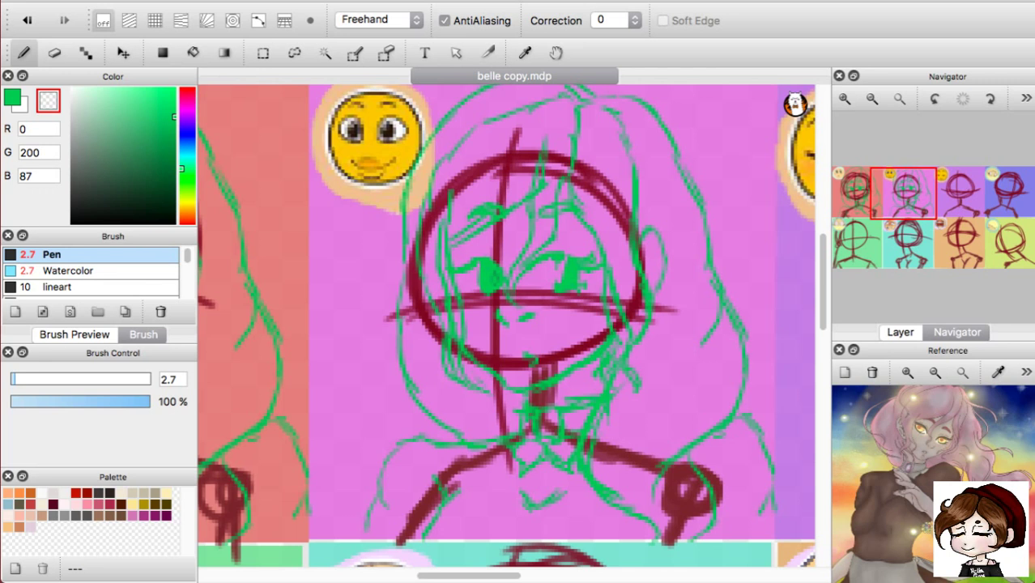
key("super+Tab")
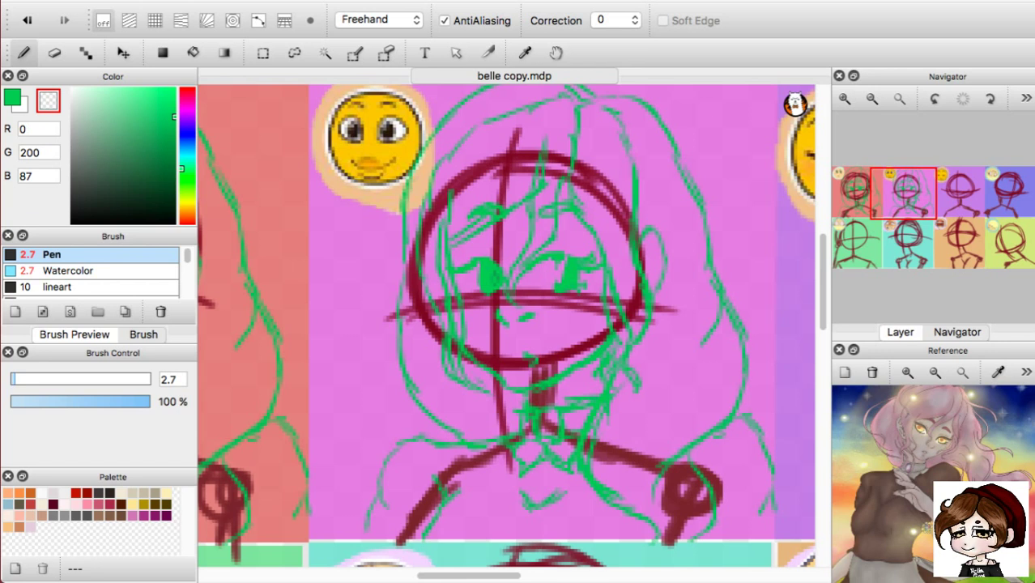
key("super+Tab")
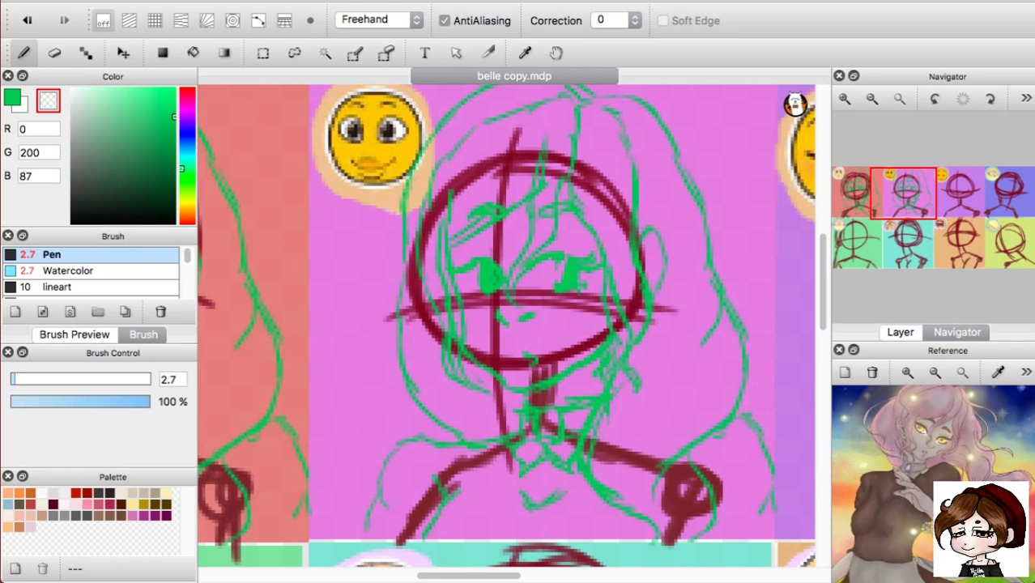
key("super+Tab")
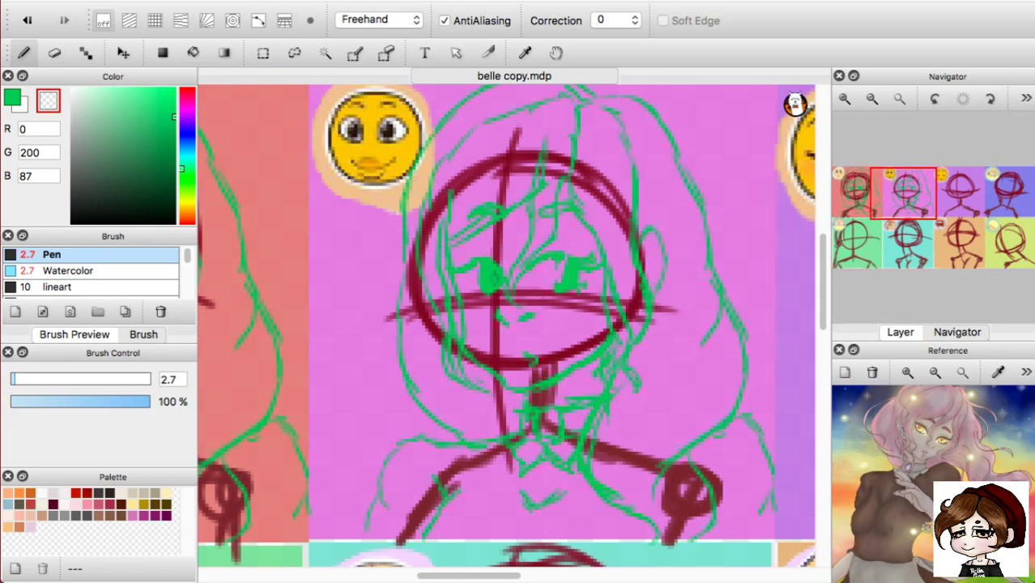
key("super+Tab")
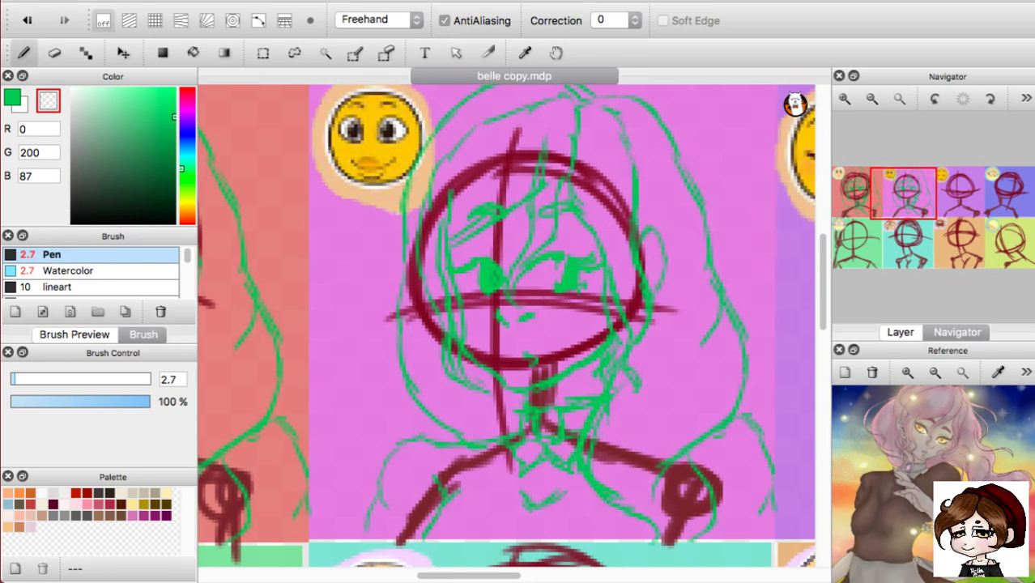
Try erasing more of the right-hand eye in the pink panel's sketch, and undo the erasing strokes.
scroll(506, 326, "down", 5)
scroll(506, 327, "up", 4)
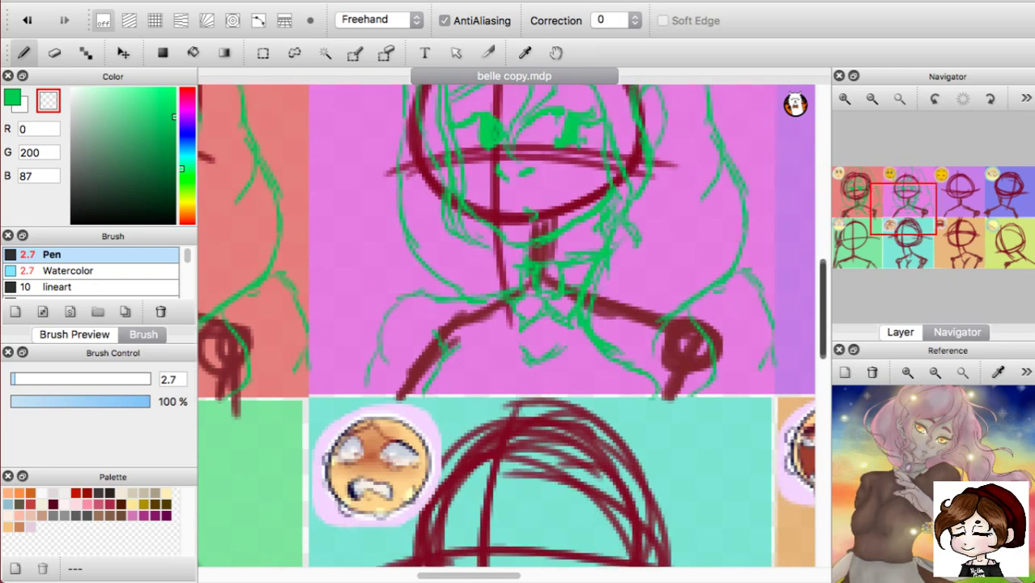
mouse_move(544, 227)
left_mouse_down()
mouse_move(555, 226)
mouse_move(558, 242)
left_mouse_up()
key("super+z")
key("super+z")
key("super+z")
key("super+z")
key("super+z")
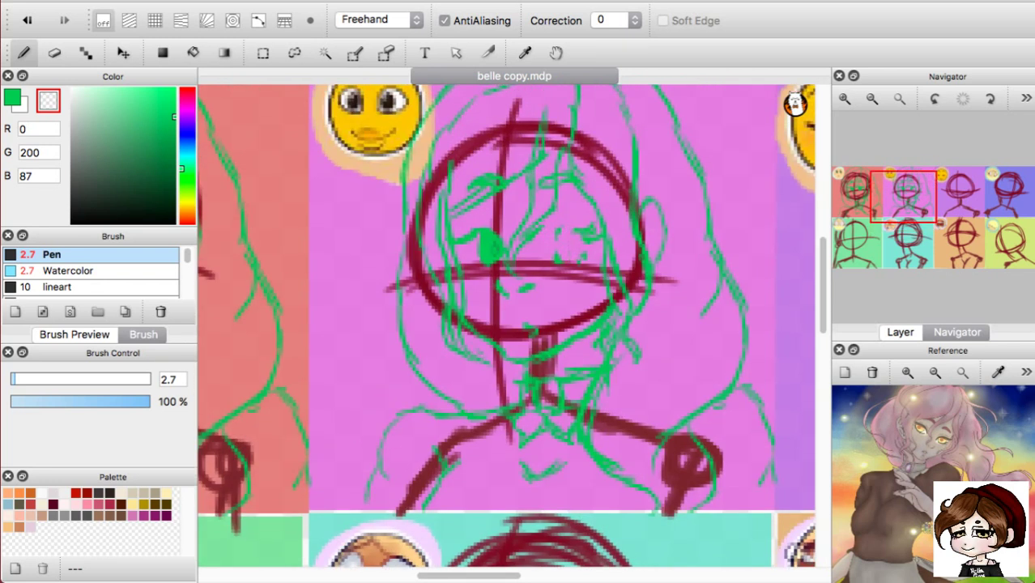
key("super+z")
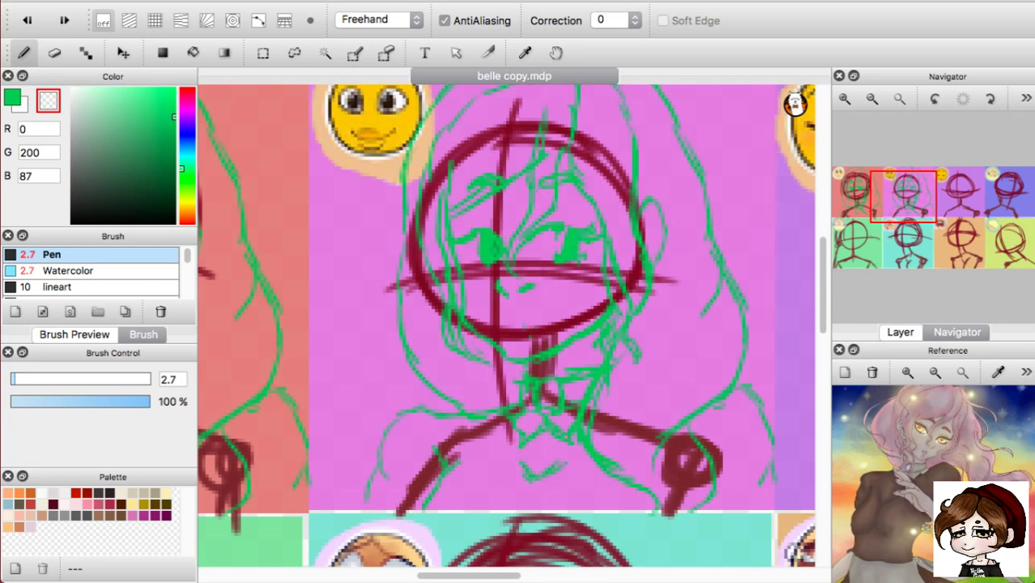
Erase the filled green irises from both eyes of the face sketch in the magenta panel.
left_click_drag(562, 230, 558, 241)
key("super+z")
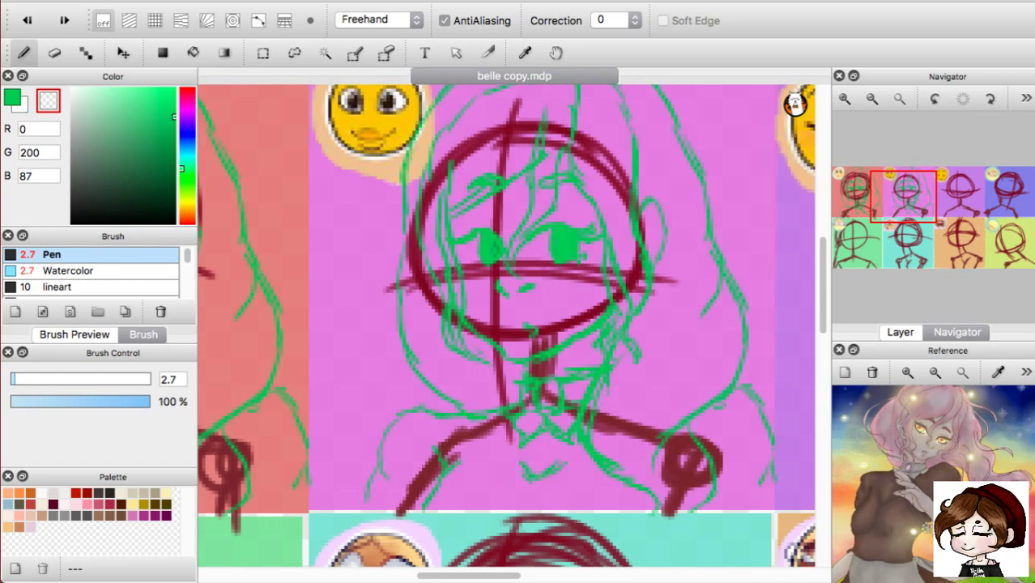
left_click_drag(550, 239, 580, 238)
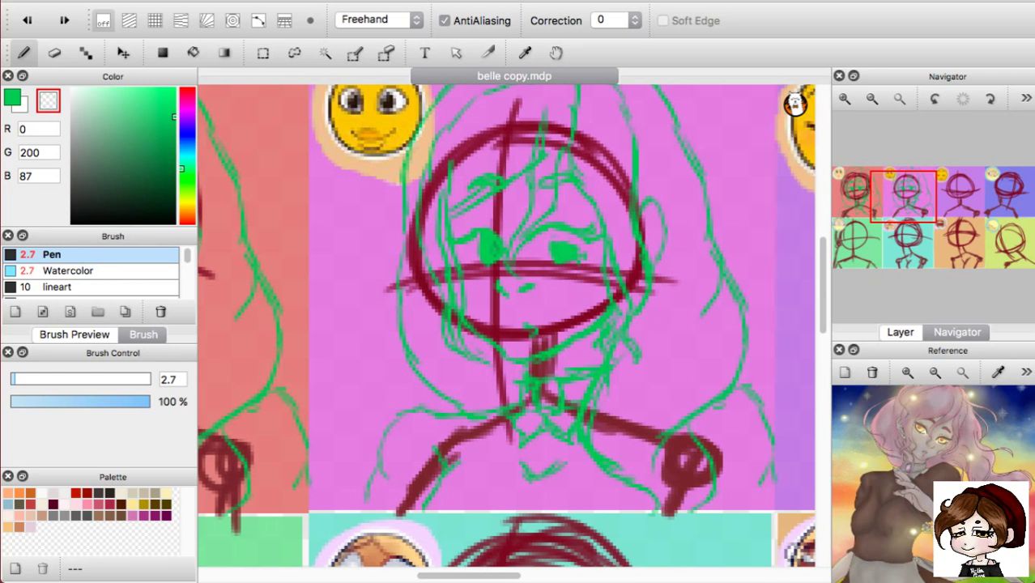
key("super+z")
key("super+z")
key("super+z")
key("super+z")
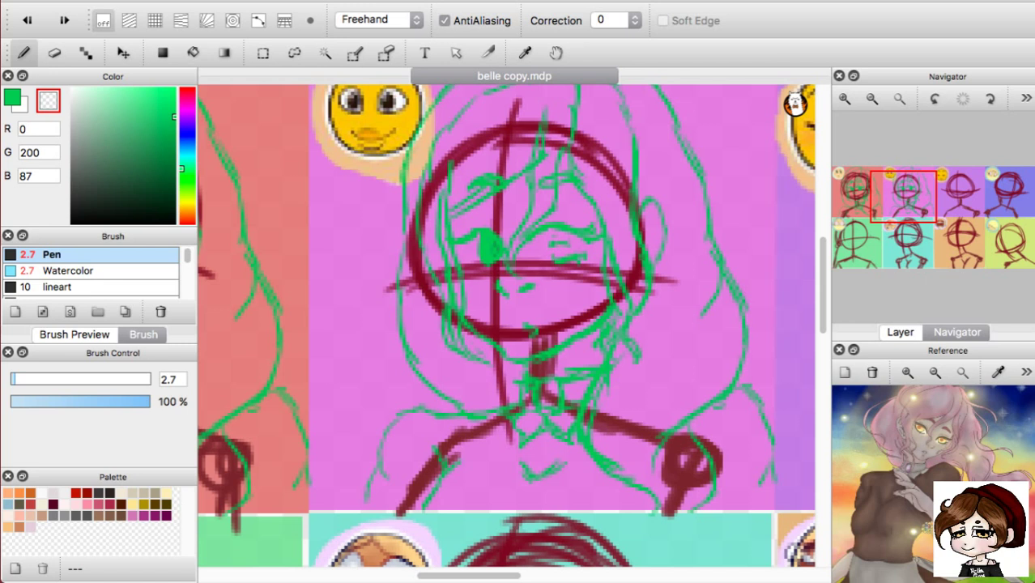
left_click_drag(549, 247, 563, 244)
left_click_drag(482, 243, 494, 260)
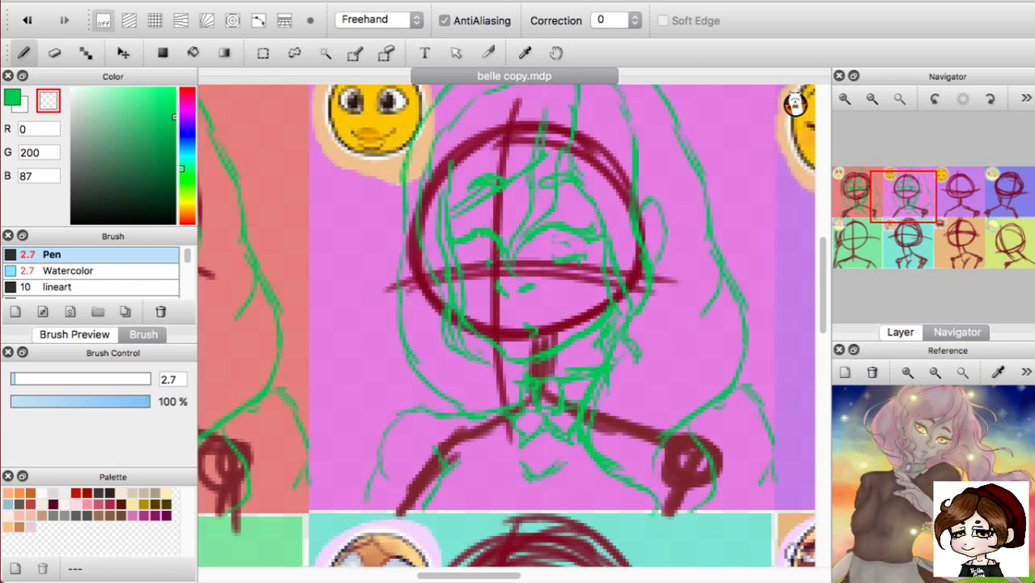
Clean up the lid lines of the larger eye on the magenta panel's face.
key("x")
key("x")
left_click_drag(554, 239, 581, 243)
key("x")
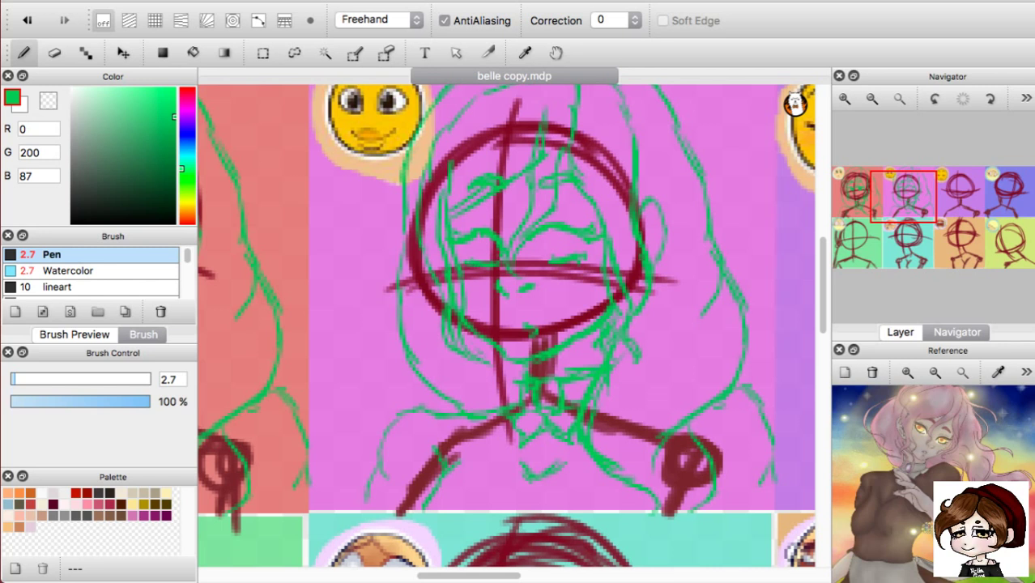
Touch up the small mouth and chin strokes on the magenta panel's face.
key("x")
key("x")
left_click_drag(515, 334, 524, 333)
key("z")
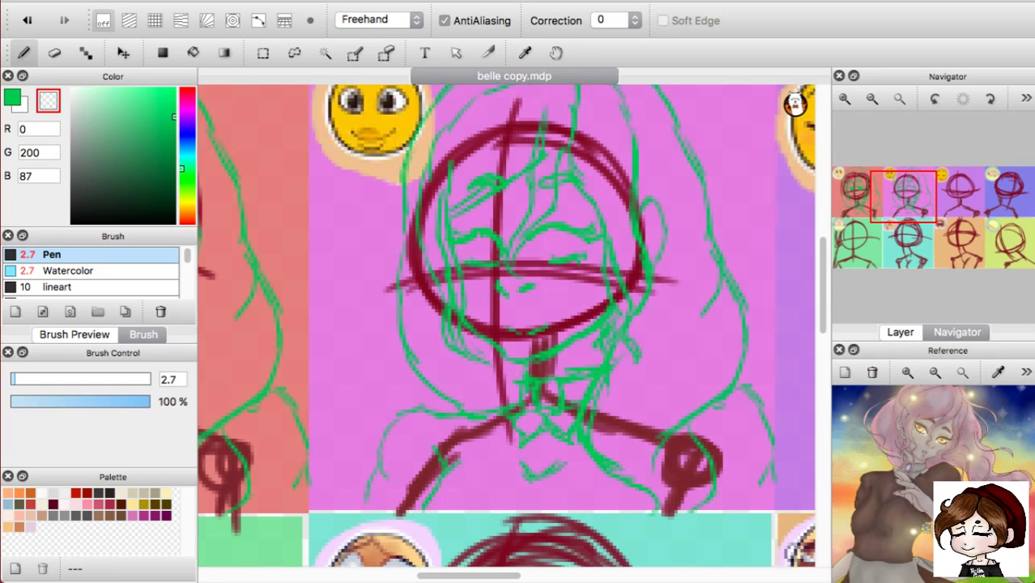
key("z")
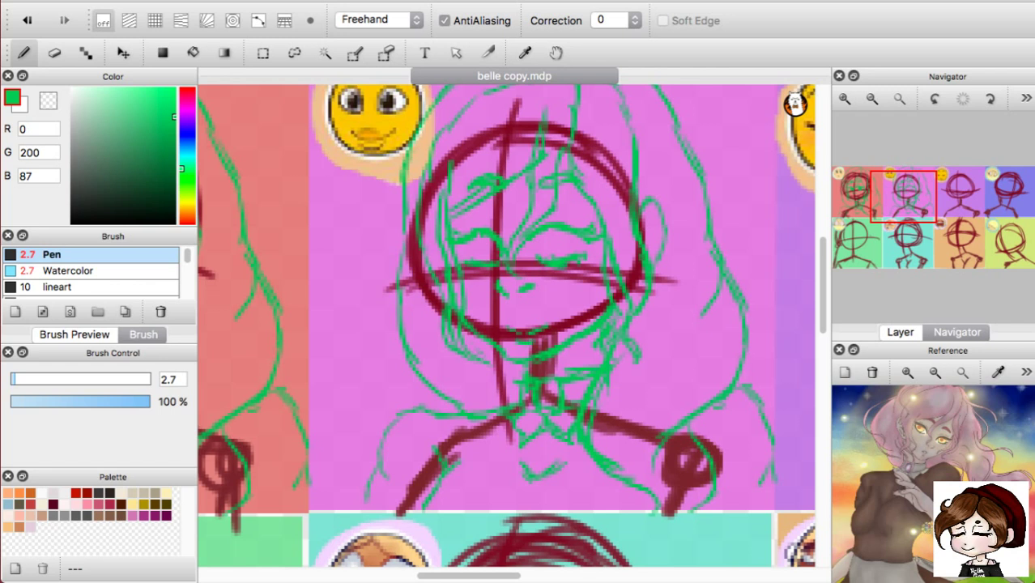
Redraw both eyes of the magenta panel's face with large irises filled in green.
mouse_move(539, 234)
left_mouse_down()
mouse_move(555, 258)
mouse_move(567, 248)
mouse_move(545, 249)
mouse_move(558, 232)
mouse_move(553, 250)
mouse_move(556, 236)
mouse_move(517, 235)
mouse_move(487, 256)
left_mouse_up()
key("ctrl+z")
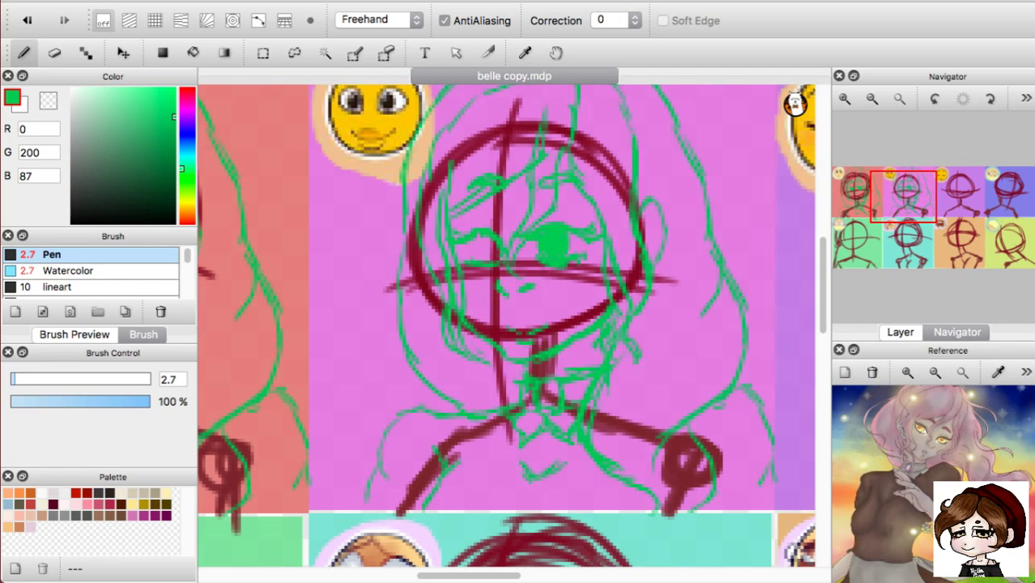
mouse_move(476, 240)
left_mouse_down()
mouse_move(473, 256)
mouse_move(491, 236)
left_mouse_up()
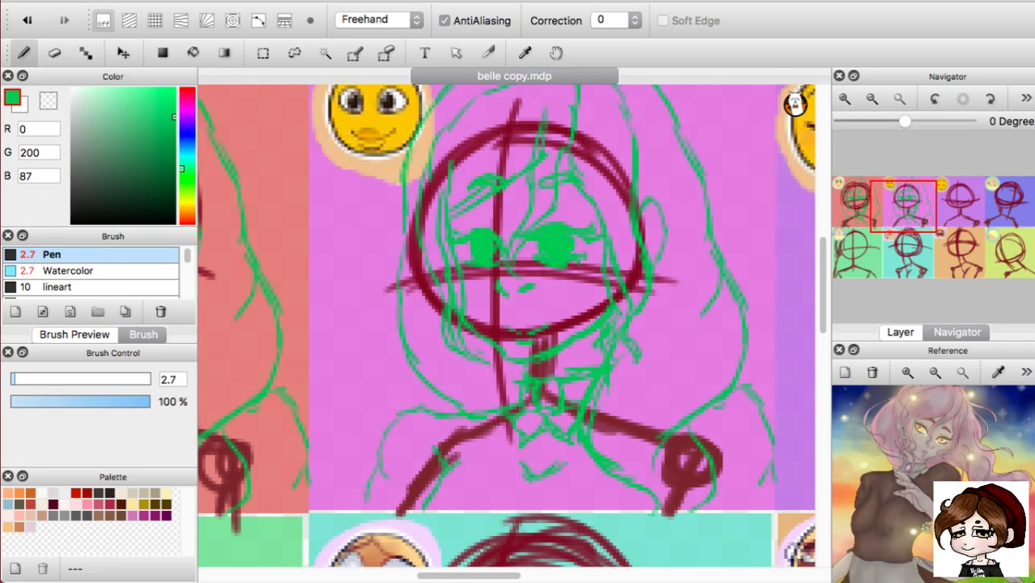
Examine the purple panel's head guide and closed-eye emoji, and compare them with the green sketch in the magenta panel.
scroll(506, 325, "right", 3)
scroll(506, 326, "down", 3)
scroll(506, 325, "left", 4)
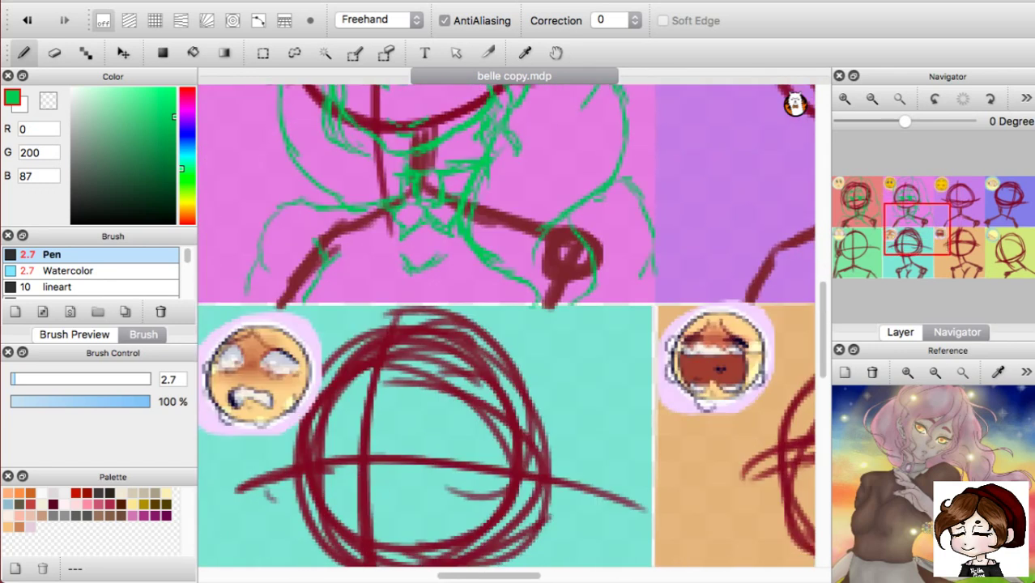
scroll(506, 326, "up", 3)
scroll(506, 325, "right", 6)
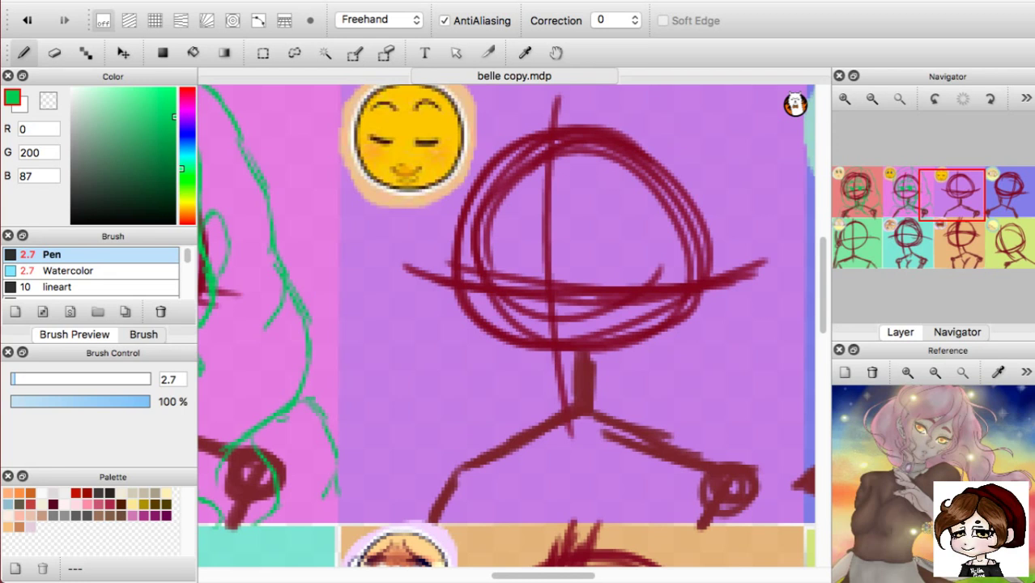
key("super+Tab")
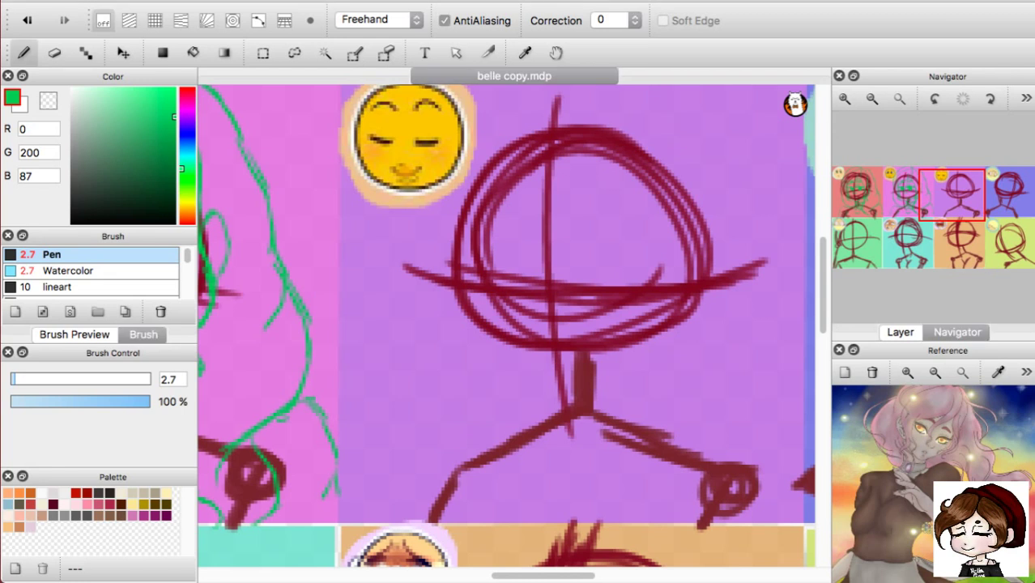
mouse_move(946, 206)
left_mouse_down()
mouse_move(941, 214)
mouse_move(950, 199)
mouse_move(960, 203)
left_mouse_up()
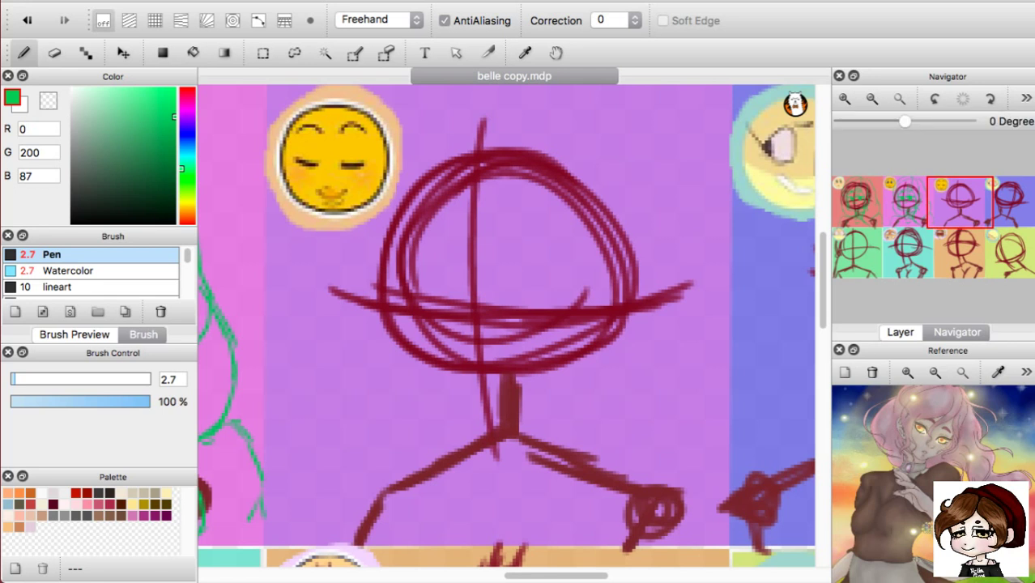
left_click_drag(960, 222, 908, 204)
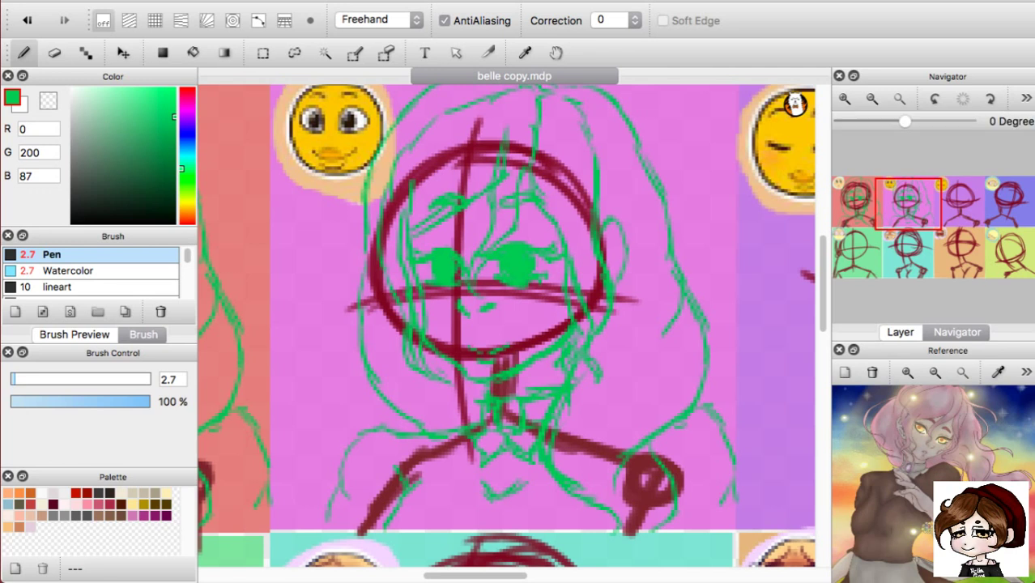
key("super+minus")
key("super+minus")
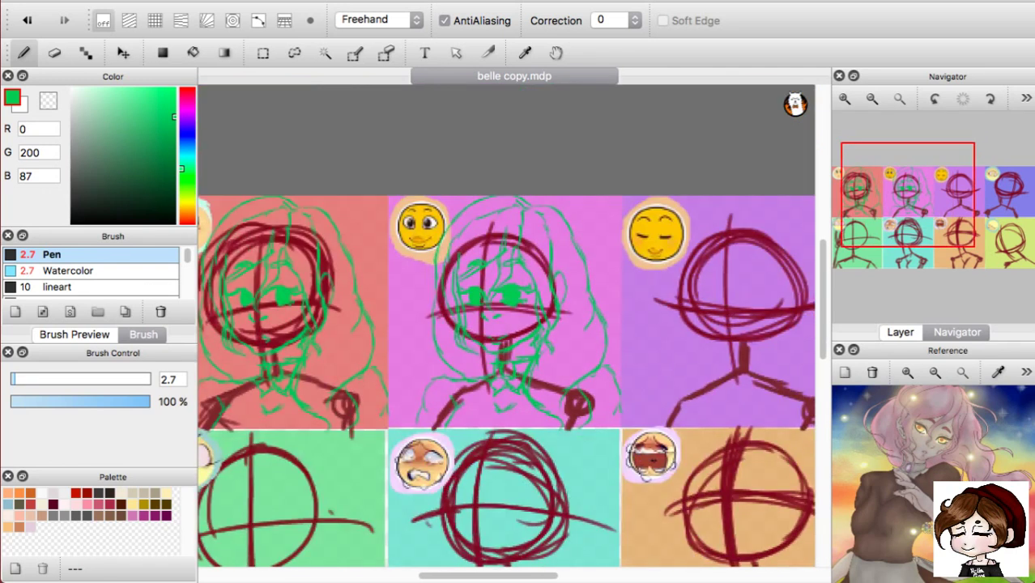
key("super+t")
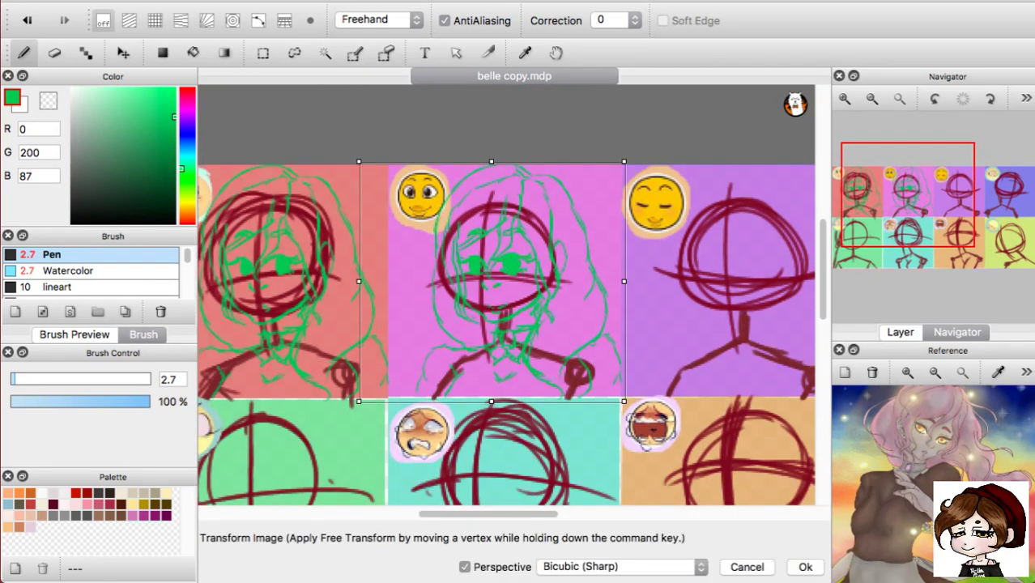
mouse_move(490, 281)
left_mouse_down()
mouse_move(677, 281)
mouse_move(579, 282)
left_mouse_up()
key("Left")
key("Left")
key("Left")
key("Left")
key("Left")
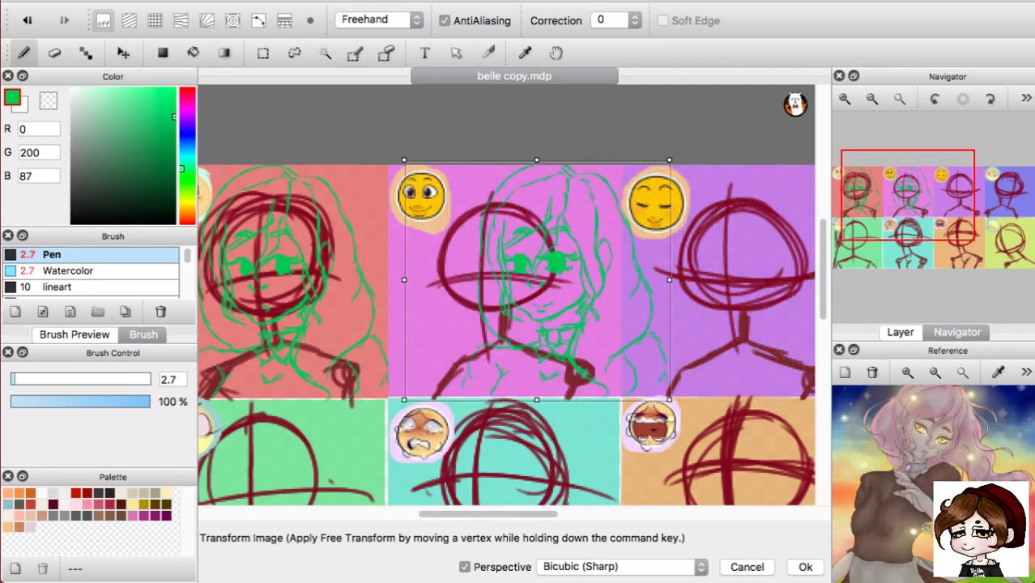
key("Left")
key("Left")
key("Left")
key("Left")
key("Left")
key("Return")
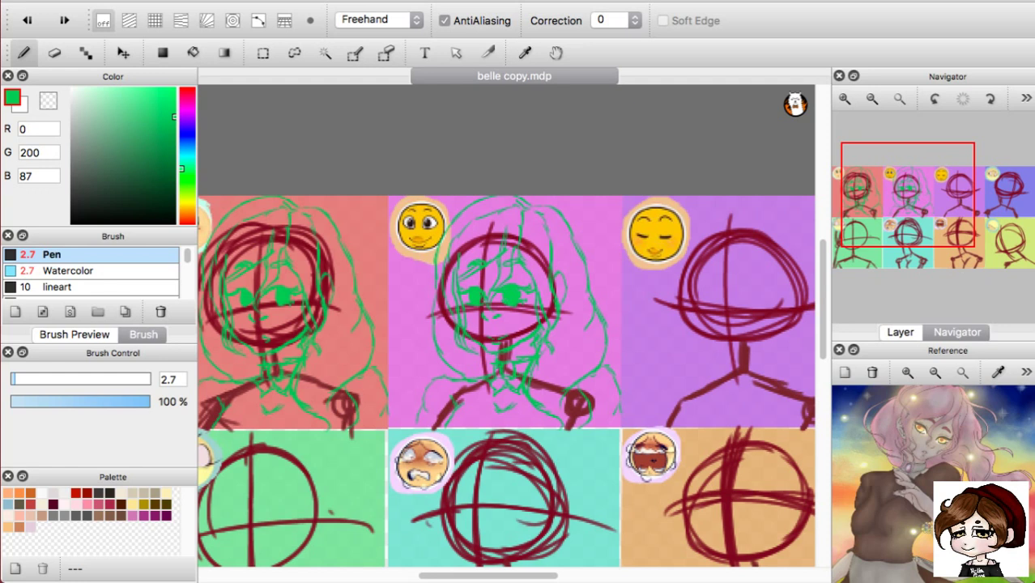
Transform the copied green character sketch, moving it from the magenta panel onto the purple panel's head guide.
key("ctrl+t")
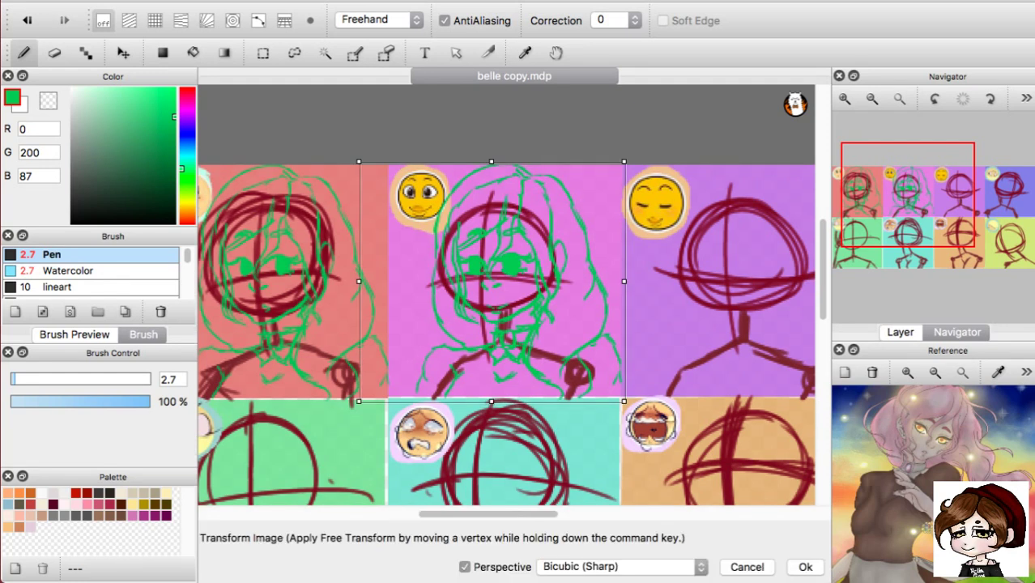
mouse_move(491, 279)
left_mouse_down()
mouse_move(650, 272)
mouse_move(722, 283)
left_mouse_up()
left_click_drag(664, 308, 586, 276)
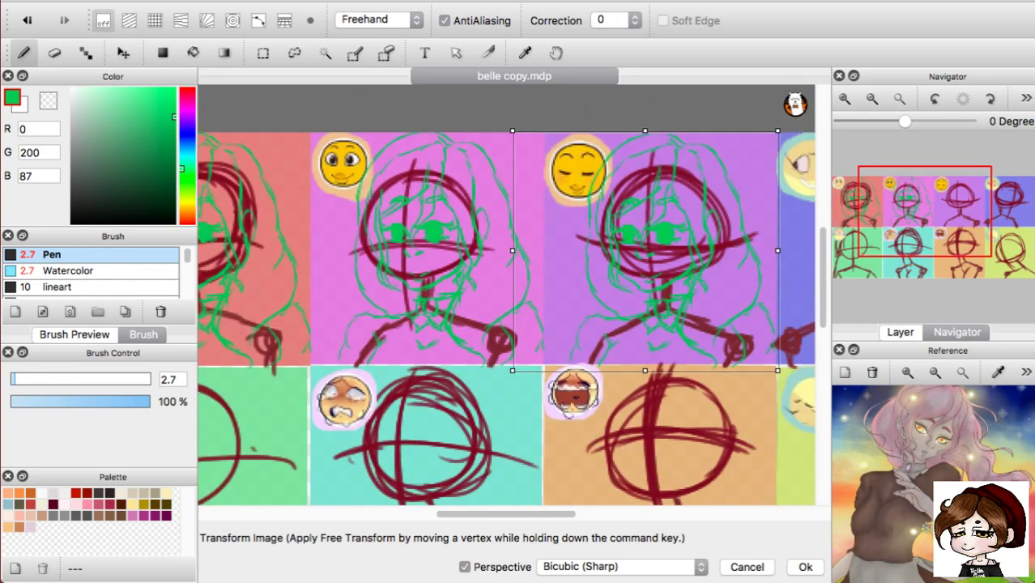
left_click_drag(645, 251, 650, 254)
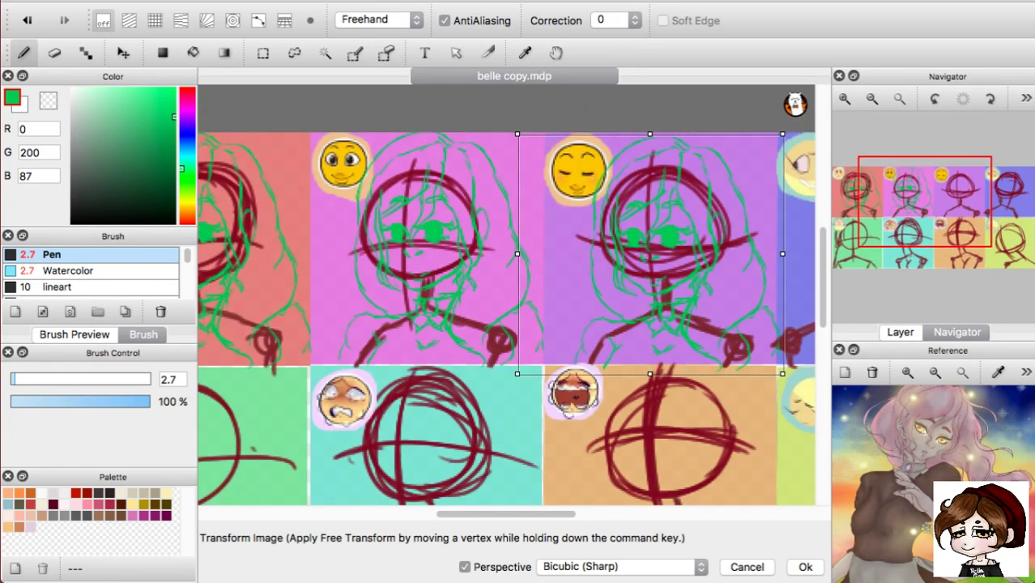
Nudge the copied sketch slightly up and left to align it with the purple panel, and apply the transform.
key("Up")
key("Up")
key("Up")
key("Up")
key("Up")
key("Up")
key("Left")
key("Left")
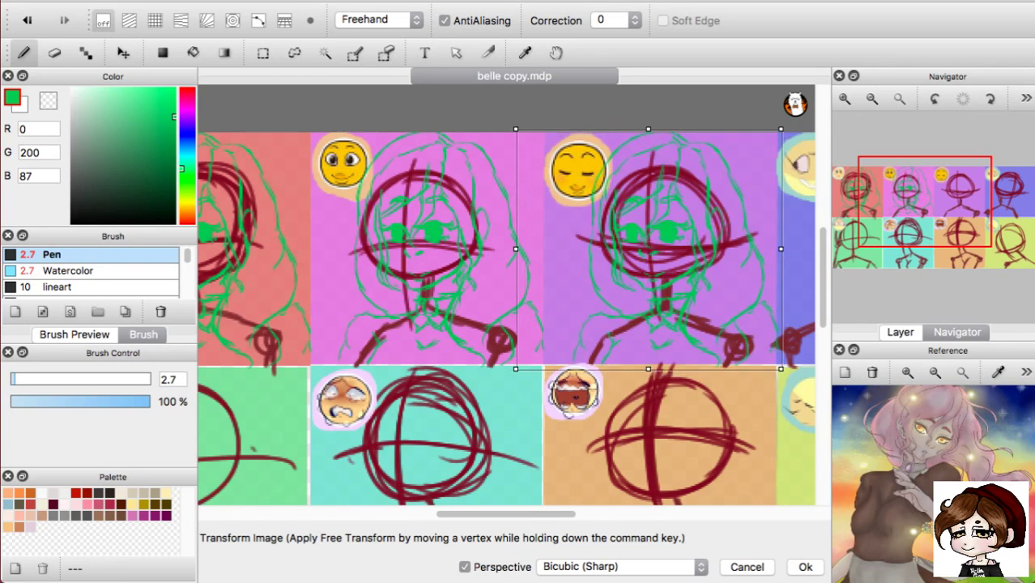
key("Left")
key("Left")
key("Left")
key("Left")
key("Return")
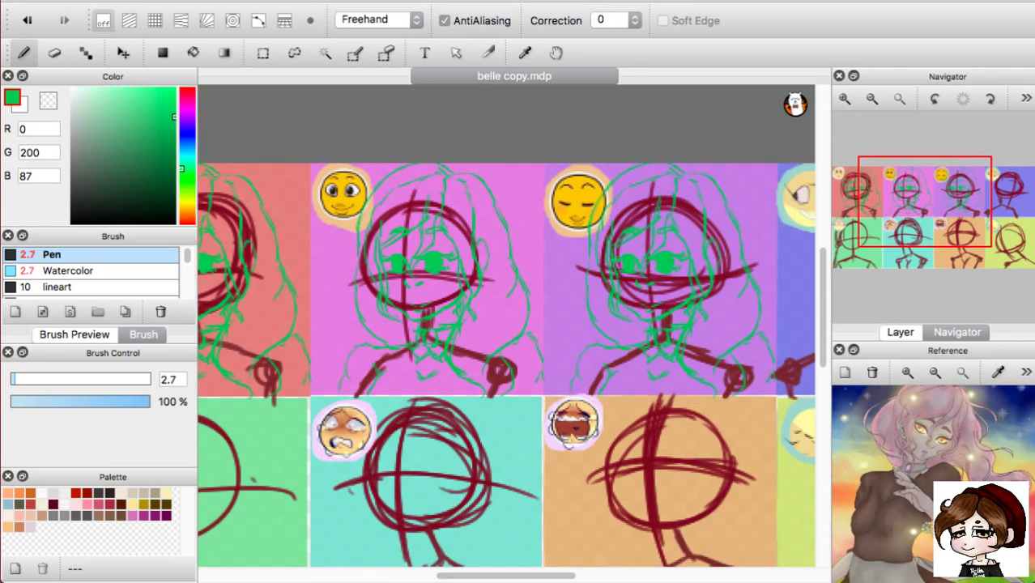
Erase both open eyes, including lashes and irises, from the copied face sketch in the purple panel.
key("z")
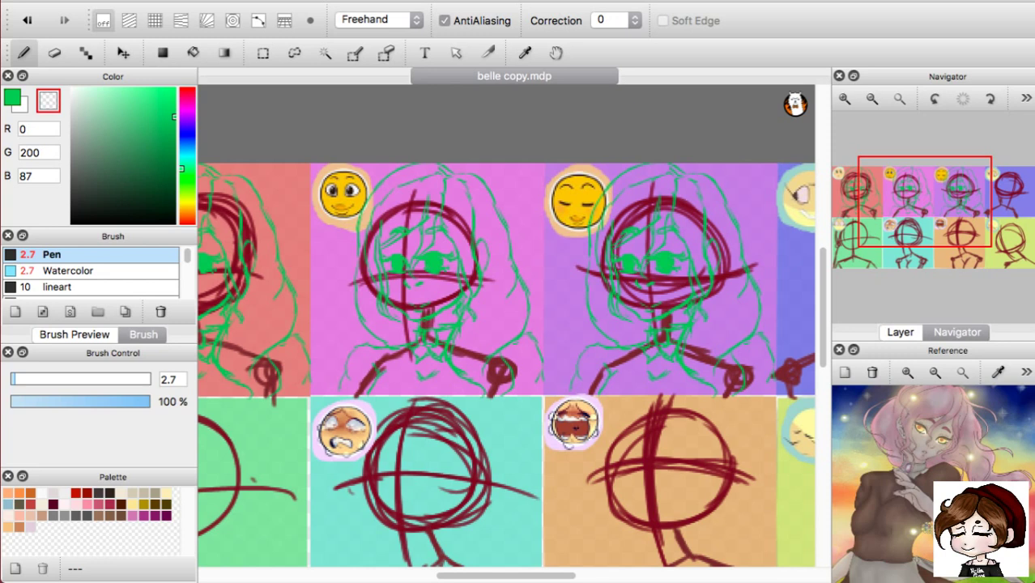
key("super+Up")
key("super+Up")
scroll(507, 326, "right", 5)
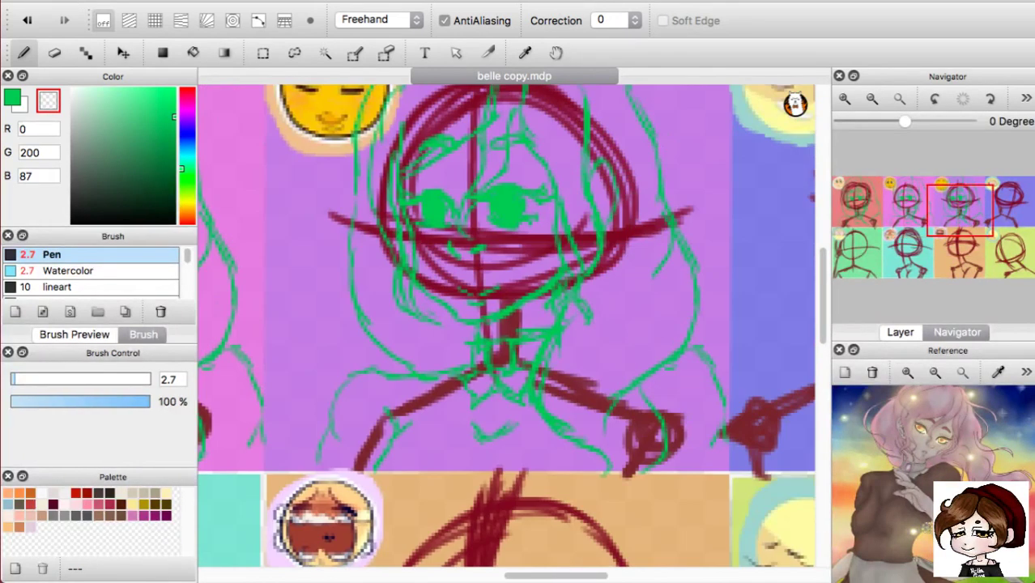
scroll(507, 325, "up", 1)
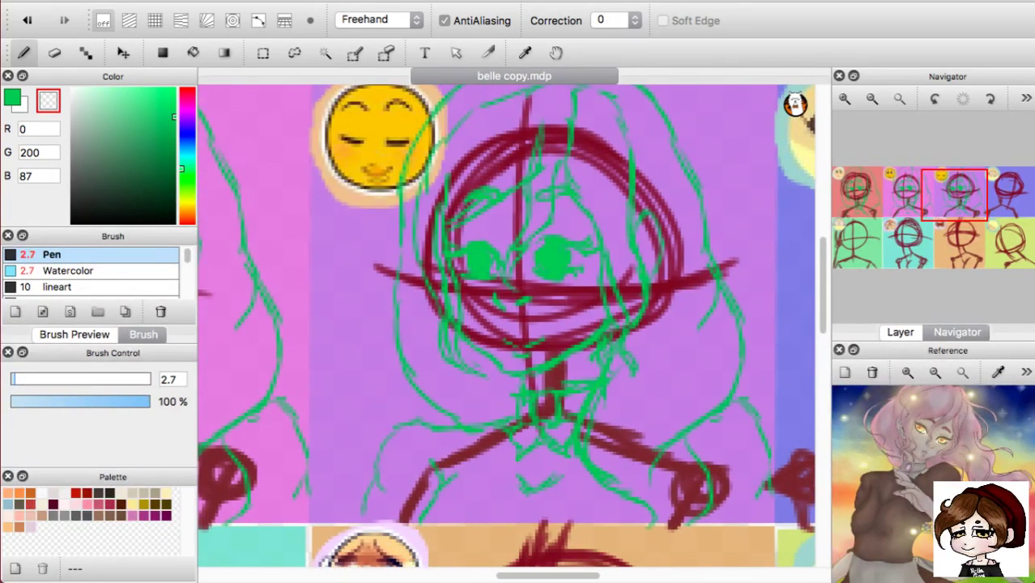
mouse_move(538, 251)
left_mouse_down()
mouse_move(547, 241)
mouse_move(552, 263)
mouse_move(565, 248)
mouse_move(547, 275)
mouse_move(575, 268)
left_mouse_up()
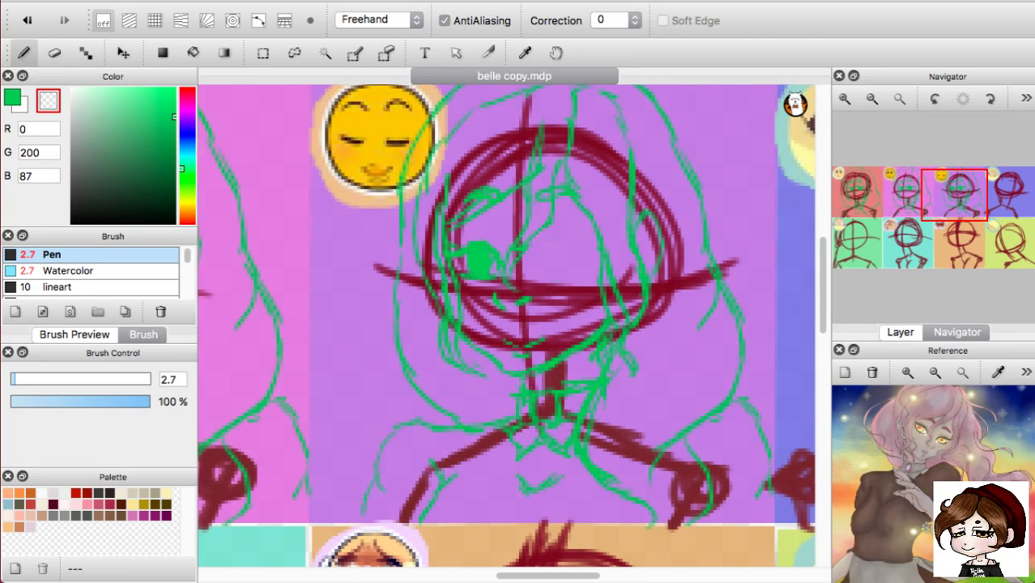
mouse_move(490, 245)
left_mouse_down()
mouse_move(491, 262)
mouse_move(458, 276)
left_mouse_up()
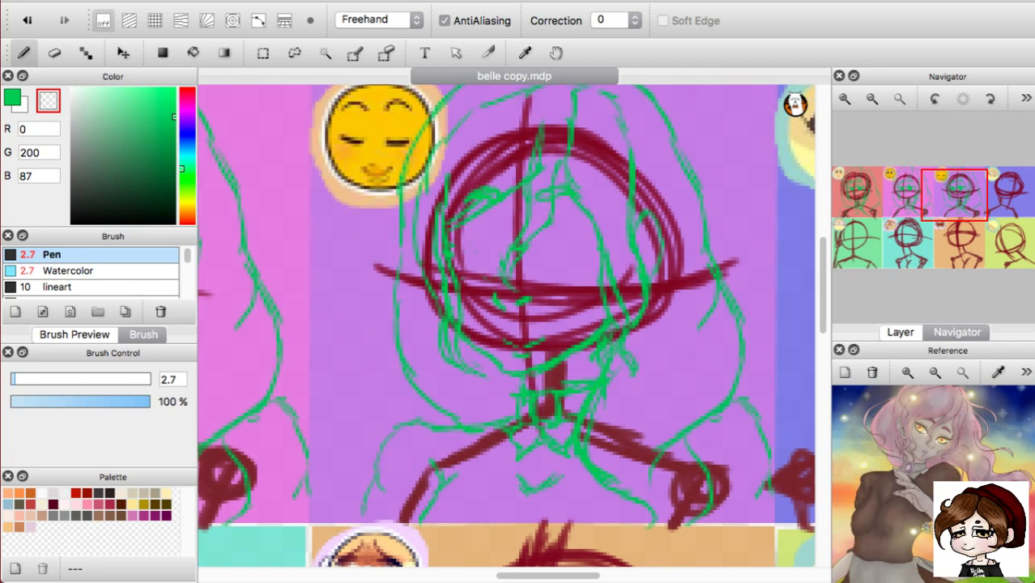
Draw closed eyes on the purple panel's face with thick green lash lines and light lid creases.
key("z")
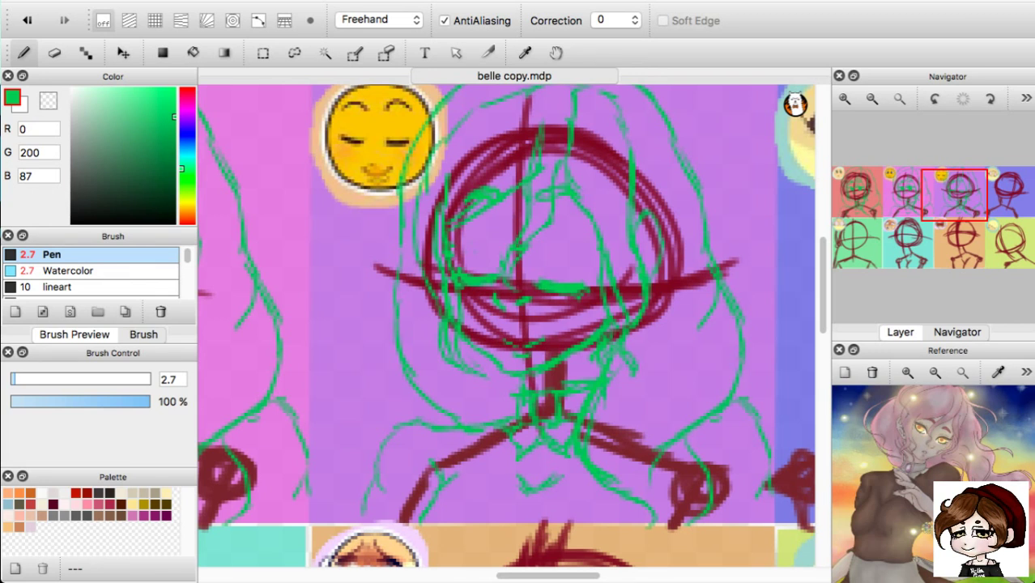
key("super+Tab")
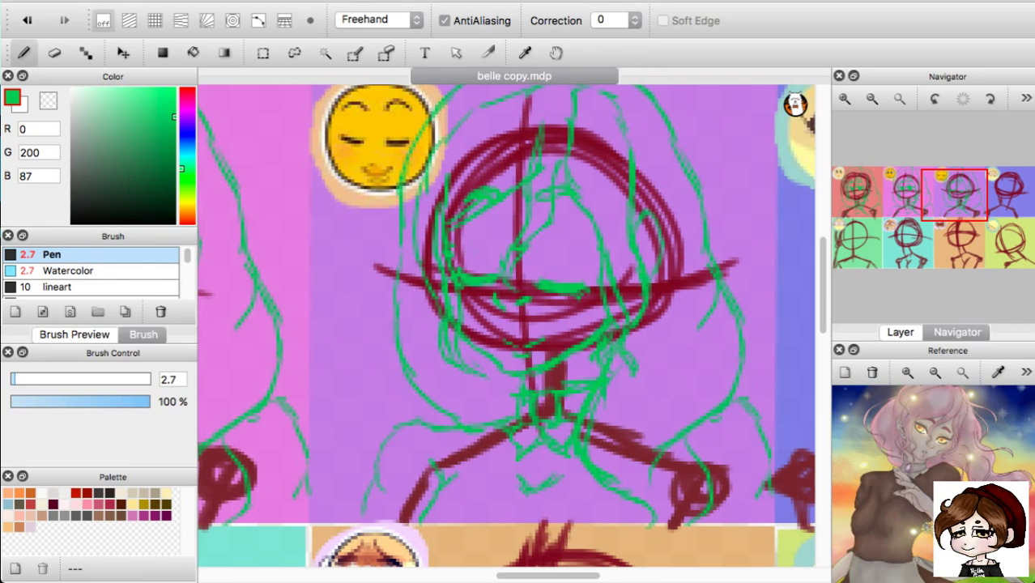
key("super+Tab")
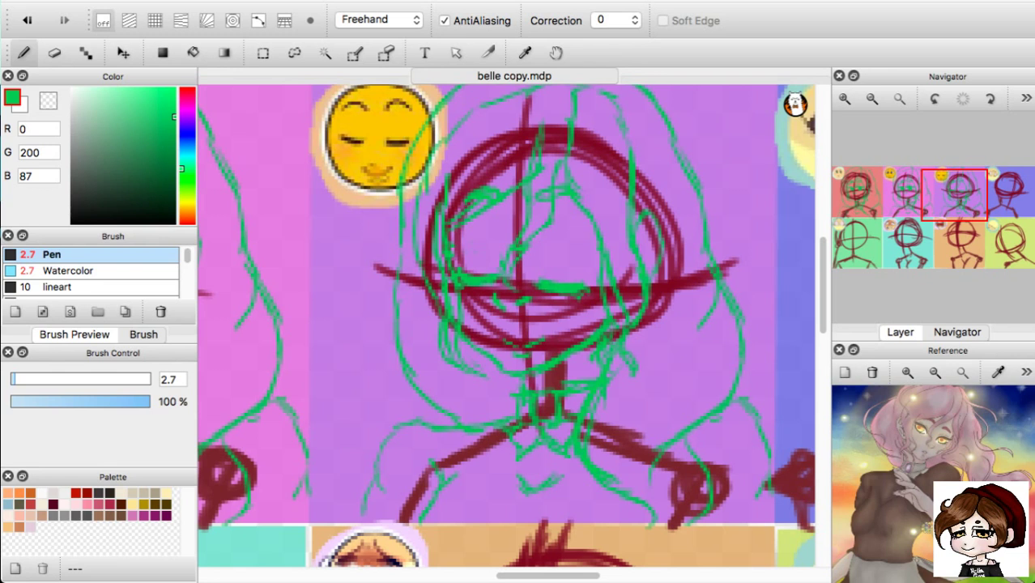
key("super+Tab")
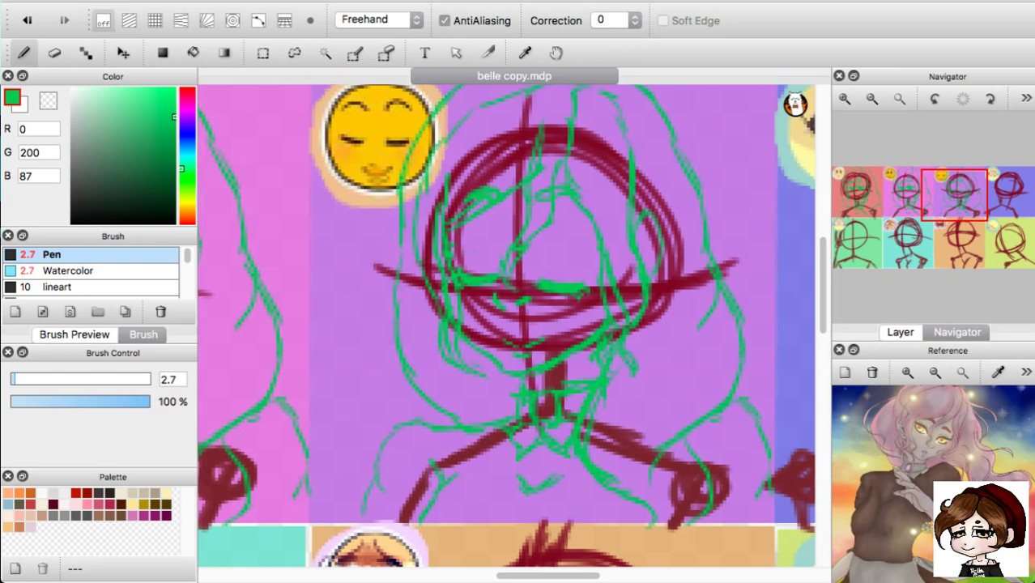
scroll(506, 325, "down", 2)
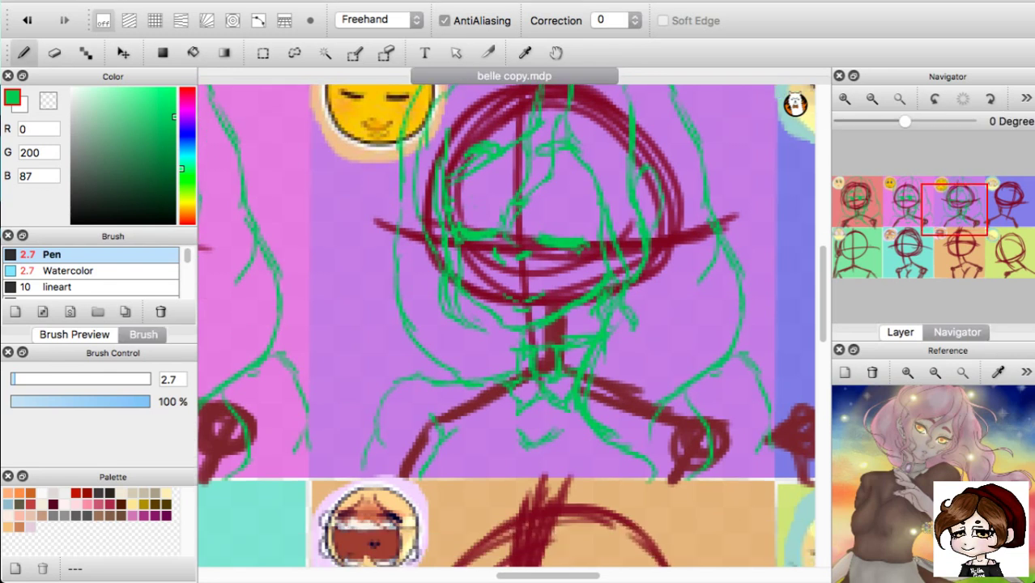
scroll(506, 326, "left", 2)
scroll(506, 326, "up", 1)
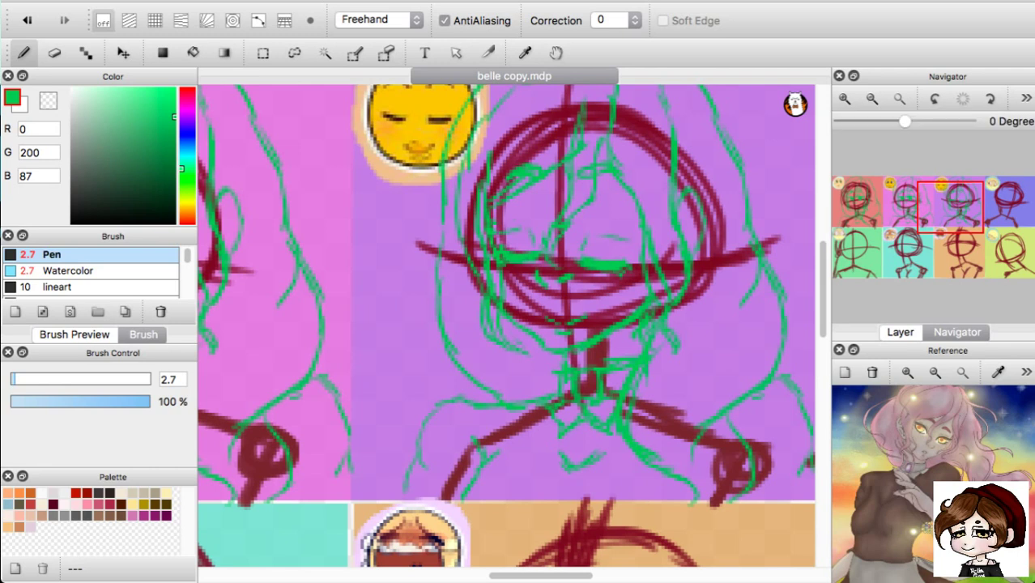
left_click_drag(946, 209, 909, 195)
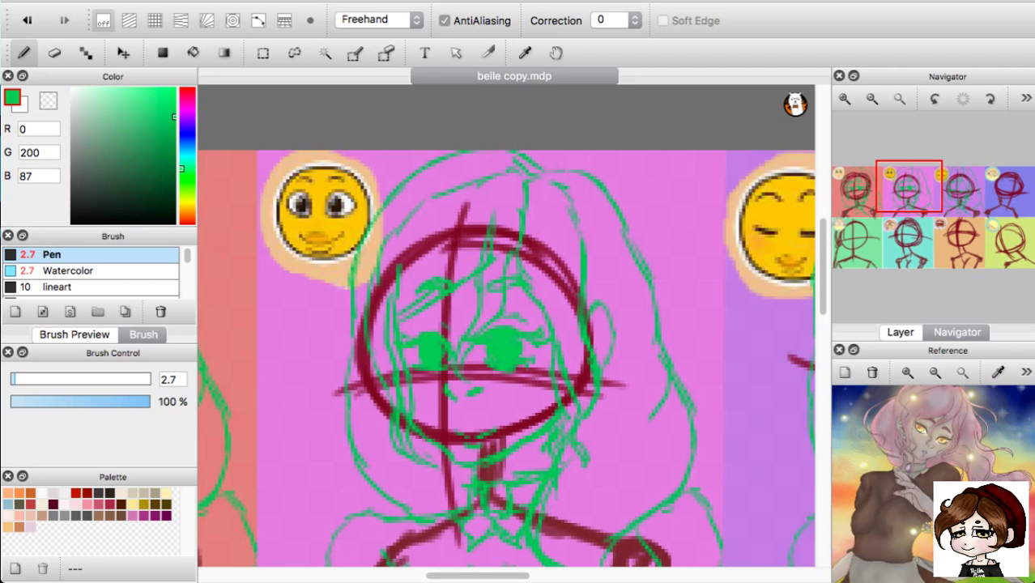
Look over the finished sketches and compare the emojis and head guides of the remaining panels.
left_click_drag(895, 203, 877, 199)
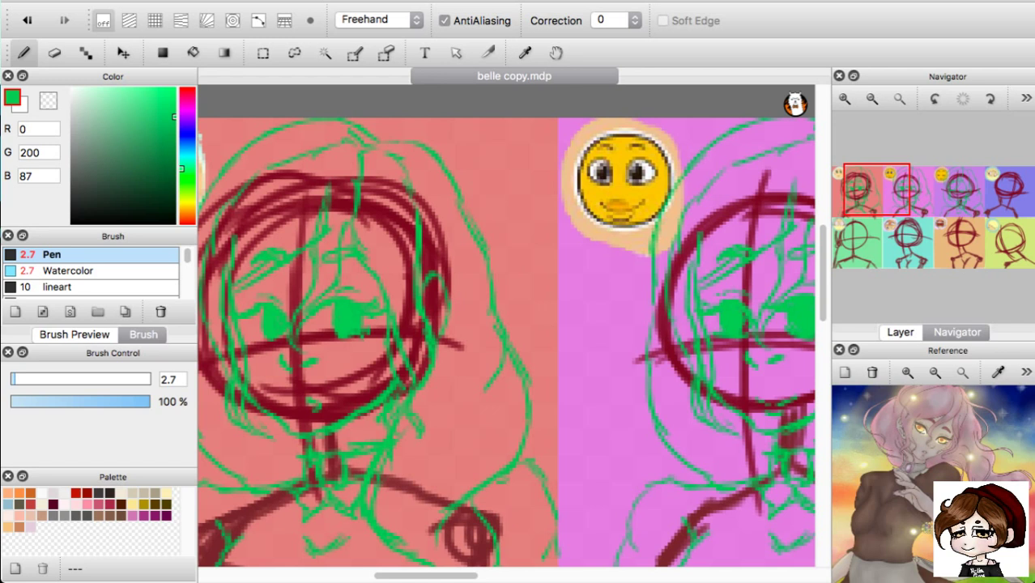
key("super+Tab")
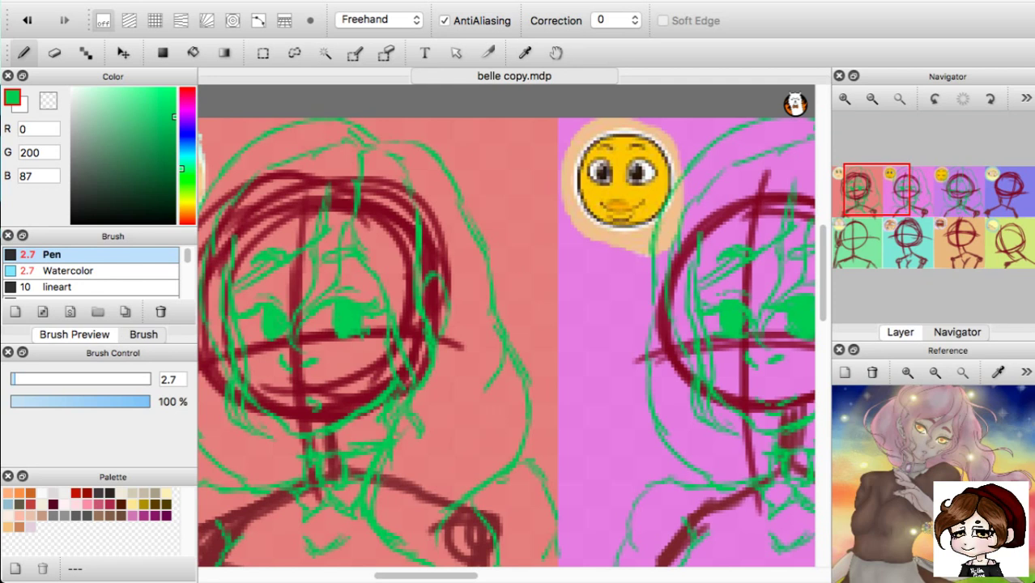
key("super+Tab")
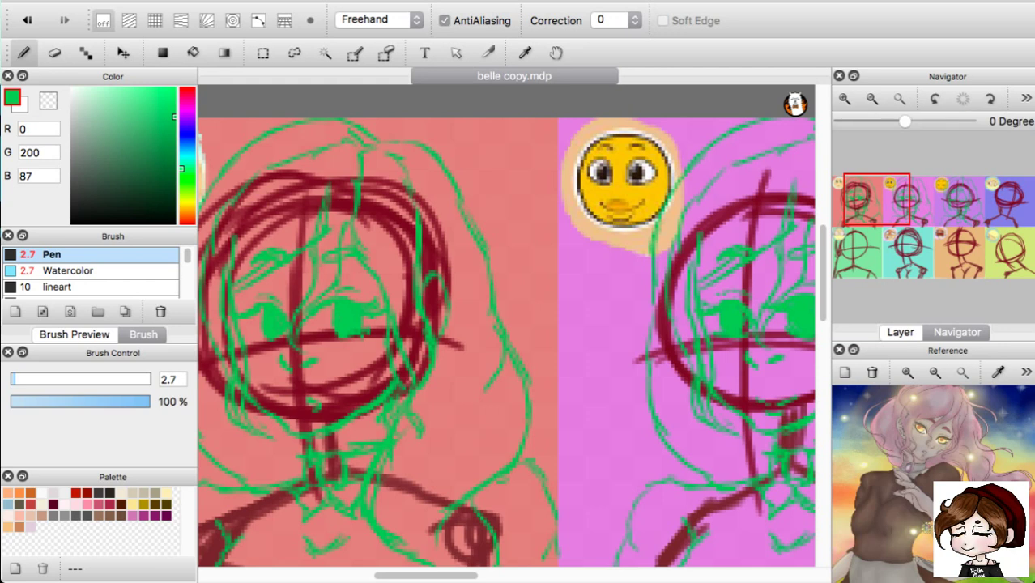
scroll(506, 326, "down", 2)
scroll(506, 326, "right", 10)
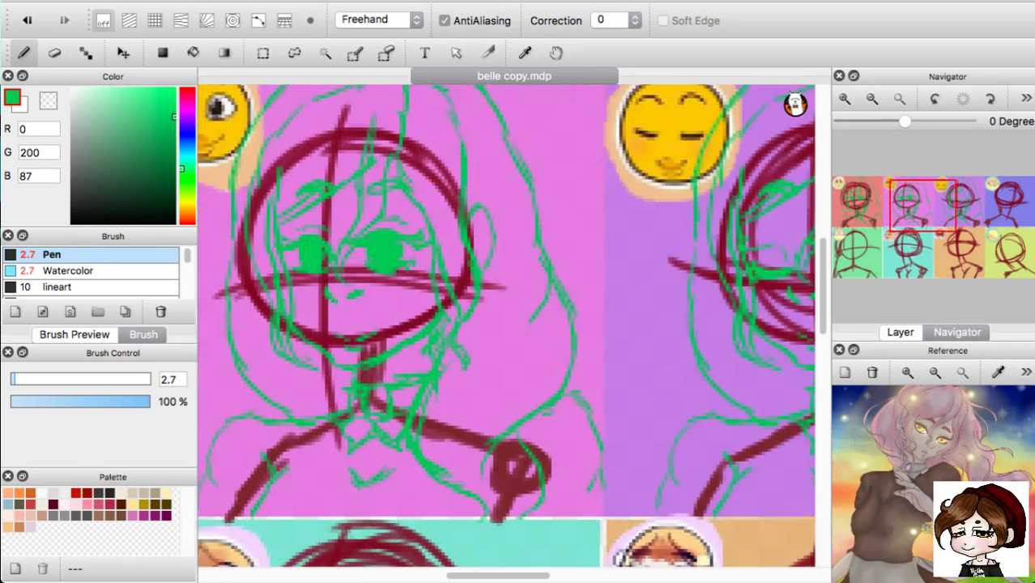
scroll(506, 324, "right", 10)
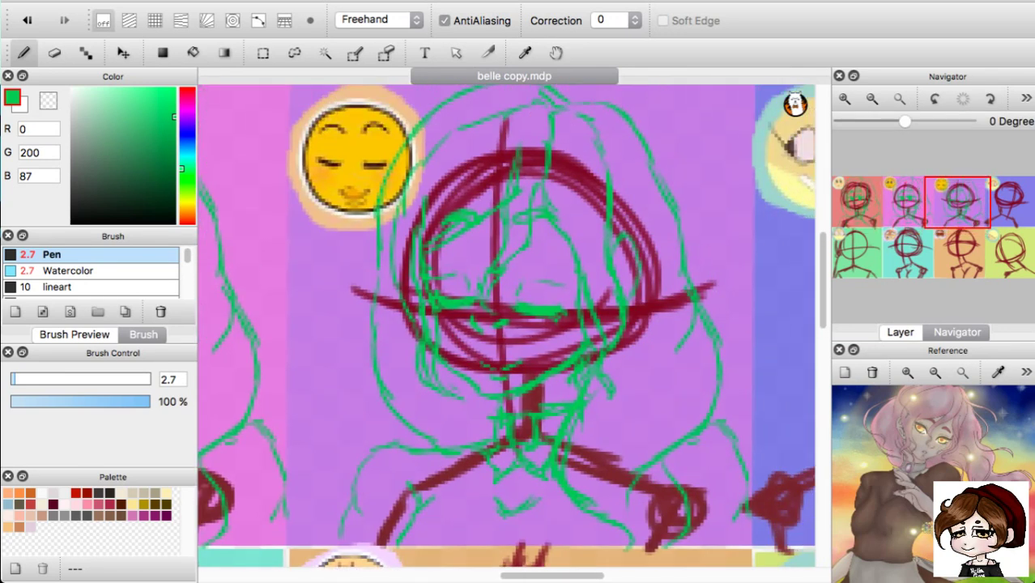
scroll(506, 324, "up", 5)
scroll(506, 324, "left", 10)
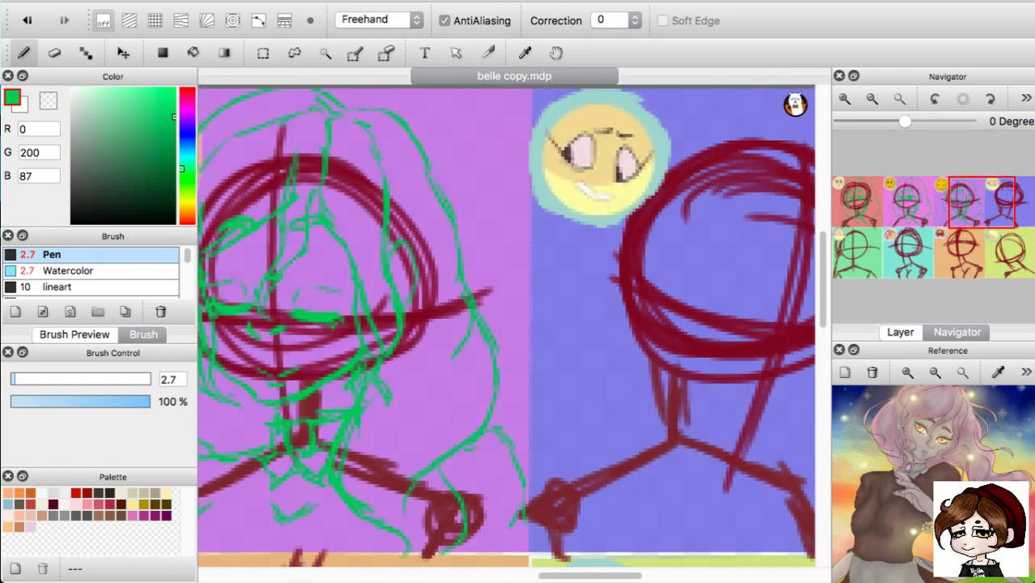
scroll(506, 324, "left", 10)
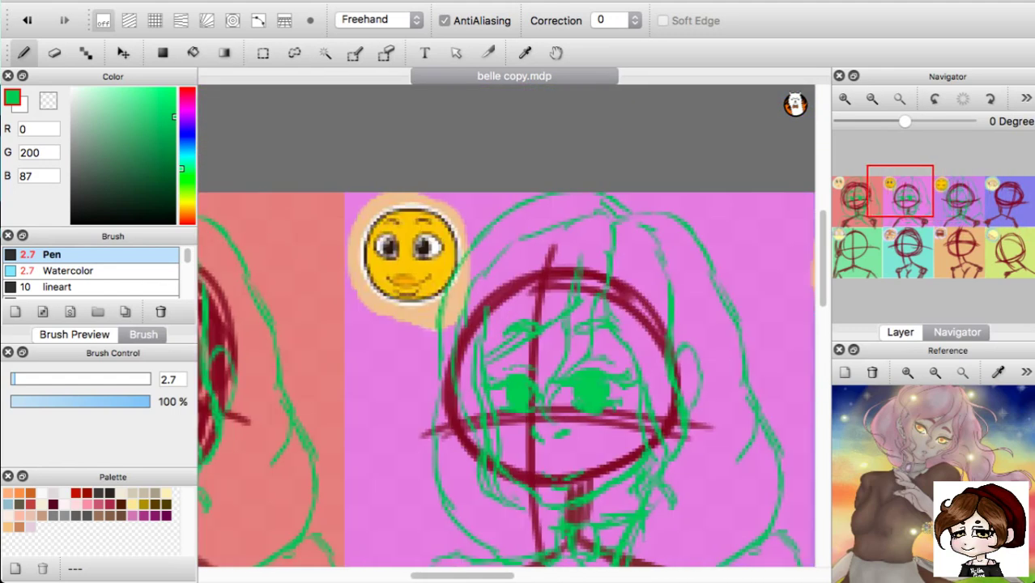
scroll(506, 324, "down", 10)
scroll(506, 324, "right", 5)
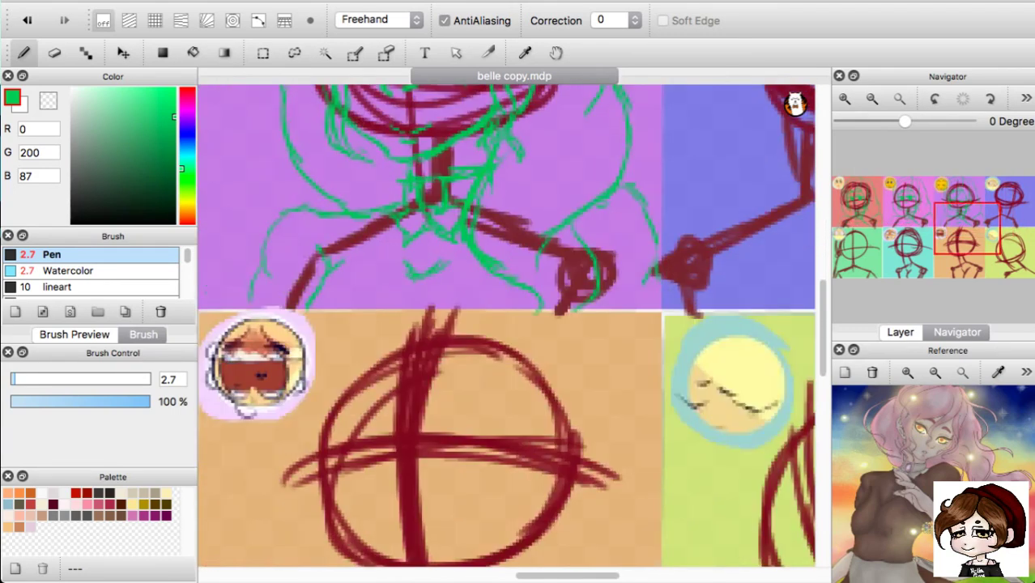
scroll(506, 324, "right", 15)
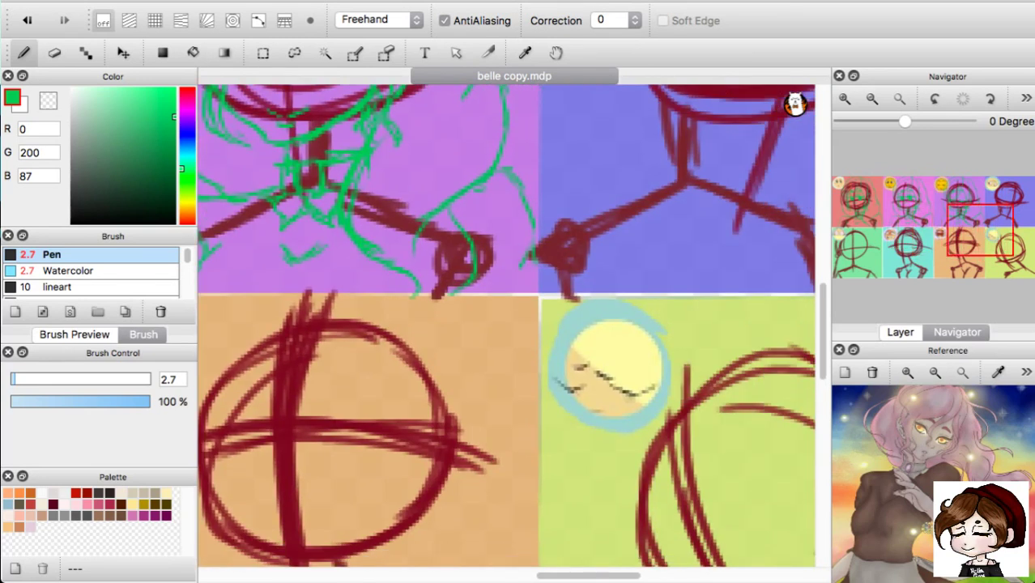
scroll(506, 324, "left", 7)
scroll(506, 324, "right", 5)
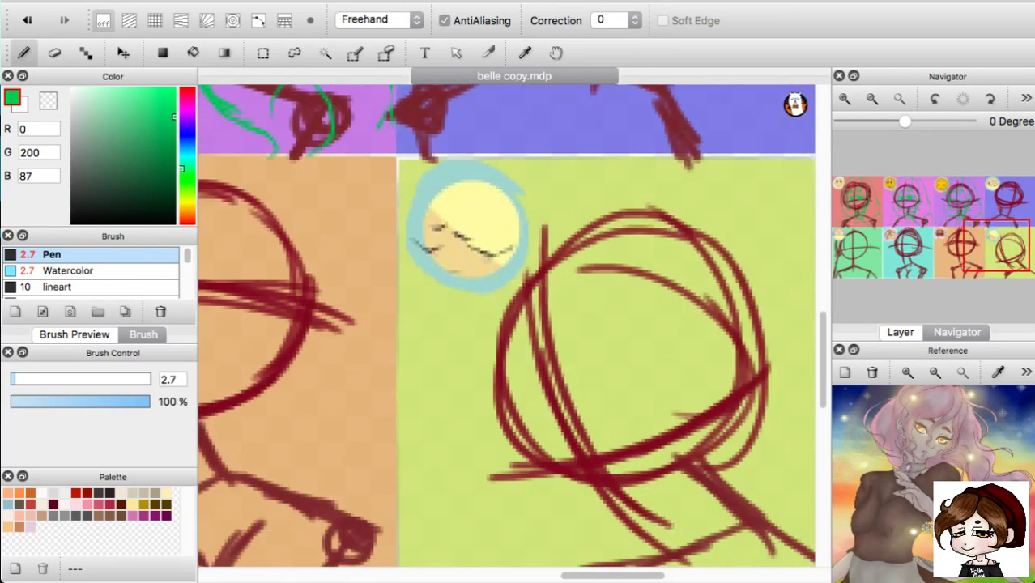
scroll(506, 324, "left", 15)
scroll(506, 324, "left", 5)
scroll(506, 324, "right", 20)
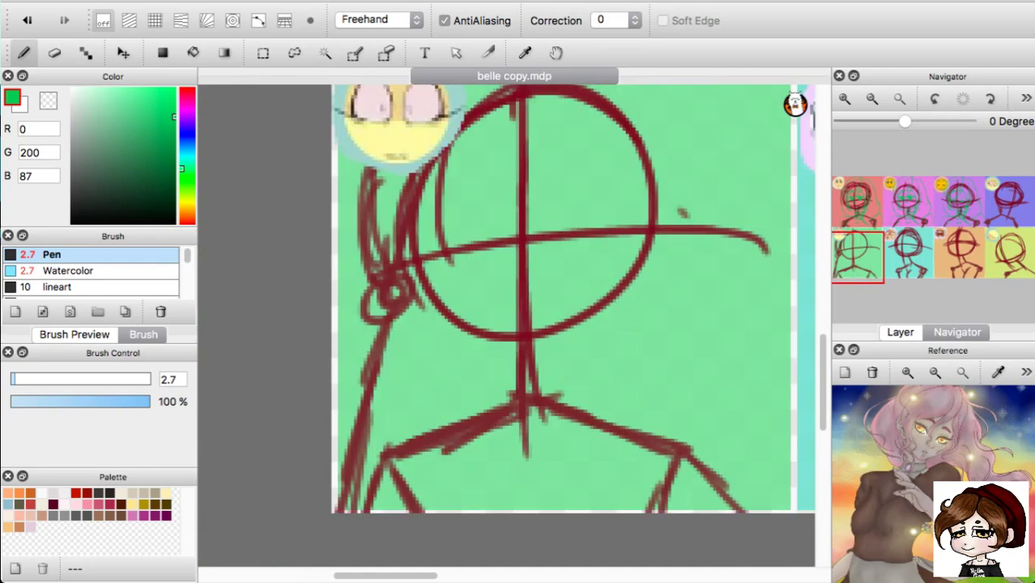
scroll(506, 323, "up", 4)
scroll(506, 324, "up", 5)
scroll(506, 324, "left", 12)
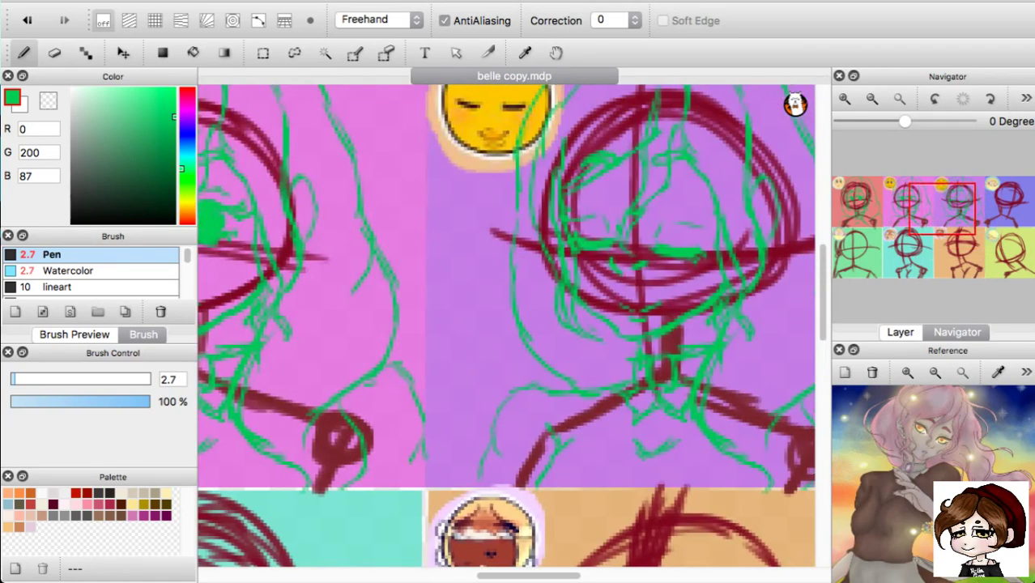
Draw the first eye in the blue panel with green lash strokes and a lower lid, near the far edge of the head guide.
scroll(506, 324, "right", 20)
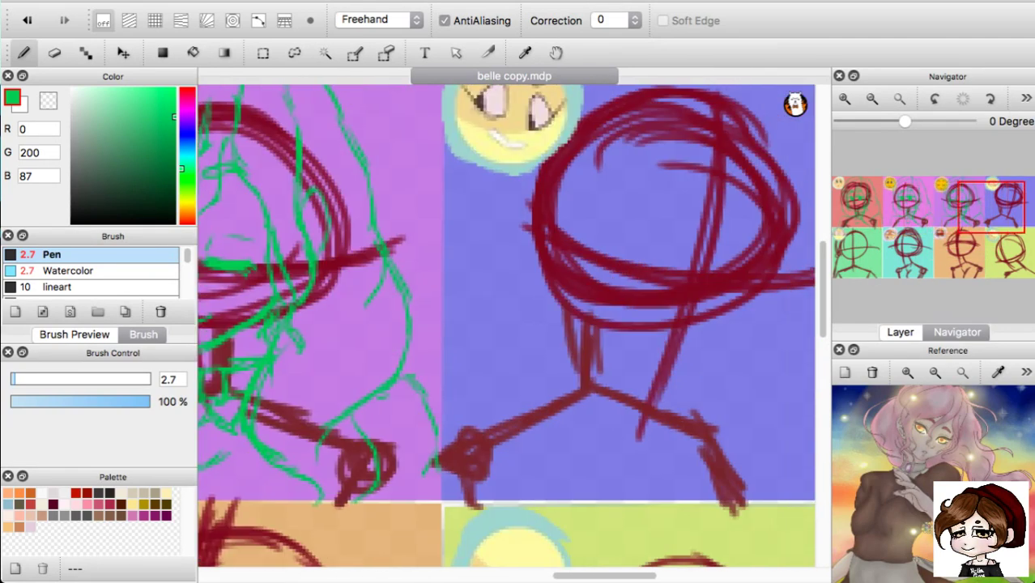
scroll(506, 324, "left", 3)
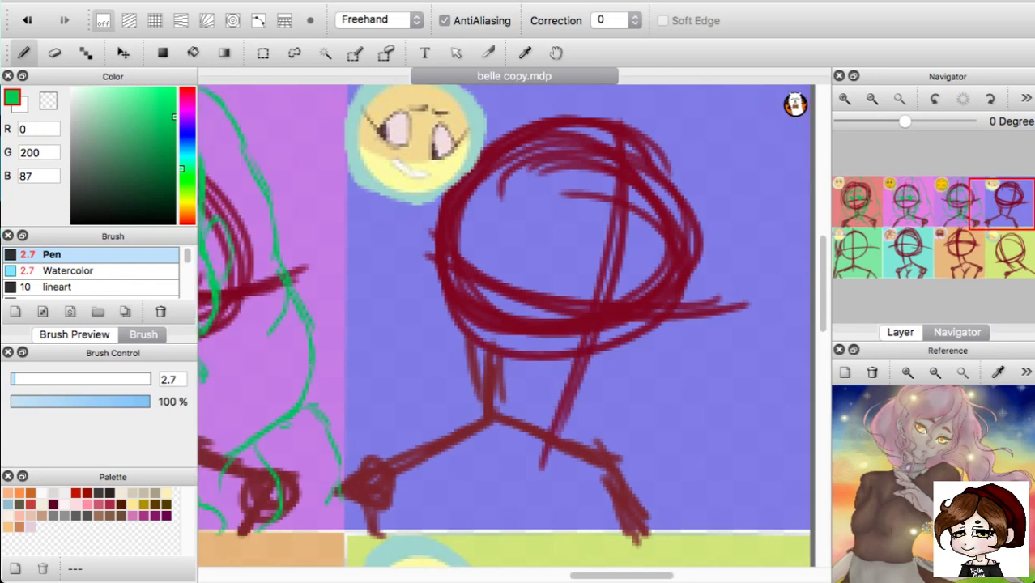
scroll(506, 323, "right", 3)
scroll(506, 324, "up", 2)
scroll(506, 324, "up", 1)
scroll(506, 323, "down", 1)
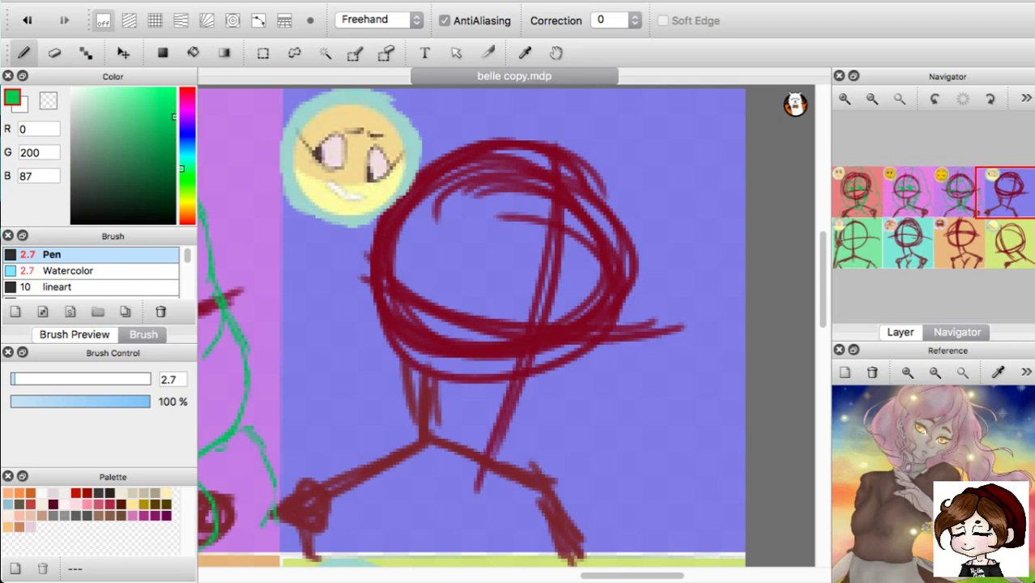
left_click_drag(564, 304, 620, 283)
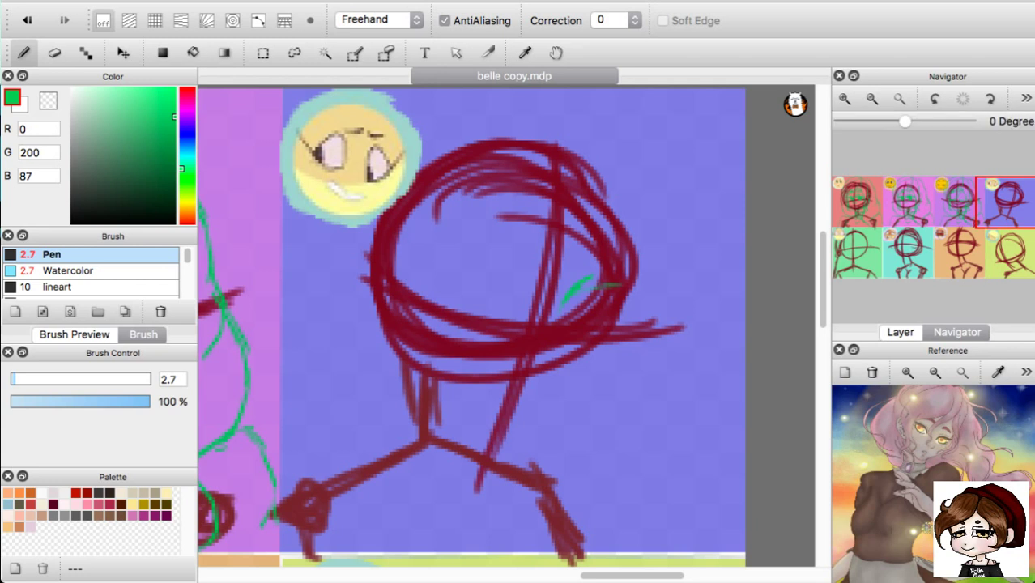
left_click(872, 98)
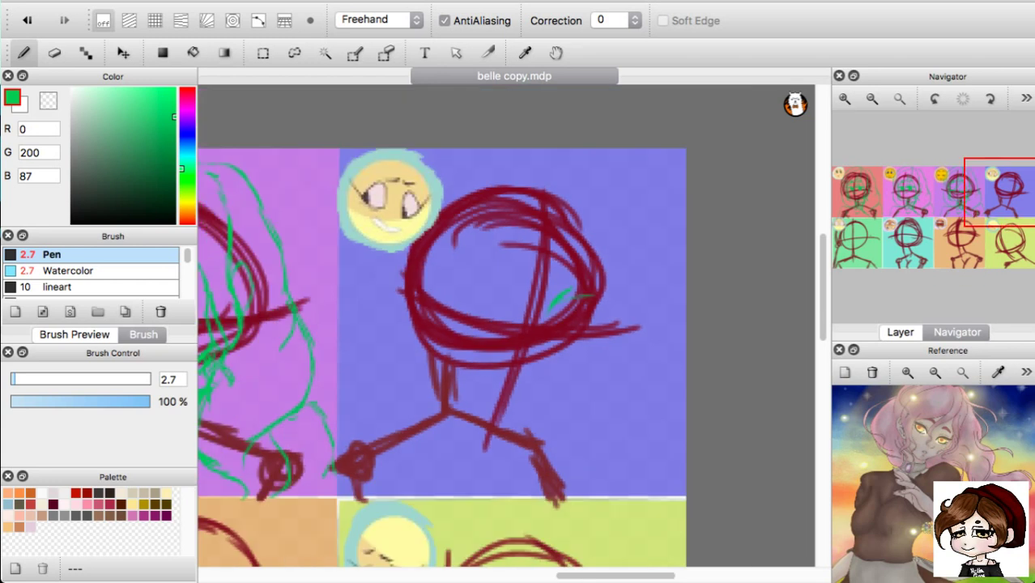
left_click_drag(576, 296, 594, 309)
left_click_drag(1004, 202, 988, 205)
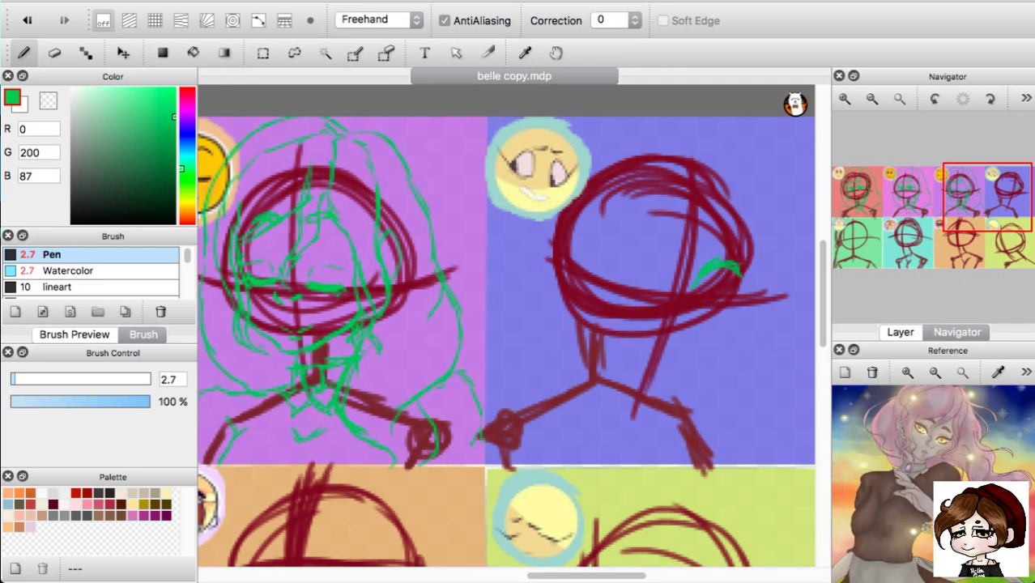
mouse_move(729, 267)
left_mouse_down()
mouse_move(757, 277)
mouse_move(701, 296)
left_mouse_up()
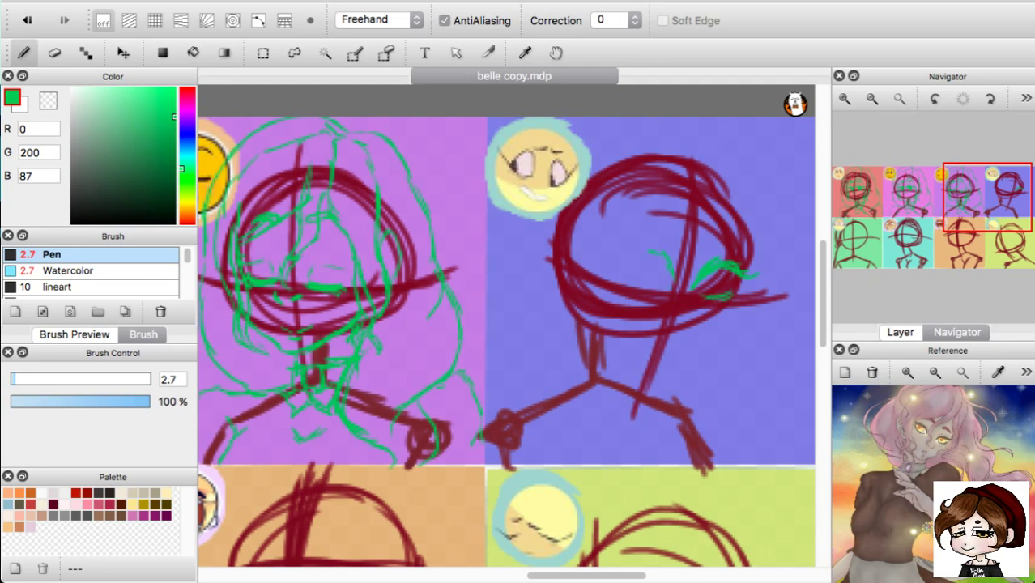
Draw the second eye's arched lash line and lower lid, the small nose and the eyebrows on the blue panel's face.
left_click_drag(668, 260, 635, 257)
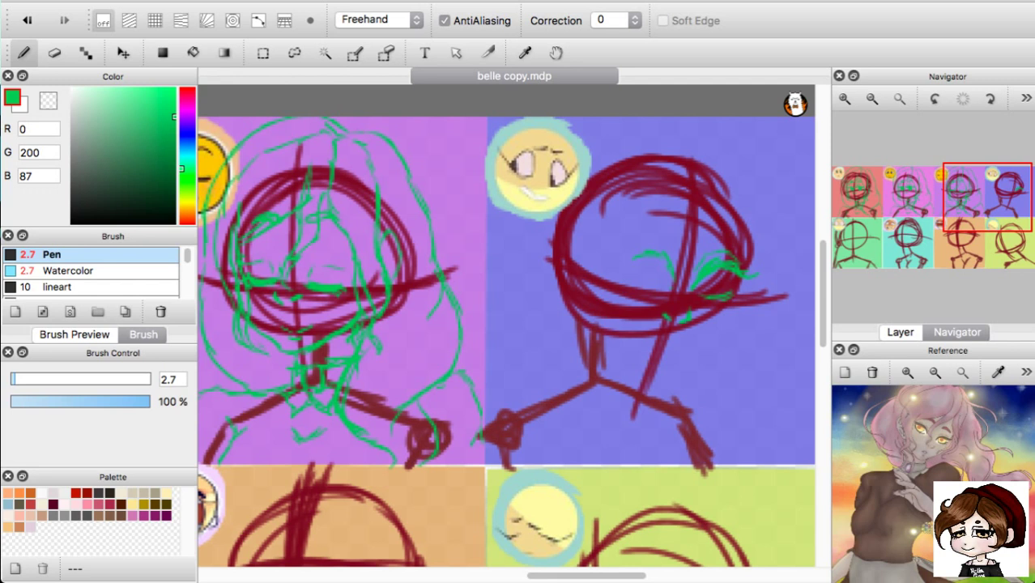
left_click_drag(667, 315, 675, 321)
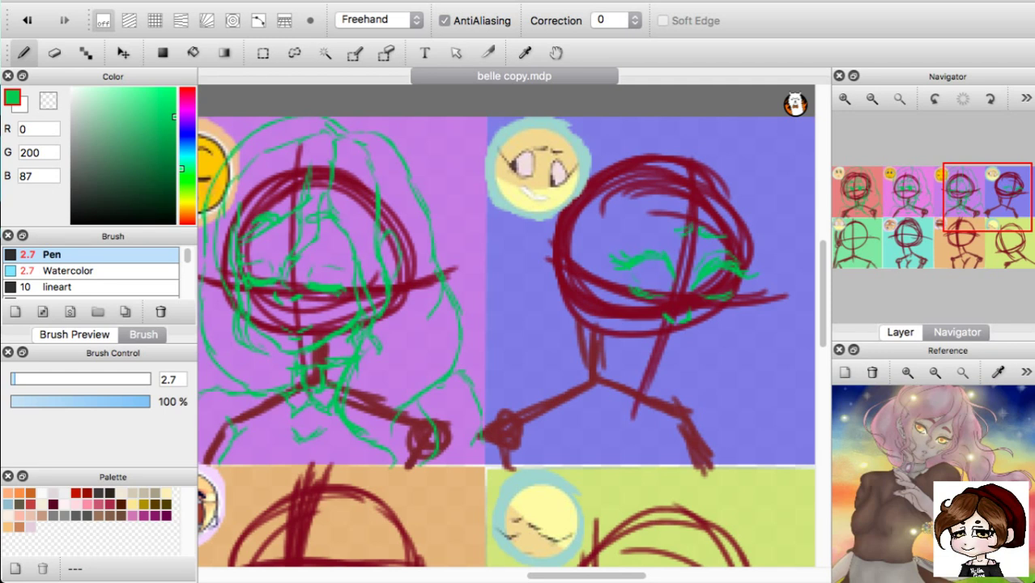
key("super+z")
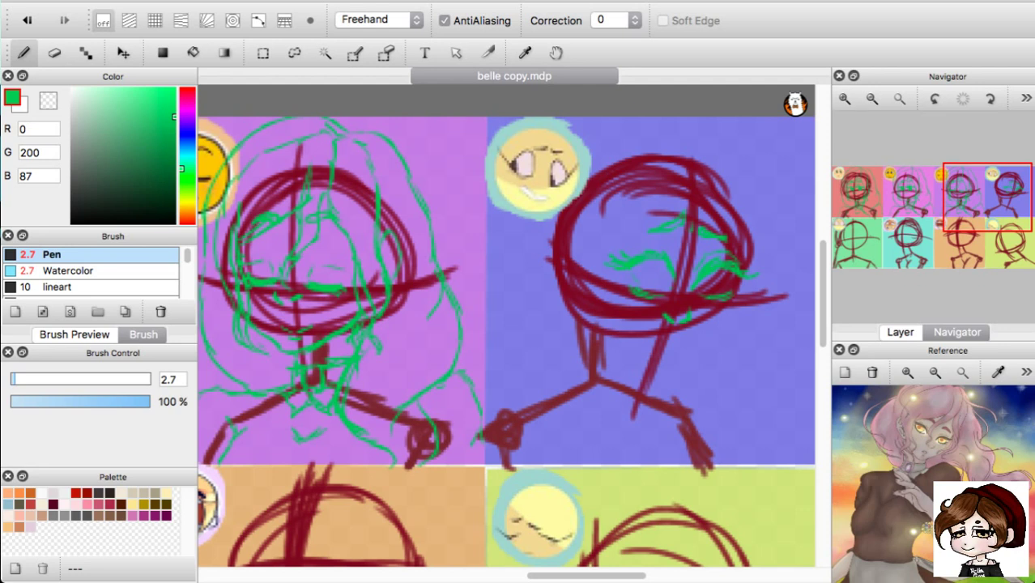
Sketch green hair over the blue panel's head guide, with bangs between the eyes, a long side lock and a crown curve.
left_click_drag(1006, 206, 977, 208)
scroll(506, 324, "left", 10)
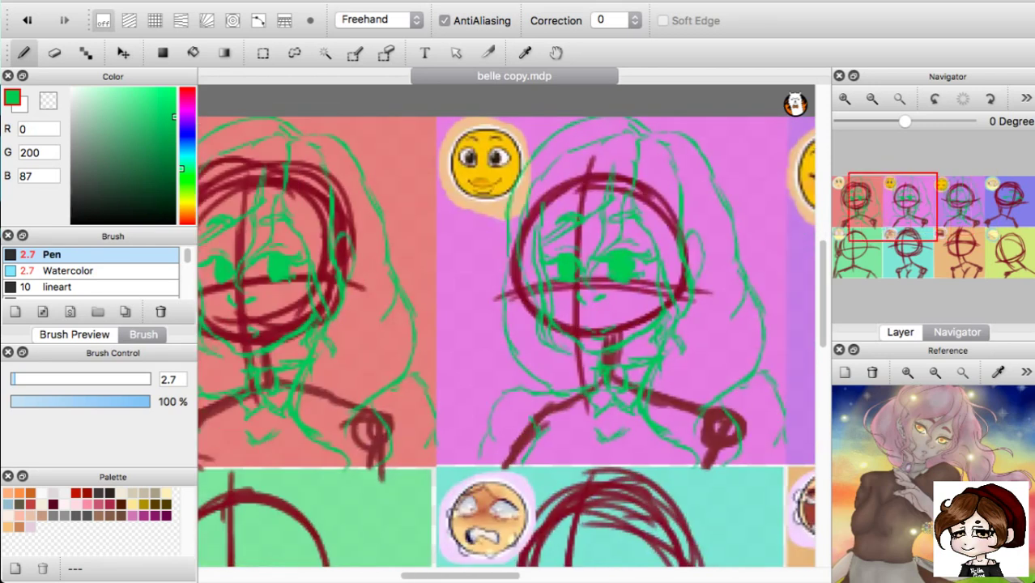
scroll(506, 324, "right", 10)
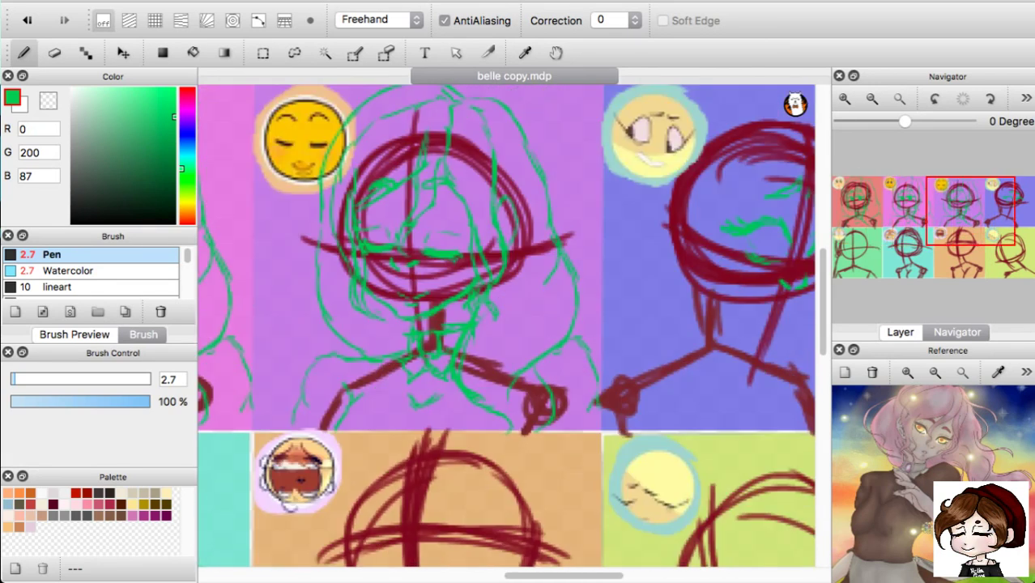
scroll(506, 324, "up", 2)
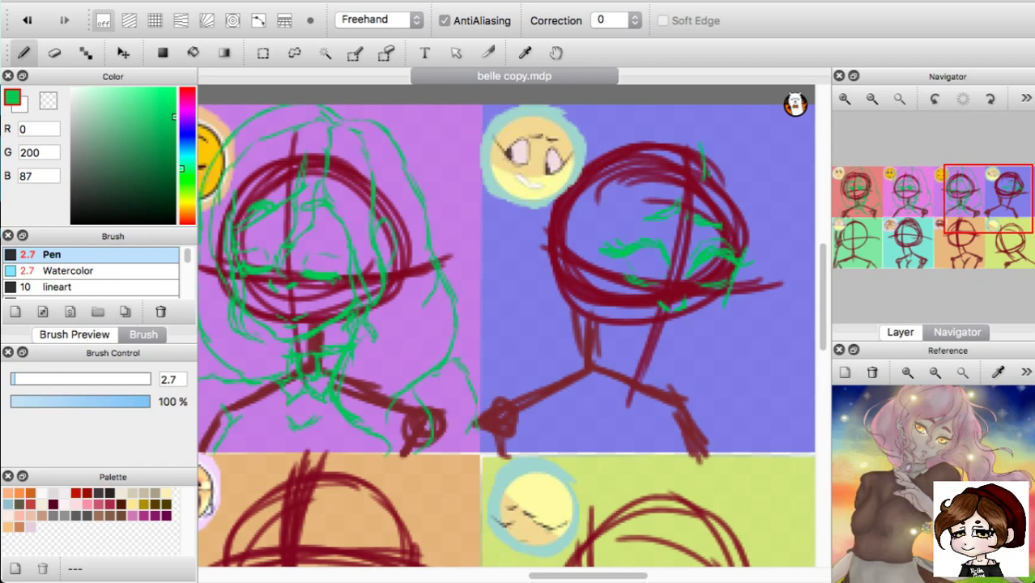
left_click_drag(701, 145, 685, 283)
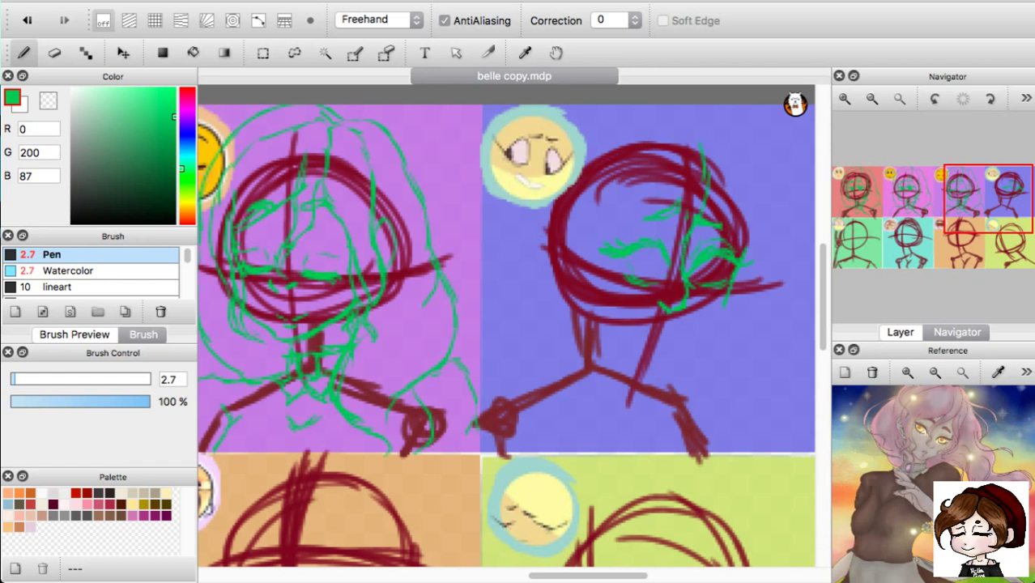
key("super+z")
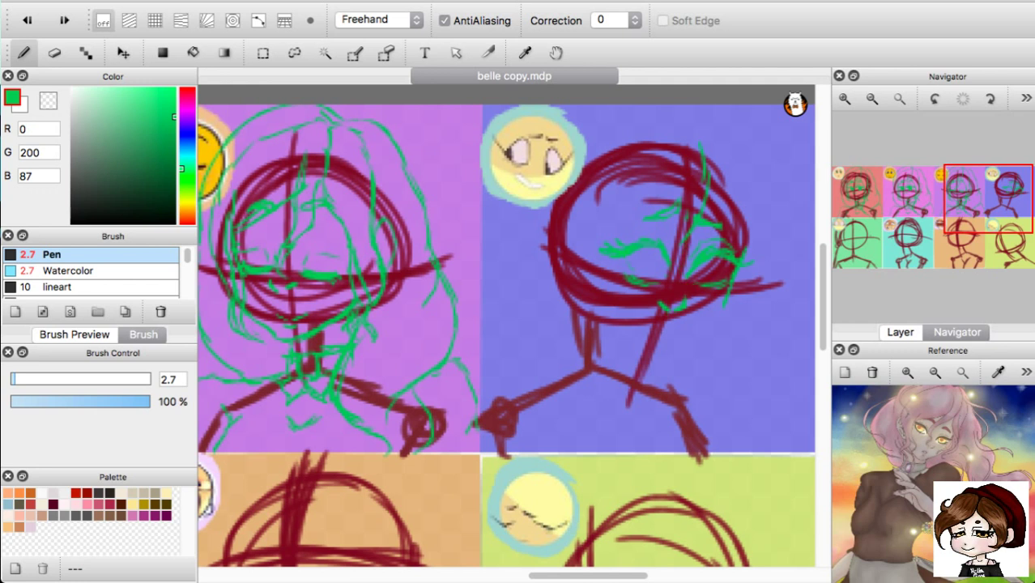
key("super+y")
left_click_drag(692, 164, 683, 209)
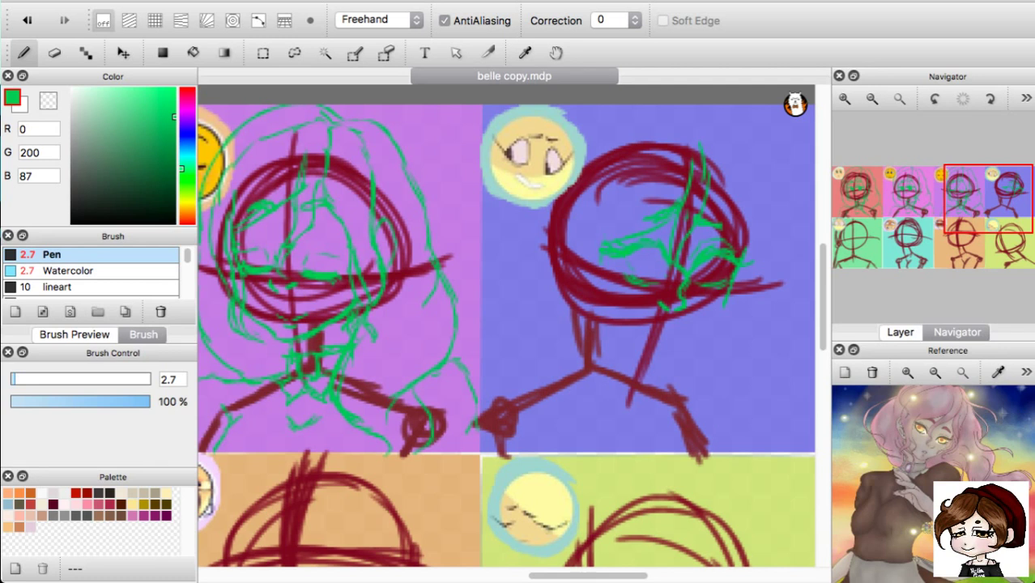
left_click_drag(605, 239, 605, 300)
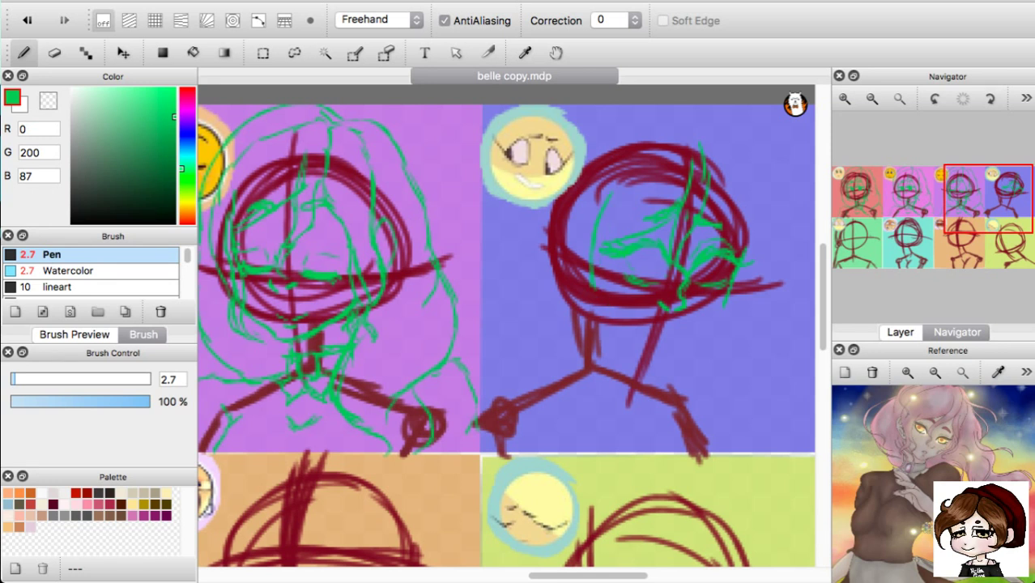
left_click_drag(611, 193, 613, 364)
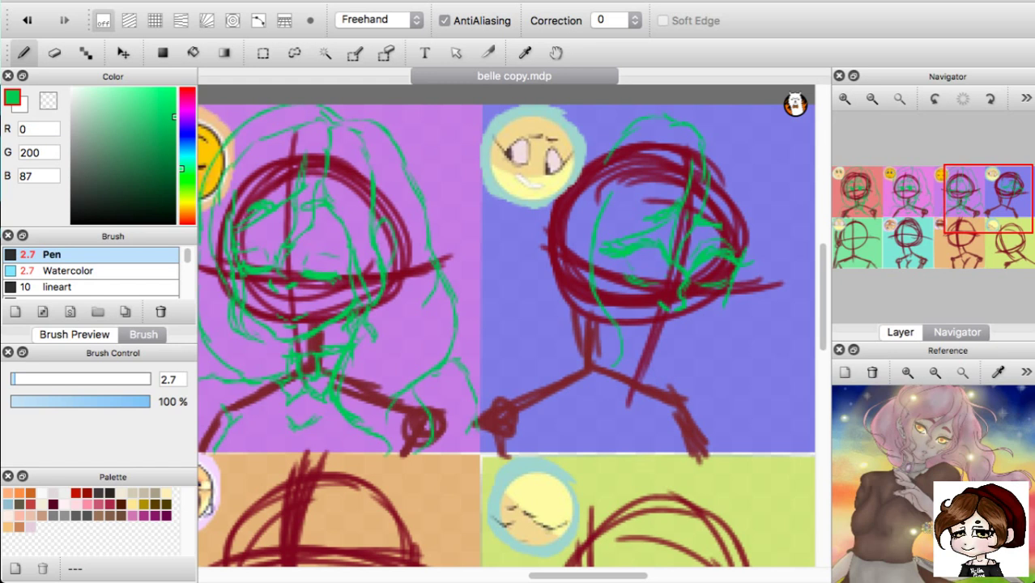
Try drawing the outer hair contour behind the head and wavy strands beside the neck in the blue panel.
mouse_move(614, 150)
left_mouse_down()
mouse_move(593, 179)
mouse_move(571, 170)
mouse_move(551, 229)
left_mouse_up()
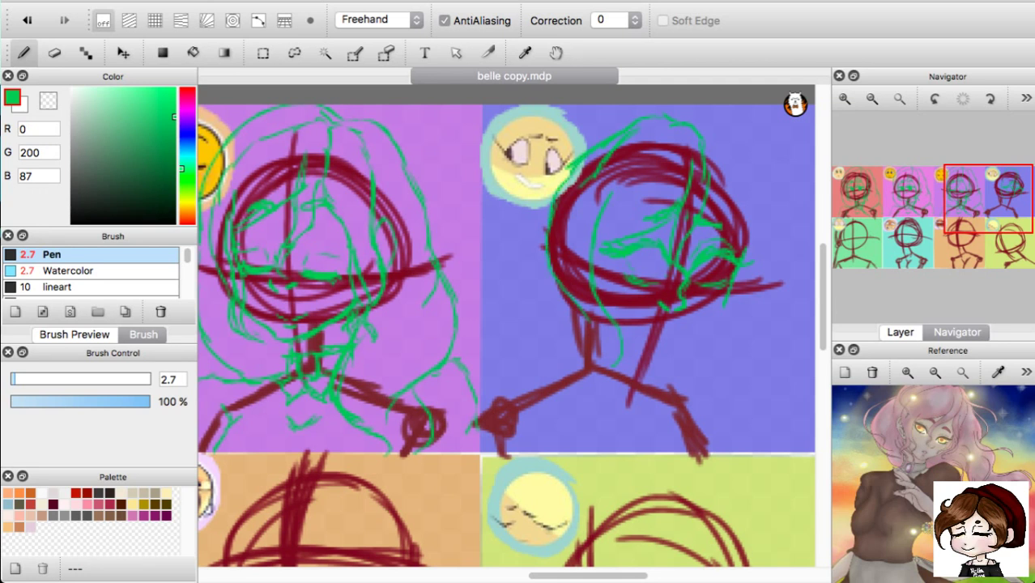
left_click_drag(585, 322, 578, 378)
left_click_drag(593, 338, 582, 357)
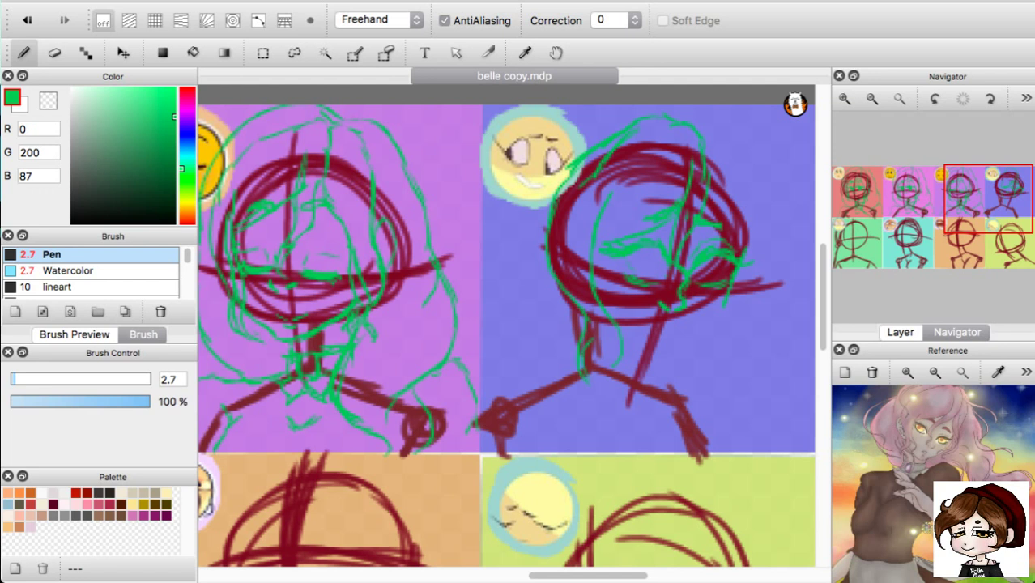
left_click_drag(592, 312, 597, 329)
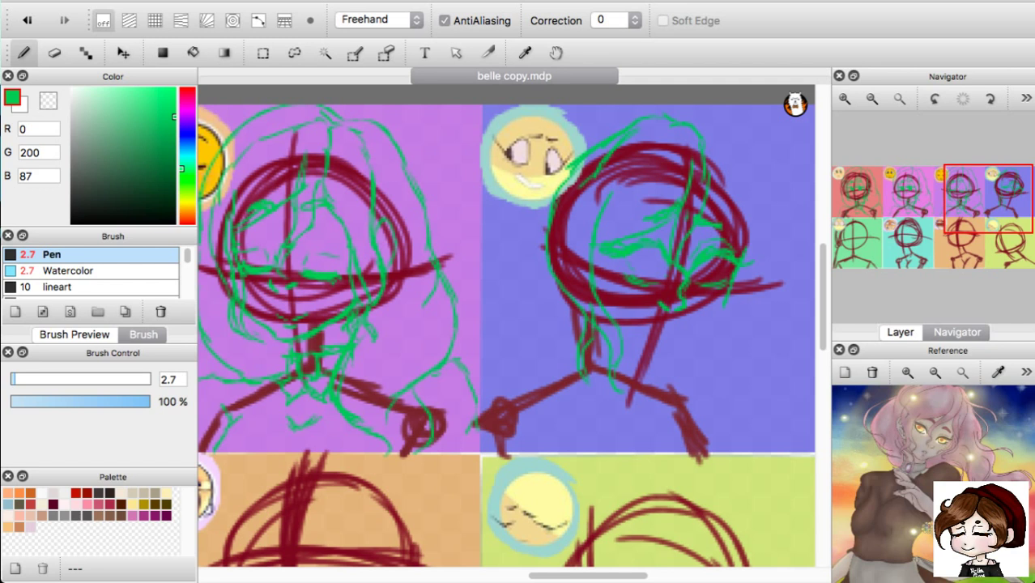
Undo the neck strands, the outer hair contour and the rear part of the crown curve in the blue panel.
key("super+z")
key("super+z")
key("super+z")
key("super+z")
key("super+z")
key("super+z")
key("super+z")
key("super+z")
key("super+z")
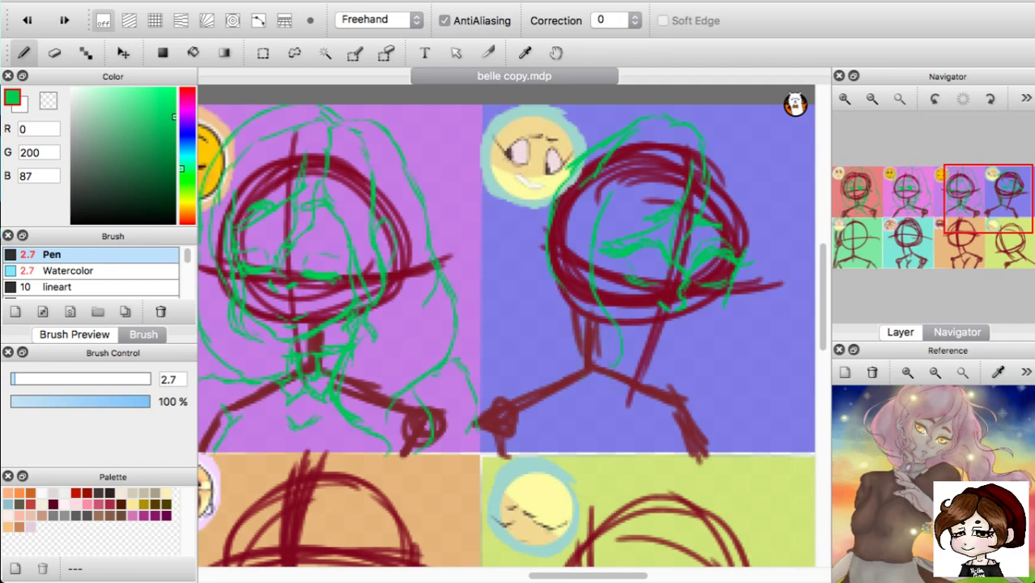
key("super+z")
key("super+z")
key("super+z")
key("super+z")
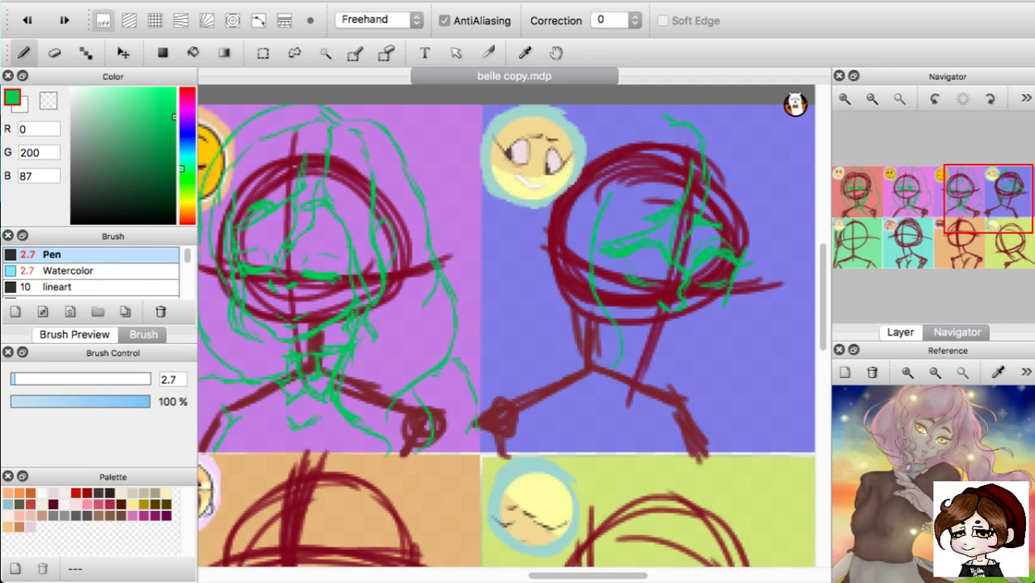
Remove the long side lock and crown curve in the blue panel and fill in both of the face's irises in green.
key("super+z")
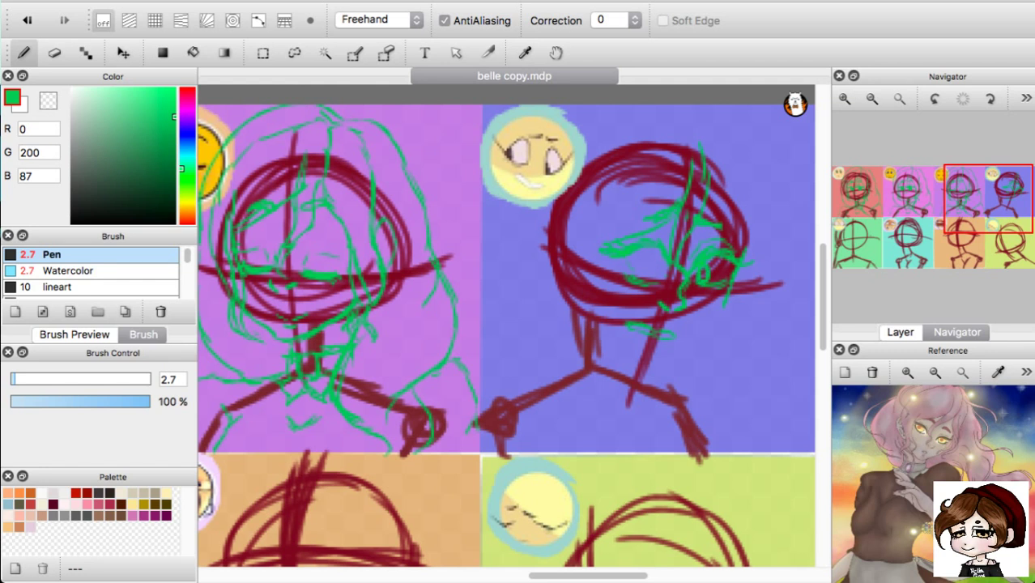
left_click_drag(701, 278, 705, 267)
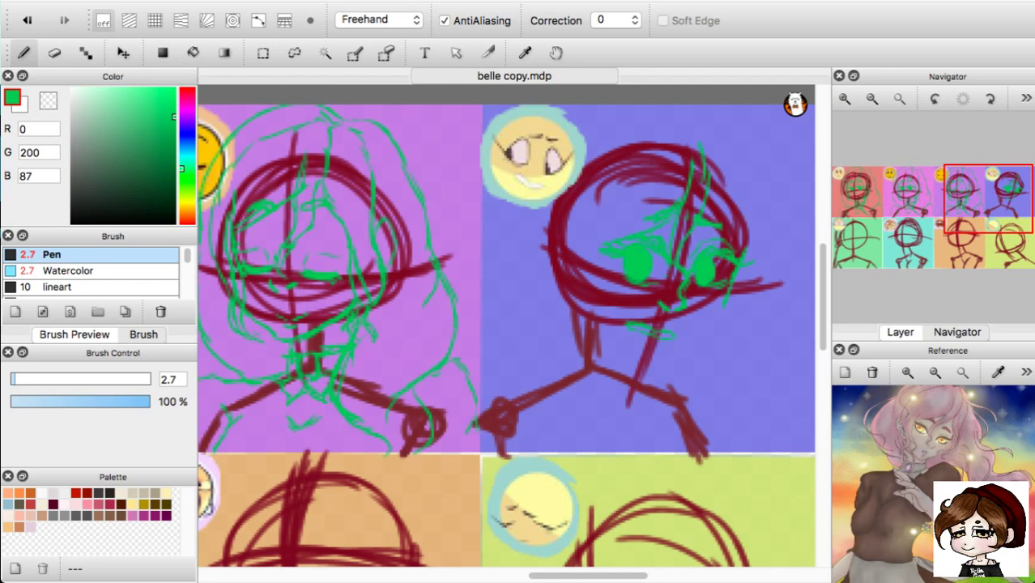
key("super+Tab")
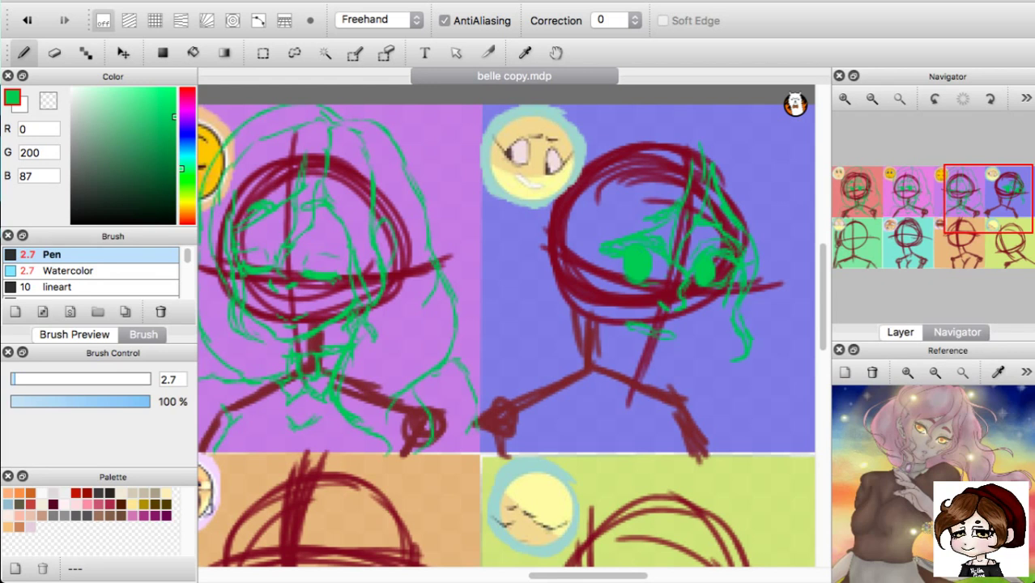
Close the reference window, bring up the layer list and switch to the drawing lol 1p2p.mdp.
left_click(839, 351)
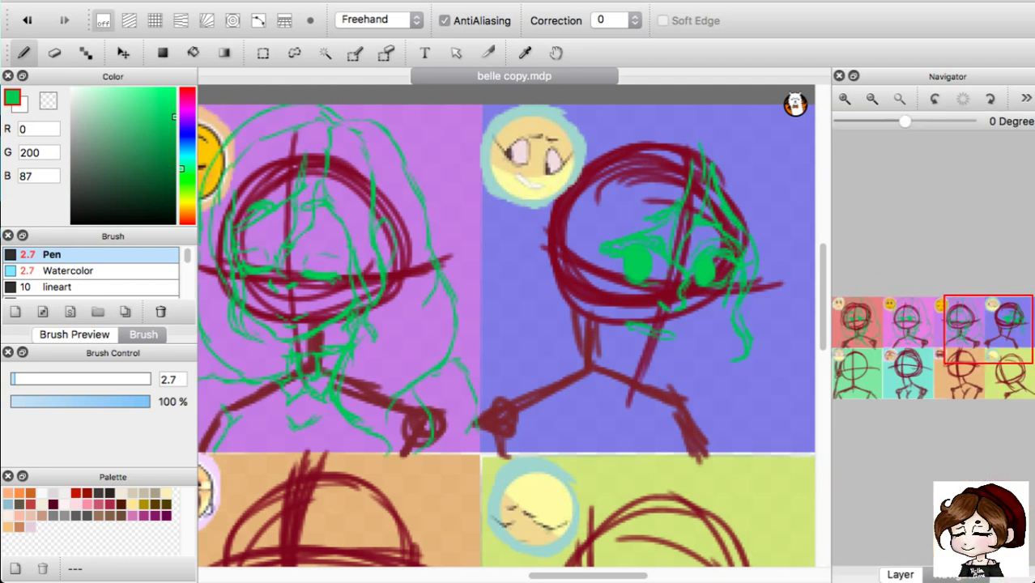
left_click(899, 574)
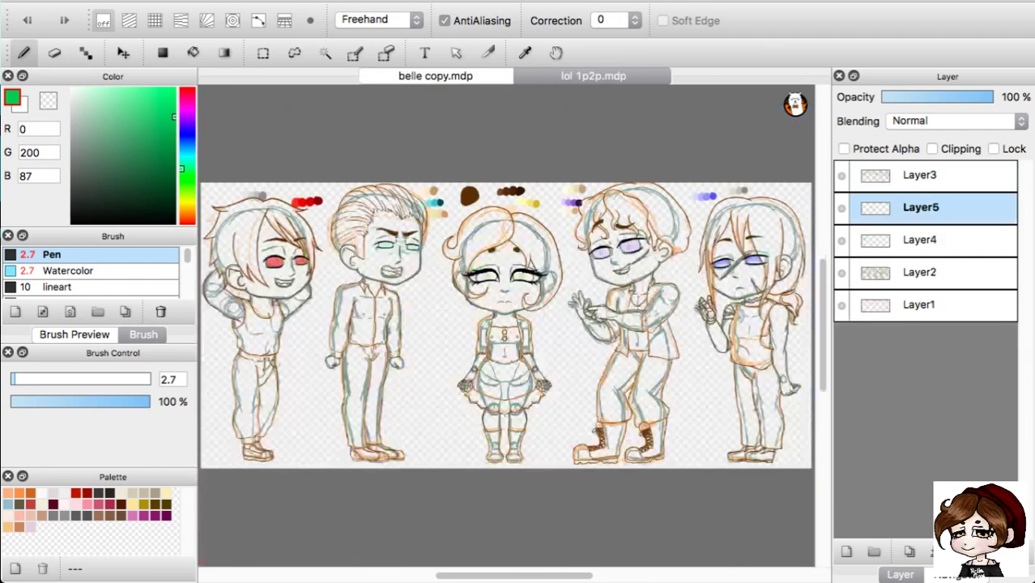
left_click(594, 76)
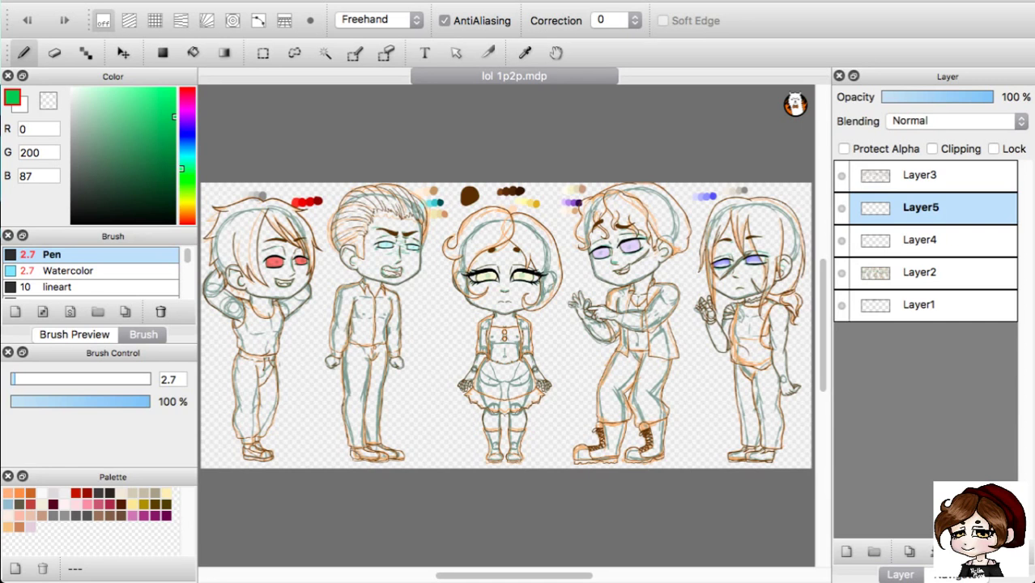
scroll(505, 324, "right", 5)
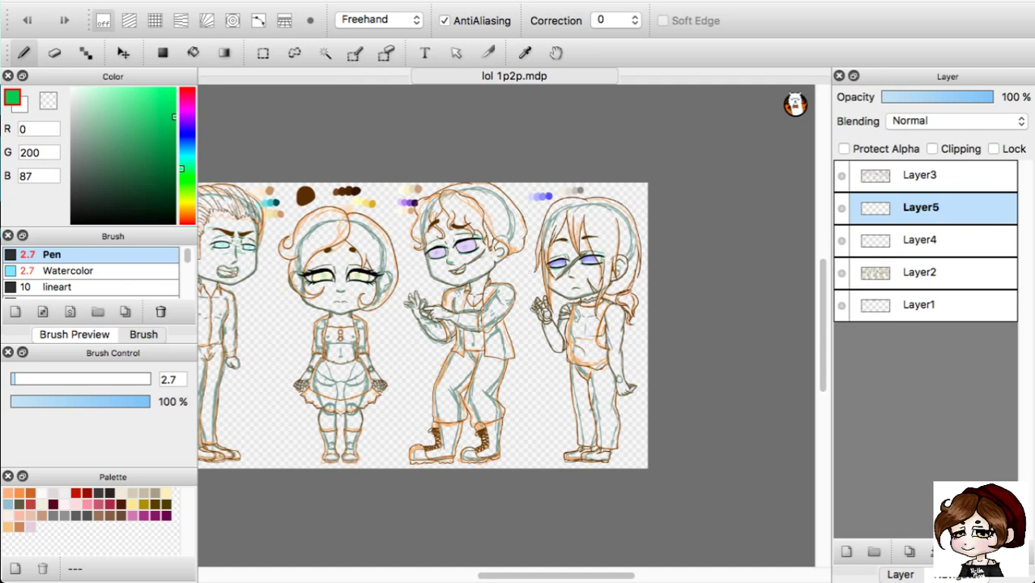
Make Layer4 active and set its opacity to 100%, toggling Layer5's visibility to check which eye colouring it holds.
key("super+Tab")
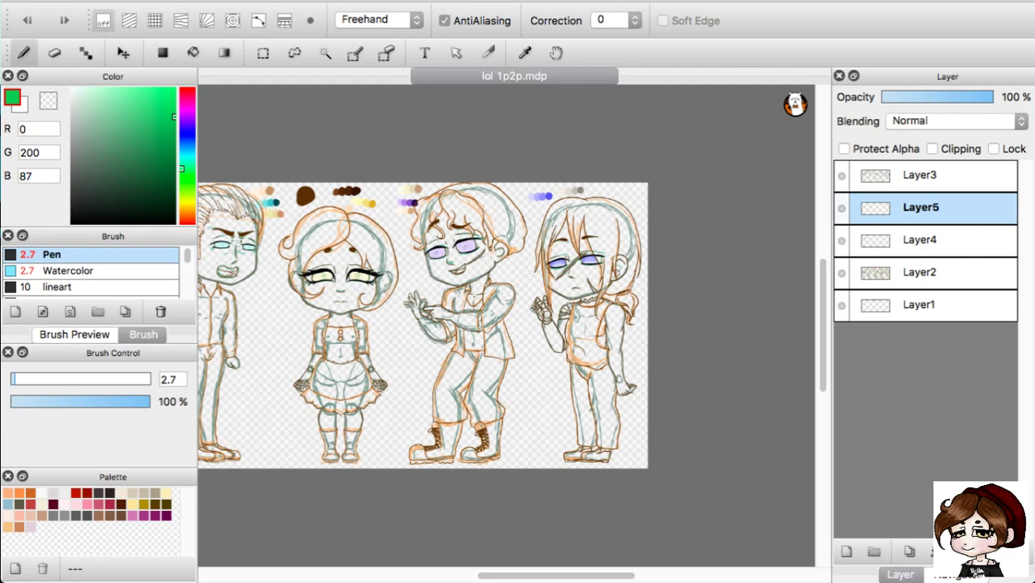
left_click(841, 208)
left_click(920, 240)
left_click_drag(960, 97, 997, 97)
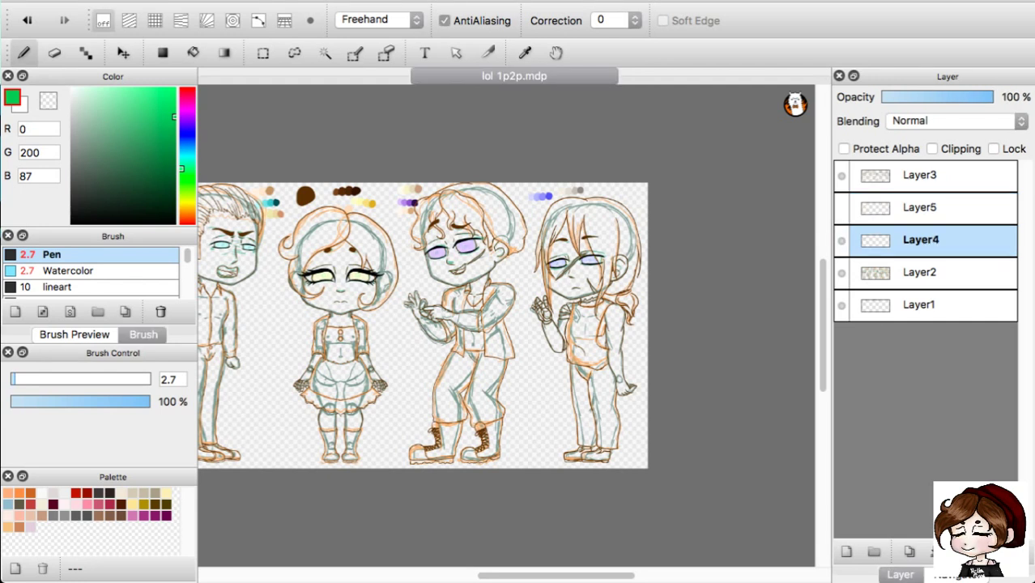
left_click(841, 208)
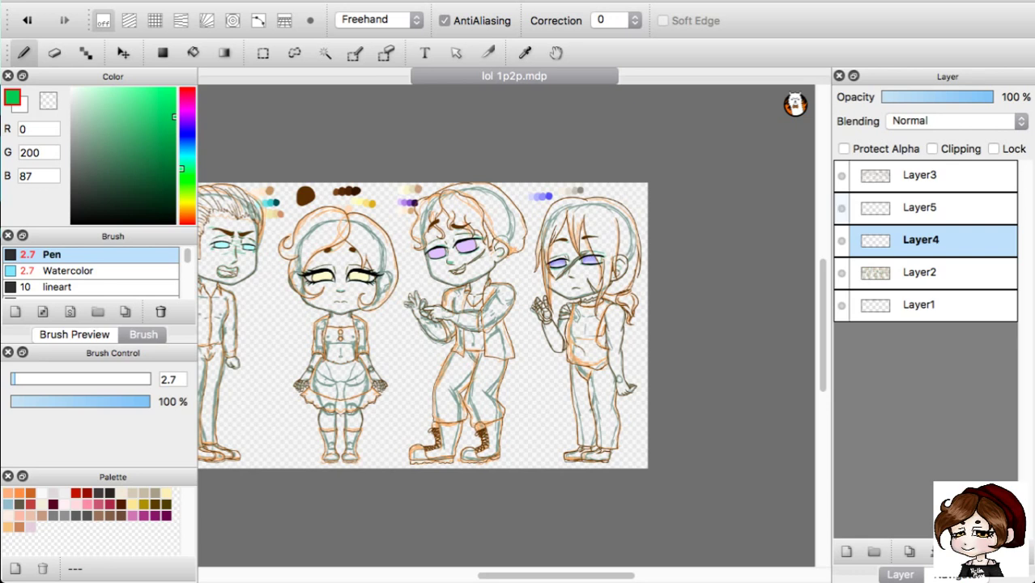
With Layer5 hidden, select both eye fills of the rightmost character using the Magic Wand, and make Layer5 visible again.
key("super+plus")
key("super+plus")
key("super+plus")
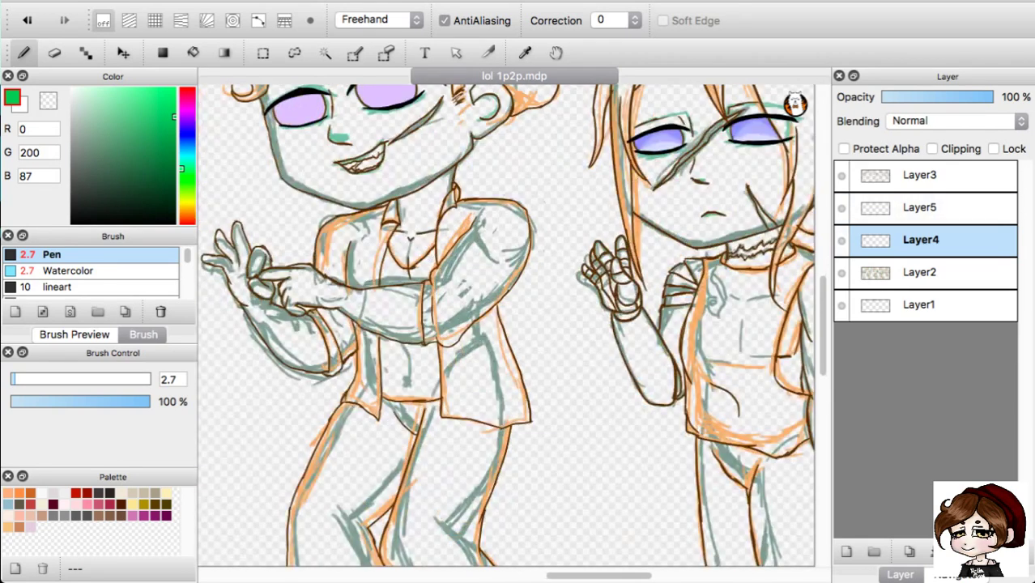
scroll(506, 324, "up", 2)
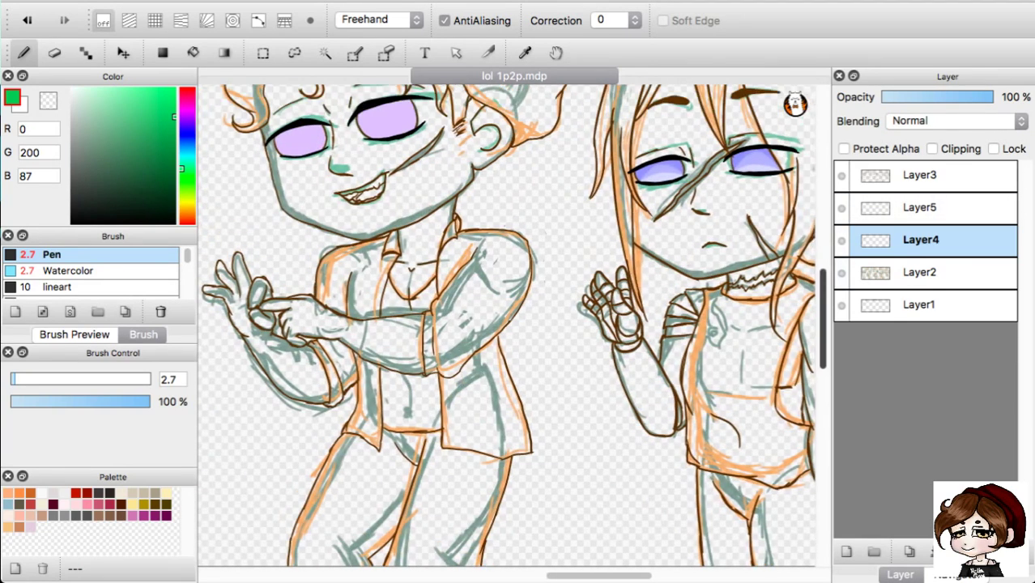
scroll(506, 324, "up", 5)
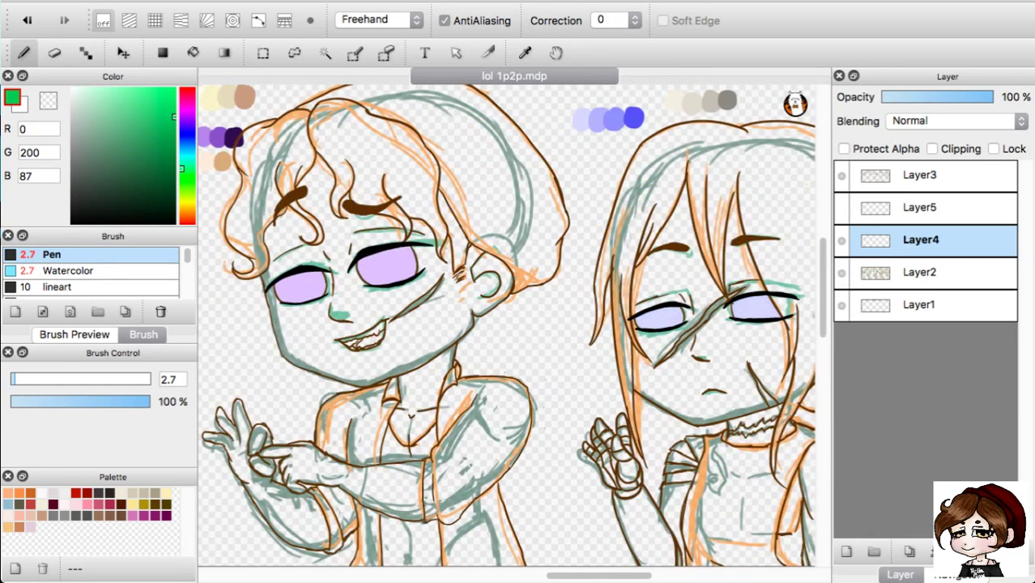
key("w")
left_click(755, 308)
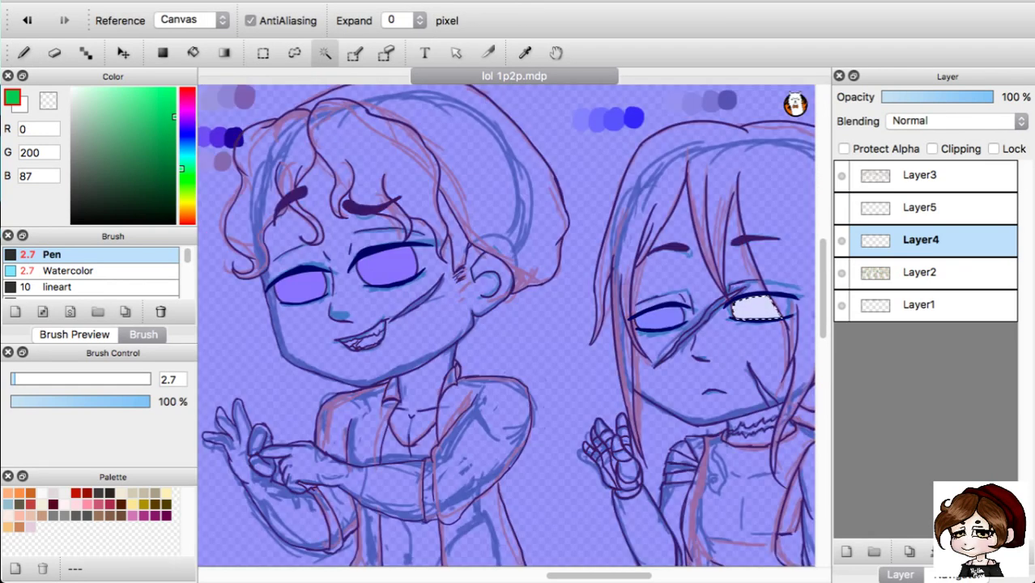
left_click(659, 319)
left_click(941, 97)
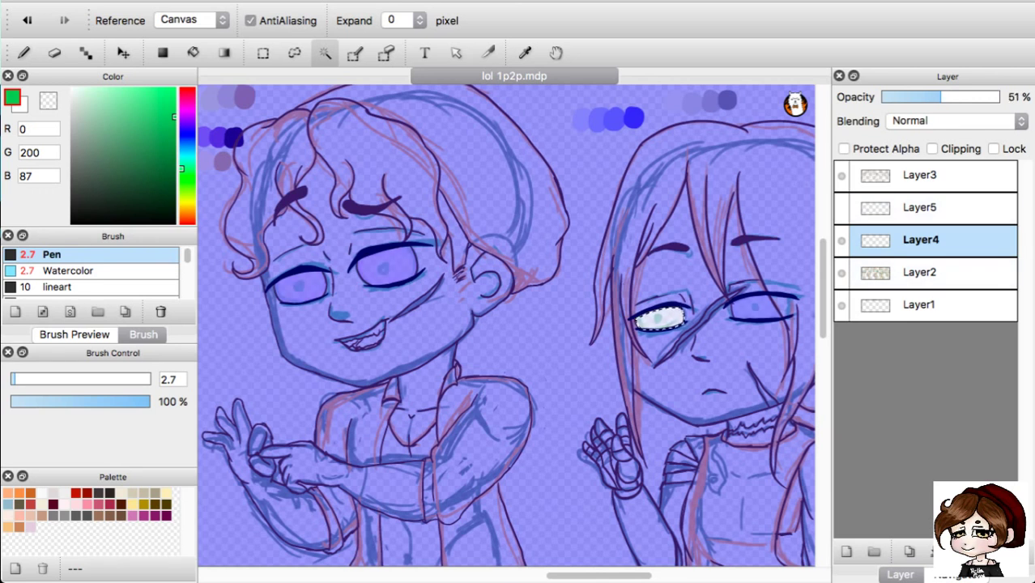
left_click_drag(941, 97, 999, 97)
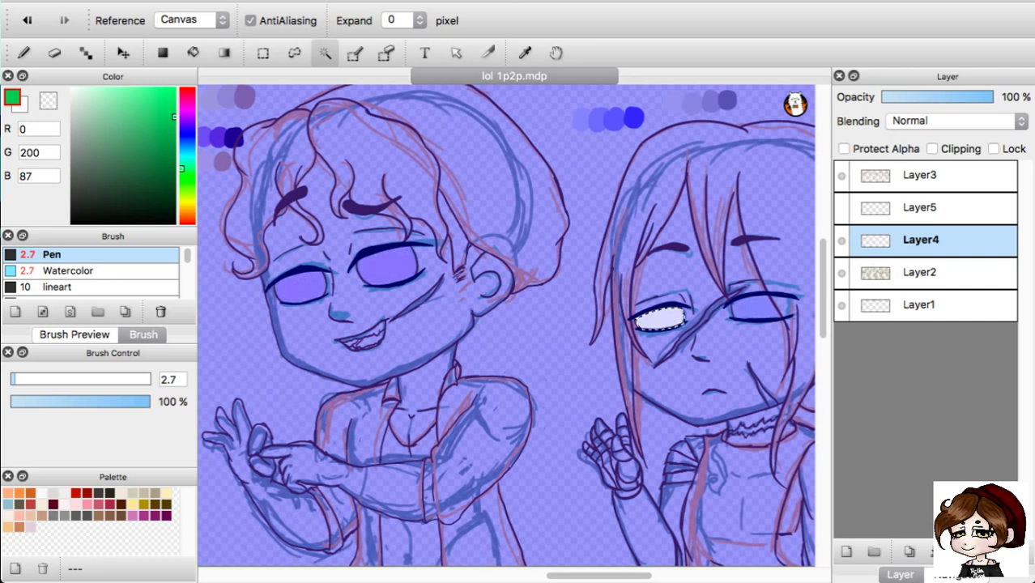
left_click(754, 308, "shift")
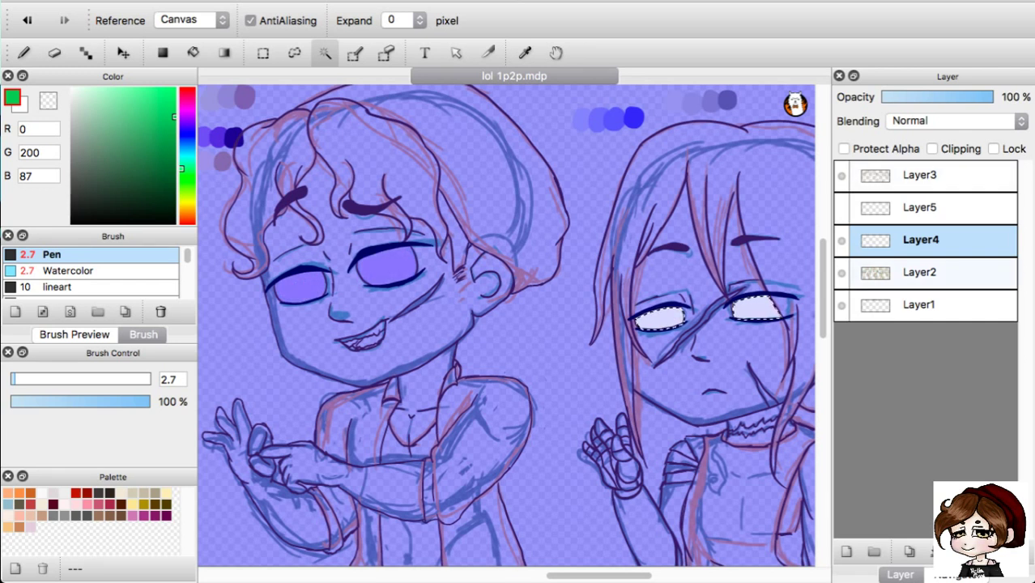
left_click(841, 208)
key("super+d")
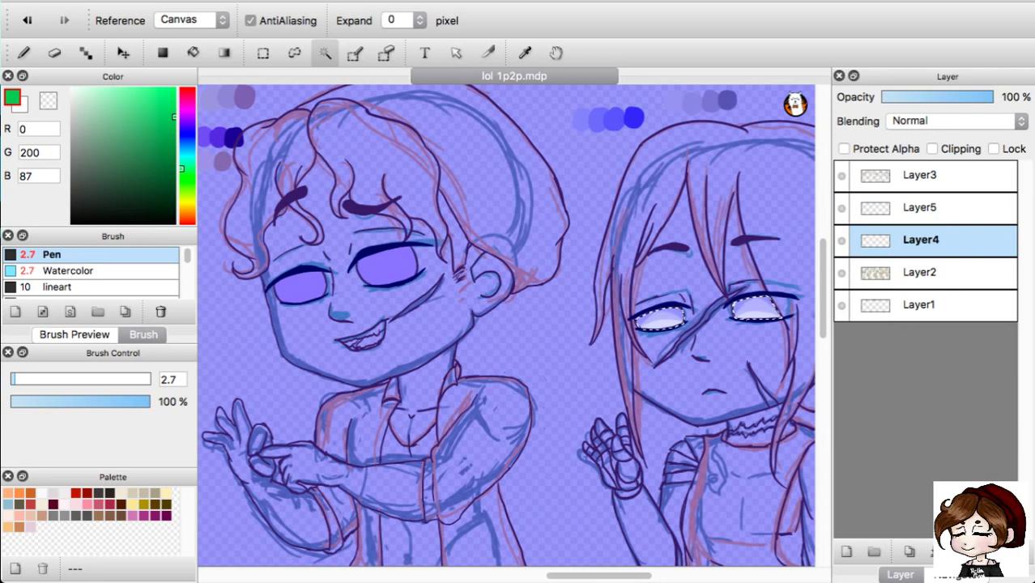
Sample the periwinkle colour (147, 149, 254) from the character's swatches and choose the Watercolor brush at size 6.8.
right_click(581, 121)
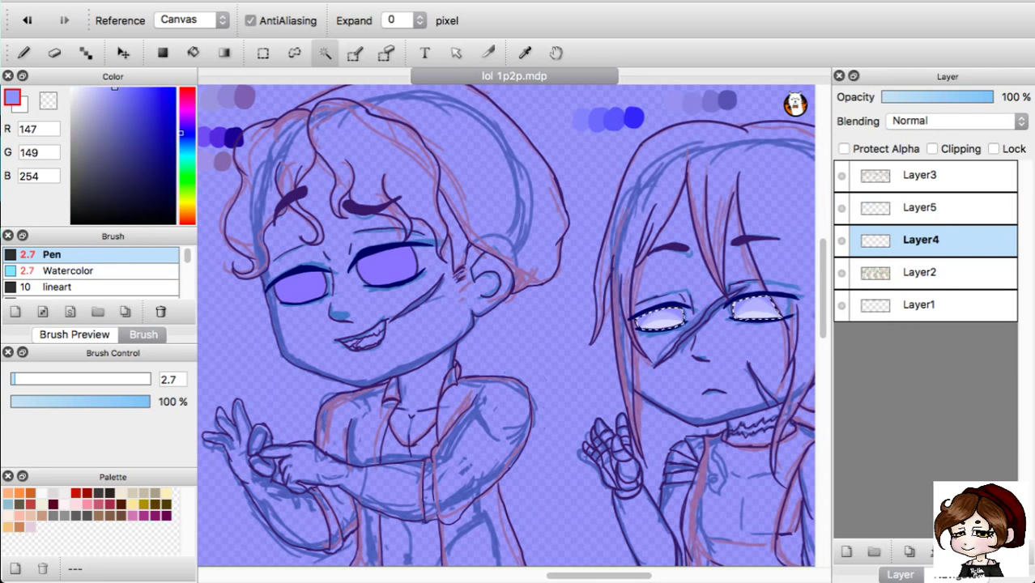
left_click(89, 271)
left_click_drag(16, 379, 28, 379)
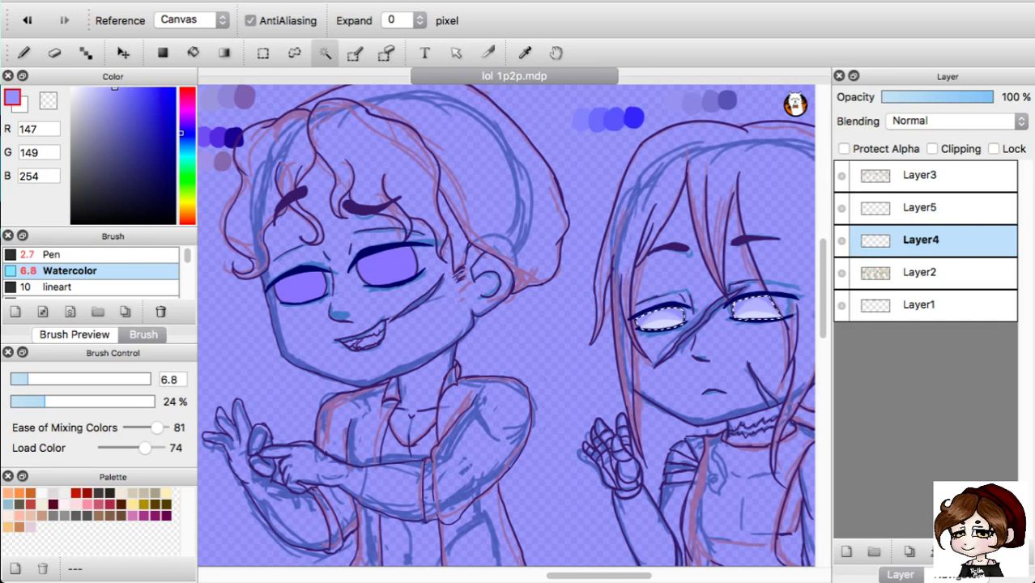
key("b")
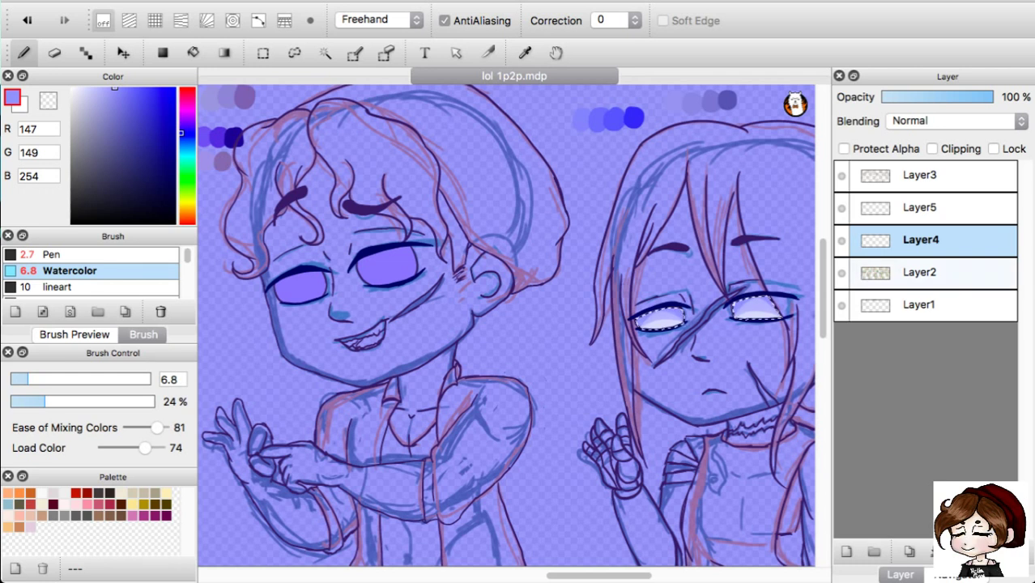
Return to Layer5 with both eyes still selected and enlarge the Watercolor brush to size 37.
key("super+z")
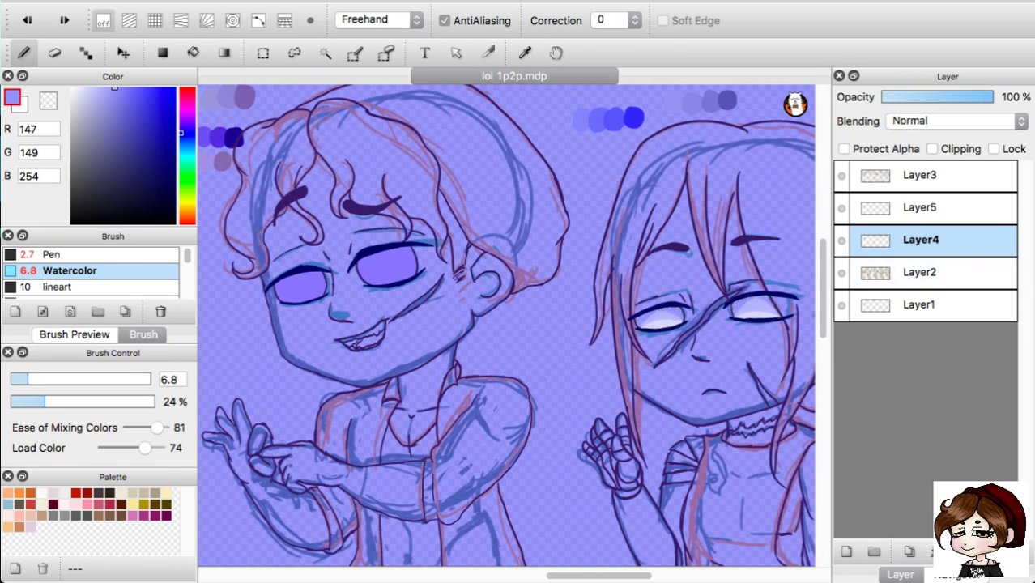
key("super+z")
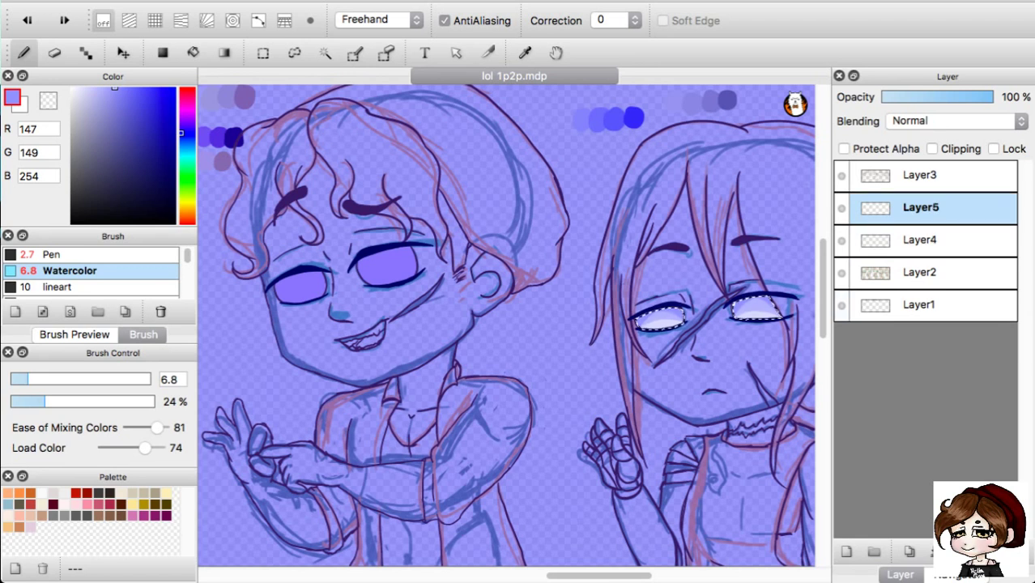
key("ctrl+d")
key("super+z")
left_click(62, 379)
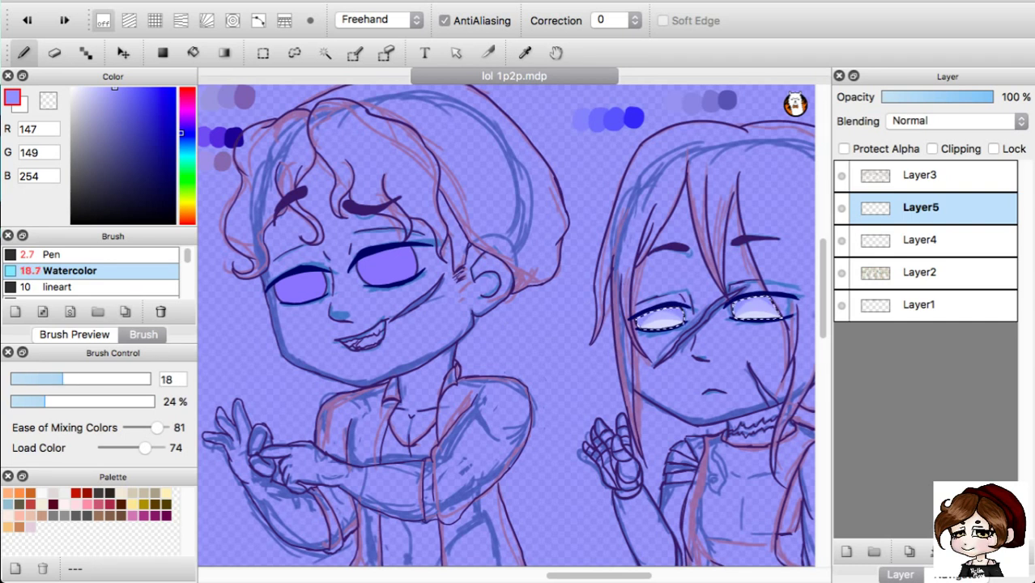
left_click(75, 334)
left_click(98, 379)
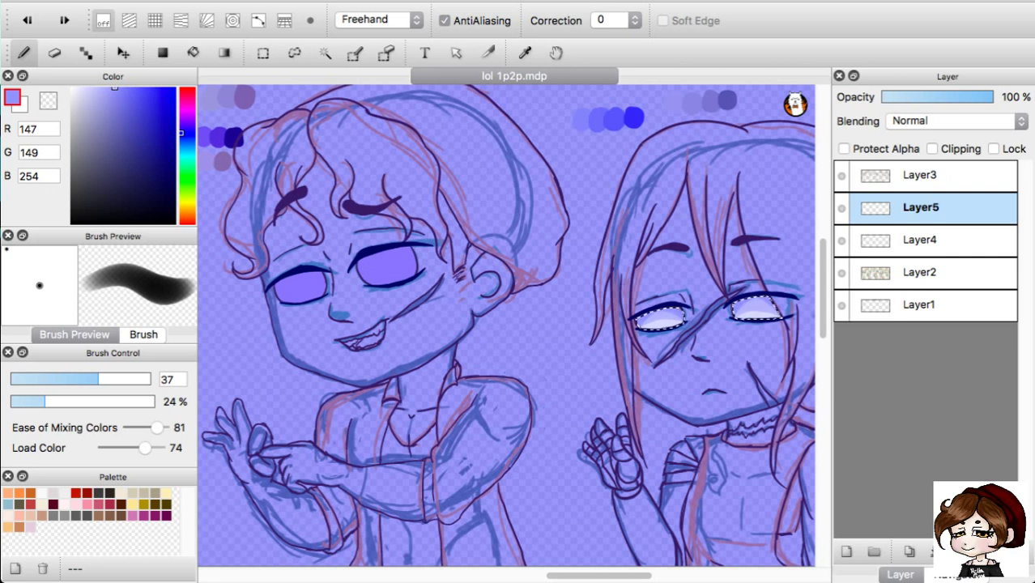
Compare the rightmost character's eyes with Layer5 hidden and shown while Layer4 is active.
key("super+plus")
left_click(931, 241)
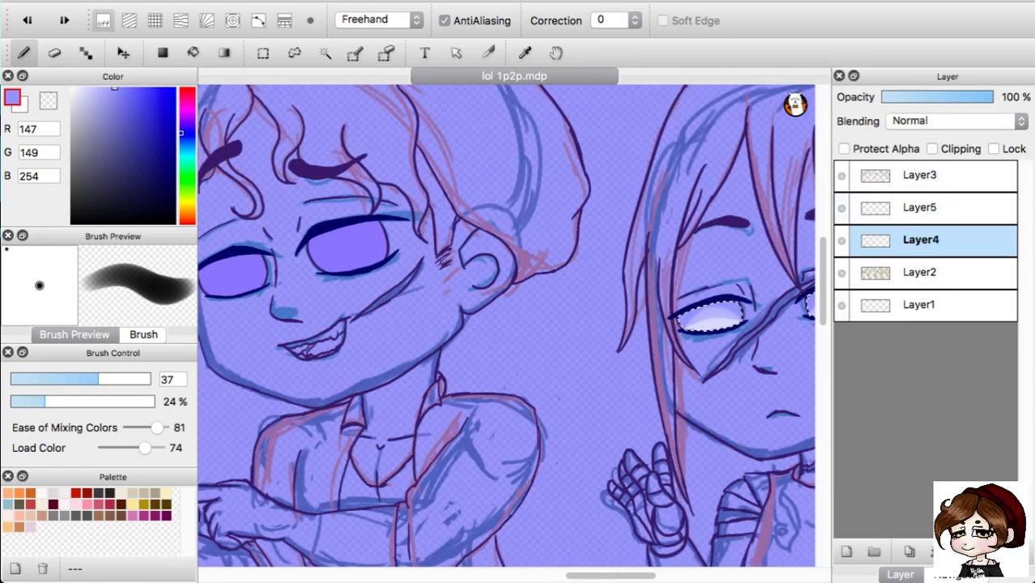
left_click(841, 208)
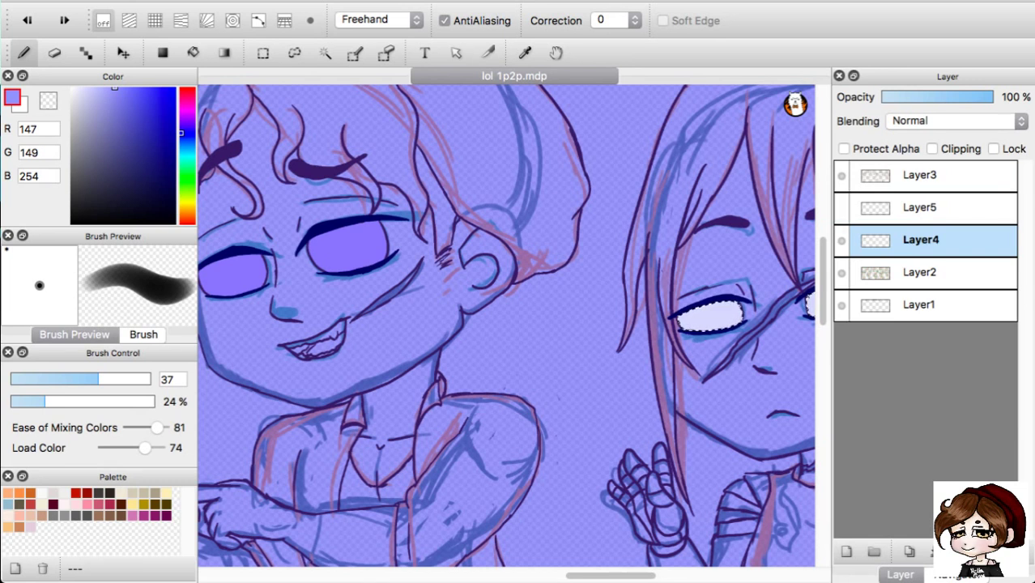
scroll(506, 324, "right", 5)
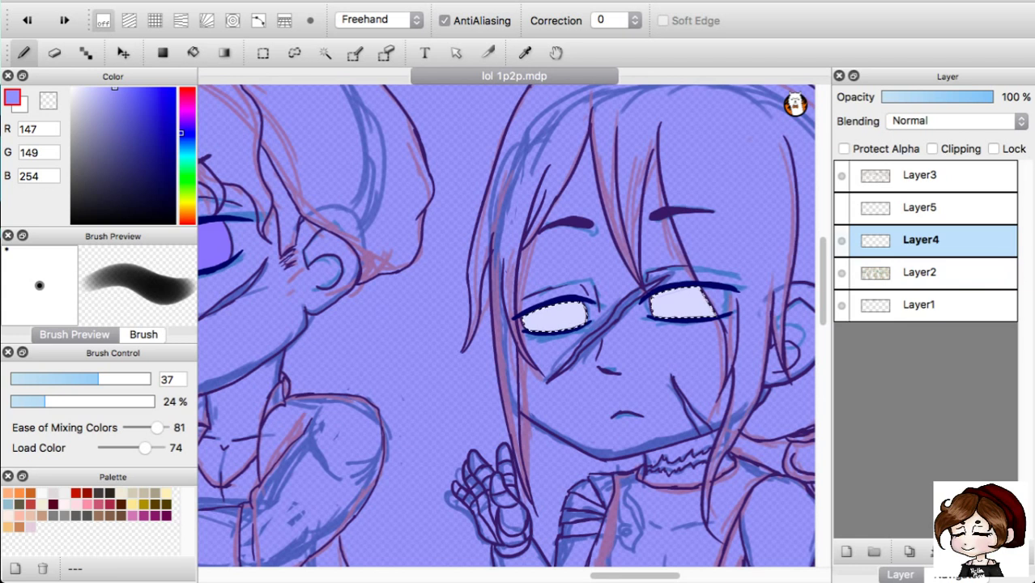
left_click(841, 208)
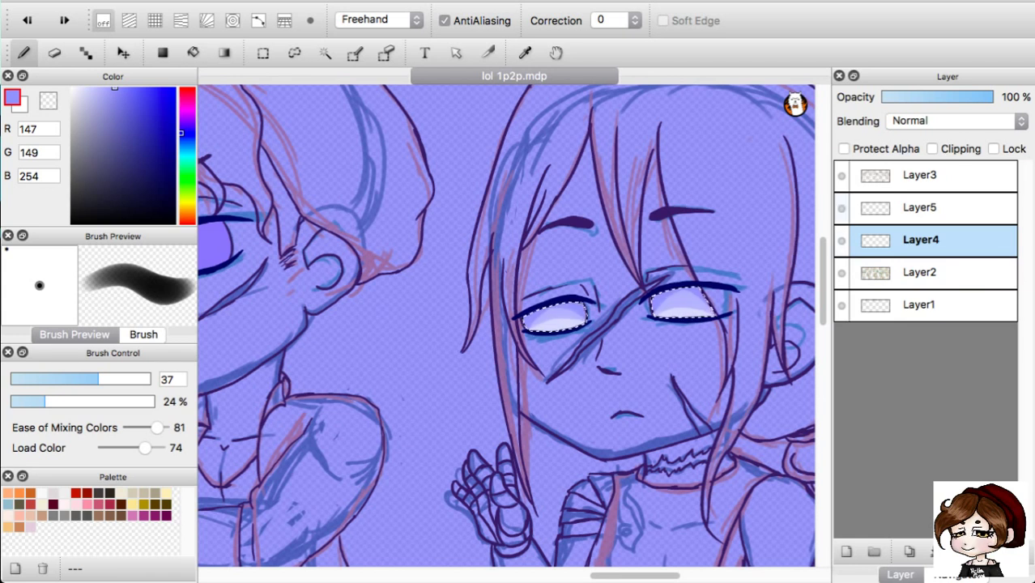
key("super+d")
Lower Layer4's opacity to 51% and make Layer5 the active layer again.
left_click(920, 208)
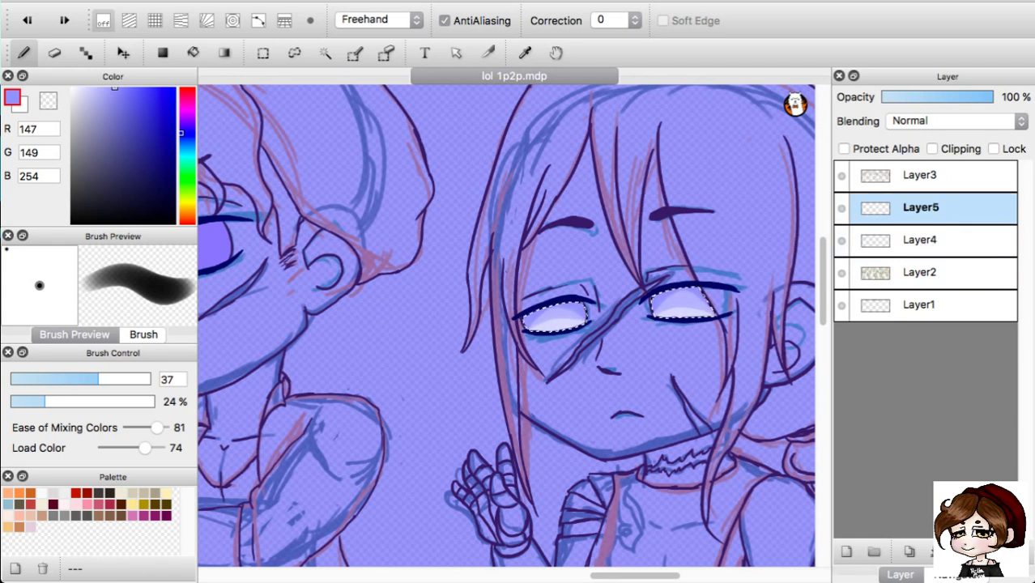
left_click(920, 240)
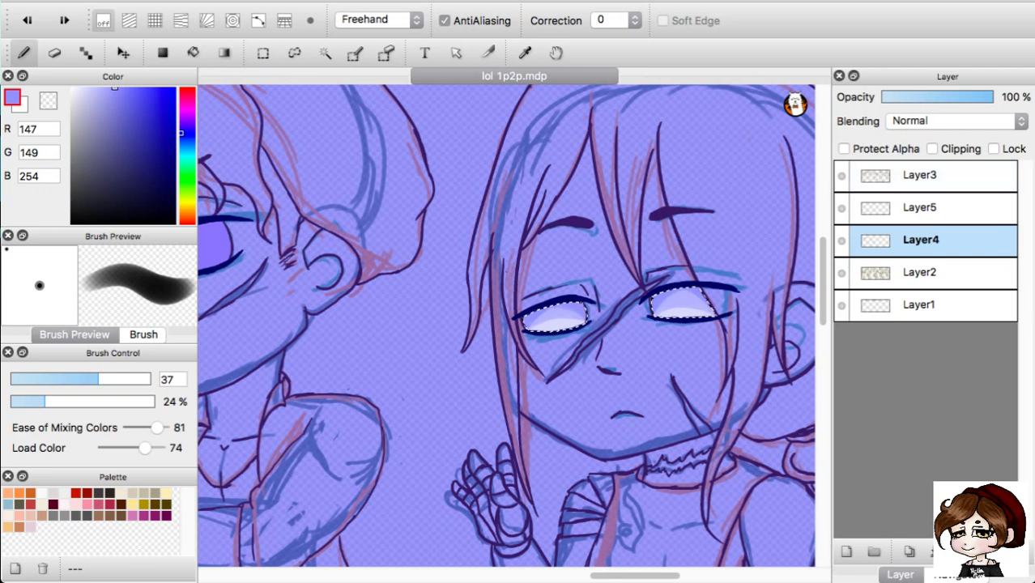
left_click(940, 97)
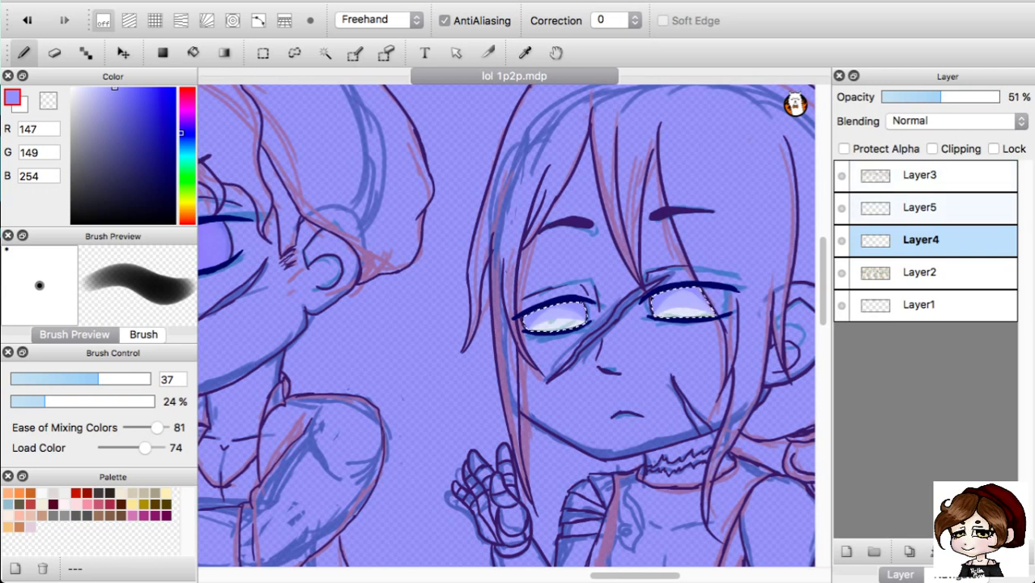
left_click(920, 208)
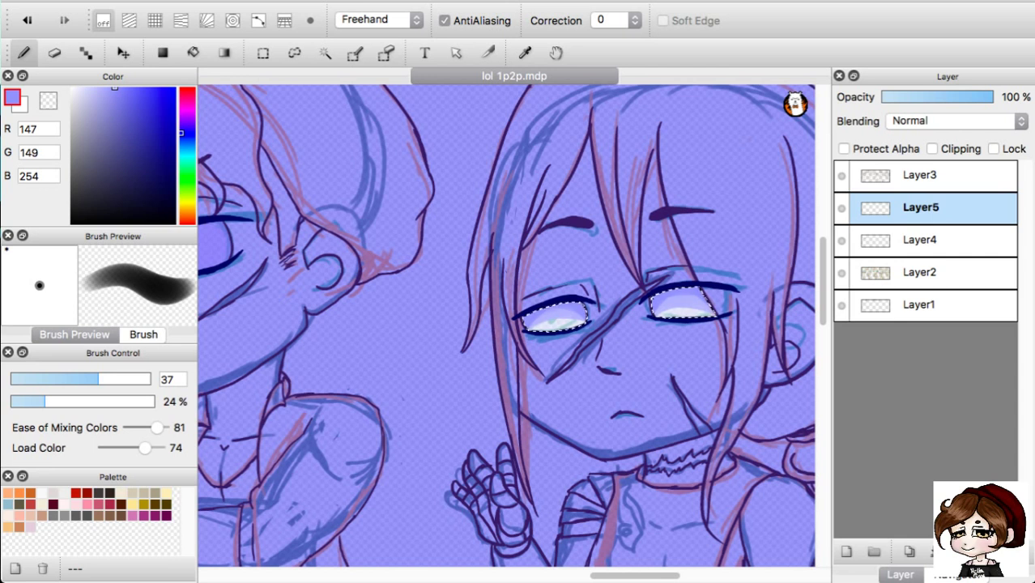
Undo and restore the last change on Layer5, and set the painting colour to a lighter blue (179, 181, 254).
key("super+z")
key("super+y")
key("super+d")
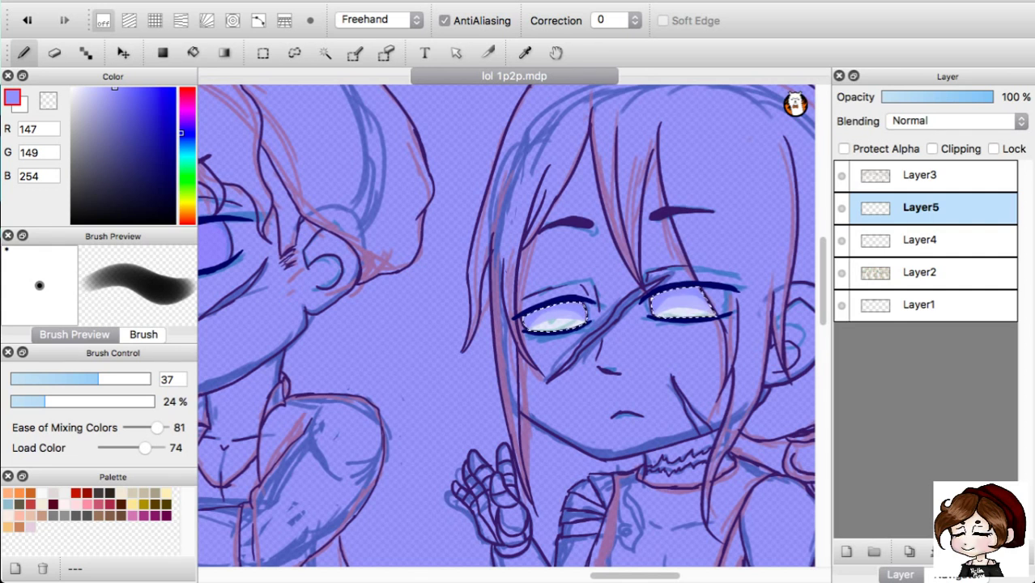
left_click(101, 88)
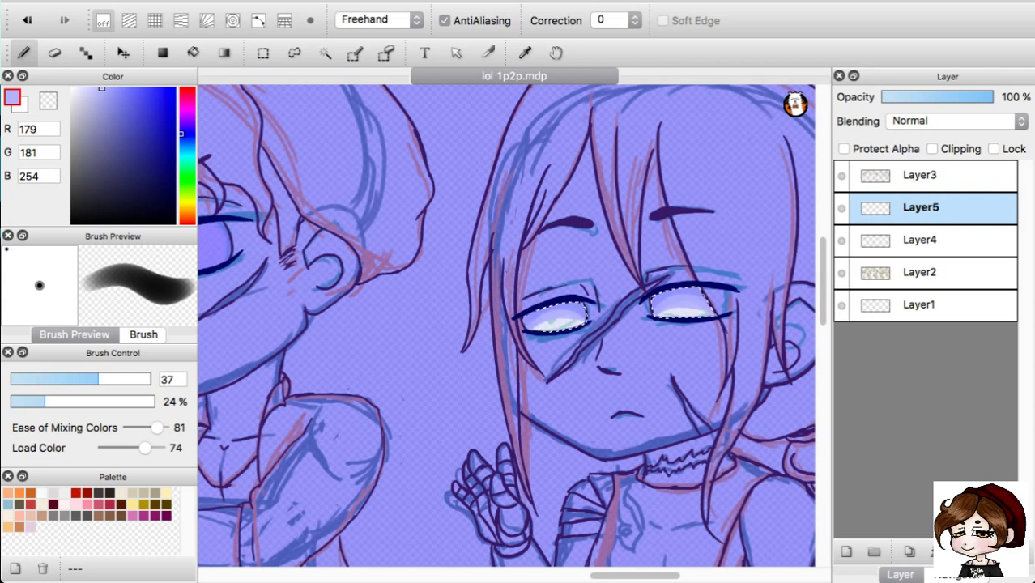
Set the Watercolor brush to 40% opacity and size 24.
left_click_drag(46, 402, 67, 402)
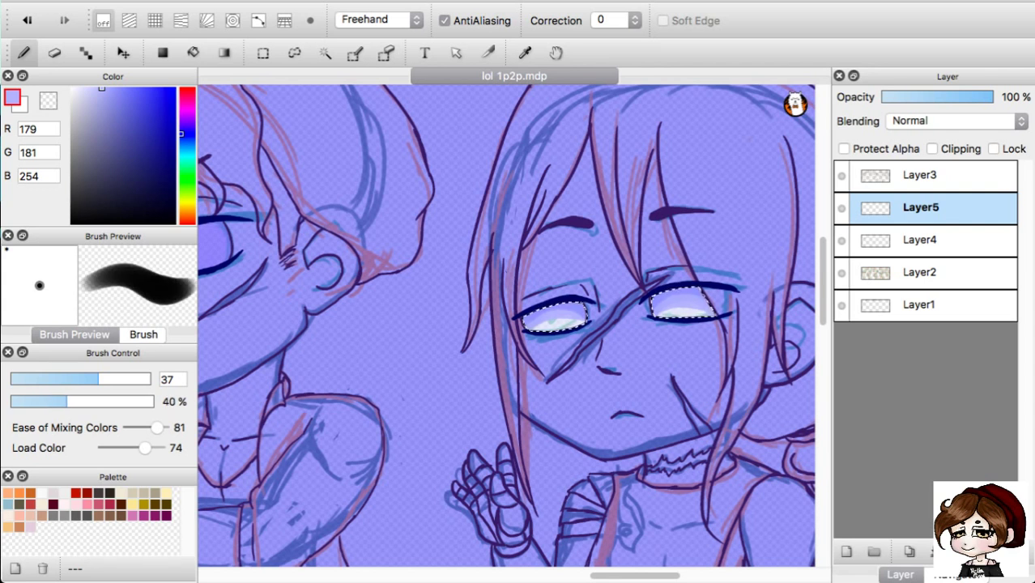
left_click(80, 379)
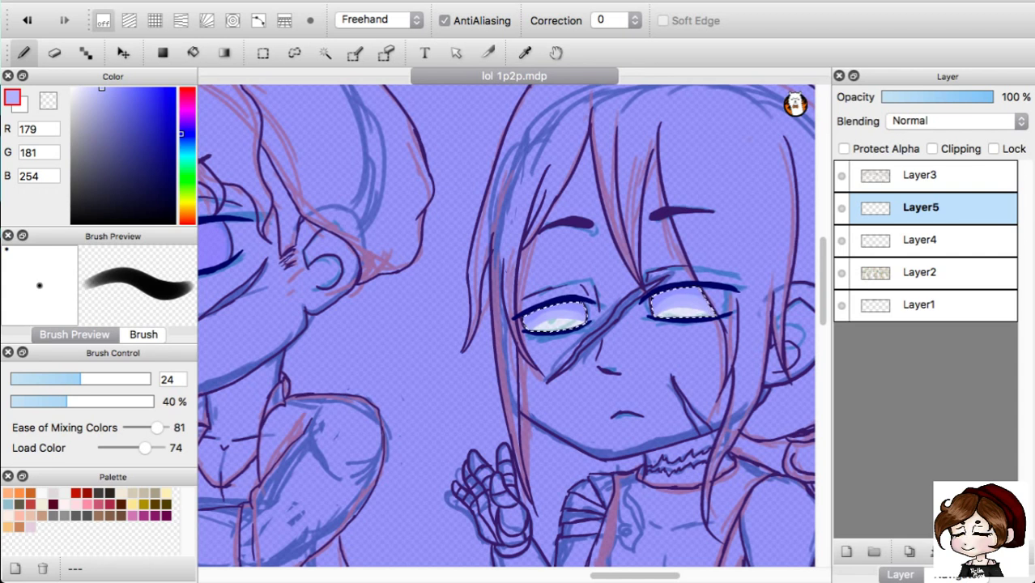
key("super+Tab")
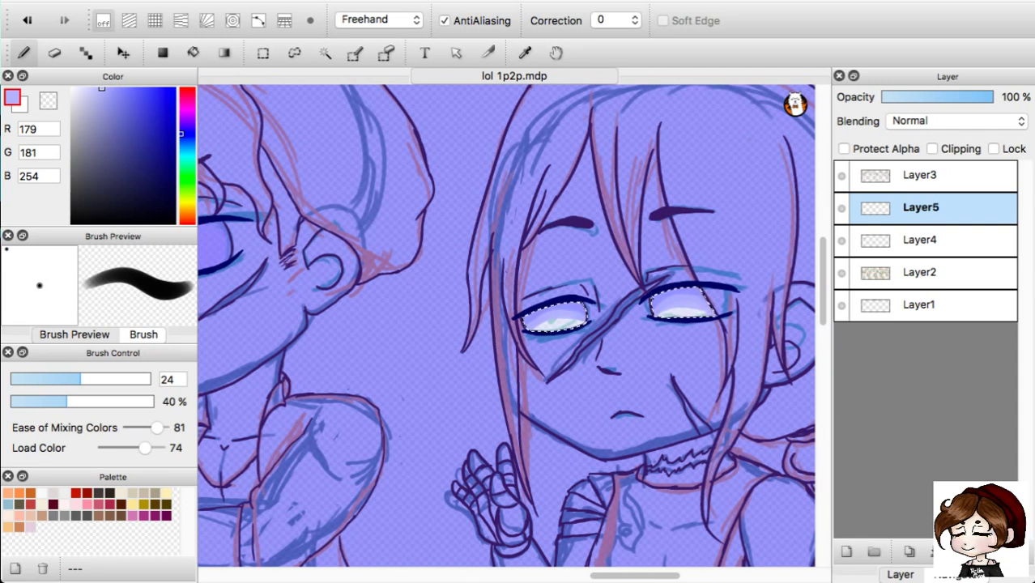
key("super+Tab")
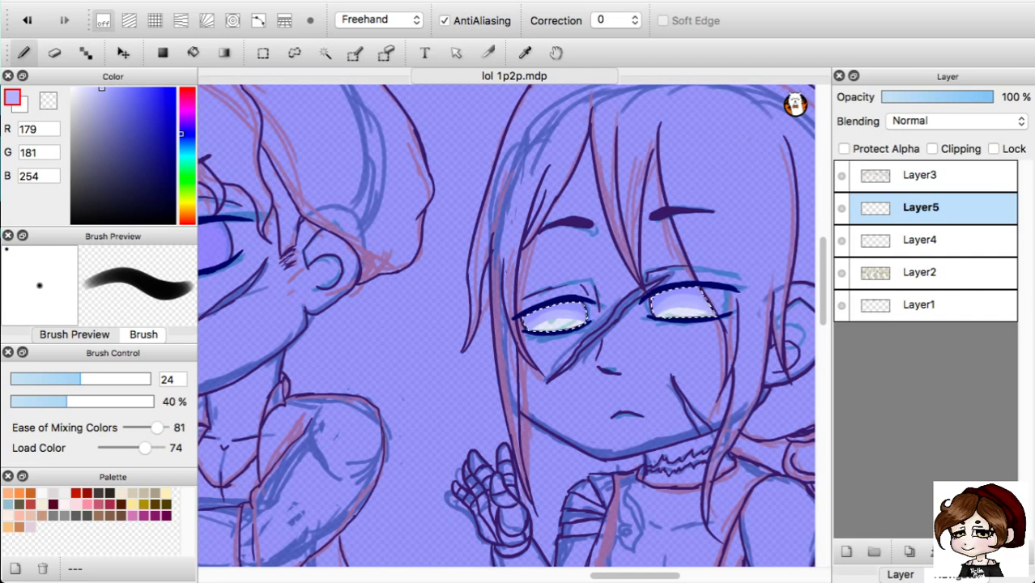
key("super+Tab")
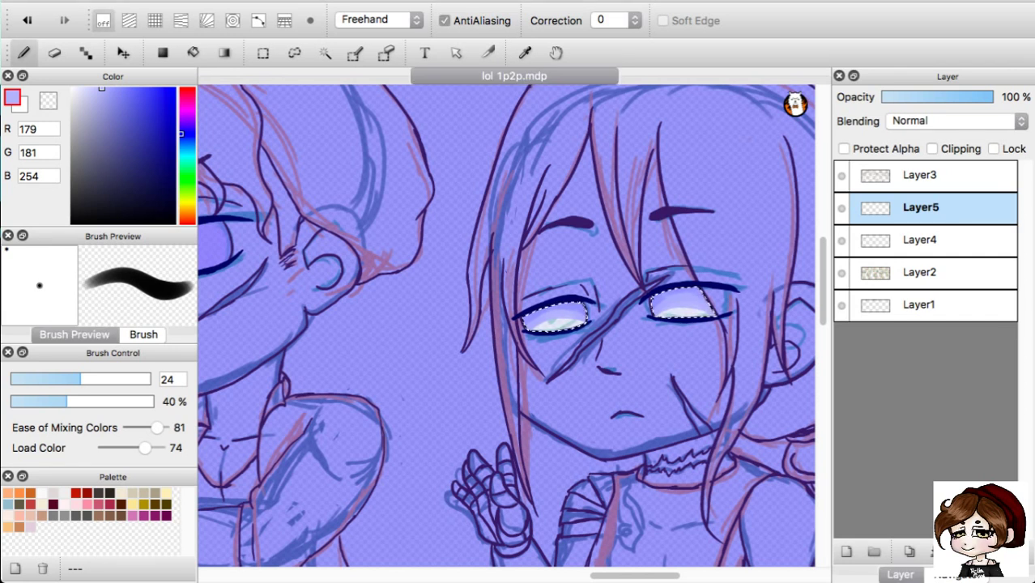
Undo the last stroke and shade the rightmost character's left-hand eye in blue (145, 147, 254) on Layer5.
key("super+z")
left_click(116, 88)
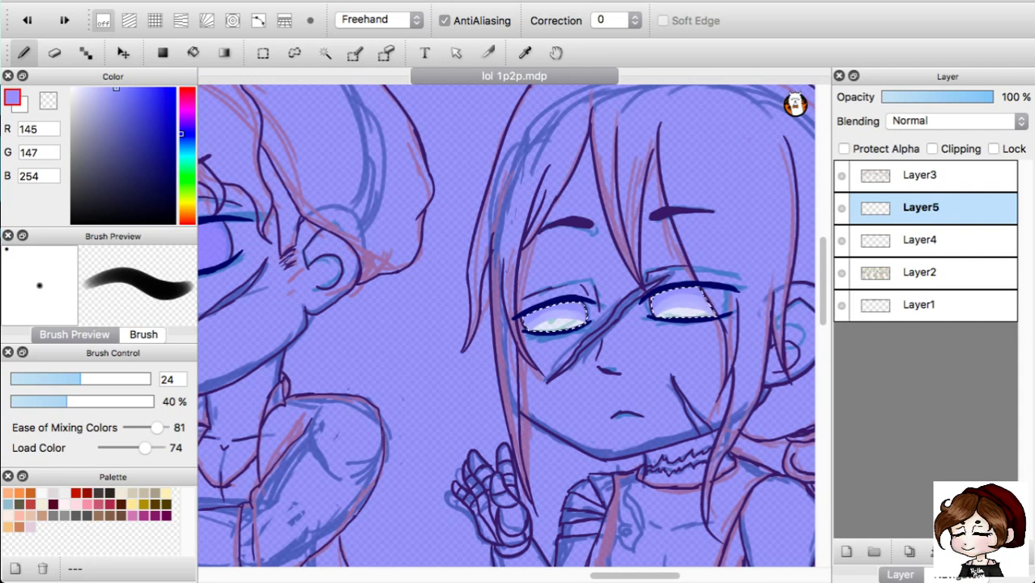
left_click_drag(530, 316, 583, 310)
key("super+d")
Examine the blond character's eyes up close in the reference image.
scroll(506, 326, "up", 3)
scroll(506, 325, "up", 5)
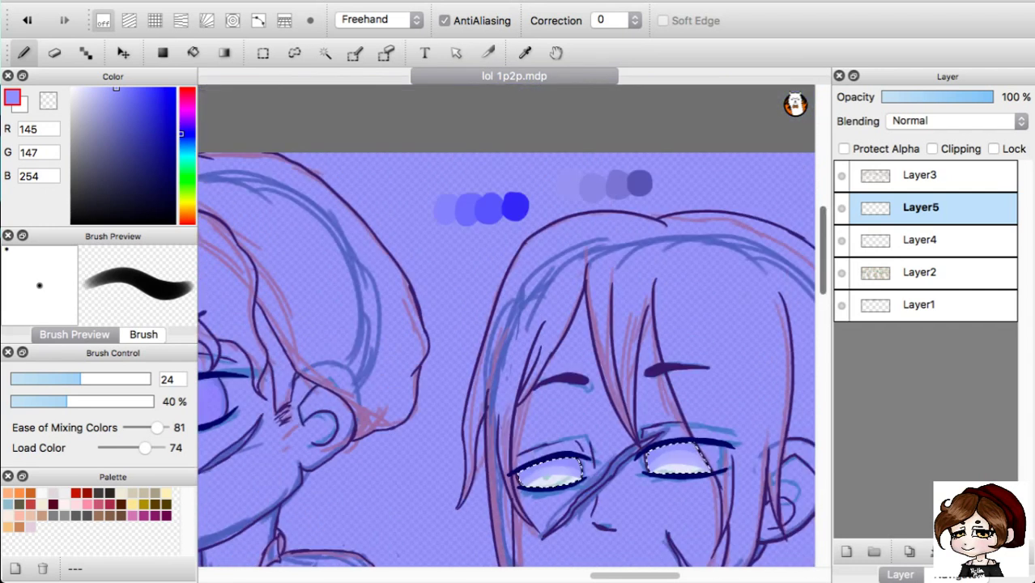
scroll(506, 325, "down", 3)
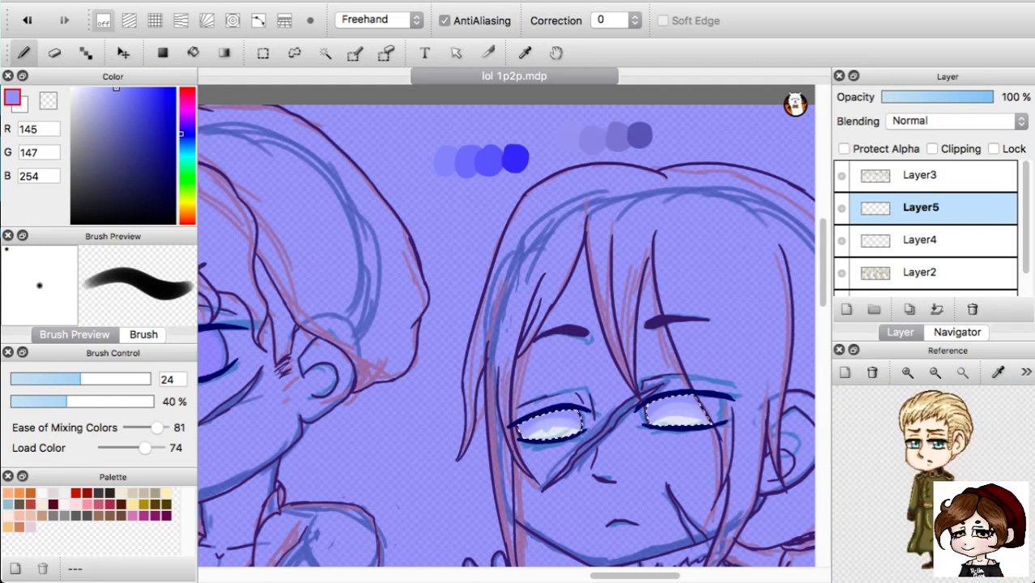
left_click(908, 373)
left_click(908, 373)
left_click(907, 372)
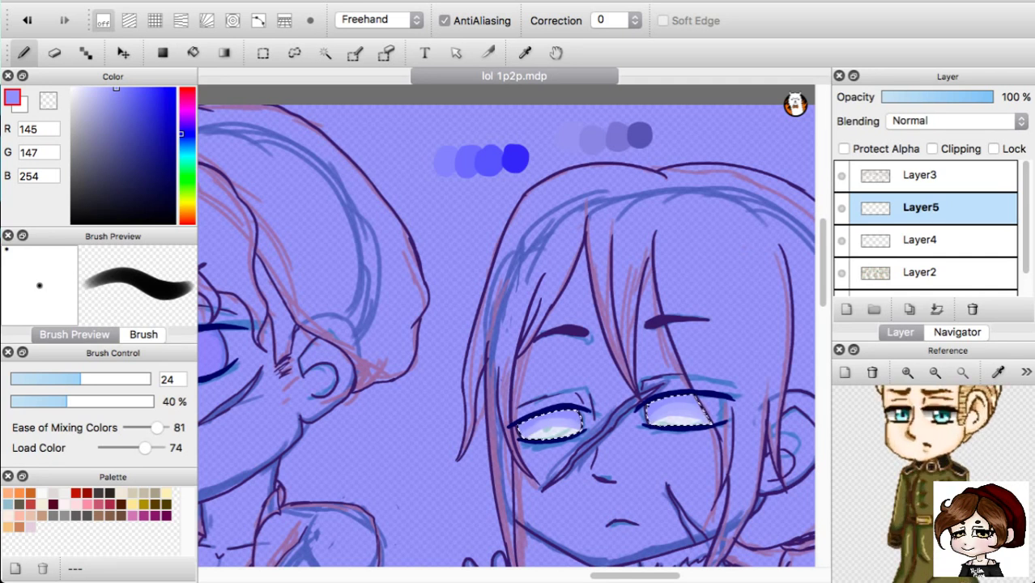
left_click(908, 373)
scroll(931, 483, "up", 5)
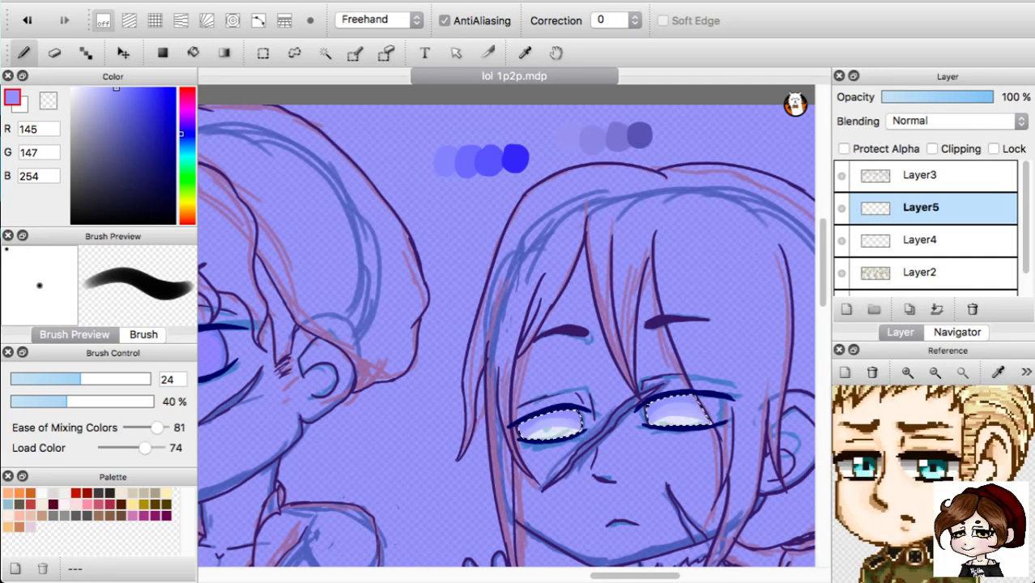
scroll(931, 484, "up", 2)
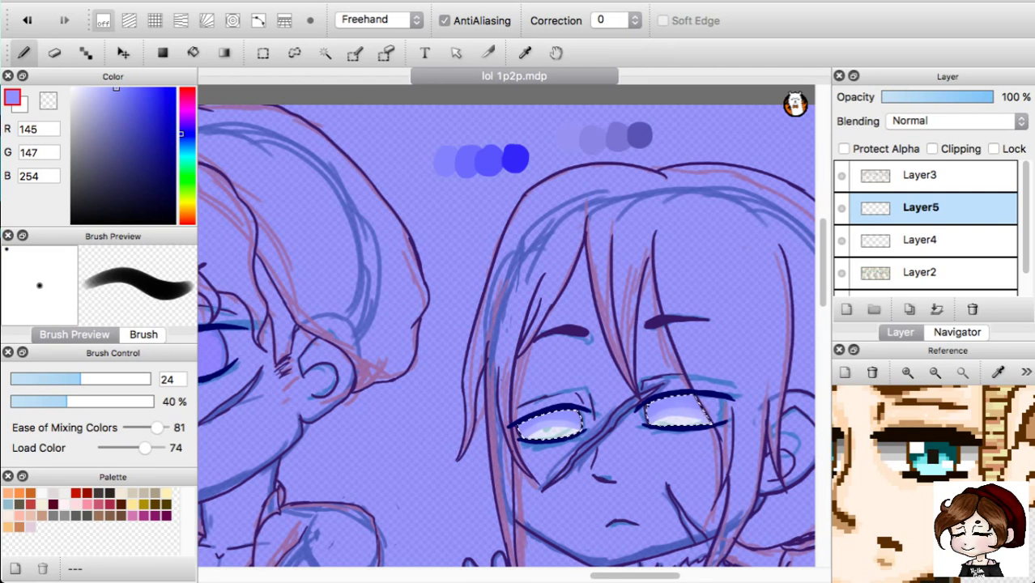
Undo the last stroke and shade the upper part of the left-hand eye in deeper blue (87, 88, 242) at 76% brush opacity.
right_click(558, 419)
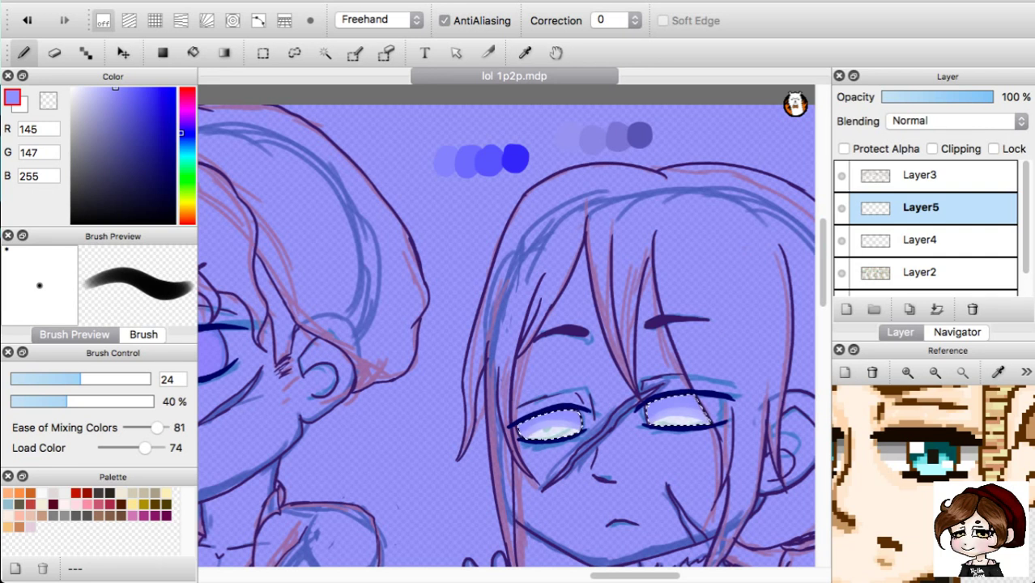
left_click(138, 93)
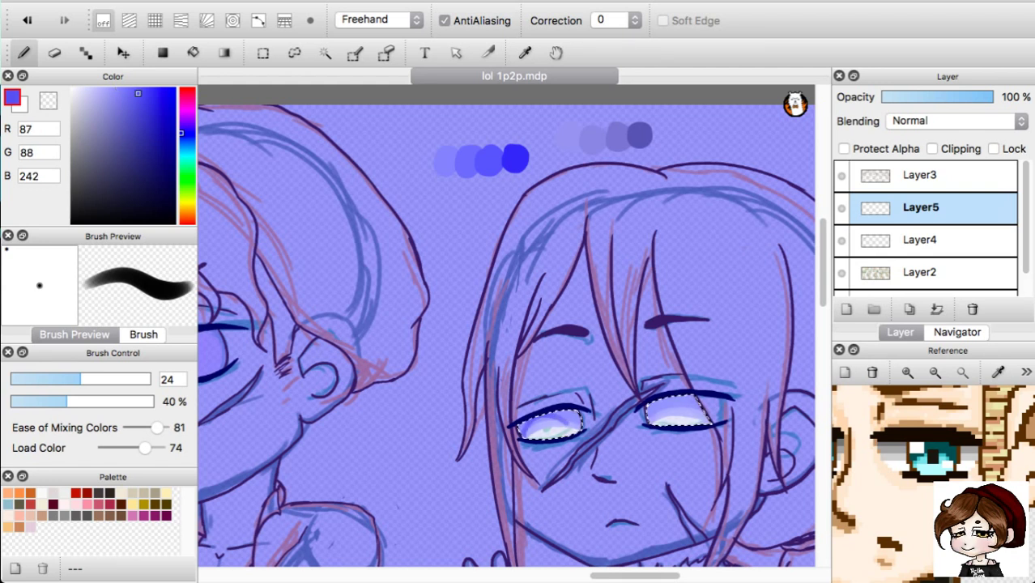
key("super+z")
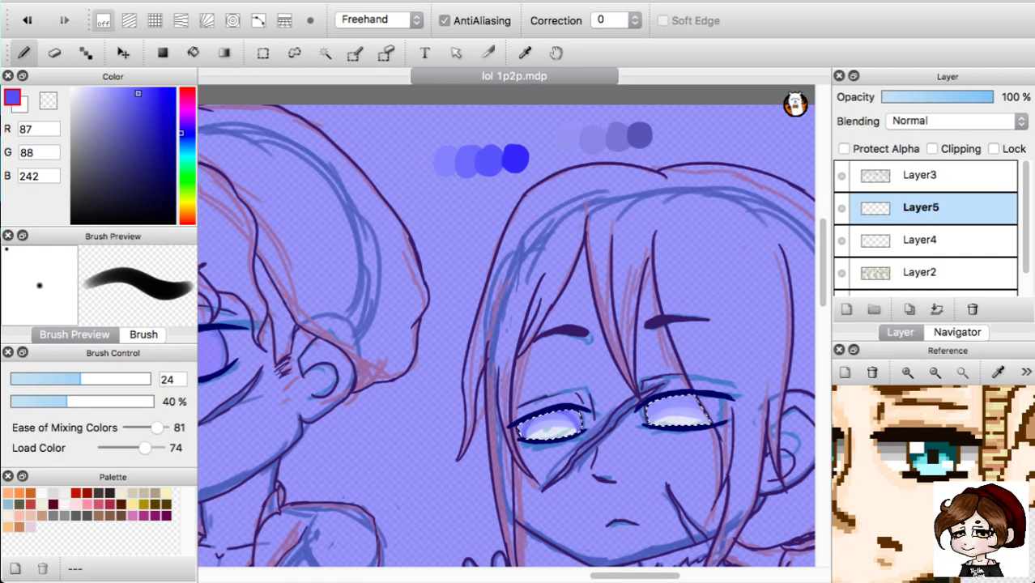
left_click_drag(68, 401, 120, 401)
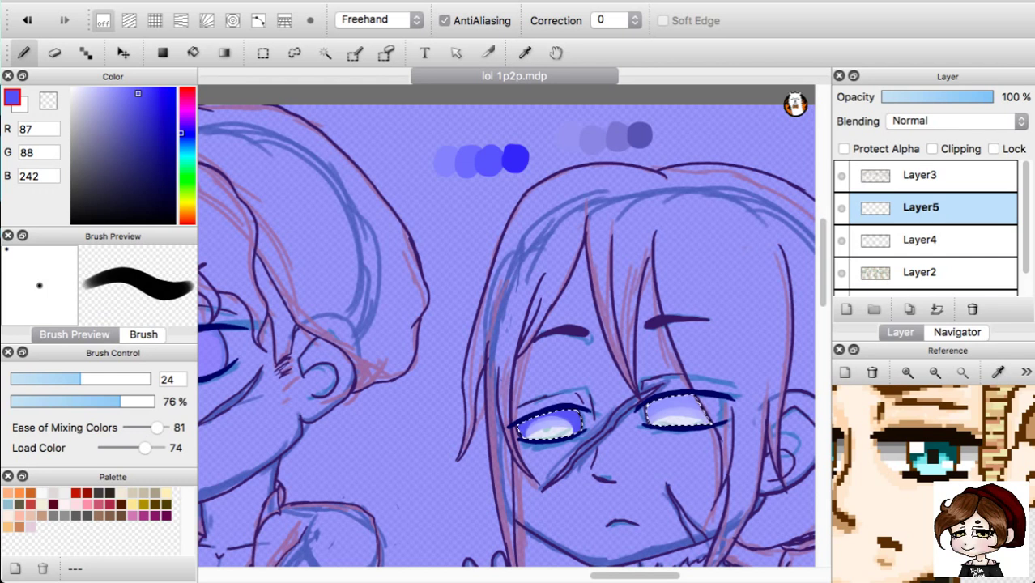
Try Layer5 at reduced opacity, first 54% and finally 79%.
left_click(931, 240)
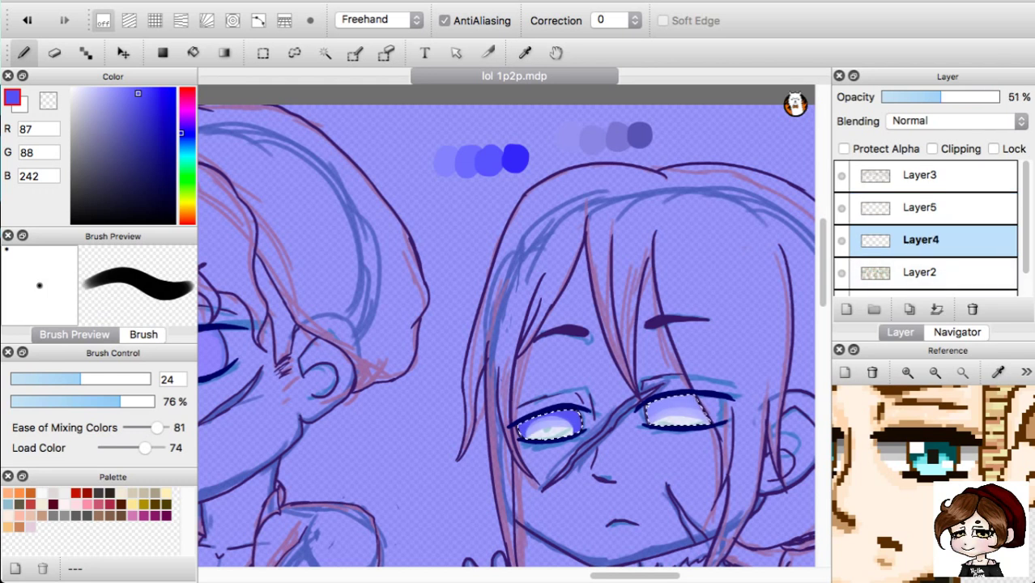
key("super+d")
left_click(931, 208)
left_click(943, 97)
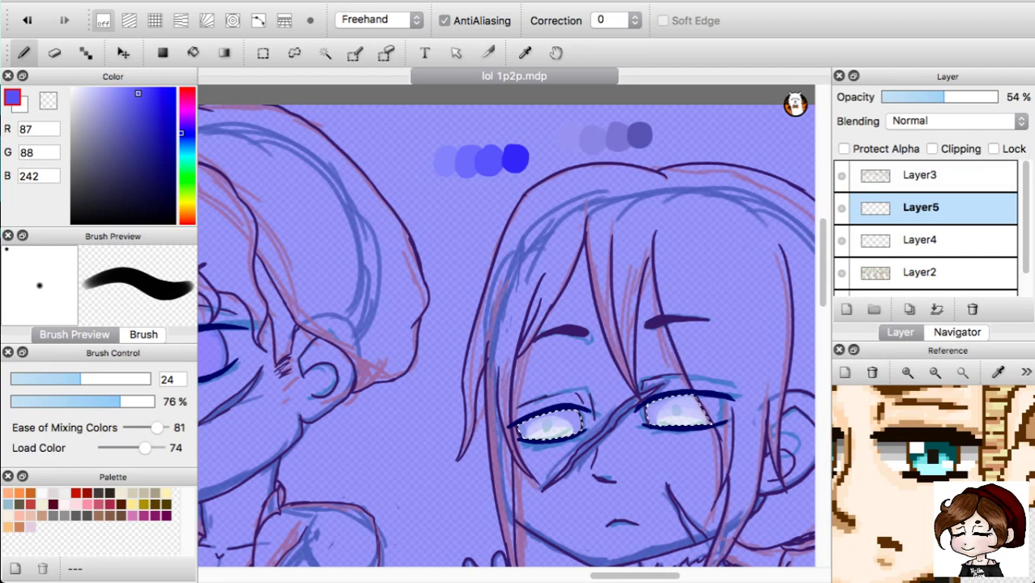
key("super+d")
left_click(974, 97)
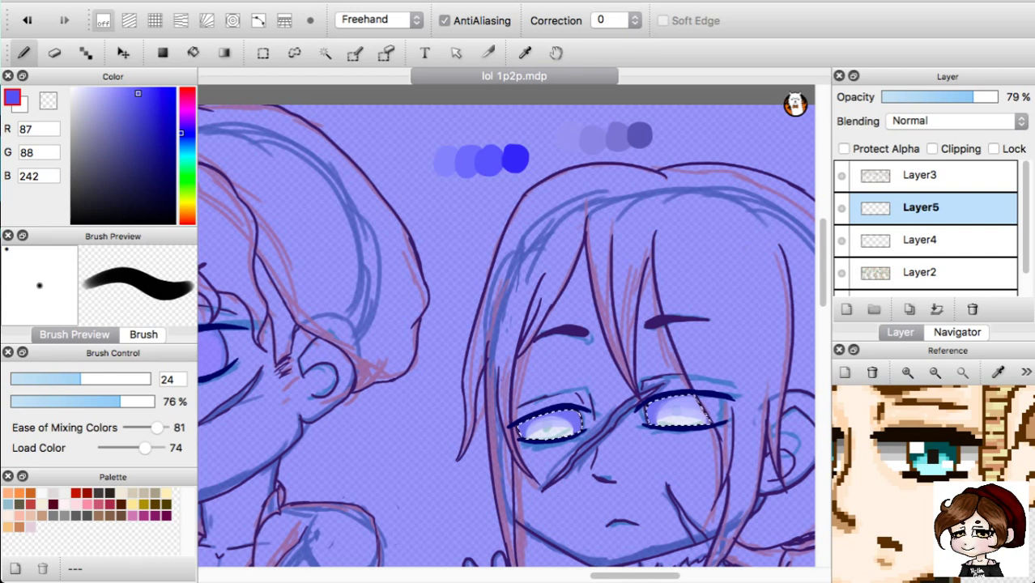
Shade the upper part of the right-hand eye in the same blue with the brush opacity at 100%.
left_click_drag(121, 402, 156, 402)
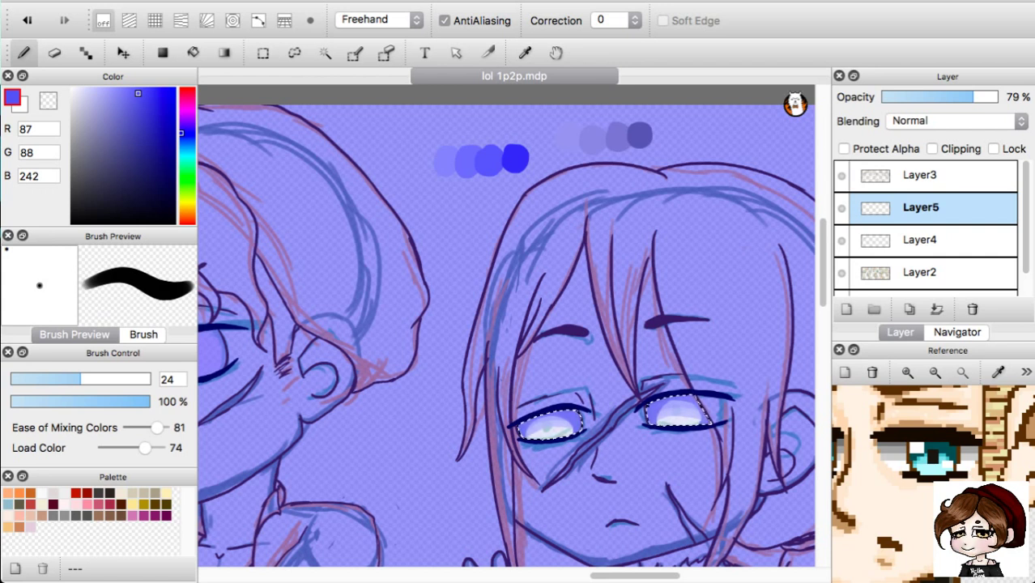
Try a round near-black (0, 0, 29) pupil in the right-hand eye, remove it, and raise Layer5's opacity to 100%.
mouse_move(84, 215)
left_mouse_down()
mouse_move(76, 222)
mouse_move(111, 204)
mouse_move(174, 209)
left_mouse_up()
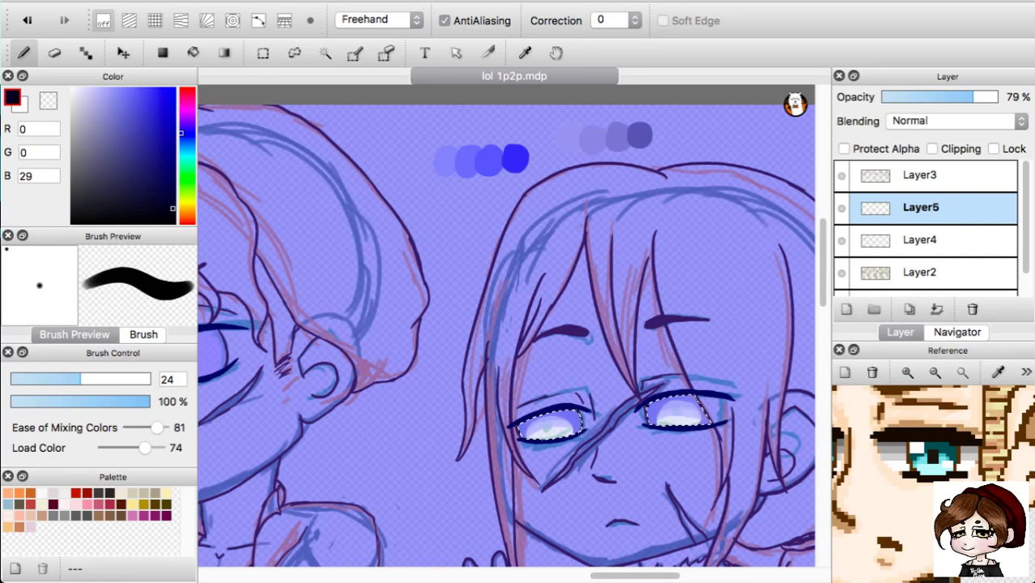
left_click_drag(675, 408, 675, 414)
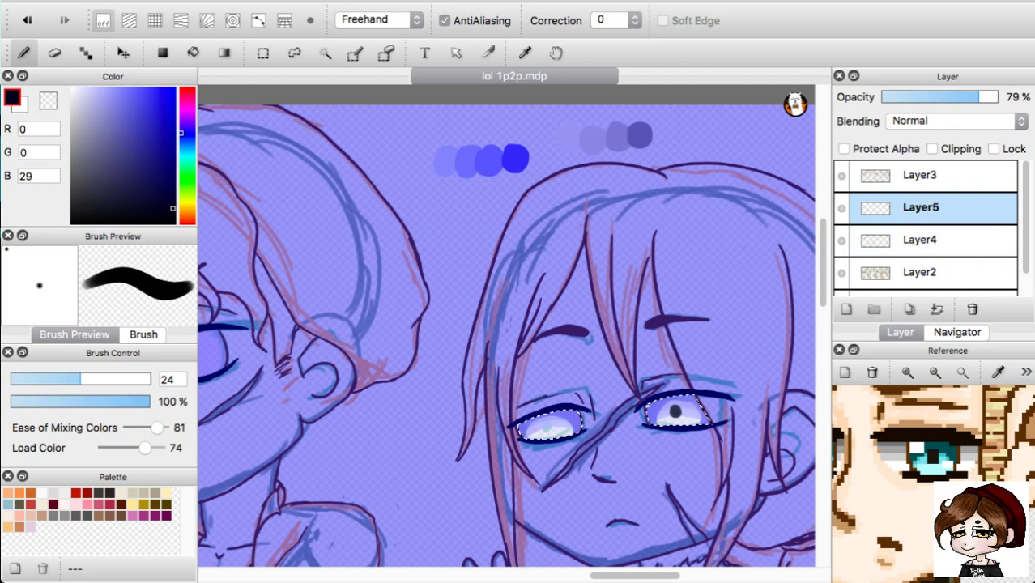
left_click_drag(978, 97, 997, 97)
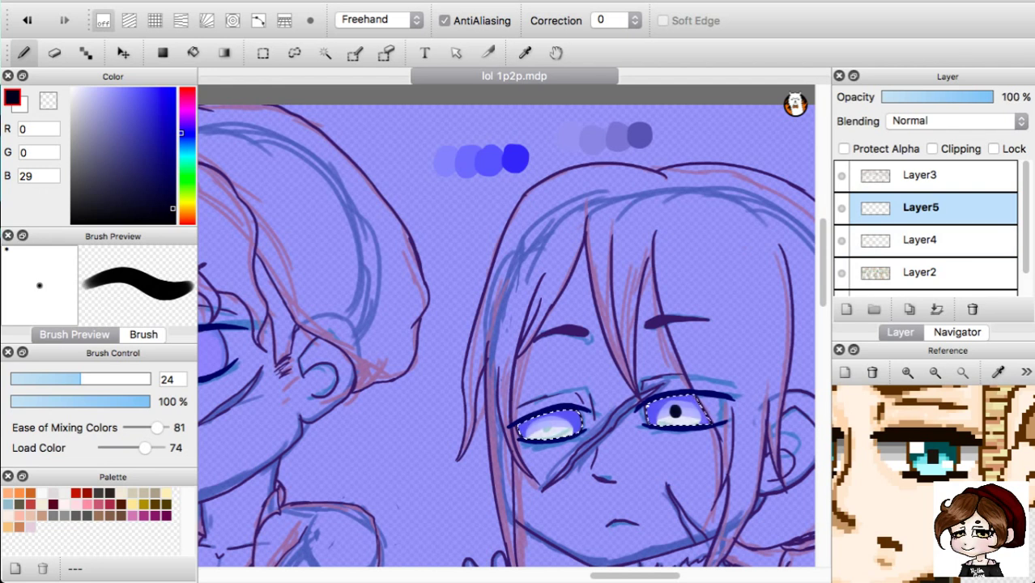
key("super+z")
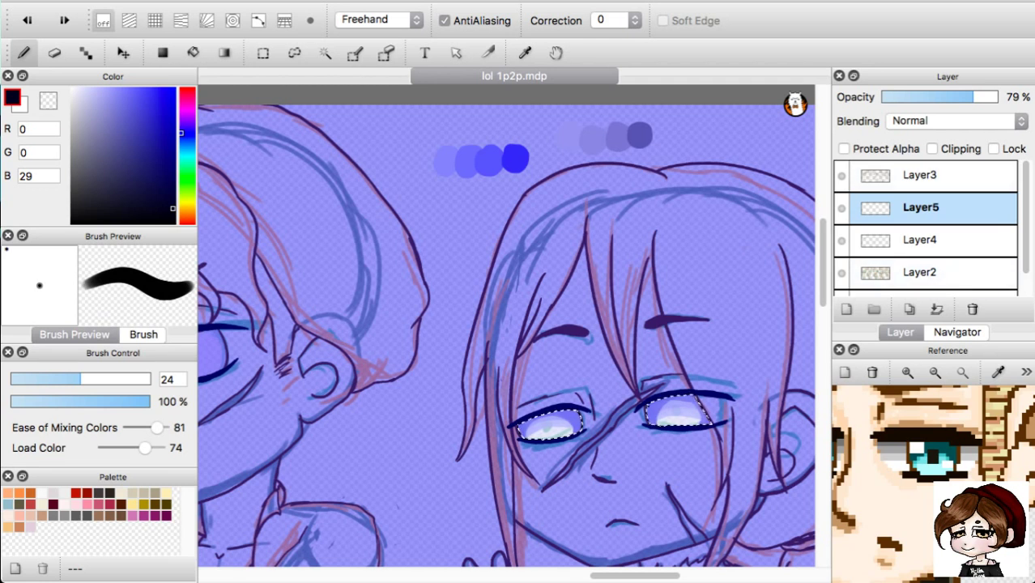
key("super+shift+z")
Soften the right-hand eye's colouring on Layer4 with the Blur brush at size 24.
left_click(931, 240)
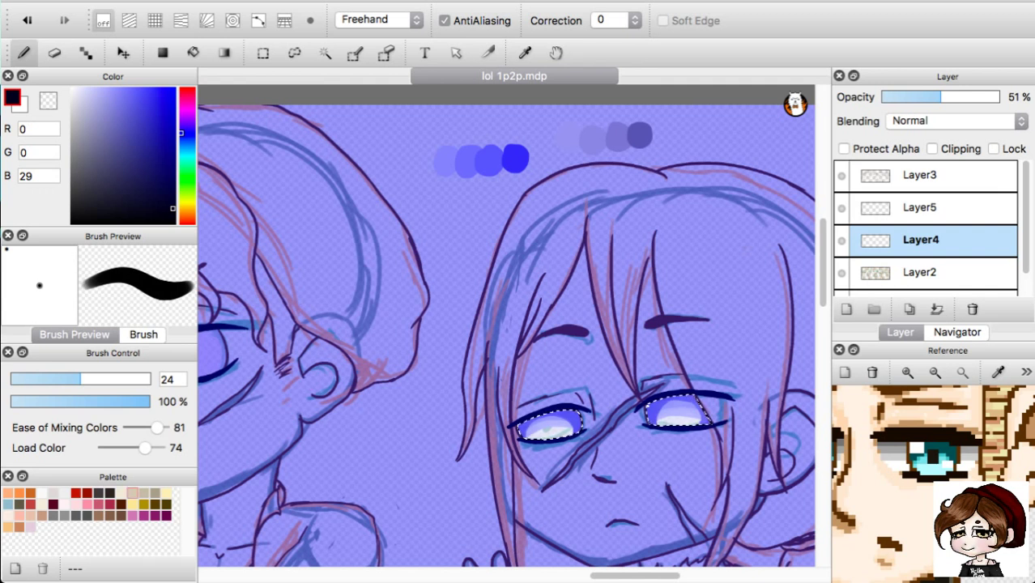
left_click(143, 335)
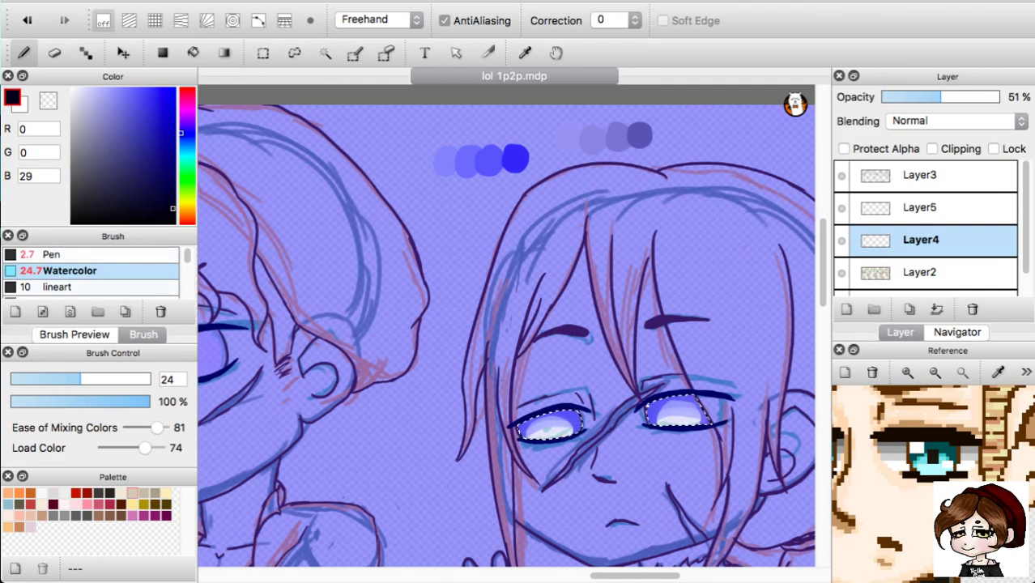
scroll(89, 270, "up", 1)
left_click(48, 254)
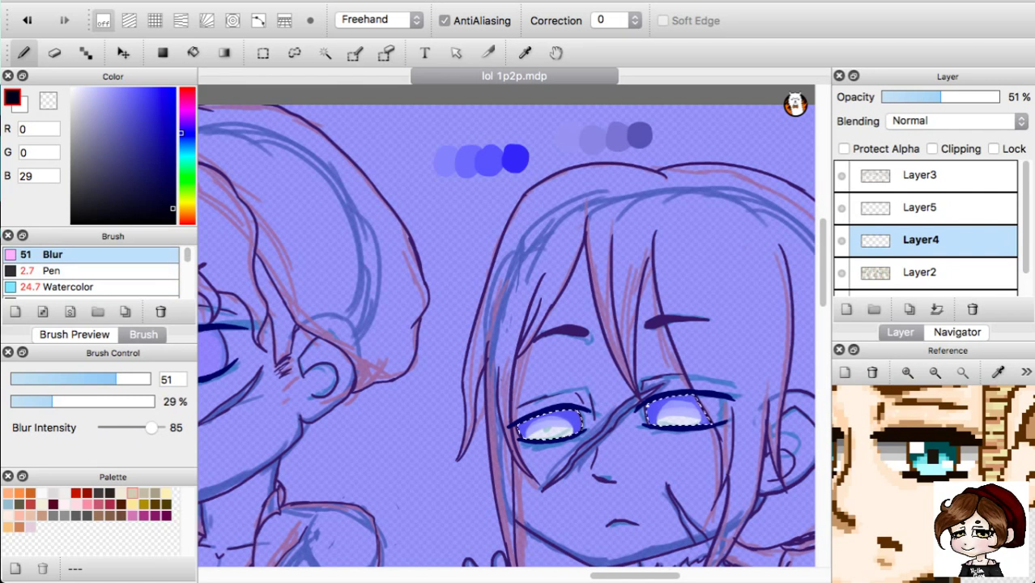
left_click_drag(108, 378, 78, 379)
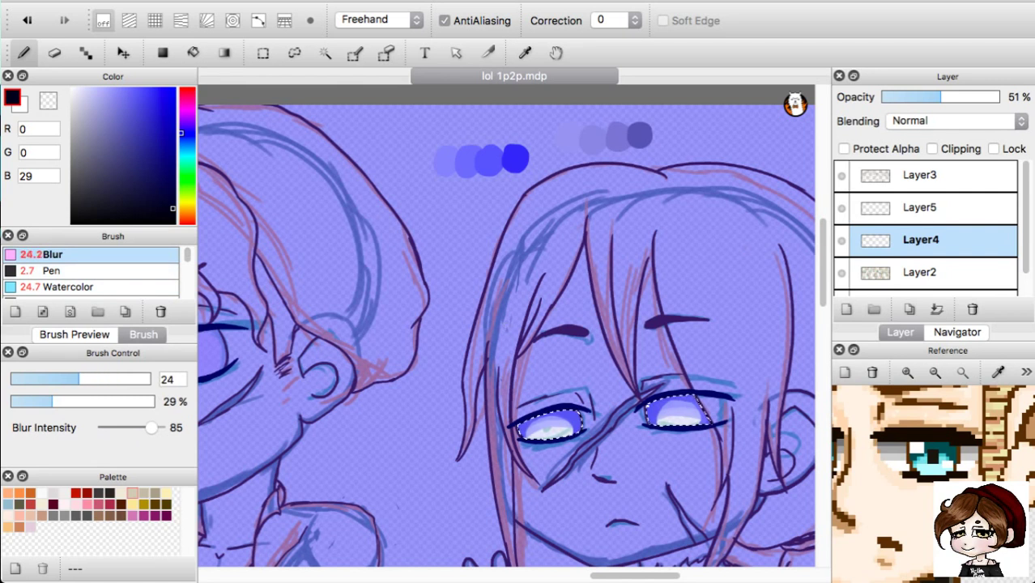
left_click_drag(659, 413, 698, 414)
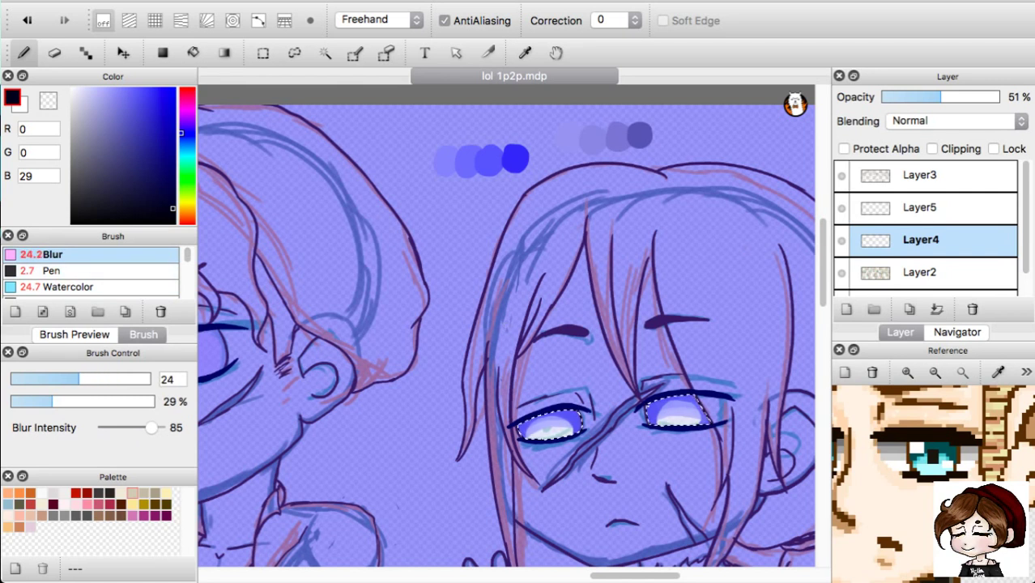
Reduce the Blur brush to size 3.5.
key("bracketleft")
key("bracketleft")
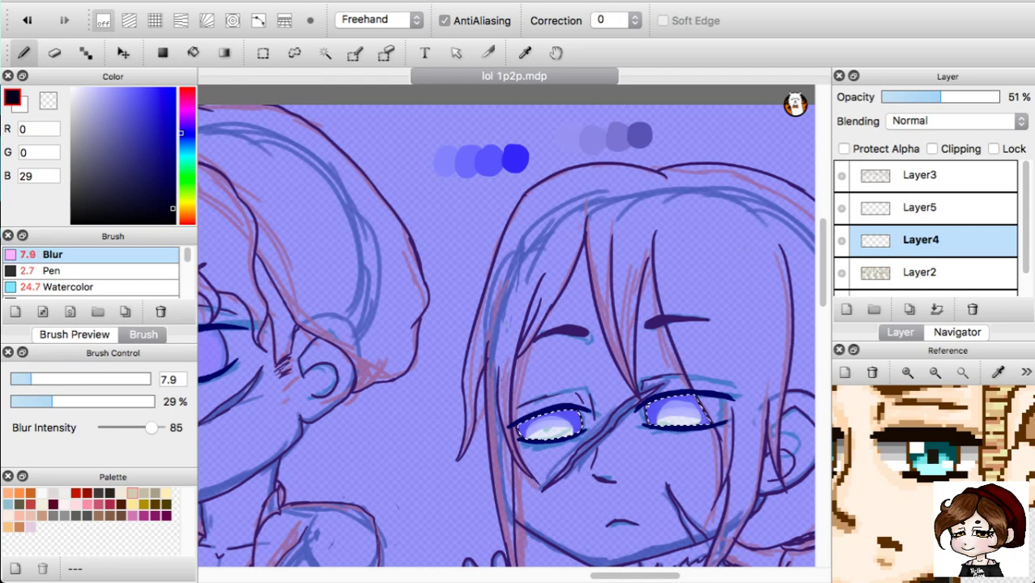
key("bracketleft")
key("bracketleft")
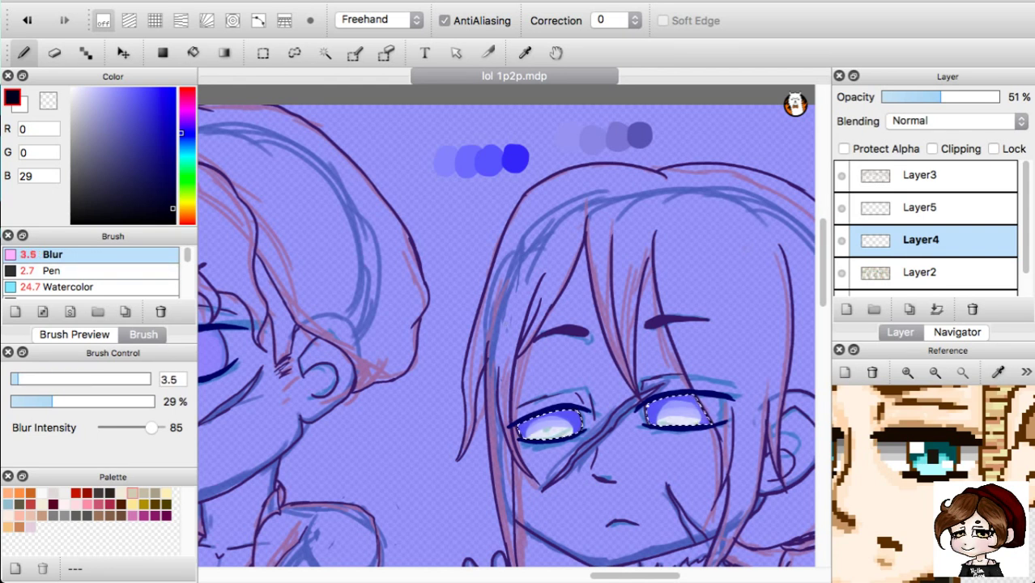
Set the Blur brush to 100% opacity and size 7.1.
left_click(74, 334)
left_click_drag(18, 379, 156, 401)
key("bracketright")
key("bracketleft")
key("bracketleft")
key("bracketleft")
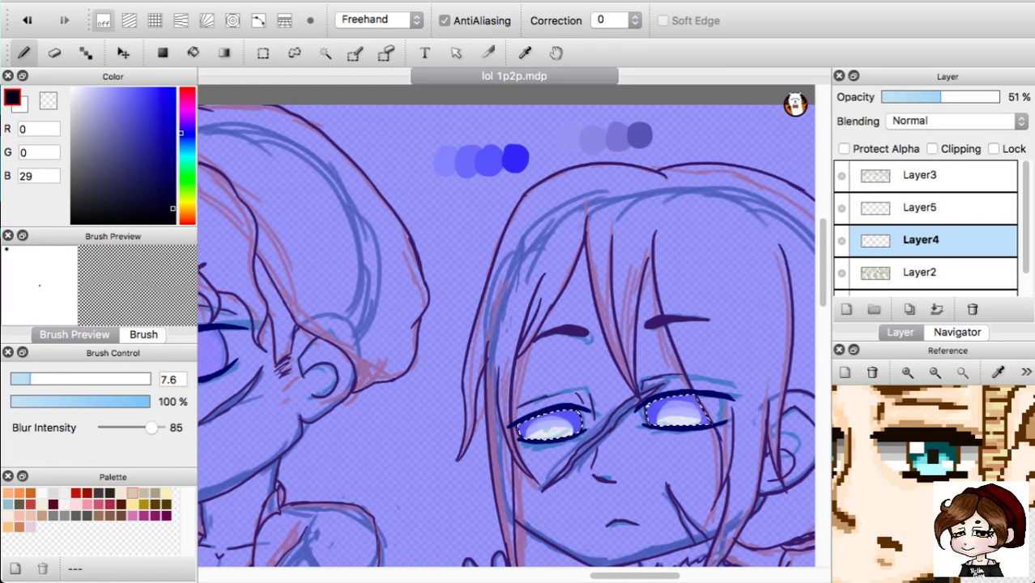
key("bracketleft")
key("bracketleft")
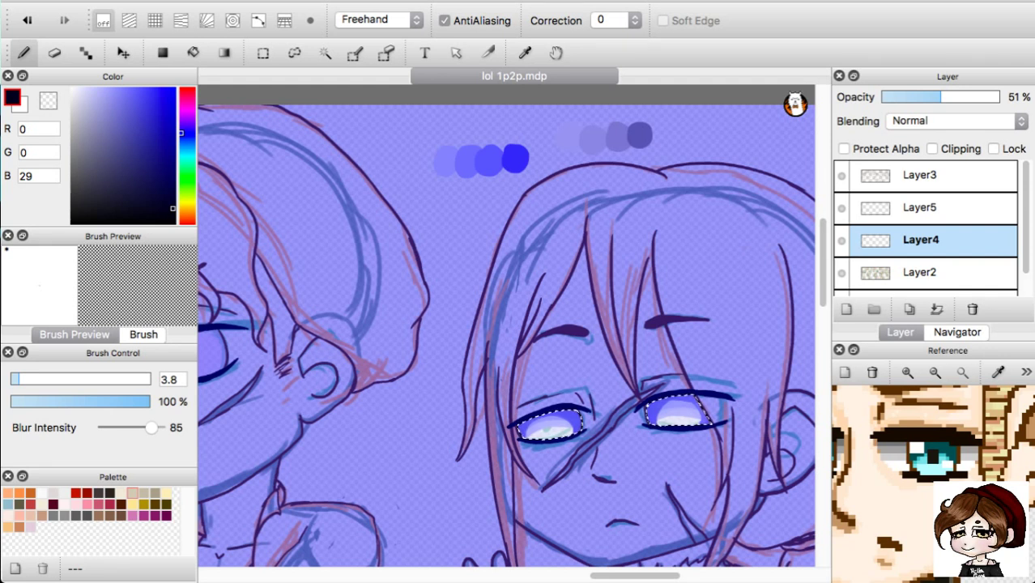
key("bracketright")
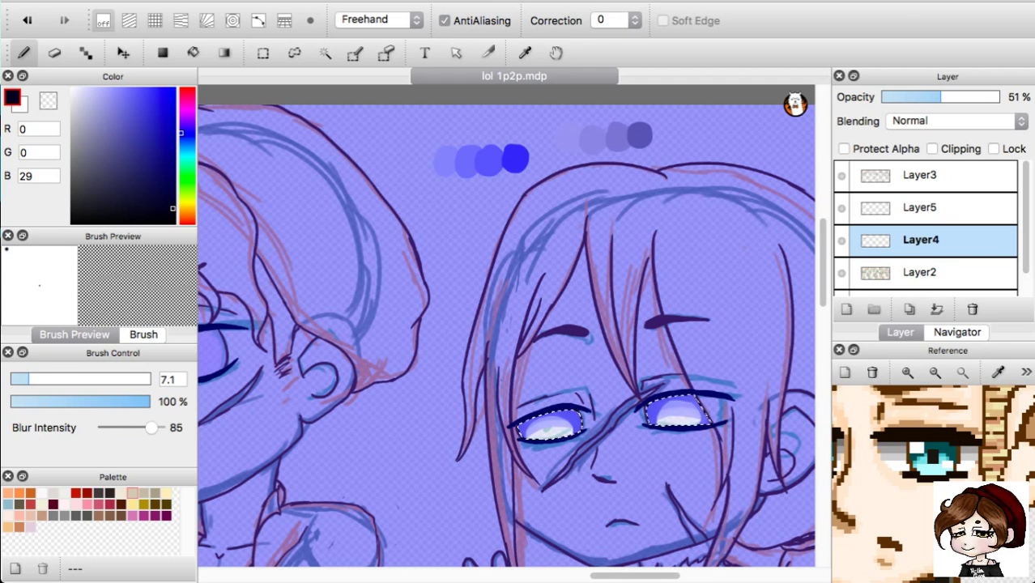
Set the Blur brush to 58% opacity and size 21, and raise Layer4's opacity to 100%.
mouse_move(123, 401)
left_mouse_down()
mouse_move(94, 402)
mouse_move(71, 379)
left_mouse_up()
left_click(60, 379)
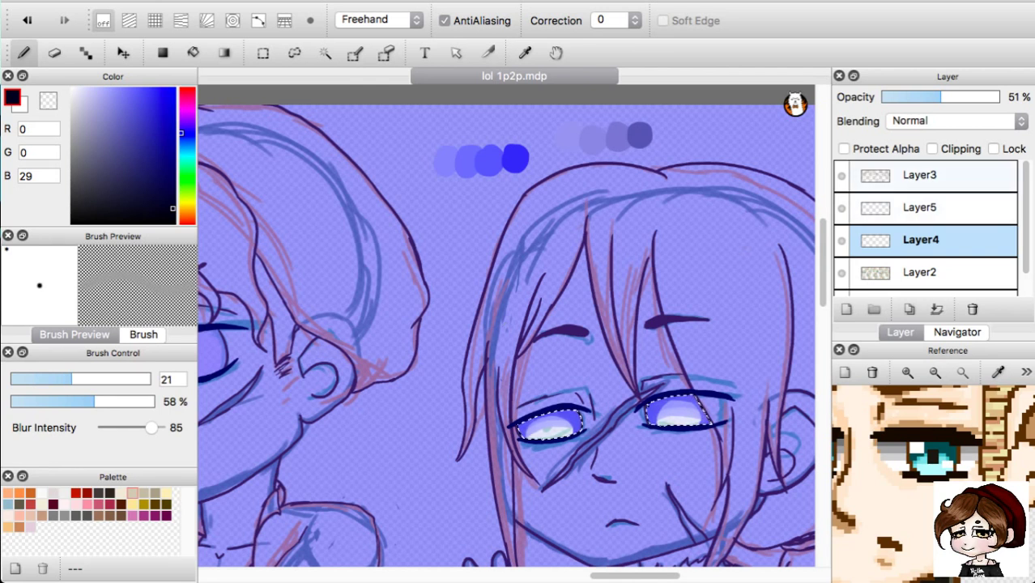
left_click_drag(941, 97, 998, 98)
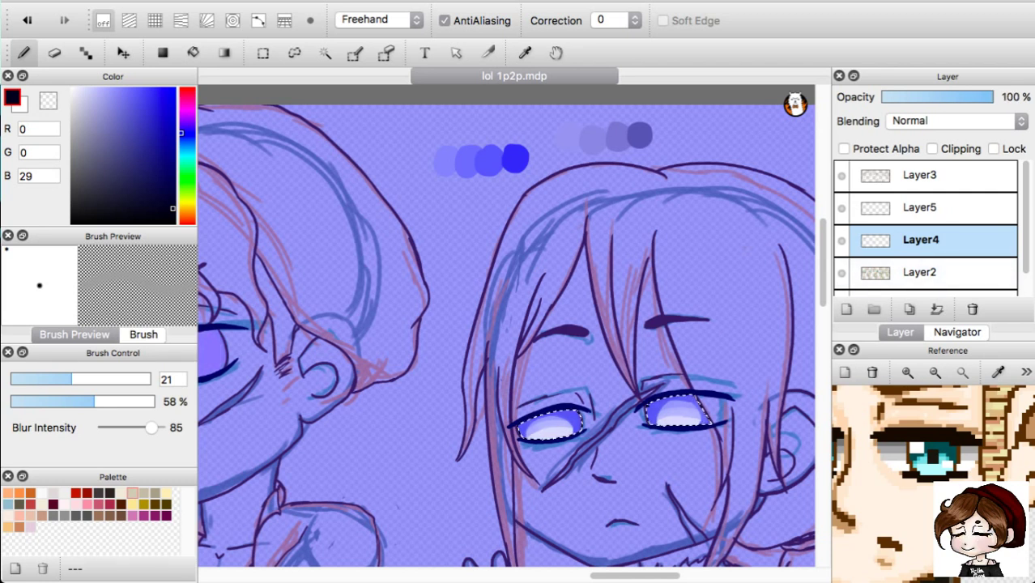
Sample the pale lavender (216, 217, 255) from the right-hand eye's highlight and choose the lineart brush at size 10.
right_click(679, 418)
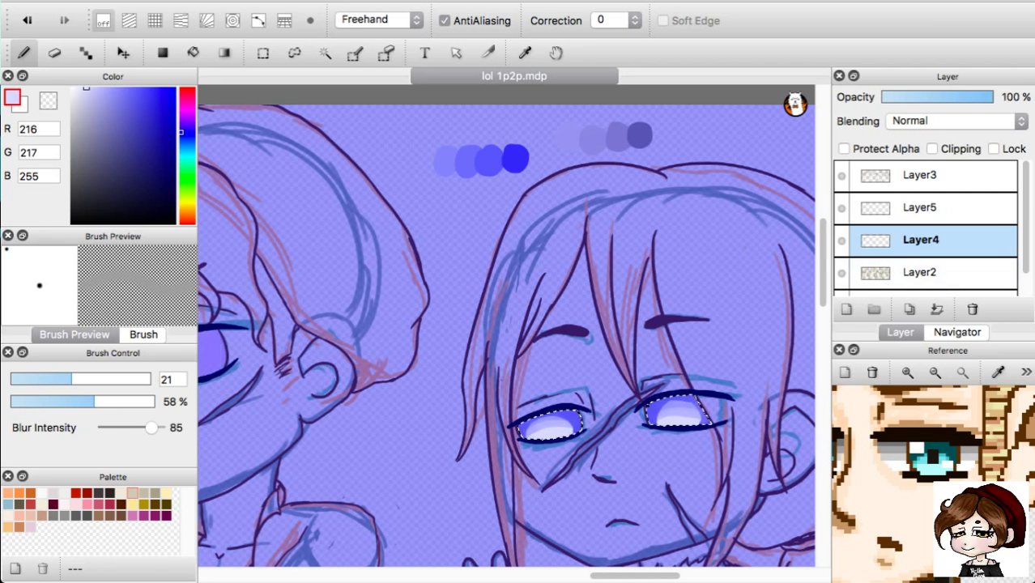
left_click(143, 335)
left_click(81, 287)
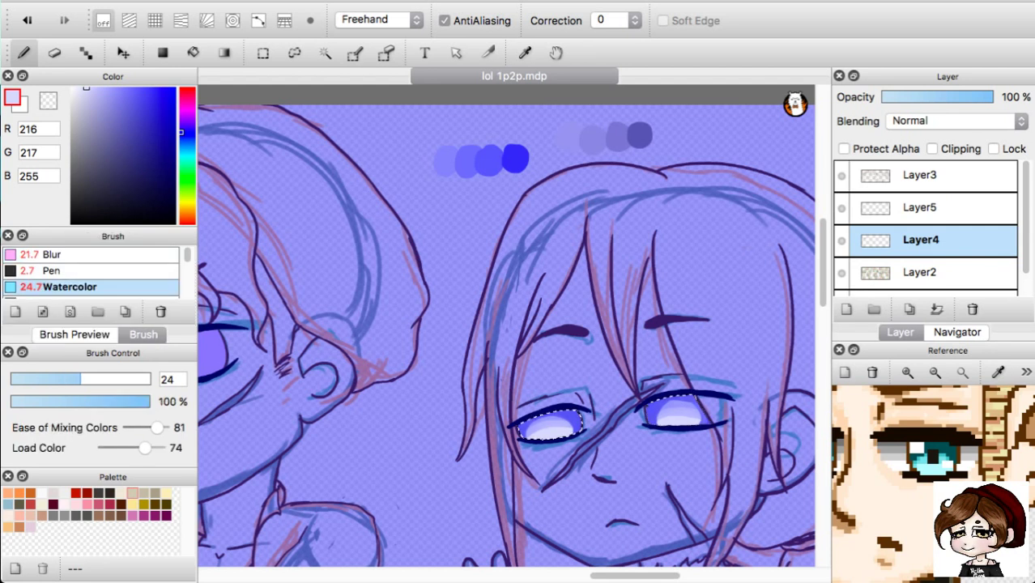
left_click(81, 271)
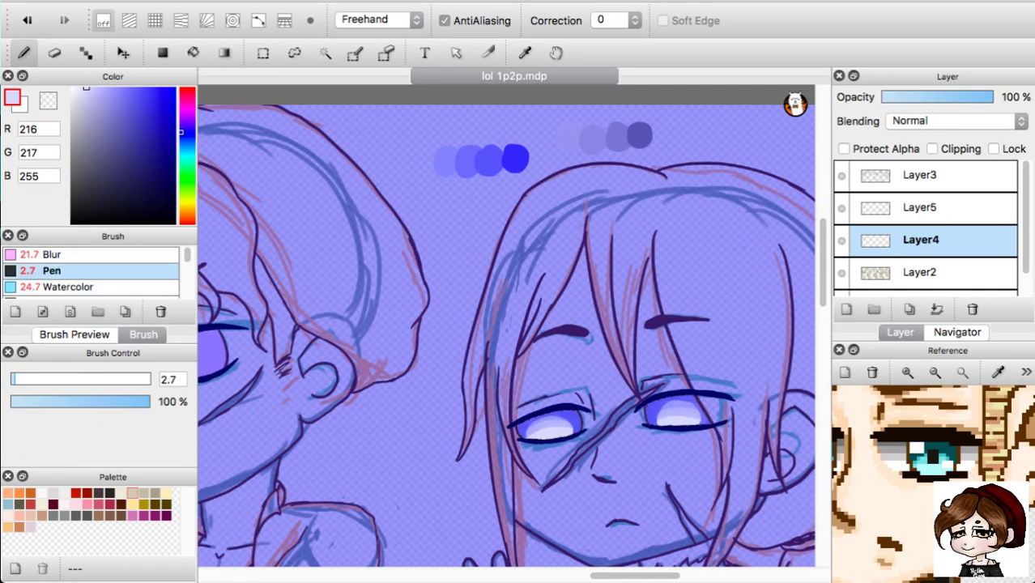
scroll(91, 270, "down", 3)
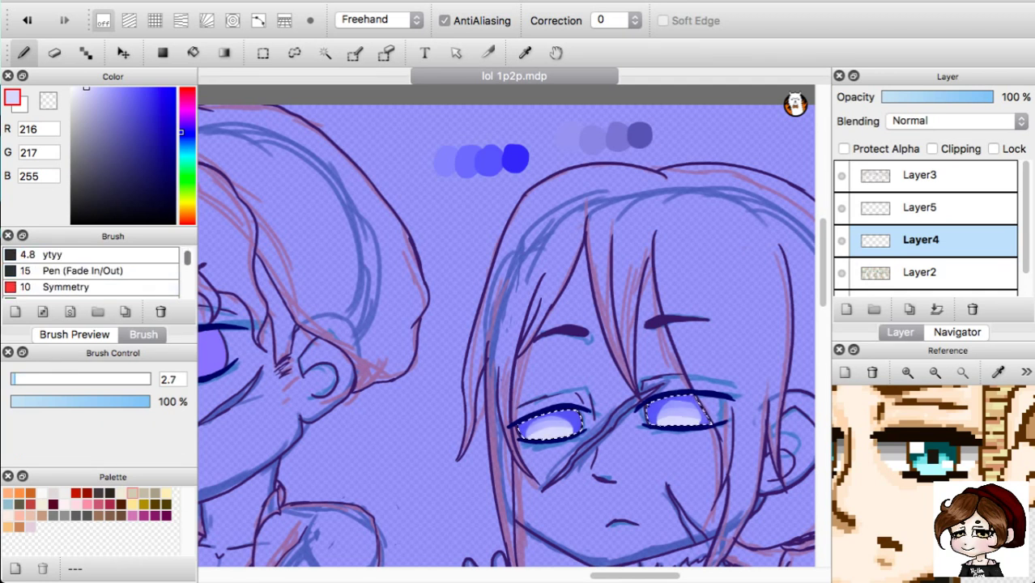
scroll(91, 271, "up", 3)
scroll(91, 270, "down", 1)
left_click(81, 271)
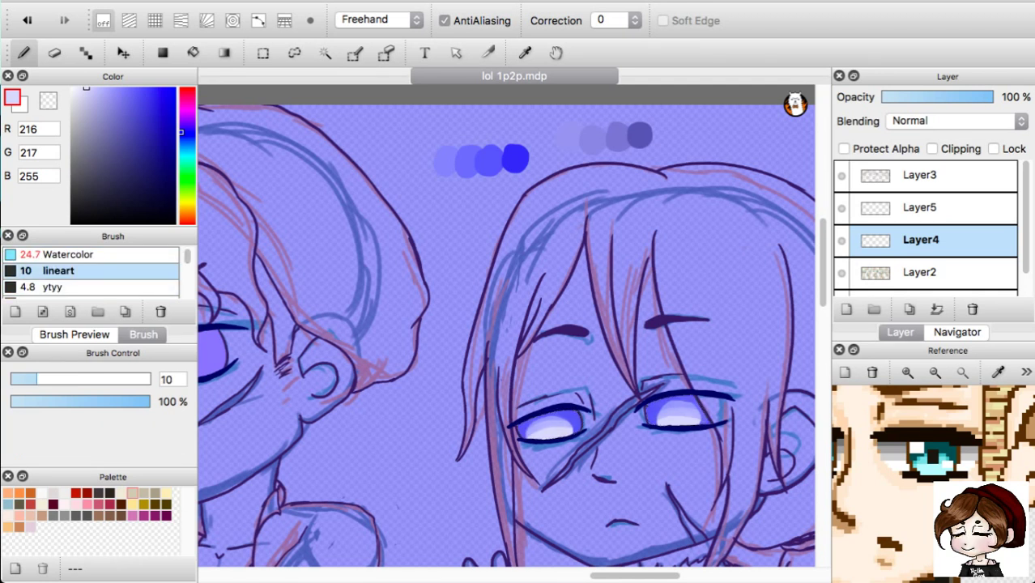
Lower Layer4's opacity to 79% and make Layer5 the active layer.
left_click(549, 422, "shift")
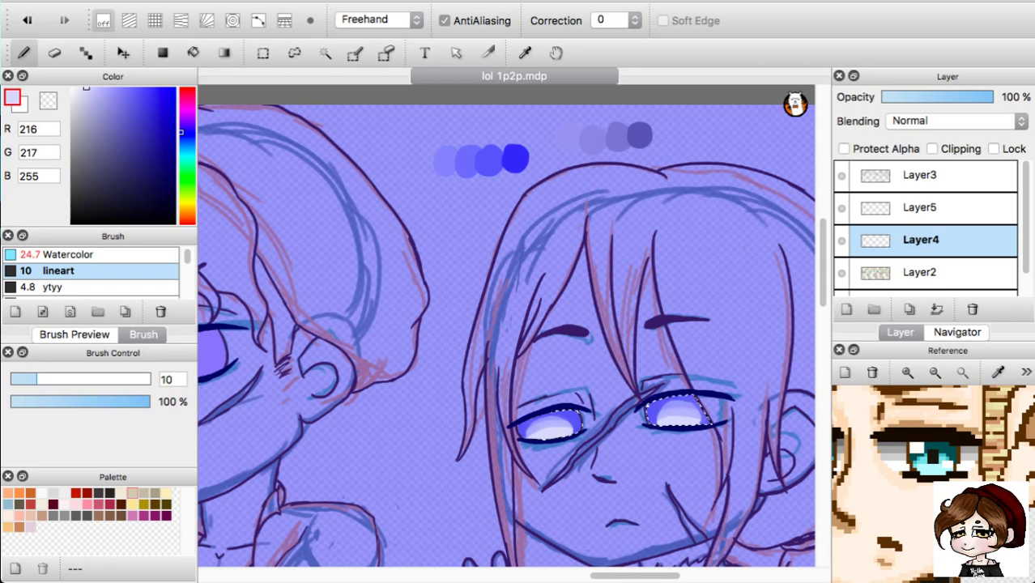
left_click(970, 97)
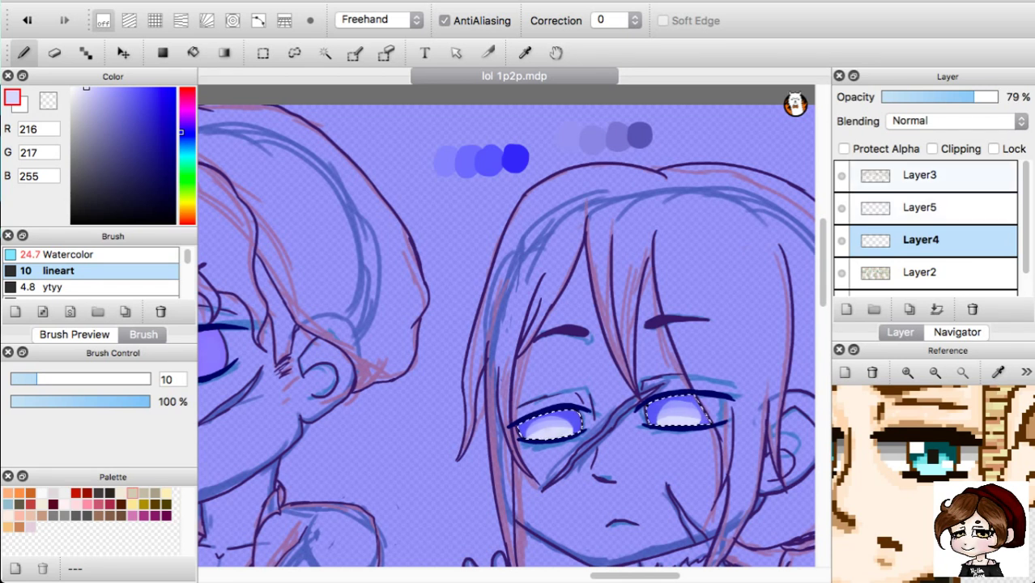
left_click(931, 208)
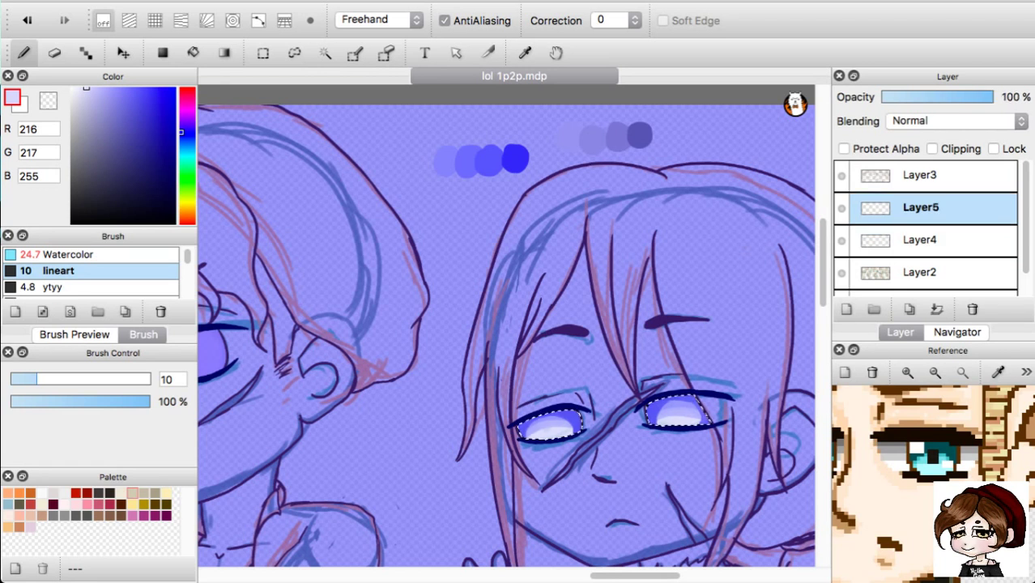
Set the Blur brush to size 19, 100% opacity and blur intensity 100 for softening the eyes on Layer5.
left_click_drag(187, 256, 187, 250)
left_click(97, 256)
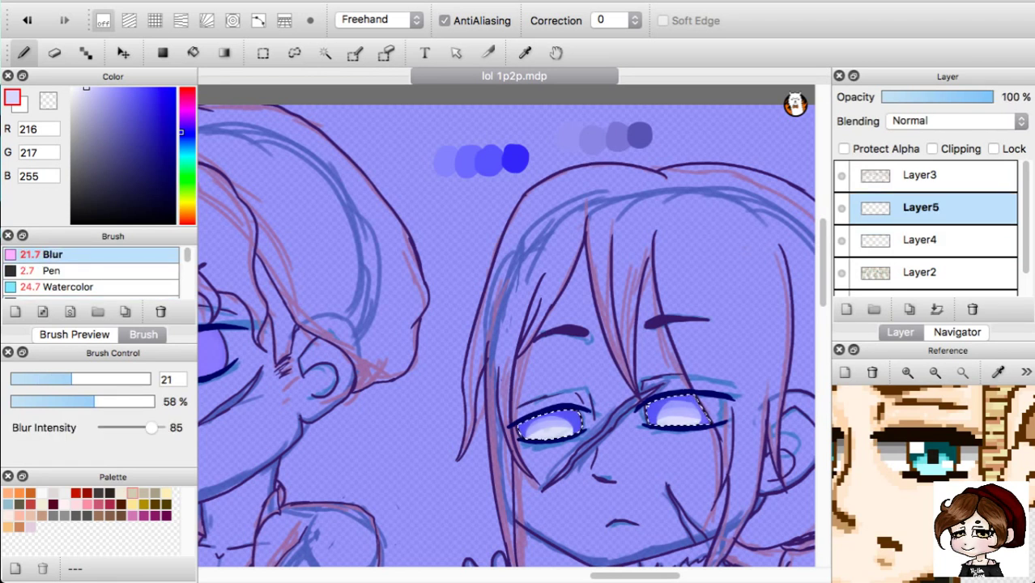
left_click_drag(72, 378, 47, 379)
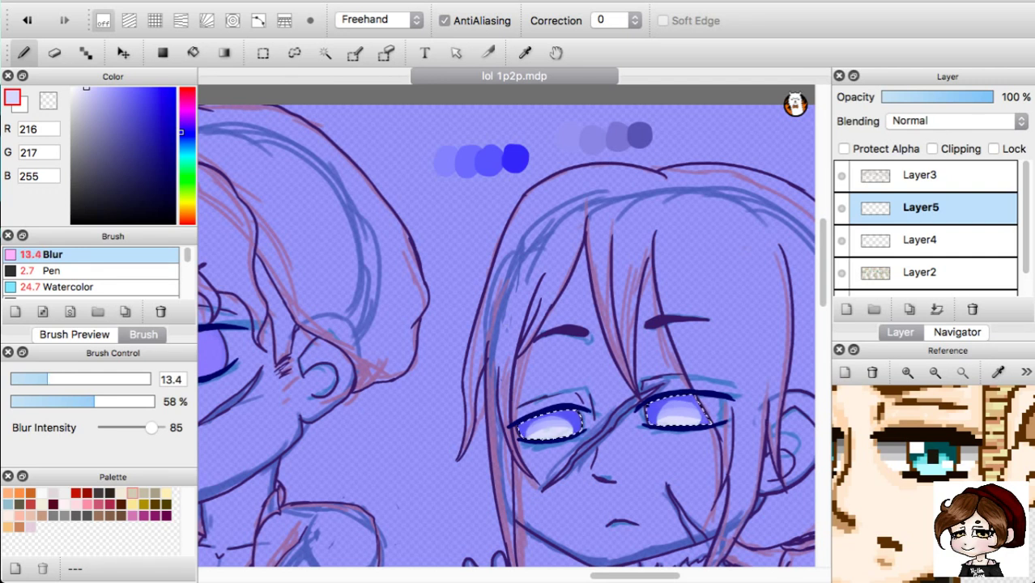
left_click(109, 401)
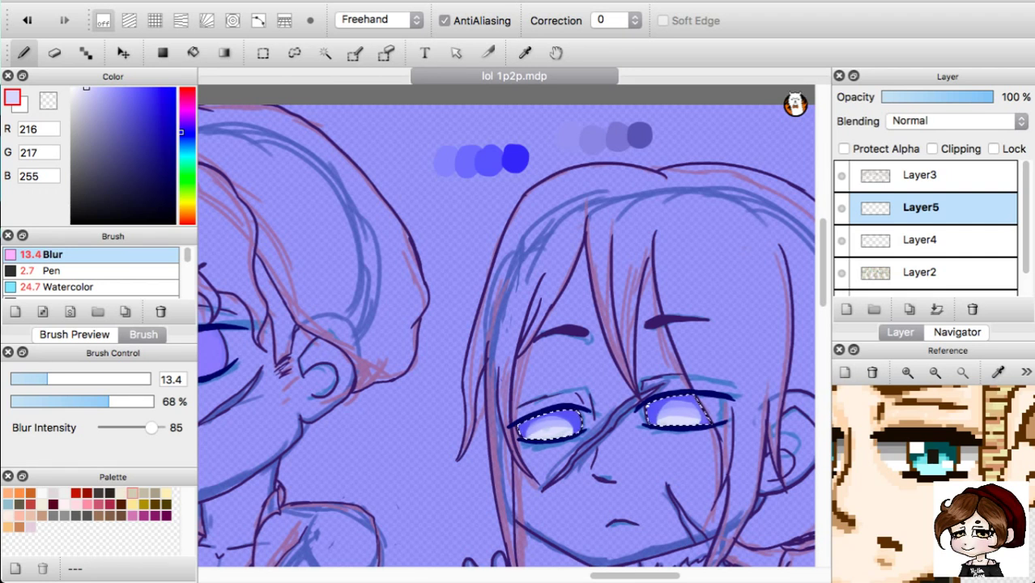
left_click_drag(47, 379, 60, 379)
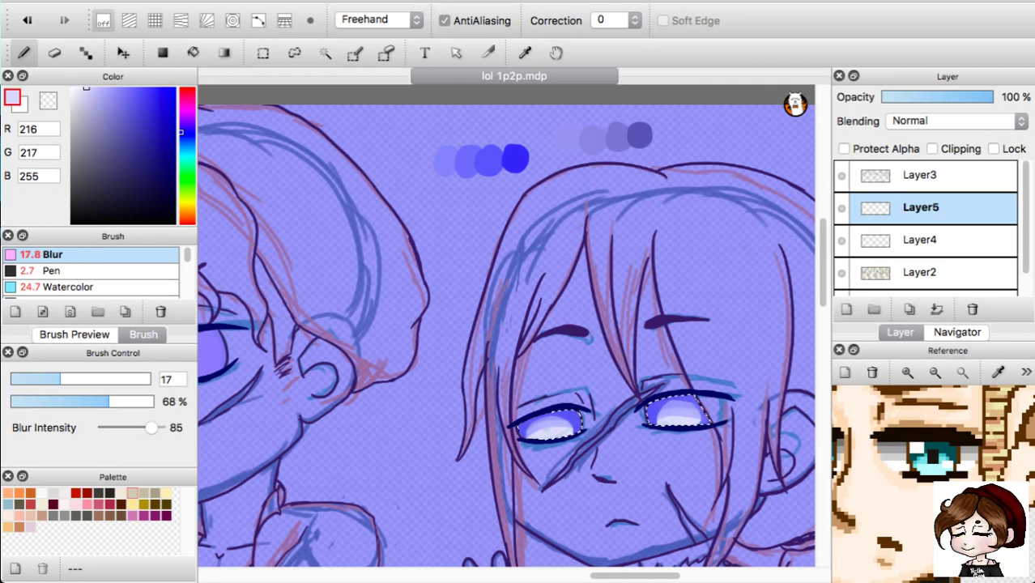
left_click_drag(108, 401, 151, 402)
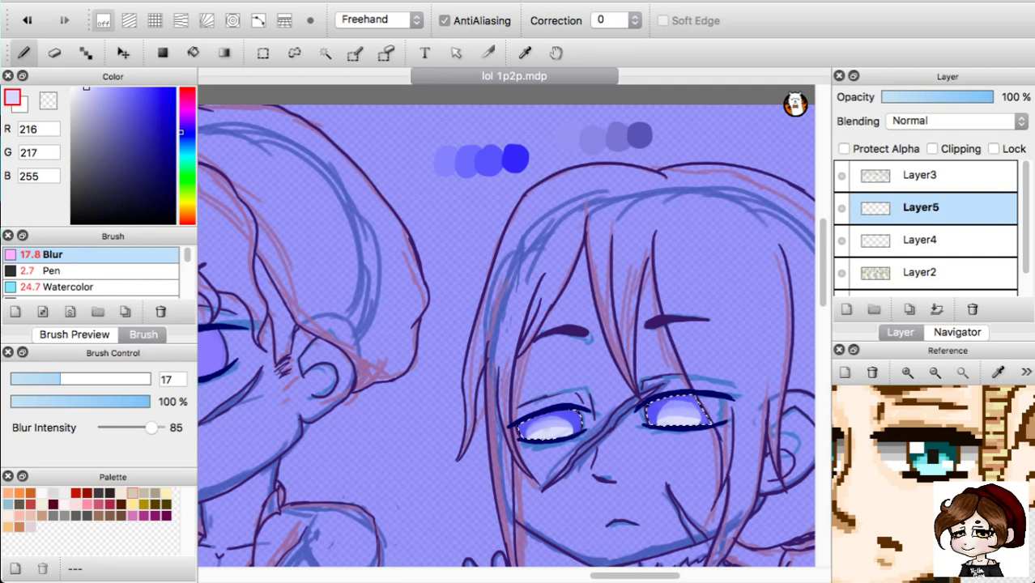
mouse_move(55, 379)
left_mouse_down()
mouse_move(93, 379)
mouse_move(56, 379)
left_mouse_up()
left_click_drag(152, 428, 160, 427)
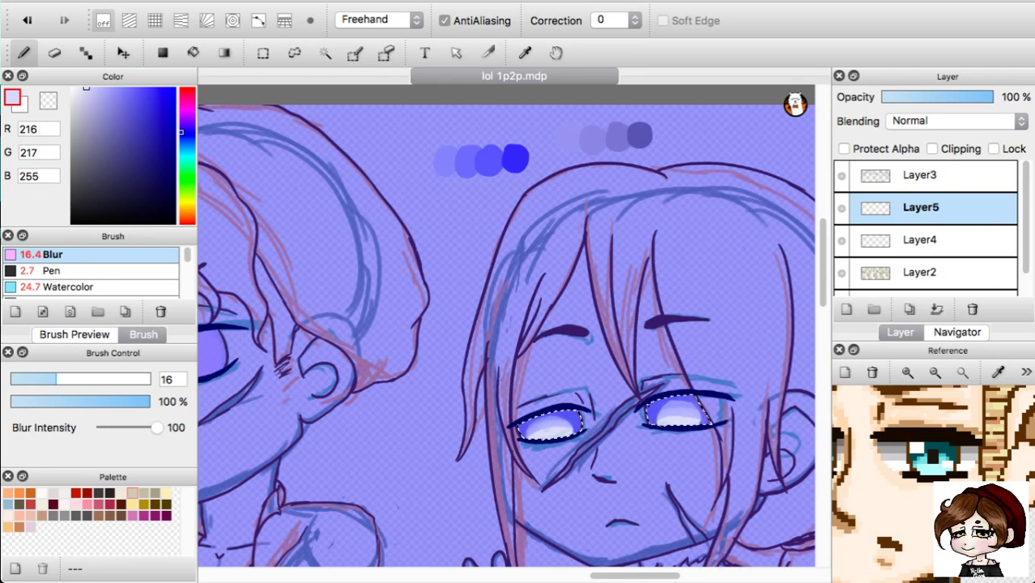
key("super+d")
key("]")
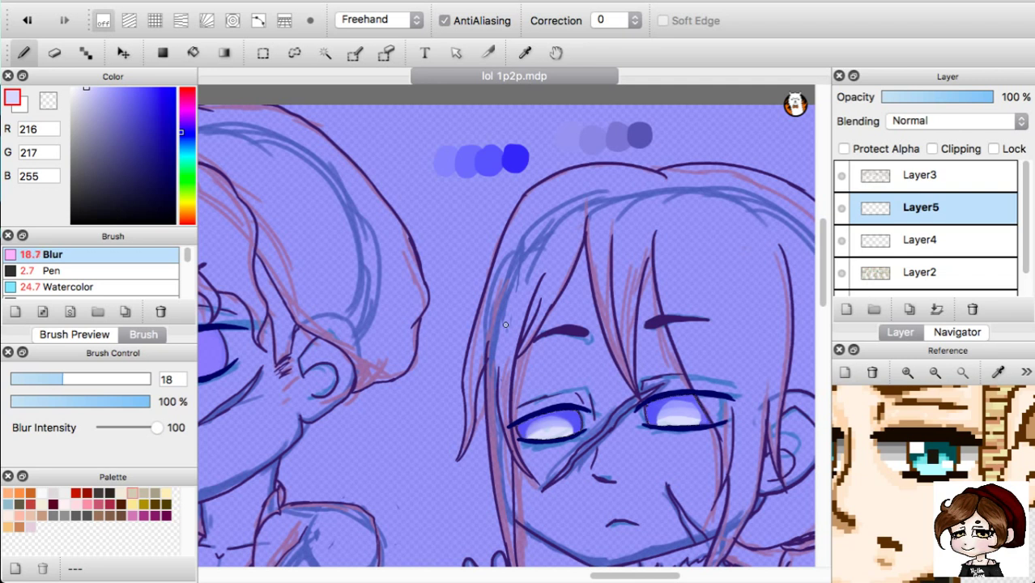
left_click(74, 335)
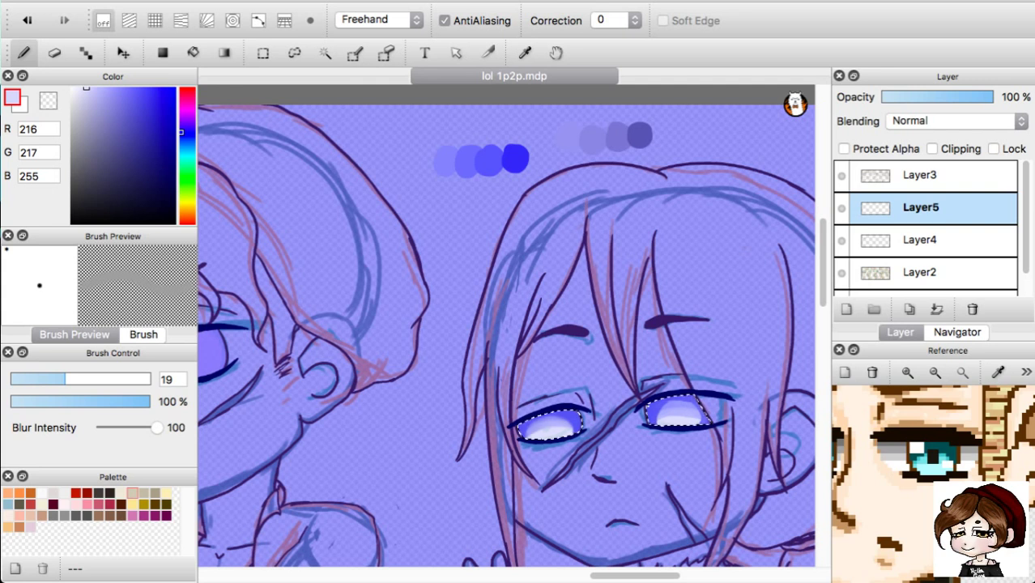
Try reworking the eye highlights on Layer5 with the Watercolor brush in transparent colour, and undo the last change.
key("x")
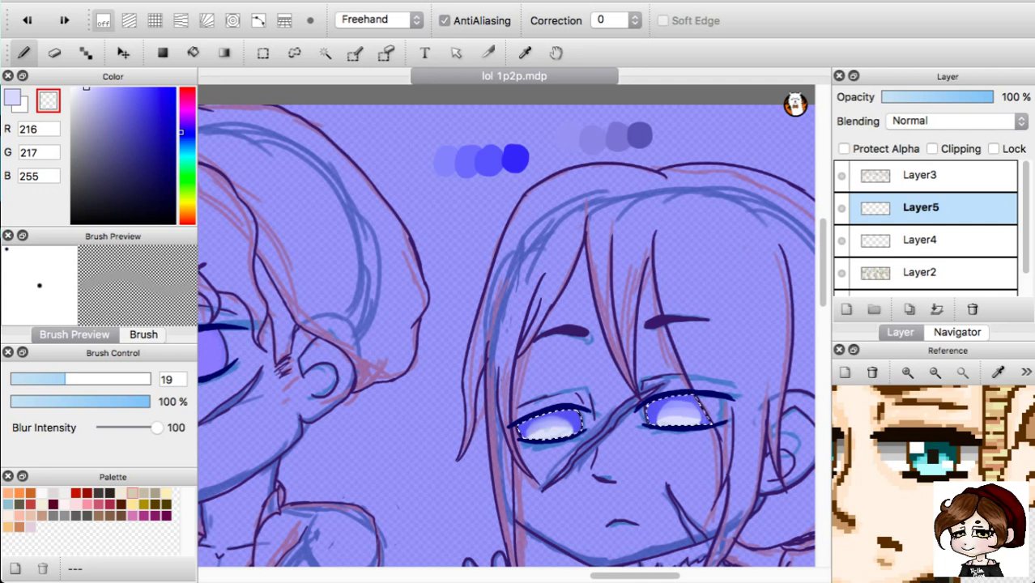
left_click(144, 334)
left_click(70, 288)
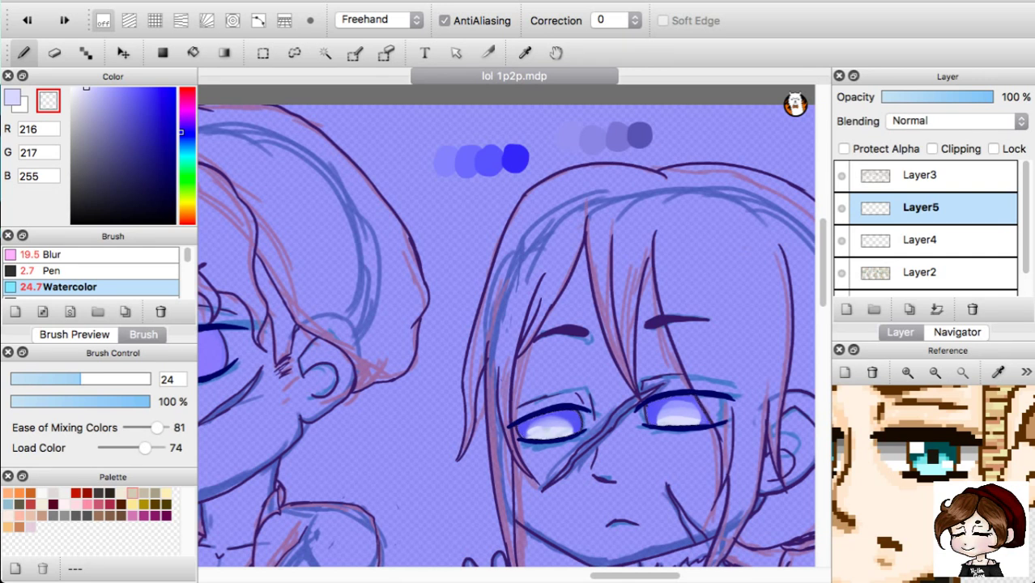
left_click(172, 255)
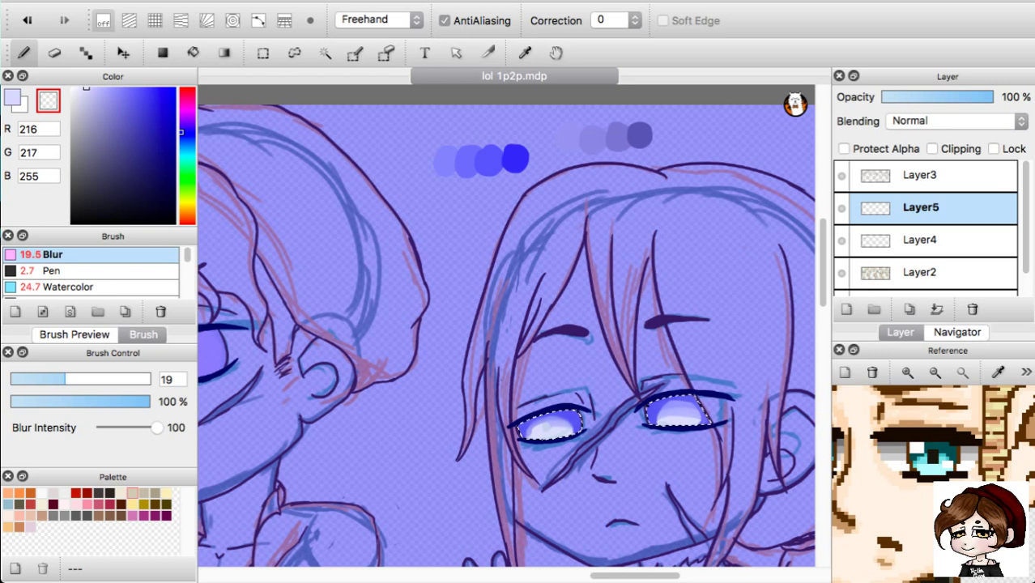
key("super+z")
key("z")
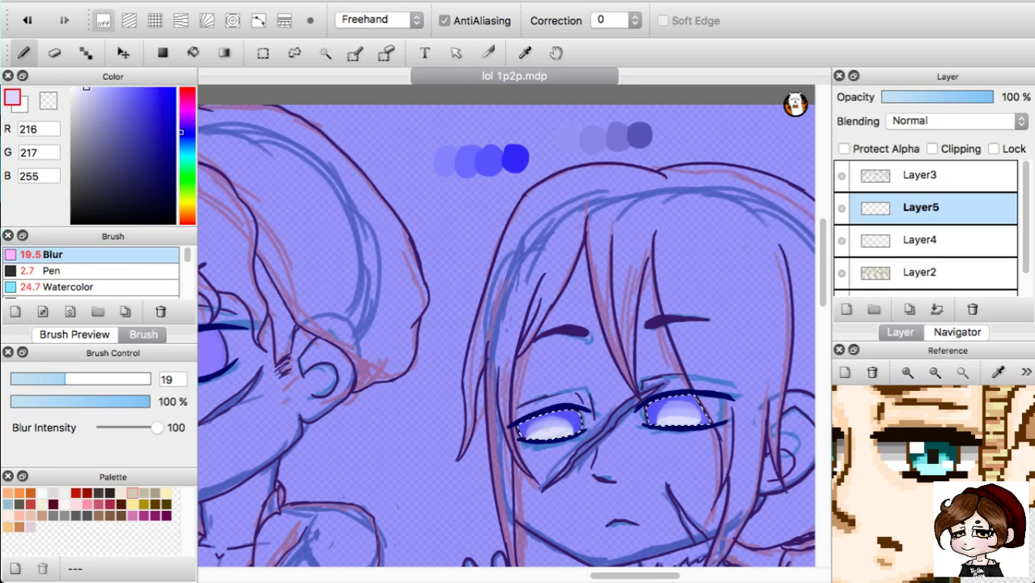
Enlarge the view of both eyes, make Layer4 active and raise its opacity to 100%.
key("super+d")
key("super+plus")
key("super+plus")
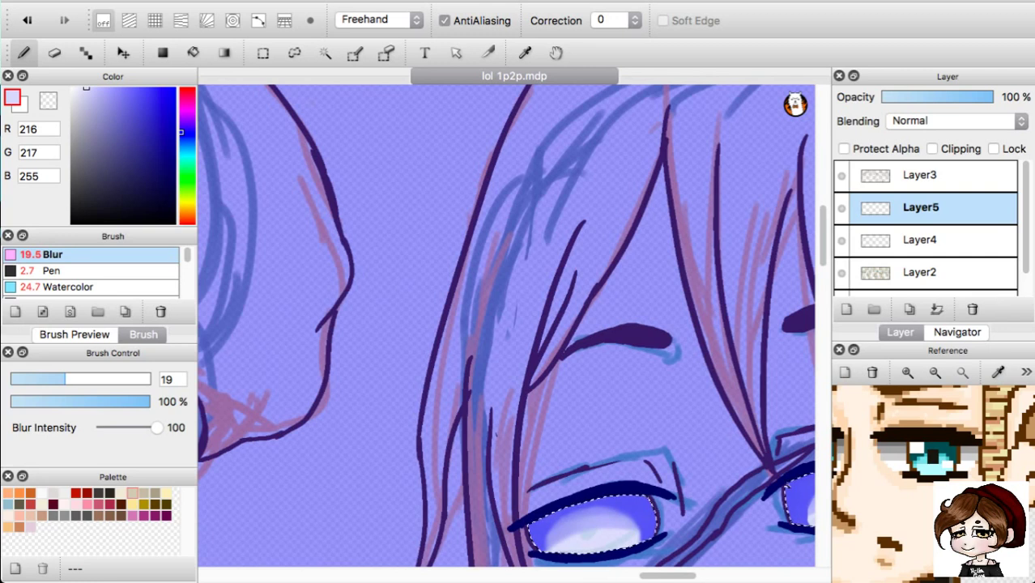
left_click_drag(669, 575, 697, 576)
left_click_drag(824, 236, 823, 261)
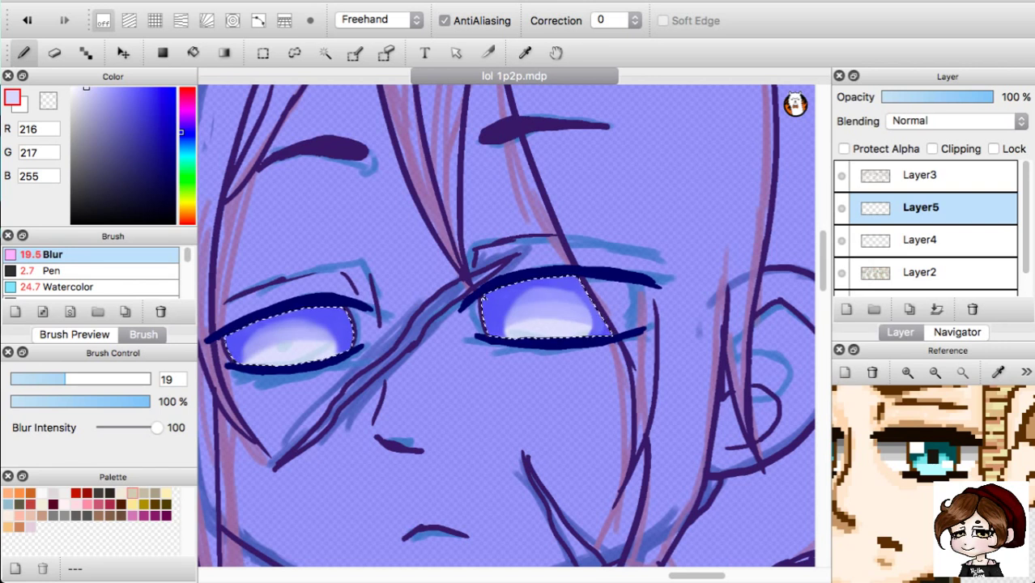
key("ctrl+d")
left_click(920, 239)
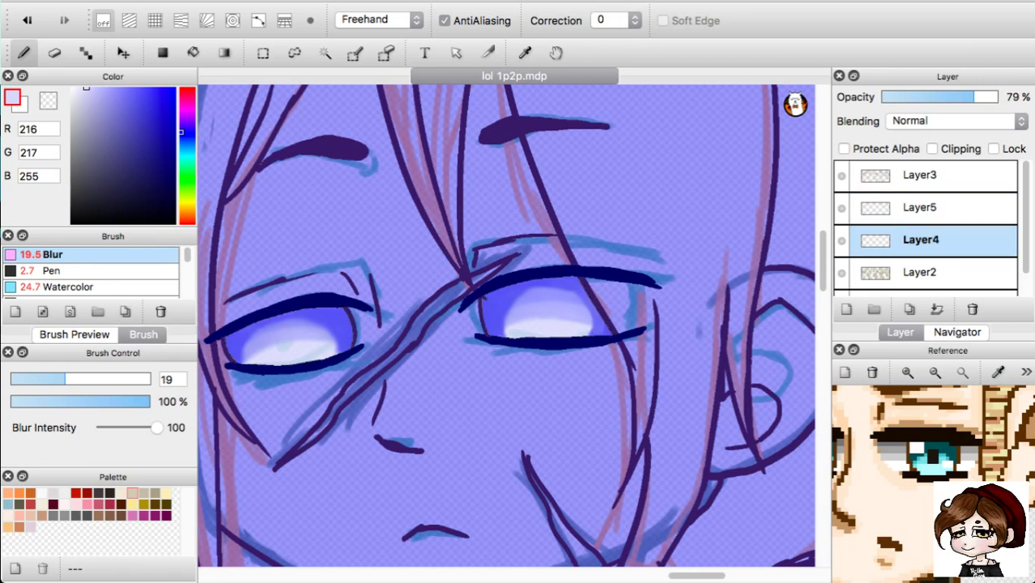
left_click_drag(974, 97, 996, 97)
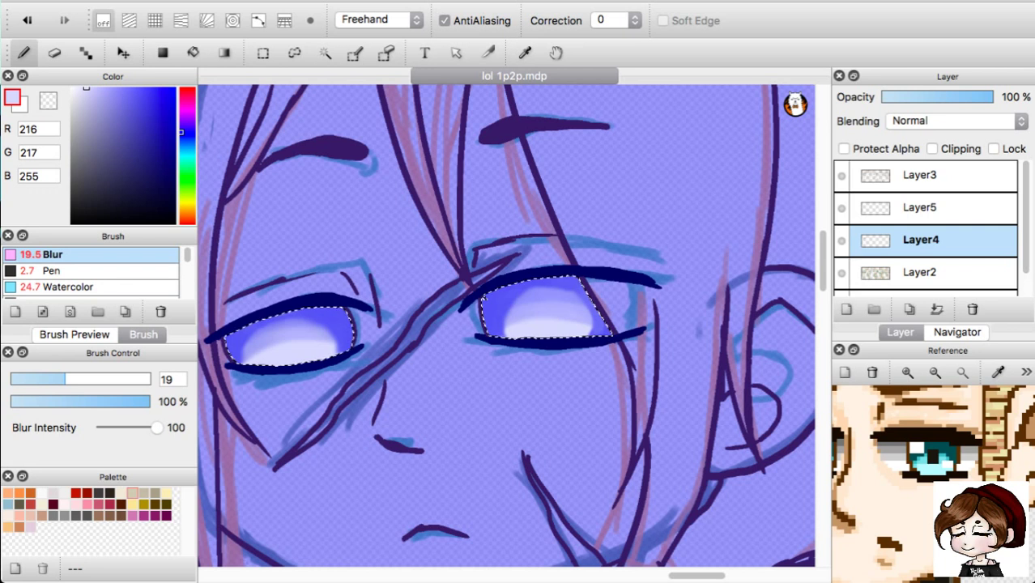
Sample the light violet (177, 179, 253) from the right-hand eye, paint a round Watercolor spot in each eye's highlight, and activate Layer5.
right_click(548, 310)
left_click(69, 286)
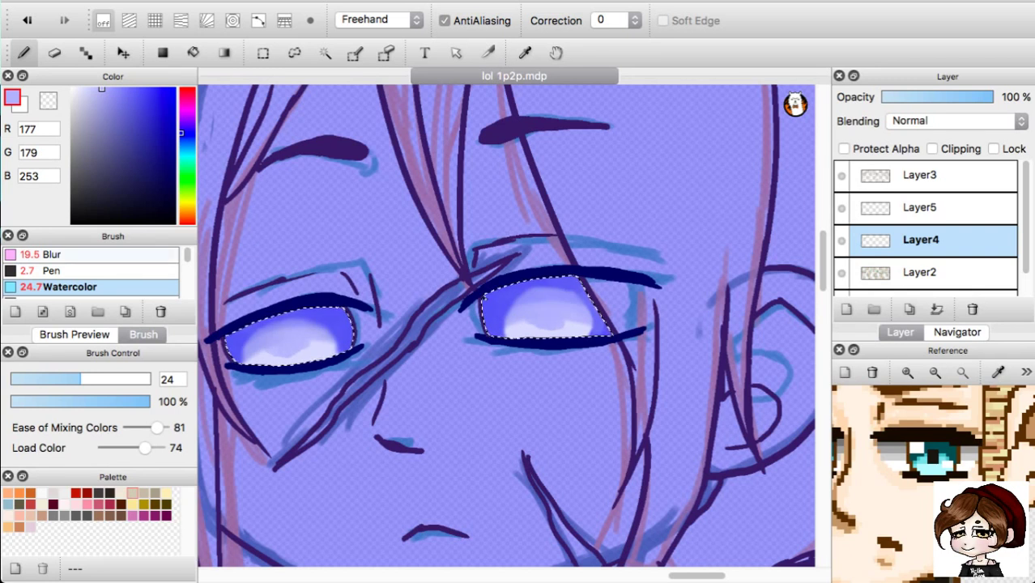
left_click(89, 255)
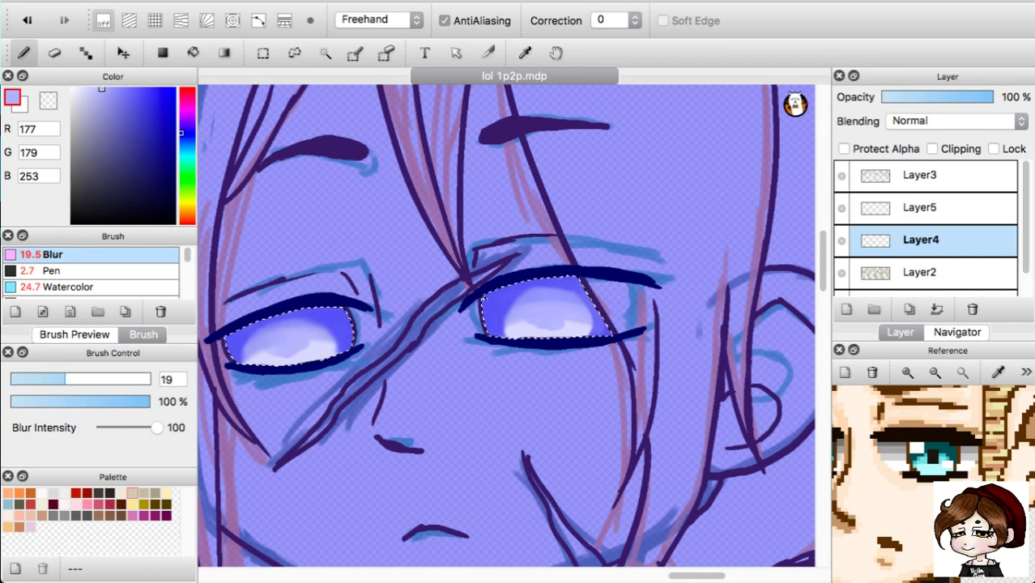
key("super+z")
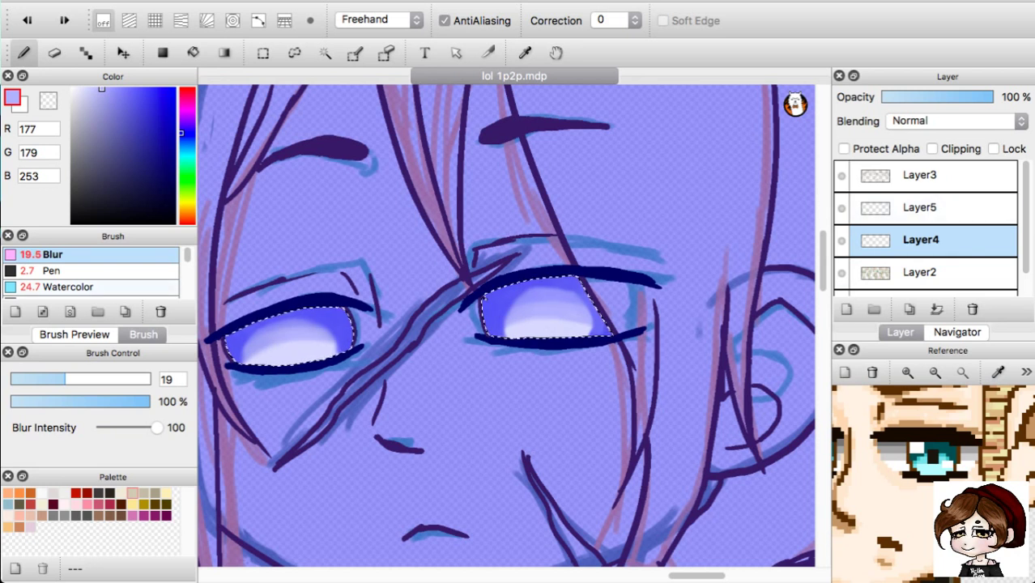
left_click(68, 286)
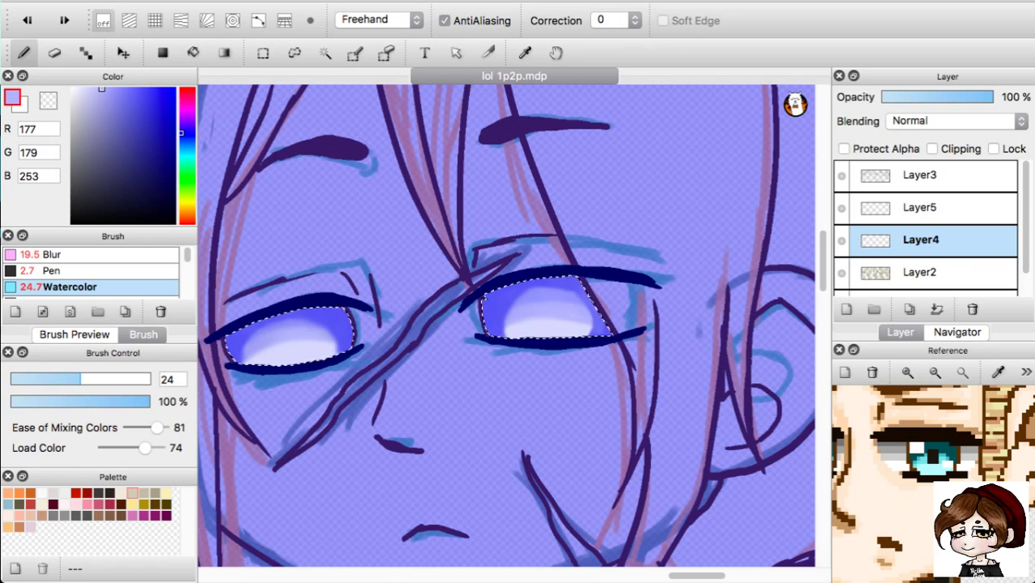
left_click(931, 208)
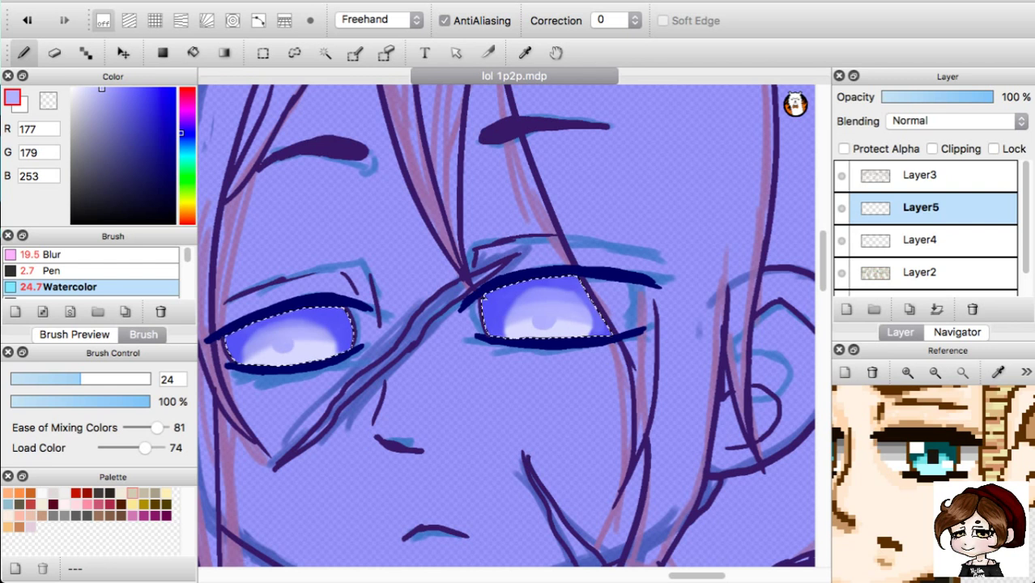
Try softening the round spots in the eyes with the Blur brush and painting over them with the Watercolor brush.
key("super+d")
left_click(53, 255)
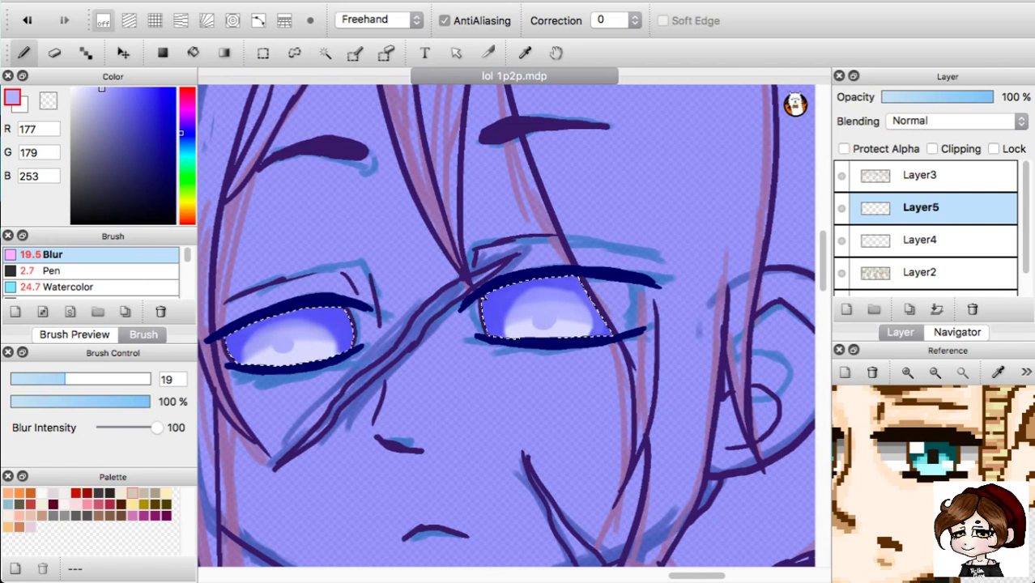
key("ctrl+d")
left_click(56, 287)
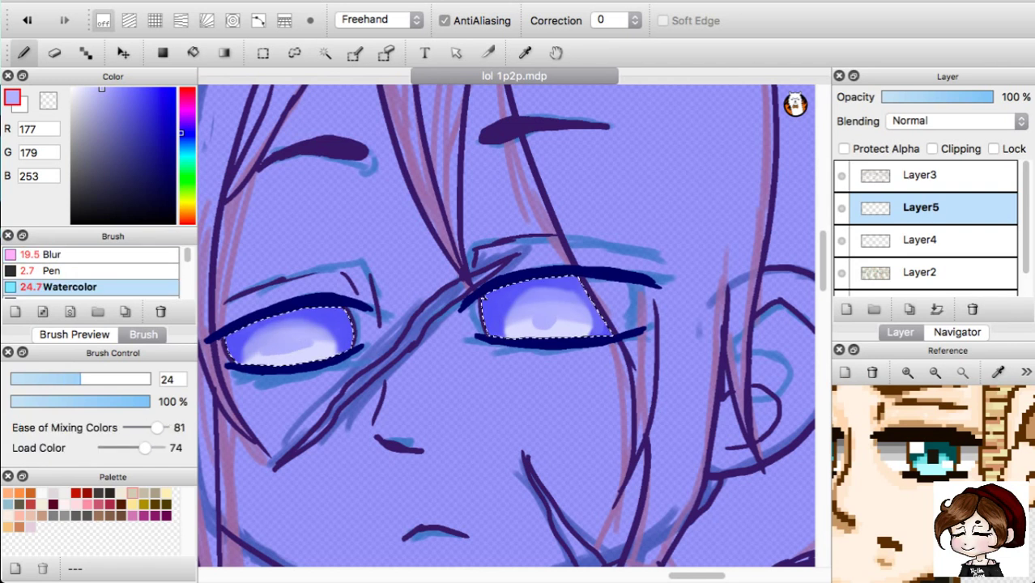
left_click_drag(522, 321, 562, 325)
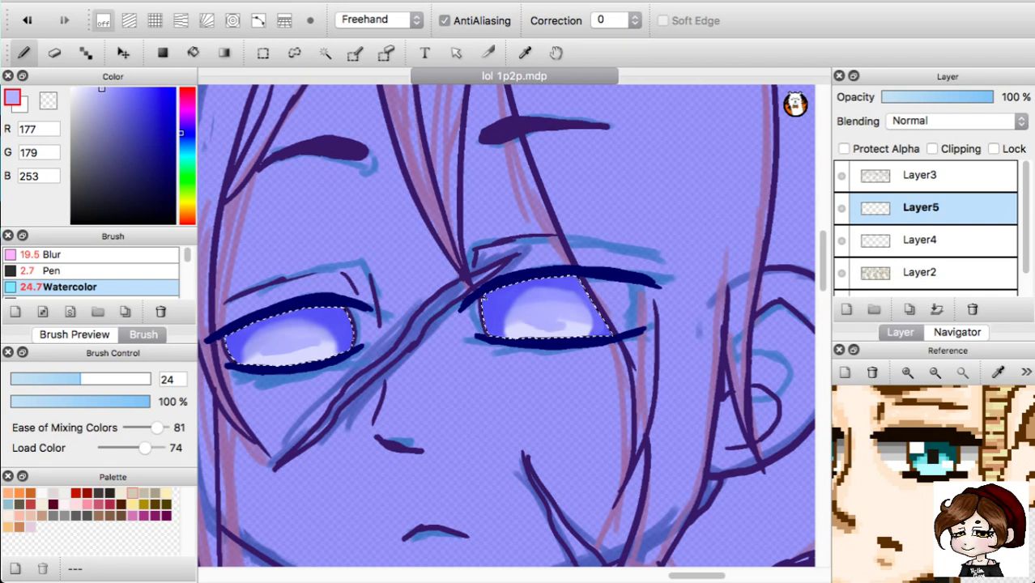
Lower the Watercolor brush's opacity to 60%, undo the spots in both eyes, and repaint the upper edge of the right-hand eye's highlight.
left_click_drag(129, 401, 96, 401)
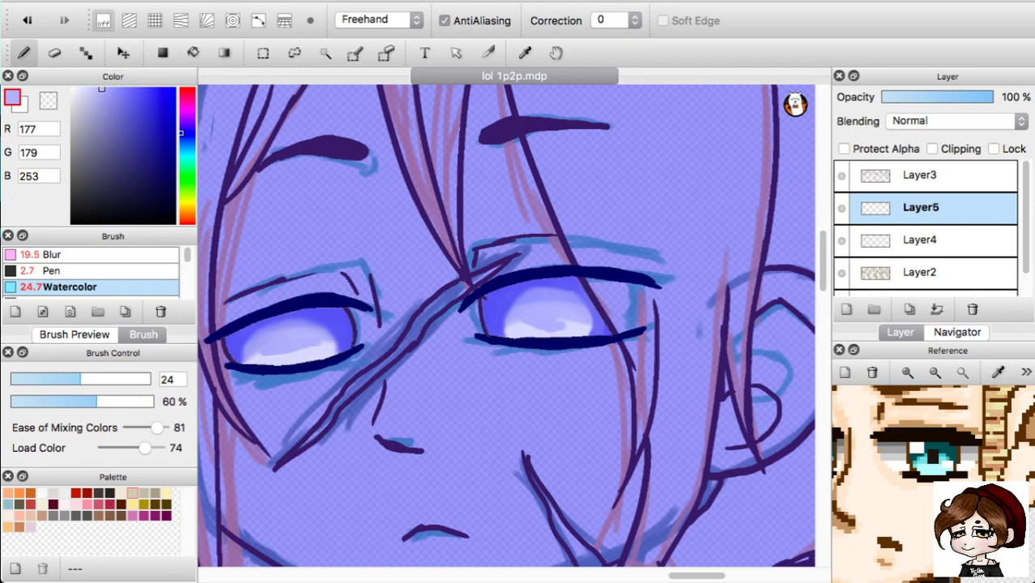
key("super+z")
key("super+z")
key("super+z")
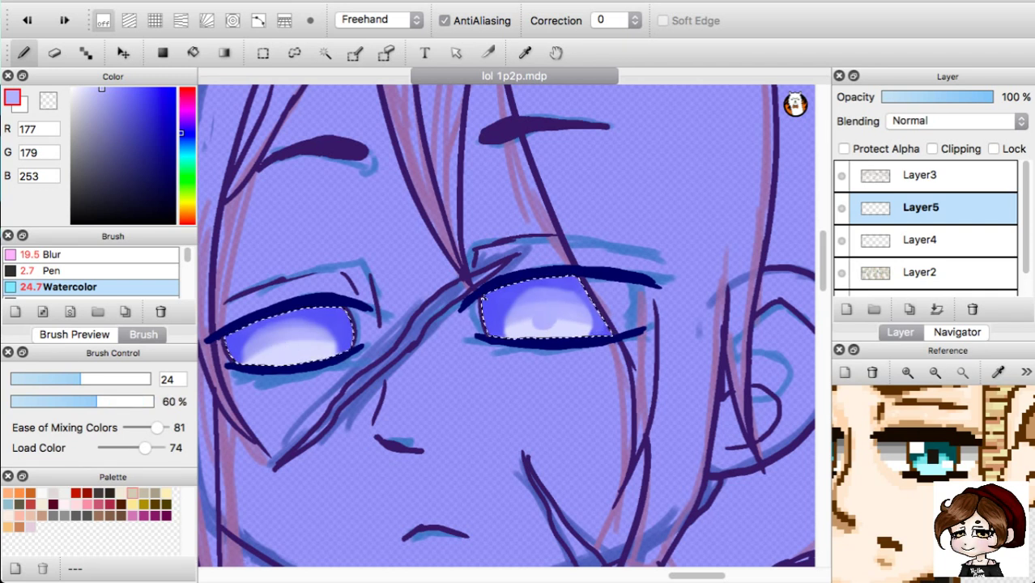
key("super+z")
left_click_drag(534, 322, 556, 322)
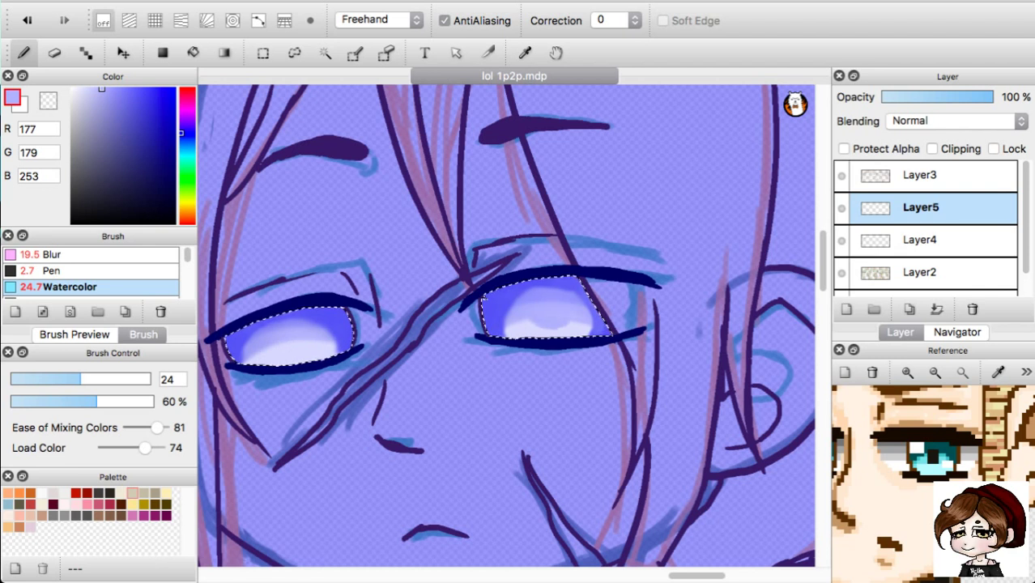
Try reshaping the left-hand eye's highlight with the Watercolor brush and blurring its edge, and undo the touch-up.
left_click_drag(270, 352, 296, 344)
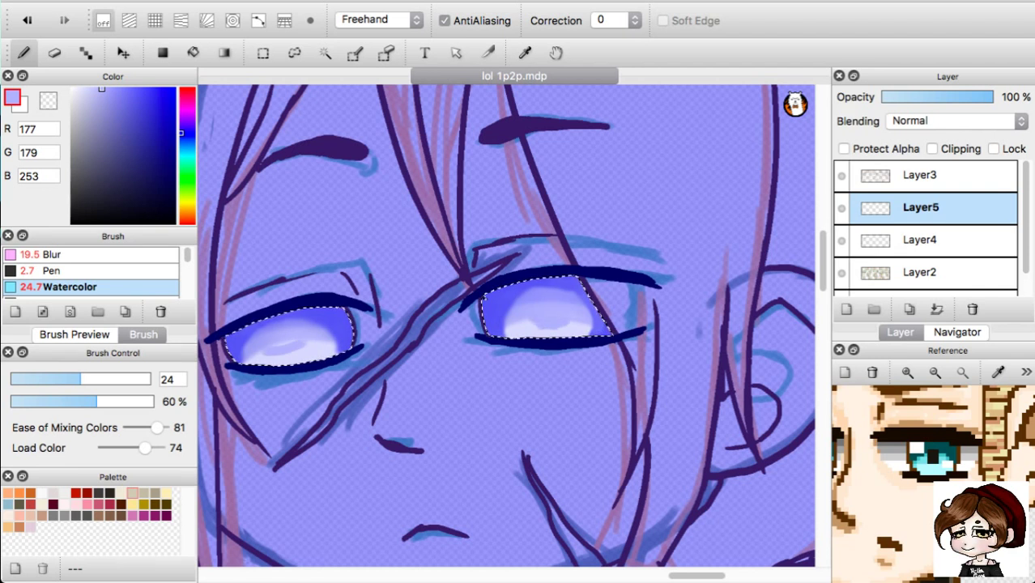
left_click(81, 254)
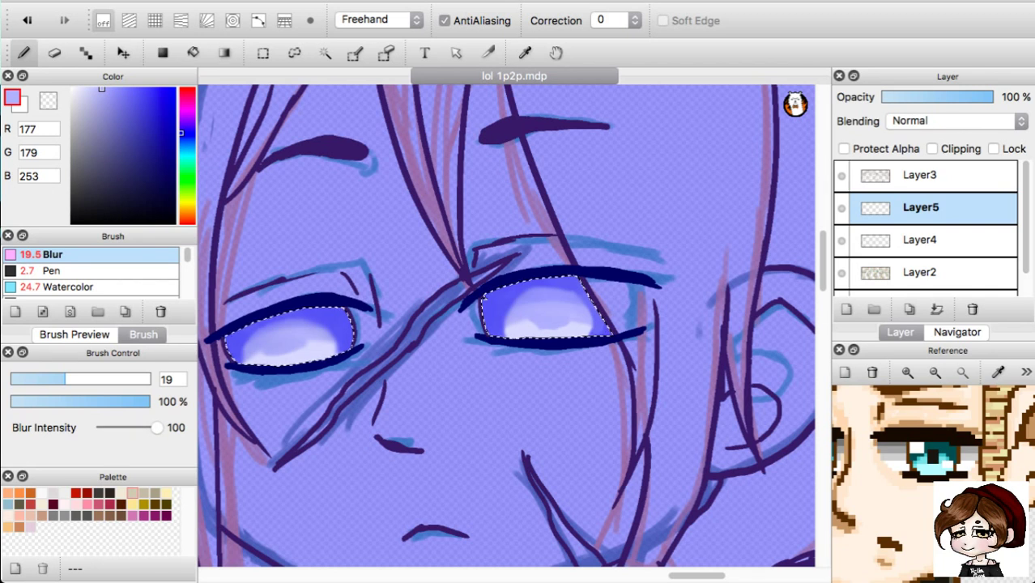
key("super+z")
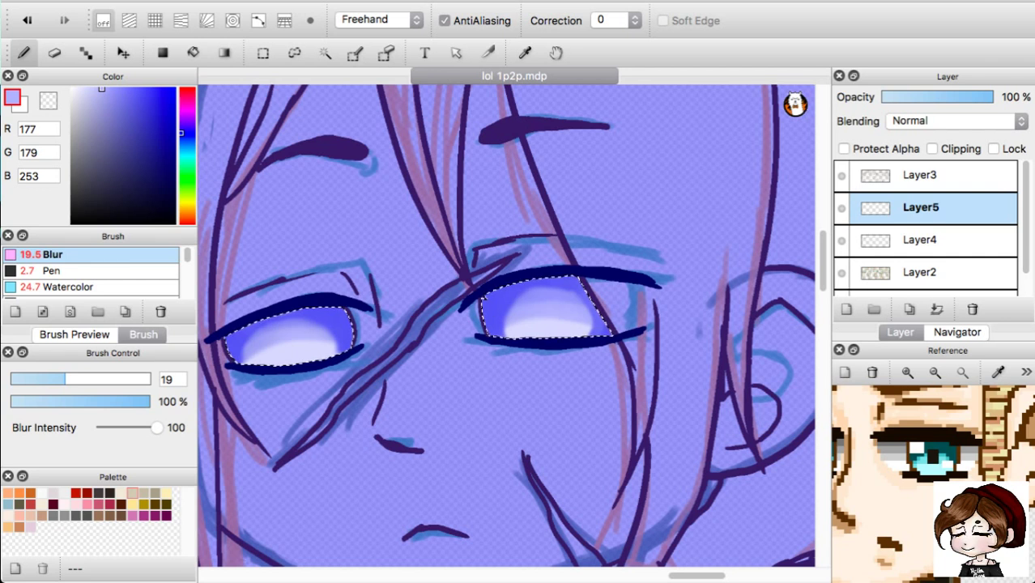
Make Layer4 active, lower its opacity to 56%, and sample the dark navy (0, 0, 56) from the right-hand eye's outline.
left_click(920, 240)
left_click(943, 97)
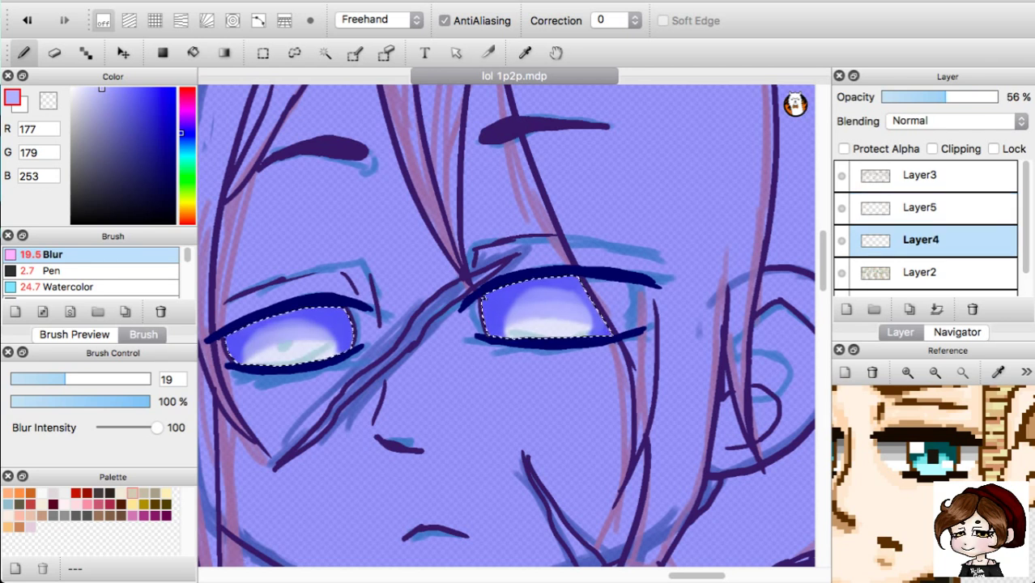
right_click(496, 309)
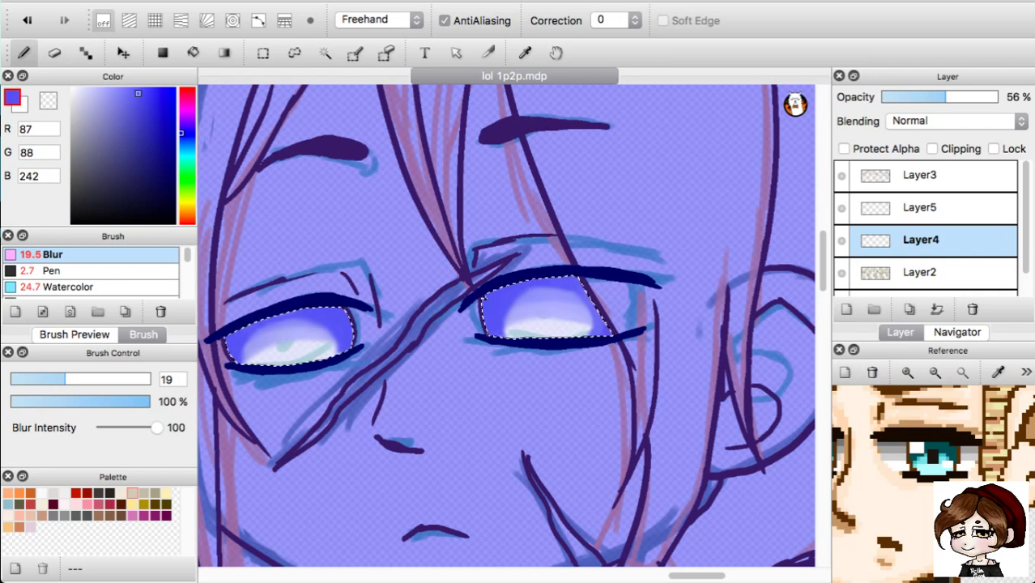
right_click(484, 297)
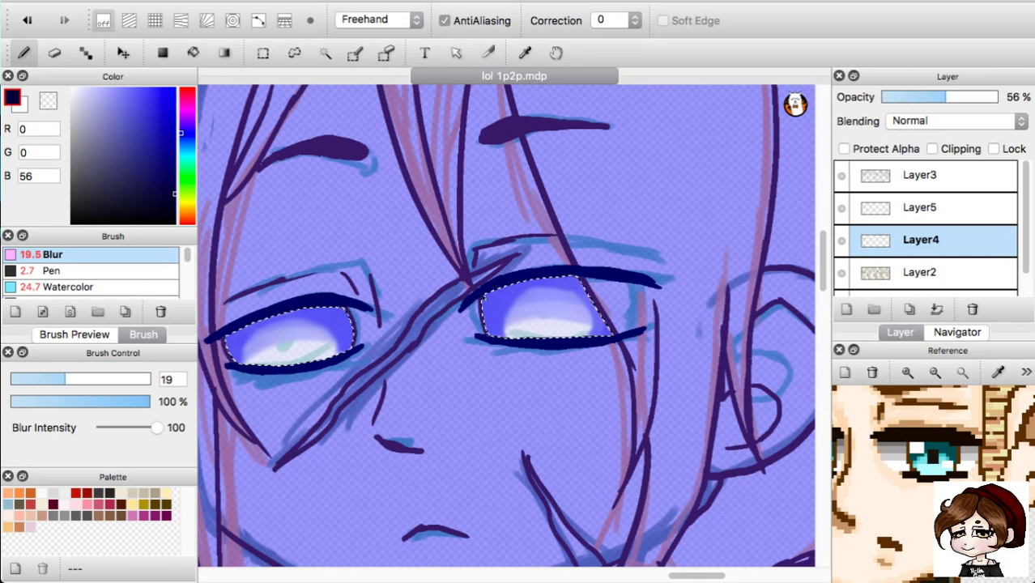
Undo the trial pupil on Layer4 and paint a dark oval Watercolor pupil in each eye on Layer5.
left_click(69, 287)
key("ctrl+d")
key("ctrl+z")
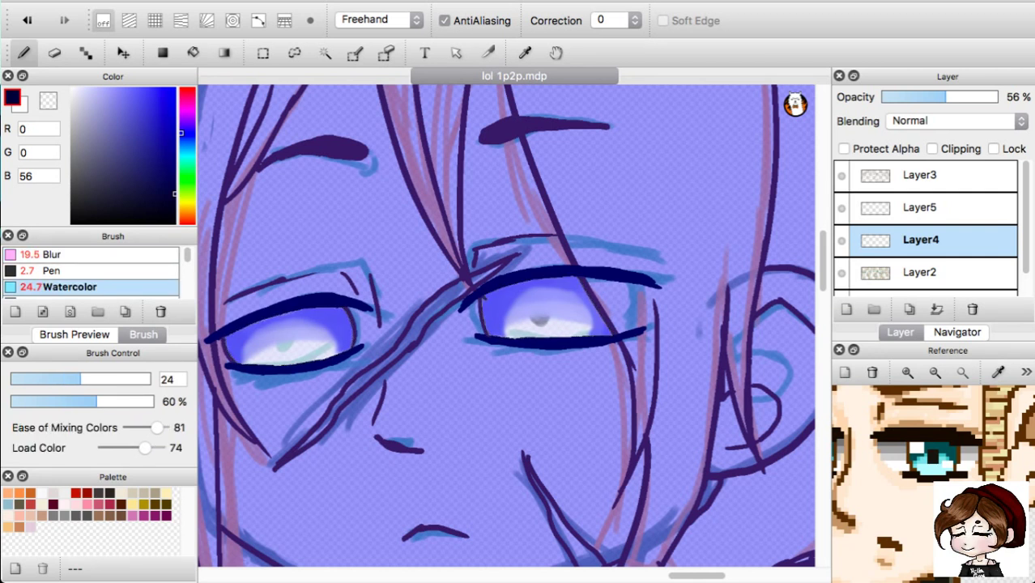
key("ctrl+z")
left_click(921, 208)
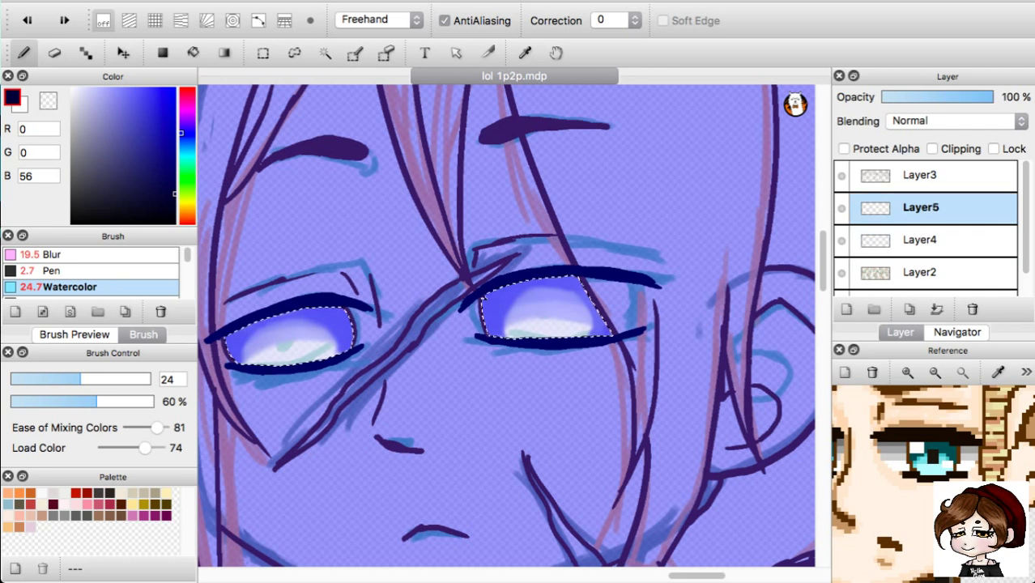
left_click_drag(536, 300, 541, 314)
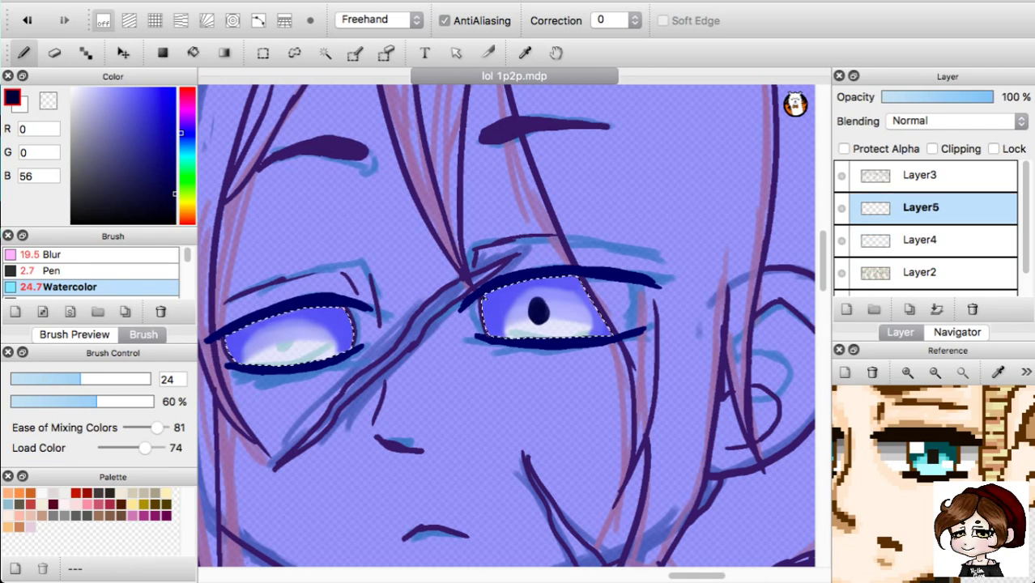
left_click_drag(283, 335, 287, 346)
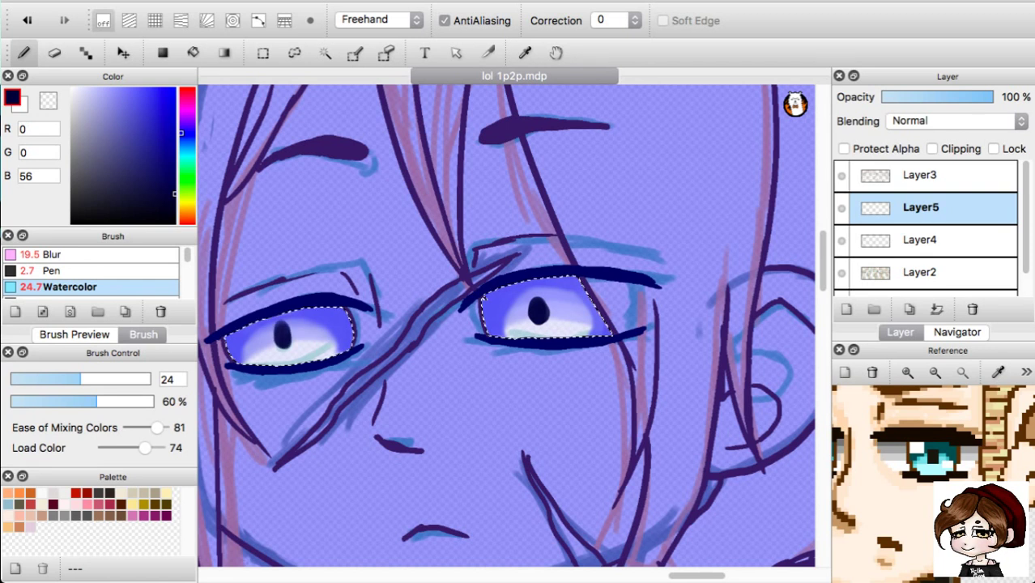
key("ctrl+z")
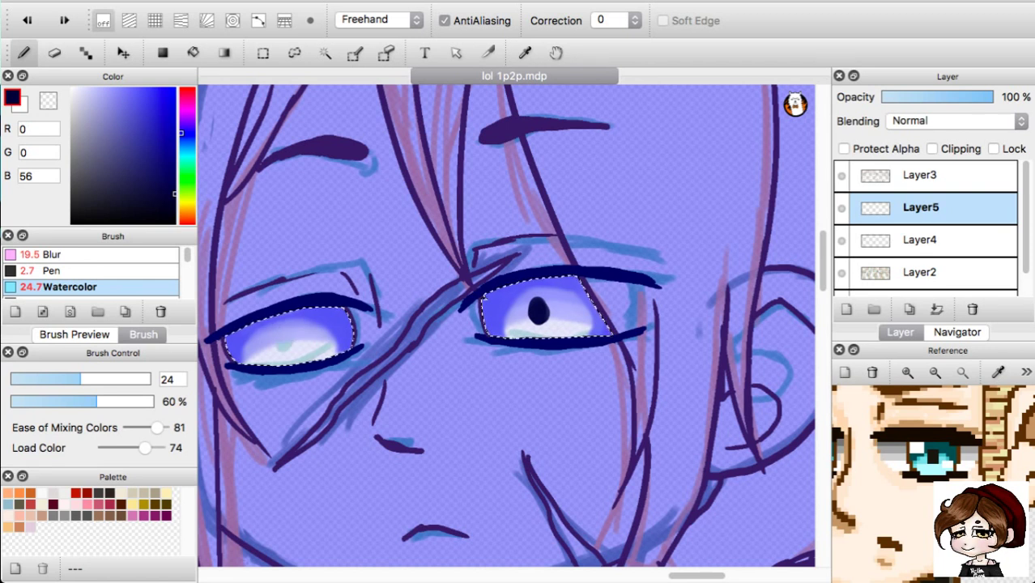
left_click_drag(279, 333, 279, 351)
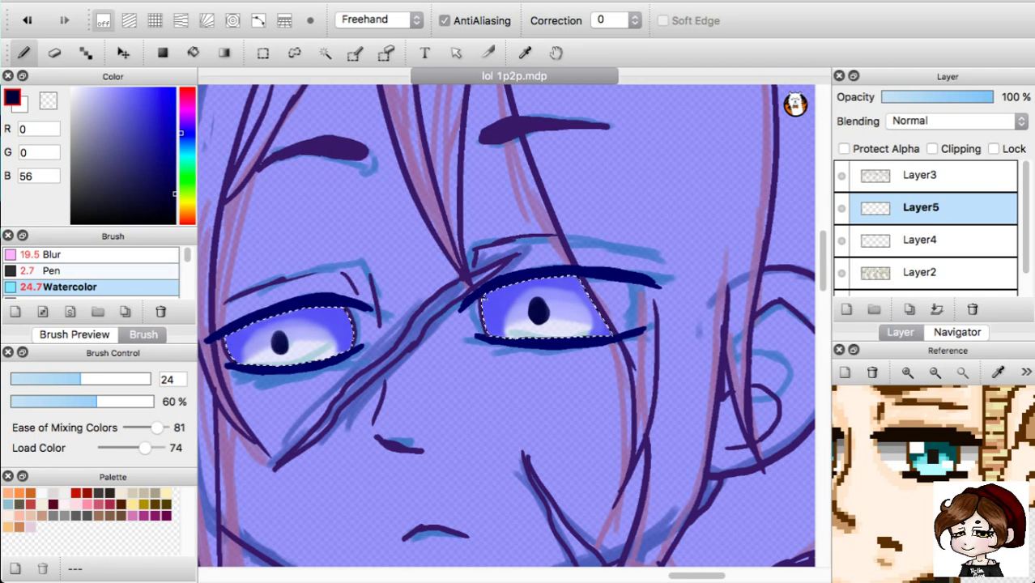
Soften the edges of the pupils with the Blur brush, keeping the selection around the eyes.
key("super+d")
left_click(121, 255)
key("ctrl+z")
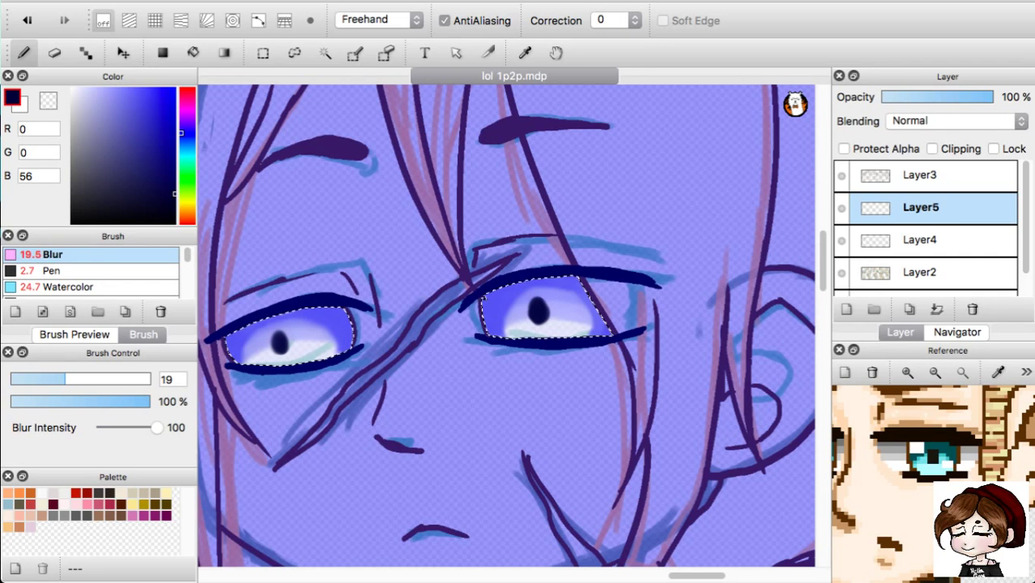
key("ctrl+d")
Set Layer4's opacity to 100%, sample the blue (89, 90, 242) from the left-hand eye, and lower the Watercolor brush's opacity to 41%.
left_click(920, 239)
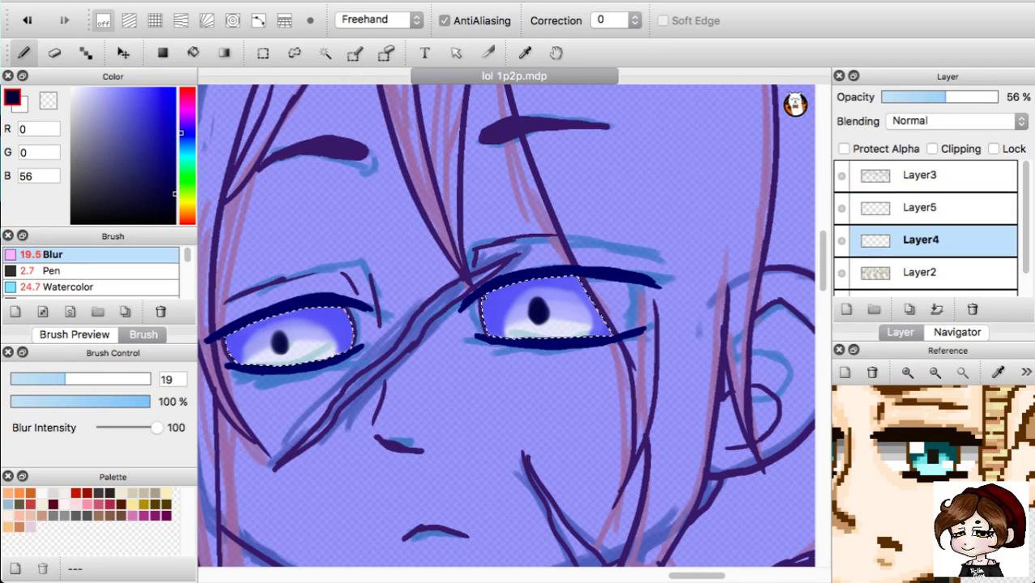
left_click_drag(945, 97, 995, 97)
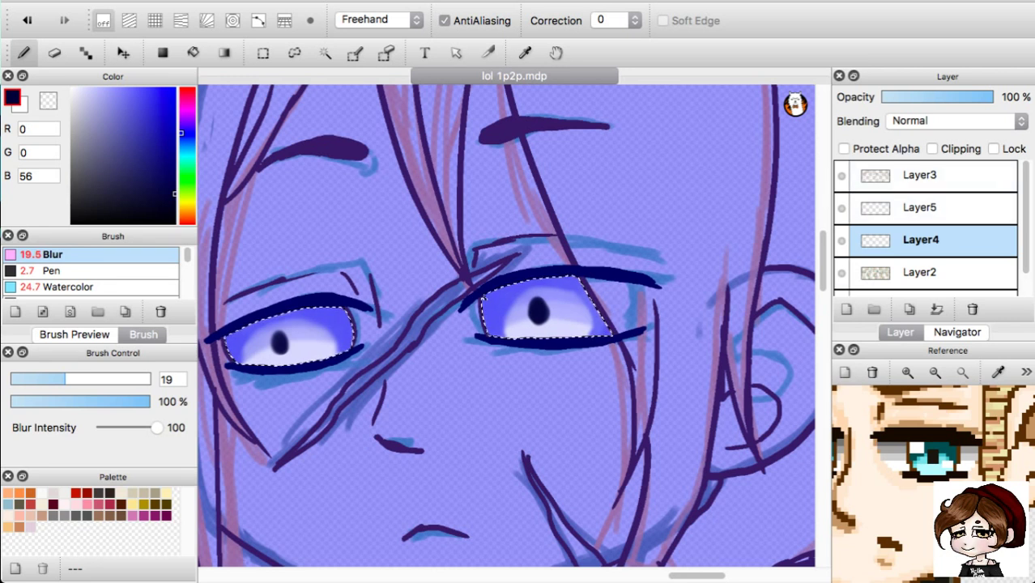
left_click(342, 321, "alt")
left_click(70, 287)
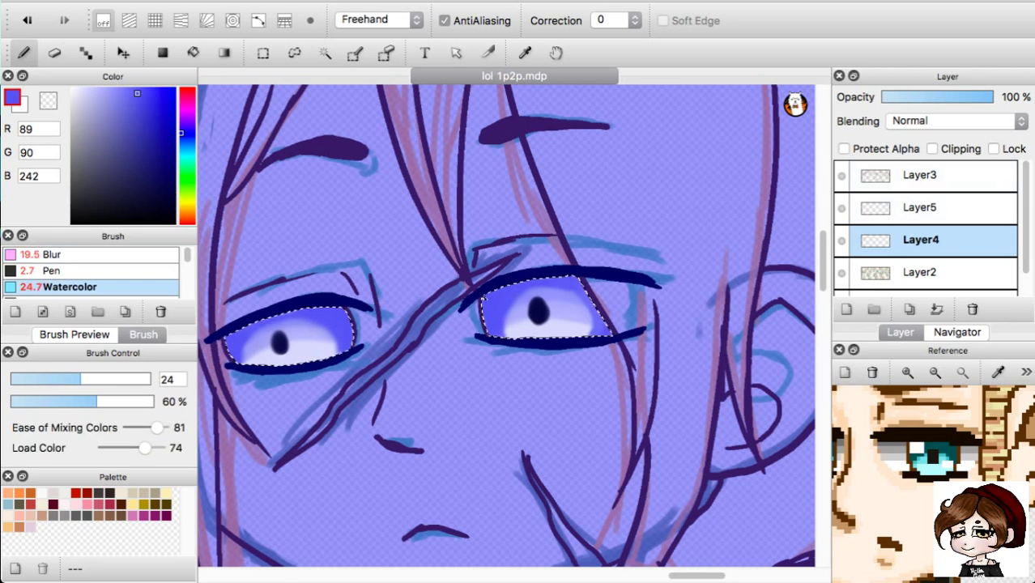
mouse_move(97, 402)
left_mouse_down()
mouse_move(114, 401)
mouse_move(70, 402)
left_mouse_up()
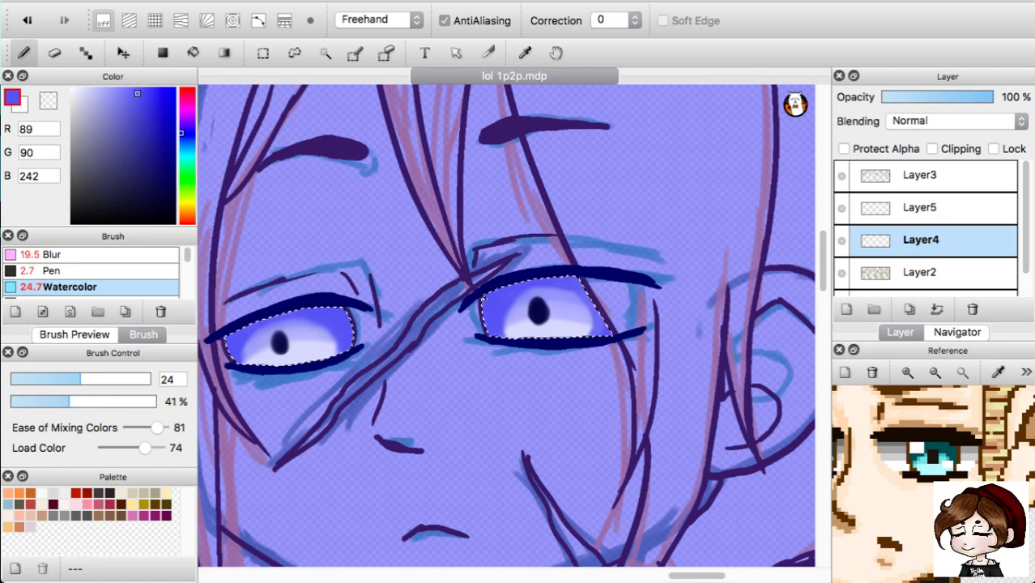
Restore the eye selection, compare Layer4 at 56% opacity before returning it to 100%, and activate Layer5.
key("super+d")
key("super+z")
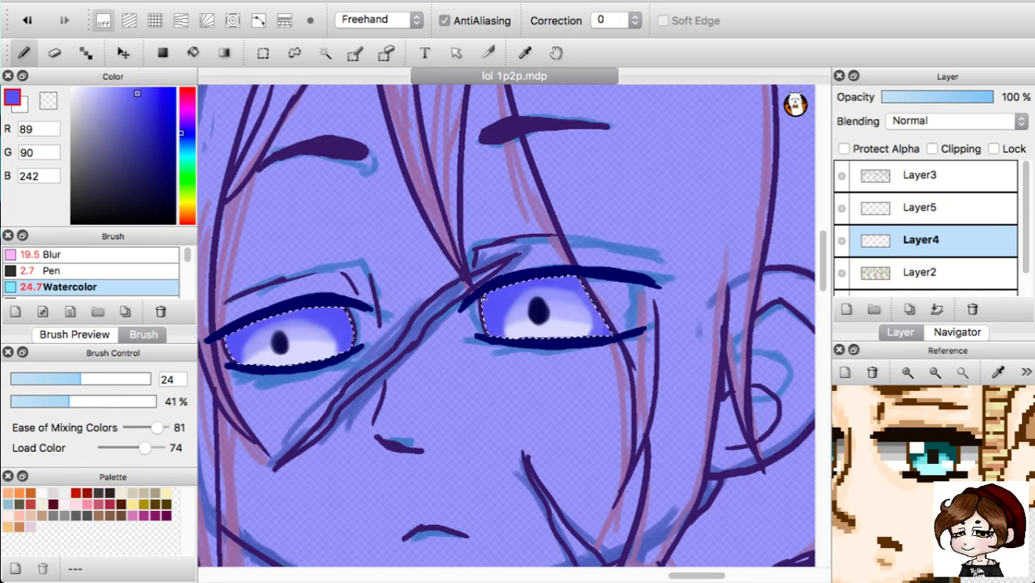
left_click(945, 97)
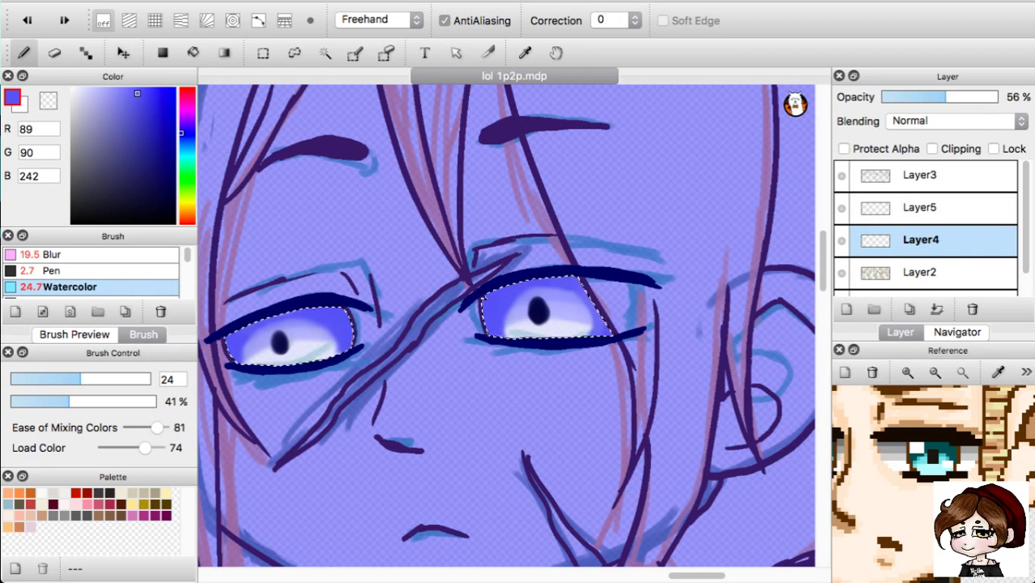
left_click_drag(944, 97, 997, 97)
left_click(921, 209)
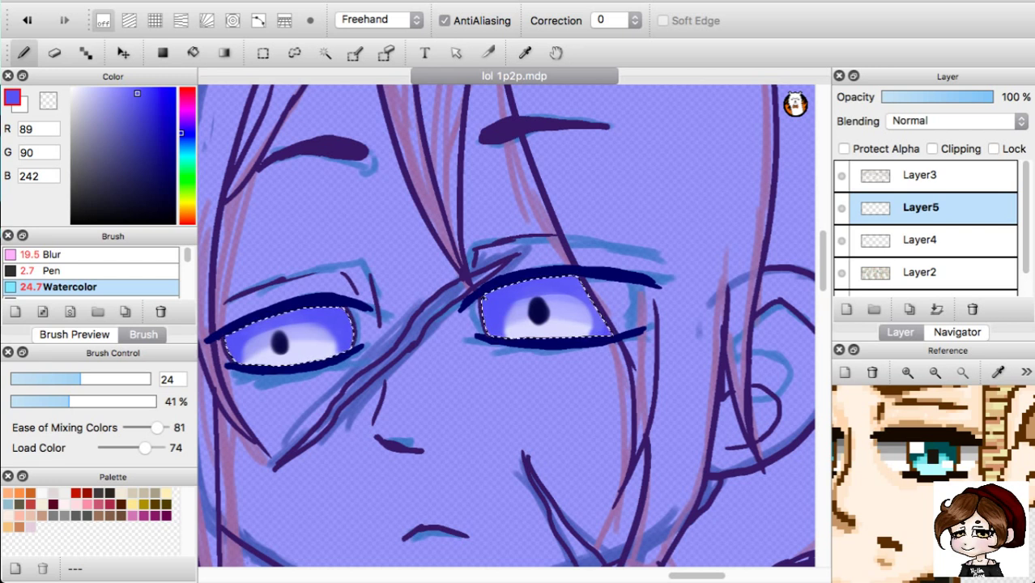
Touch up the eye shading with the Blur and Watercolor brushes, try the Pen brush, undo its stroke, and return to Blur.
left_click(89, 254)
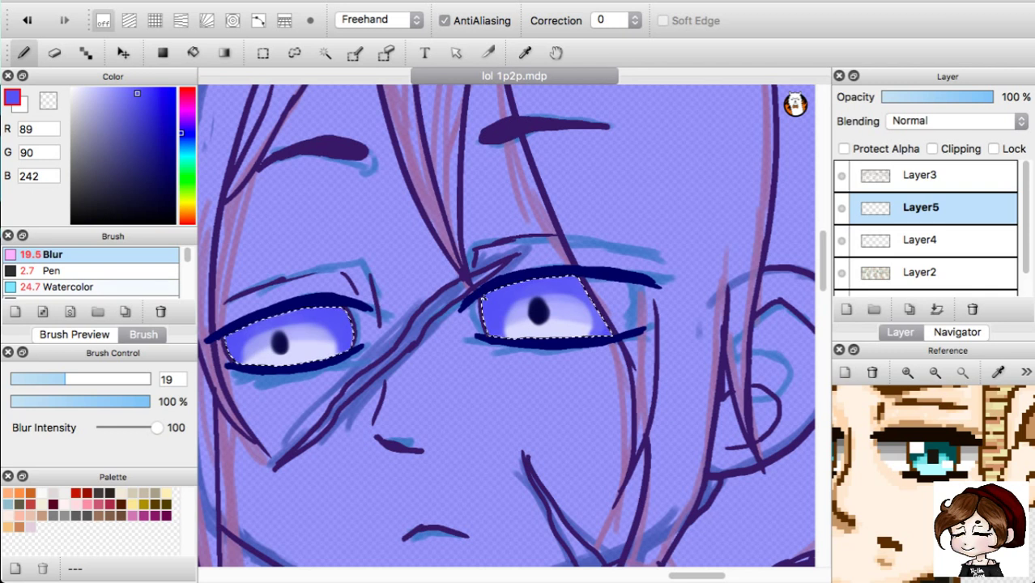
left_click(89, 288)
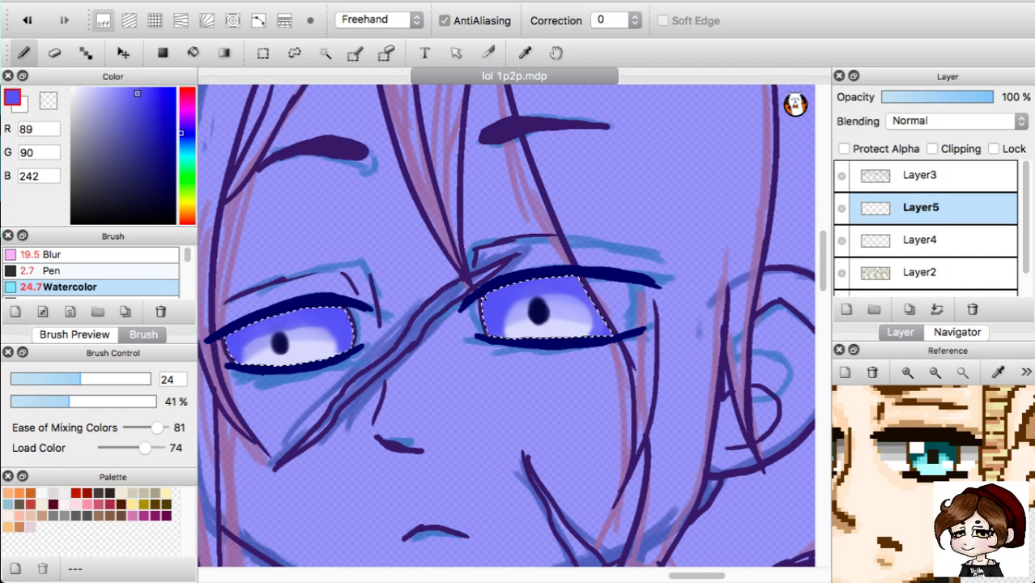
left_click(89, 271)
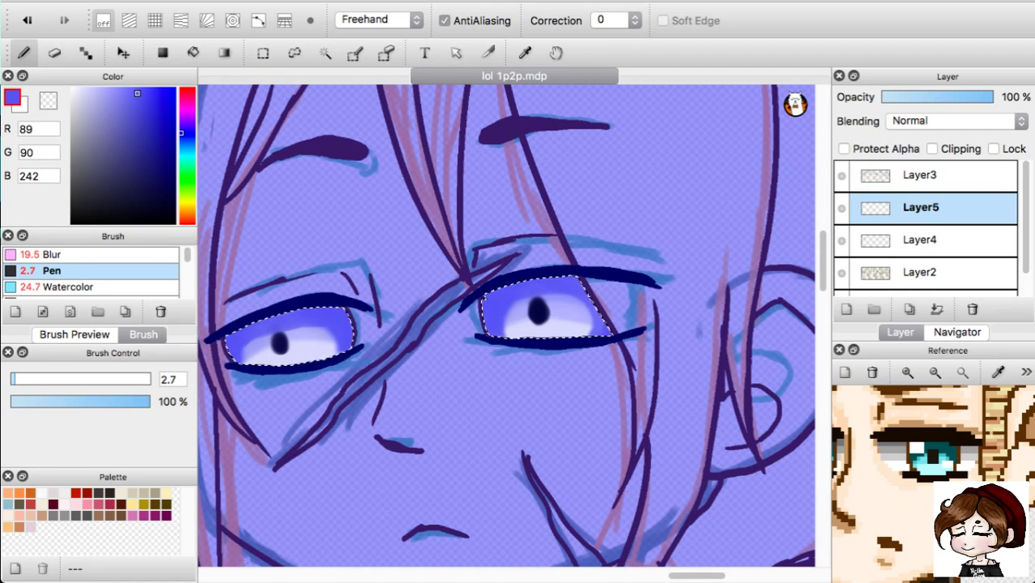
key("super+z")
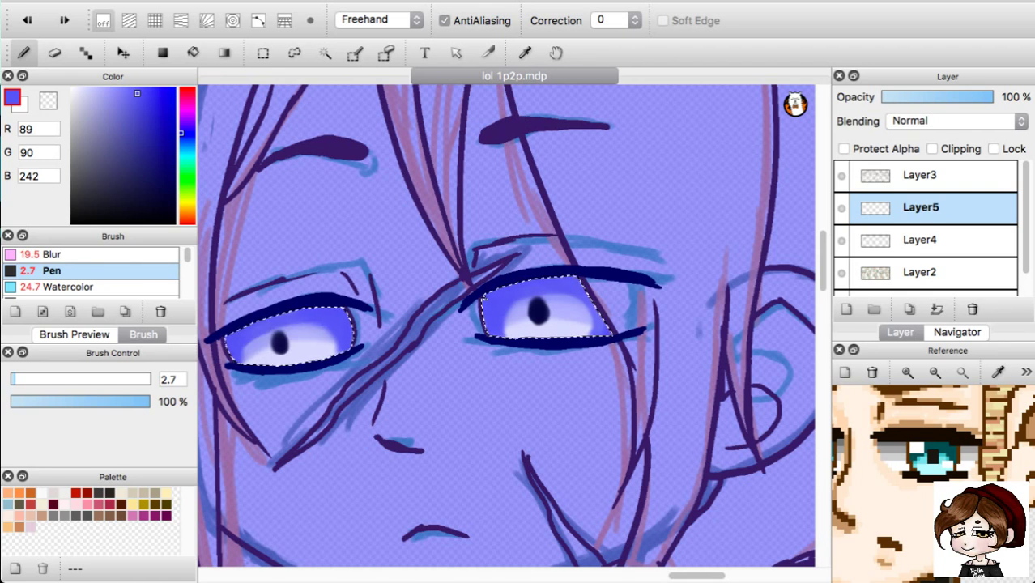
left_click(89, 255)
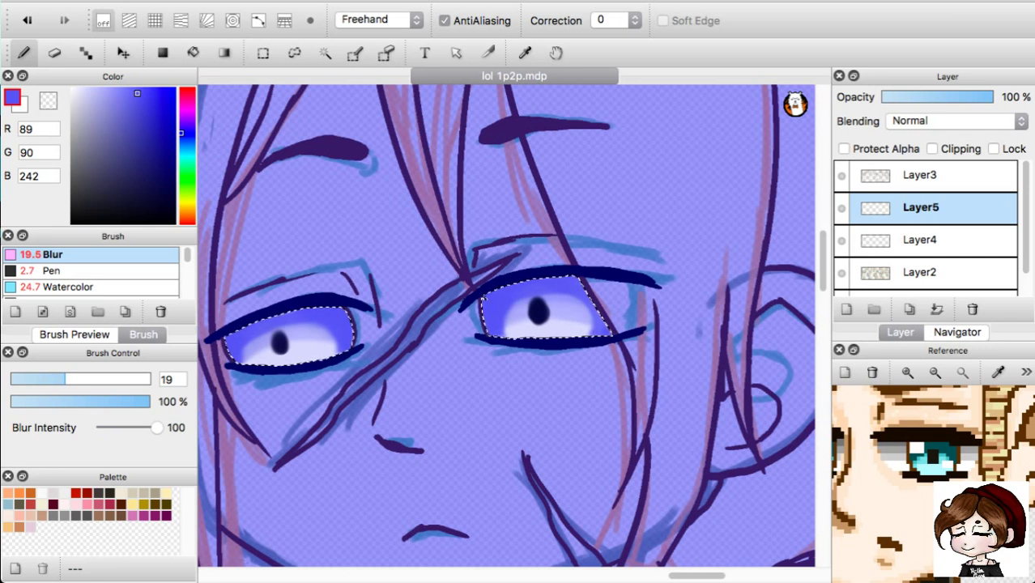
Change the colour to dark navy (0, 0, 49), retouch the pupils with the Watercolor brush, and switch to Blur to soften them.
left_click(157, 187)
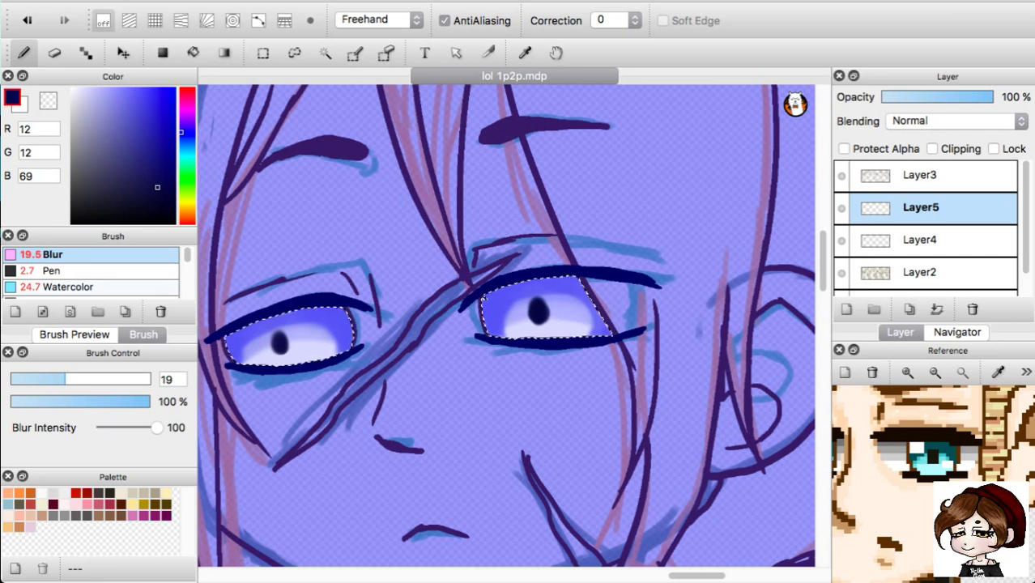
left_click(68, 288)
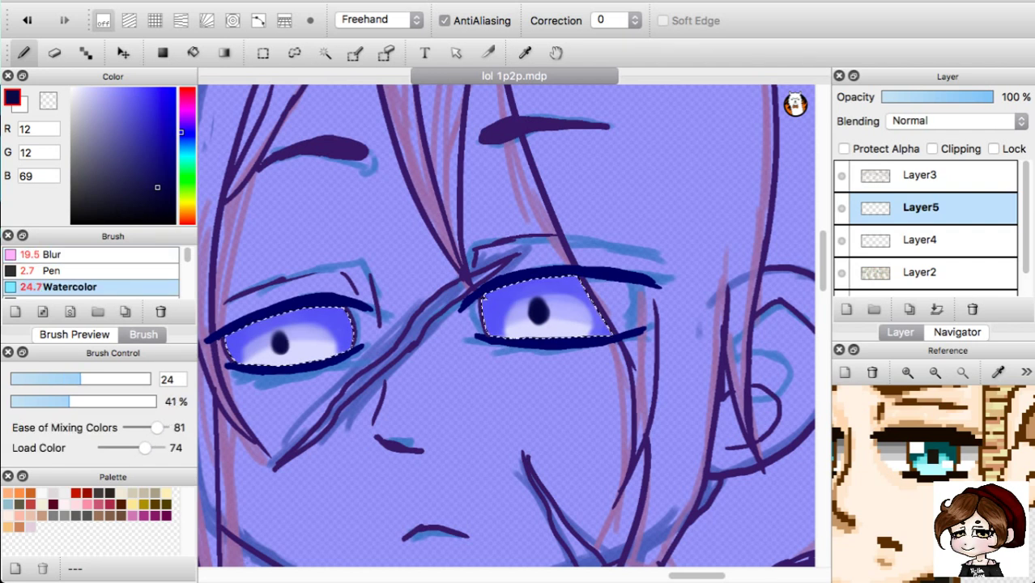
left_click(174, 198)
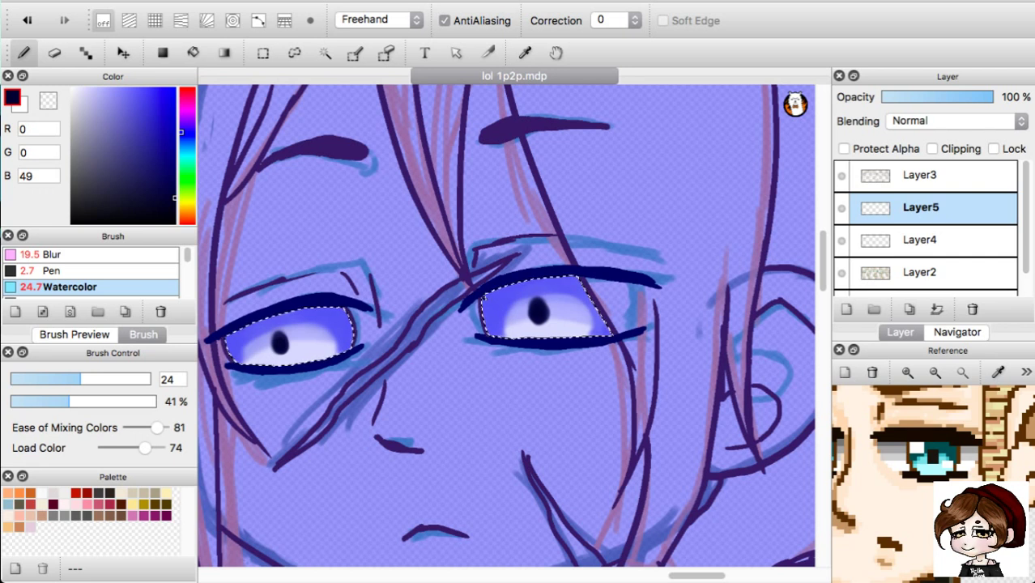
left_click(81, 254)
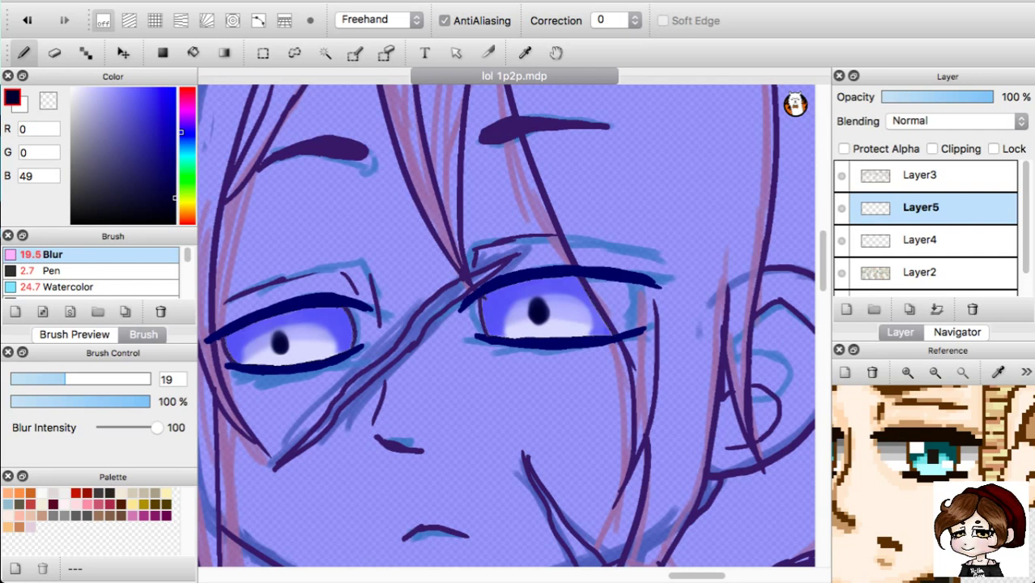
Paint white (255, 255, 255) Watercolor reflections at the upper-left and lower-right of both eyes and soften them with the Blur brush.
scroll(931, 477, "up", 1)
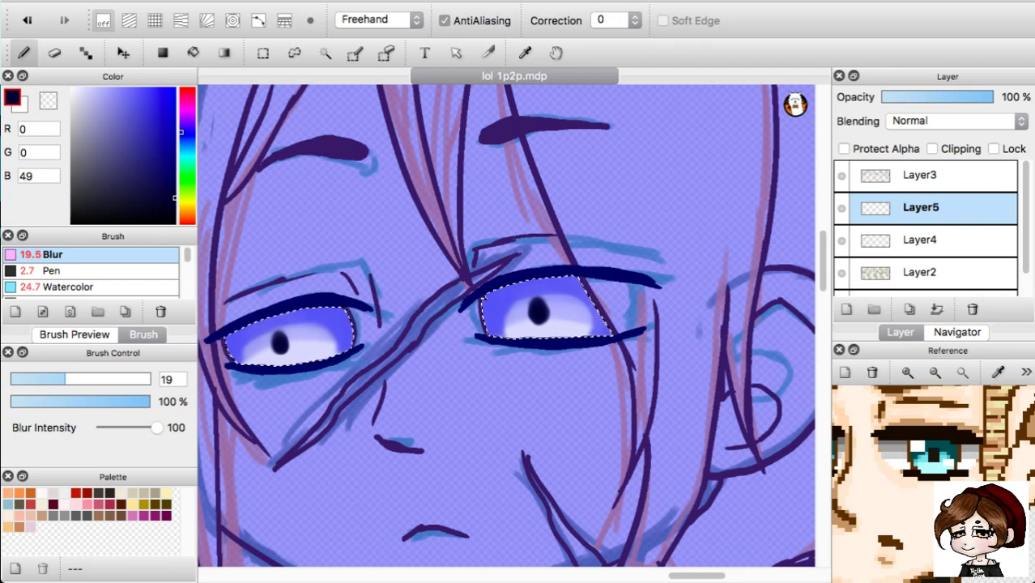
key("x")
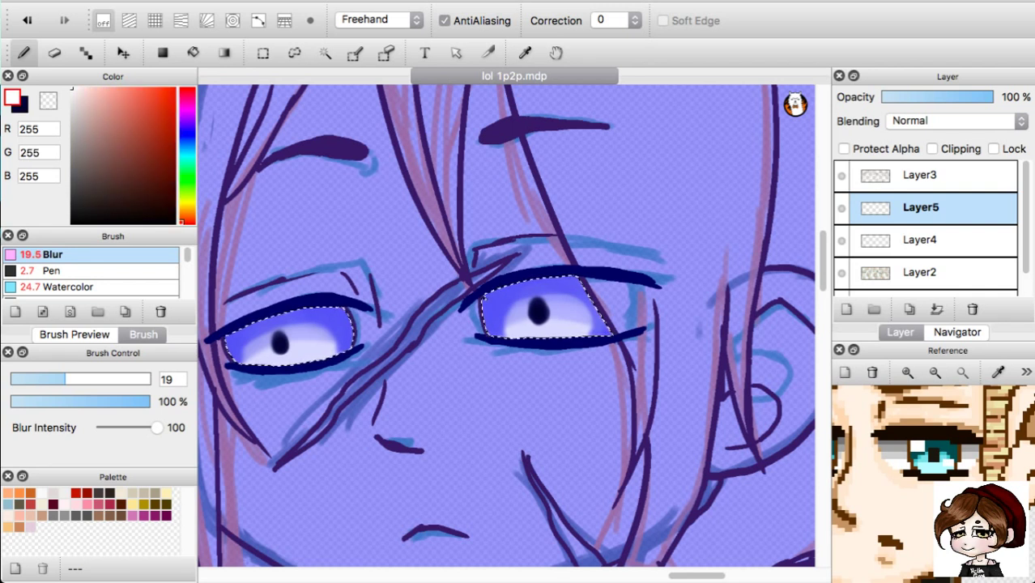
left_click(68, 287)
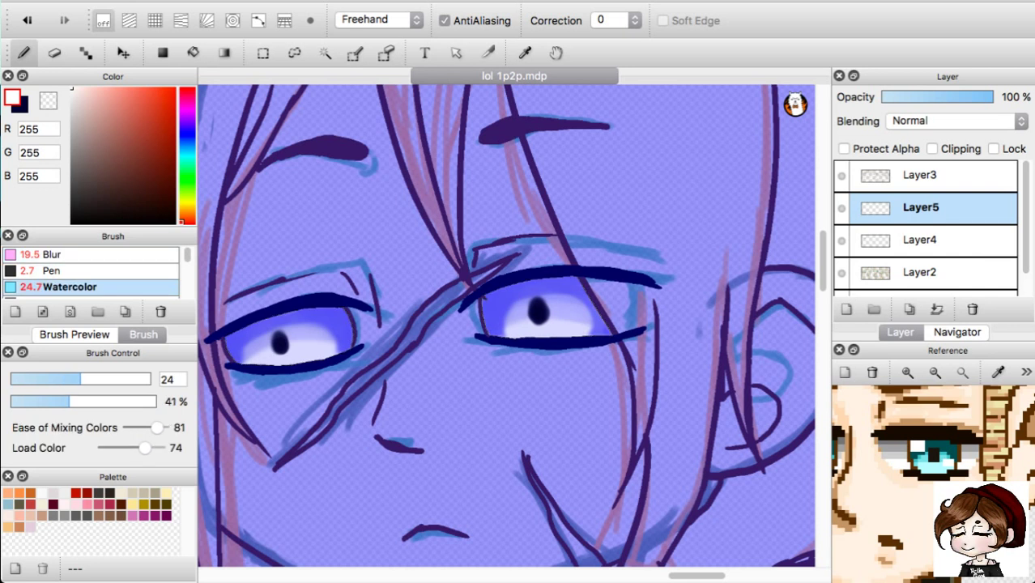
left_click_drag(511, 300, 496, 300)
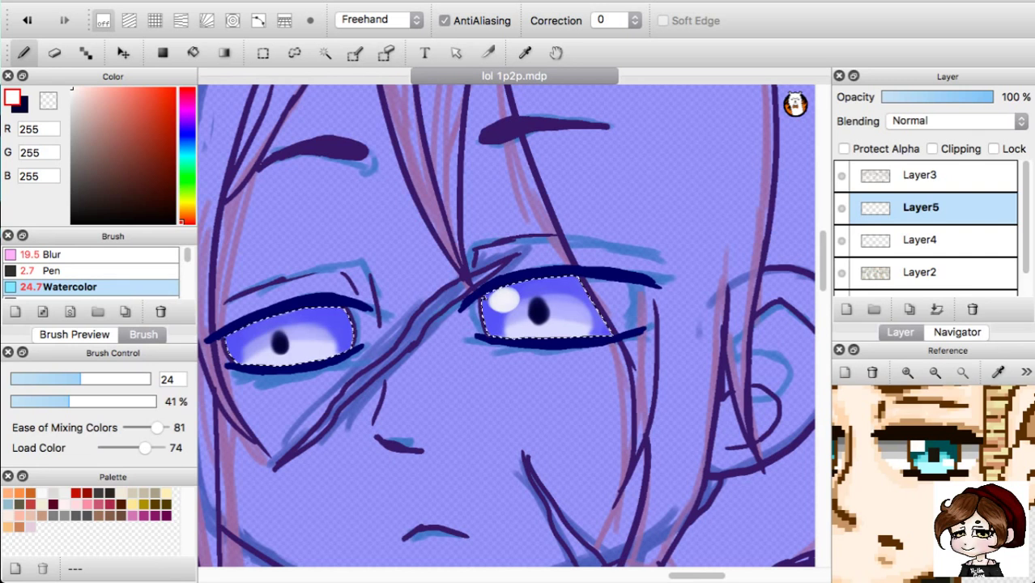
left_click(244, 335)
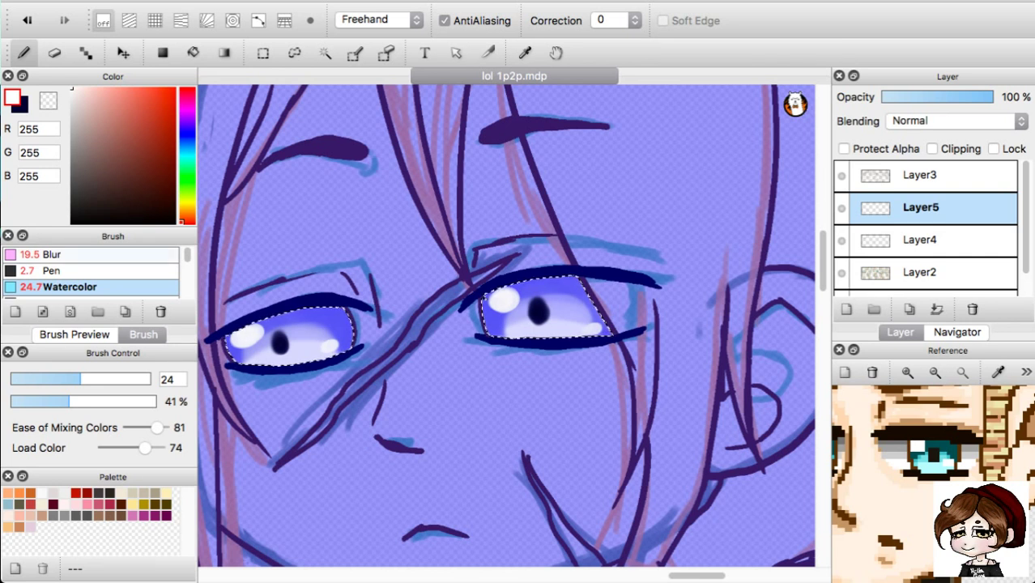
left_click(97, 254)
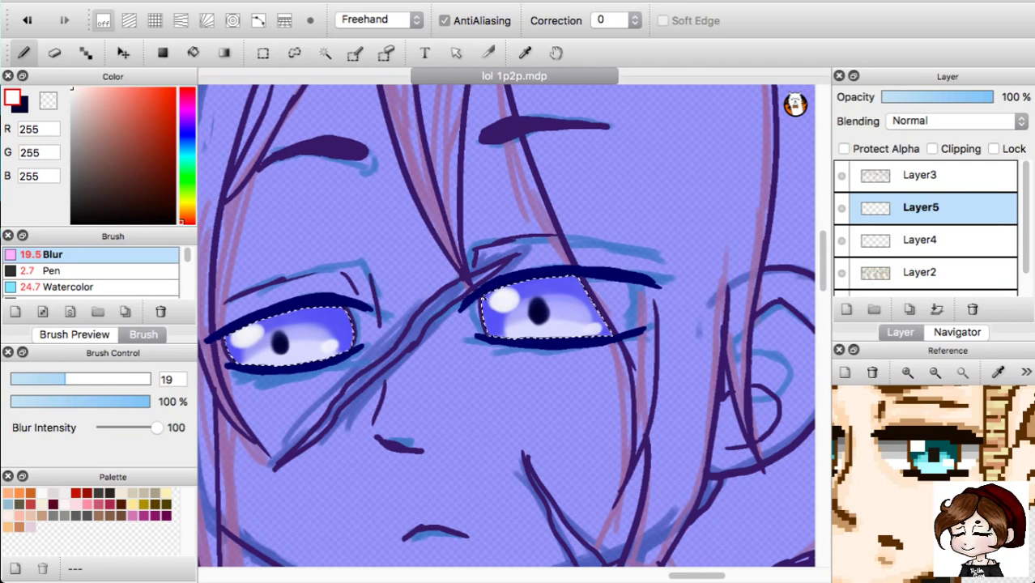
Activate Layer4 and select the interiors of both eyes of the curly-haired character with the Magic Wand.
left_click(931, 240)
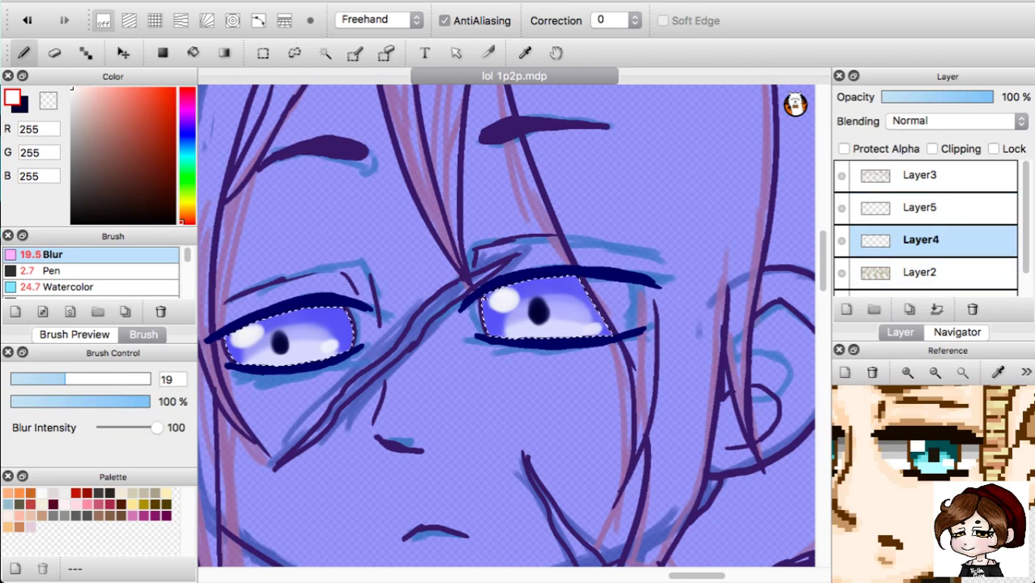
scroll(506, 323, "down", 10)
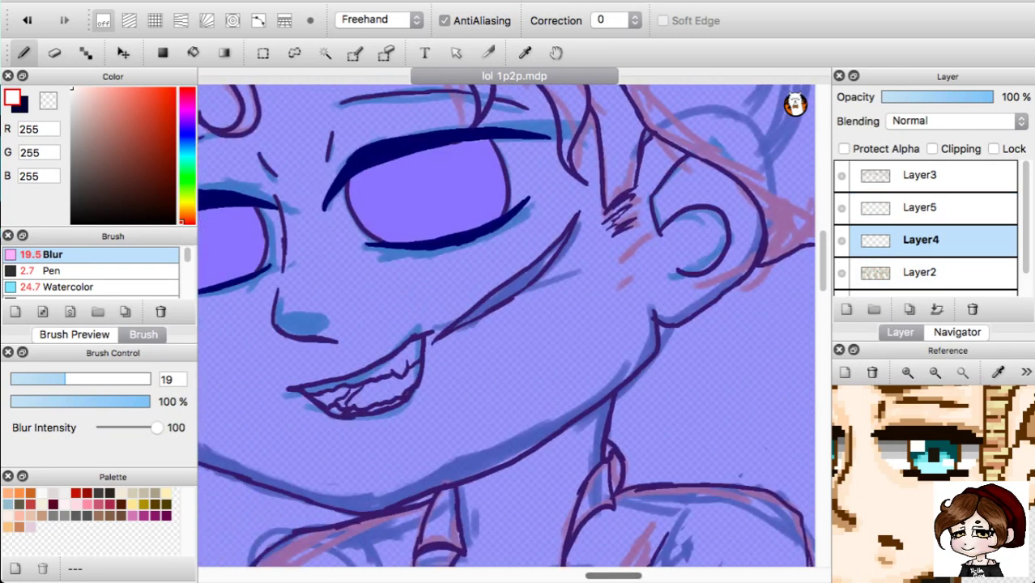
scroll(506, 323, "left", 1)
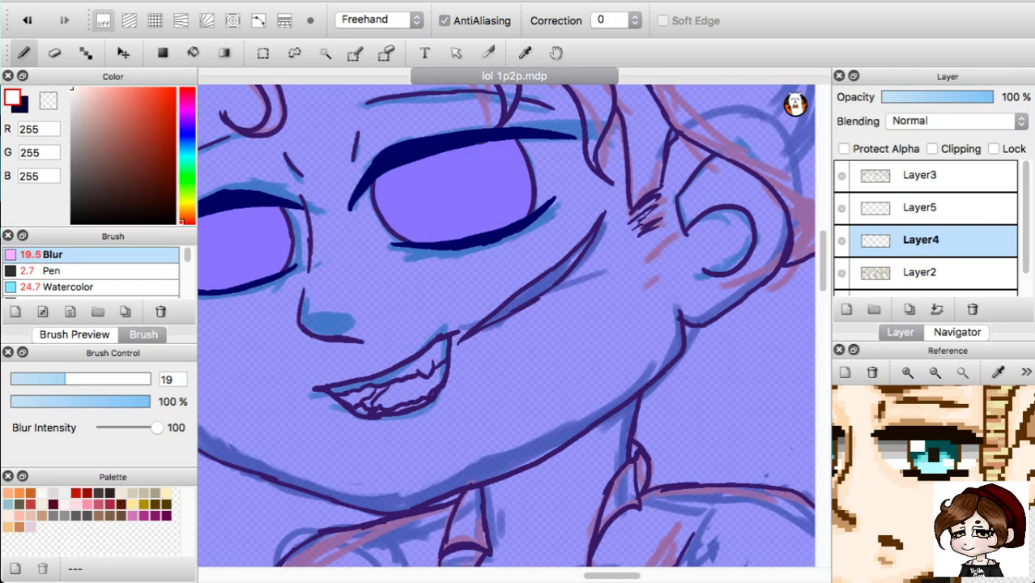
key("super+minus")
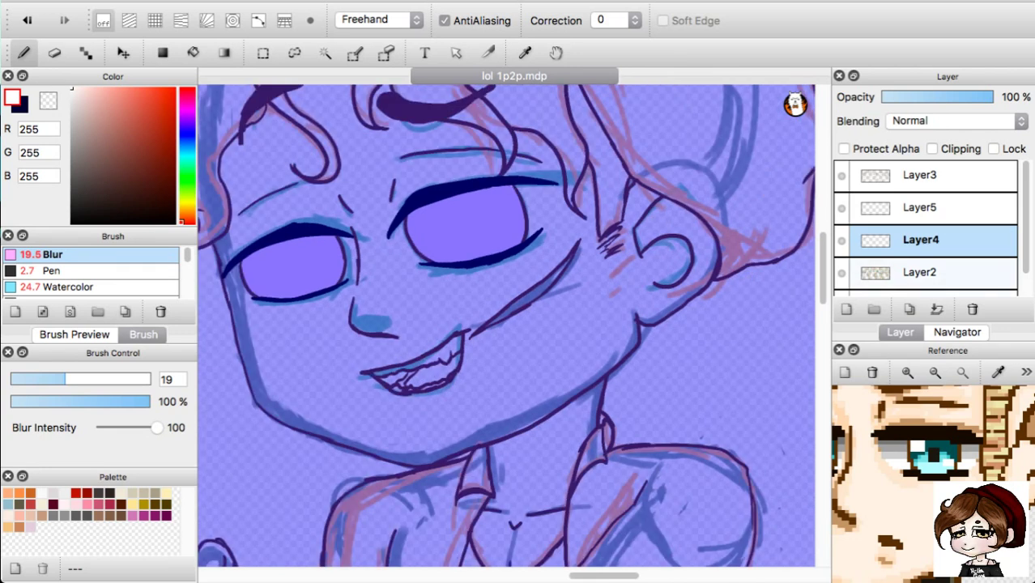
scroll(506, 324, "up", 8)
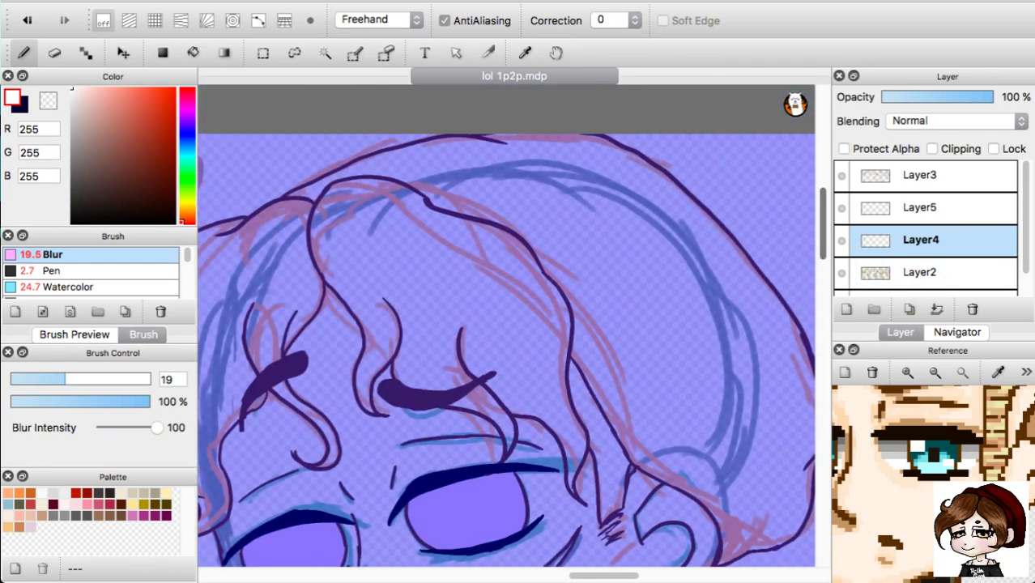
scroll(506, 324, "left", 6)
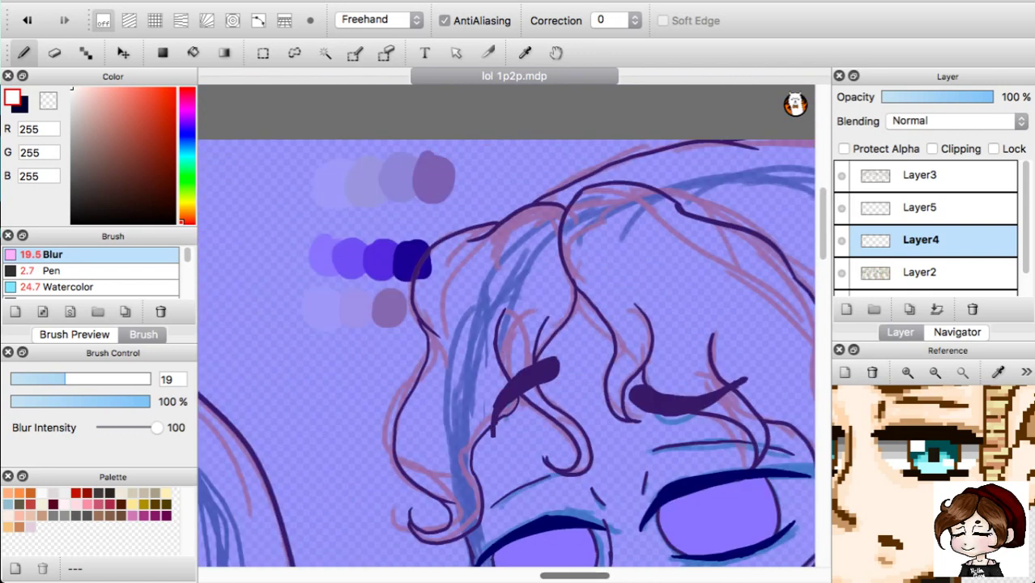
scroll(506, 323, "down", 4)
scroll(506, 323, "up", 2)
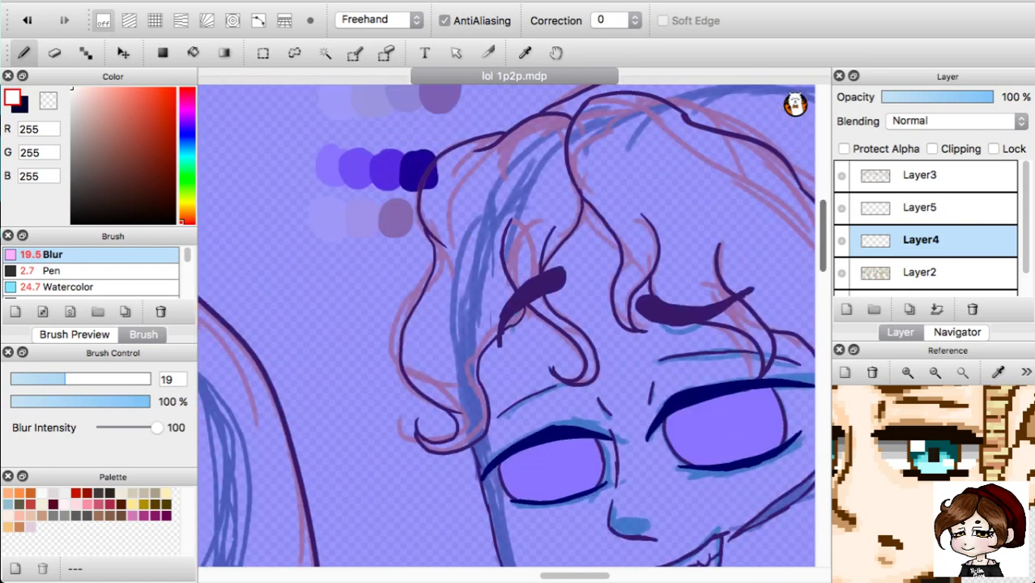
key("w")
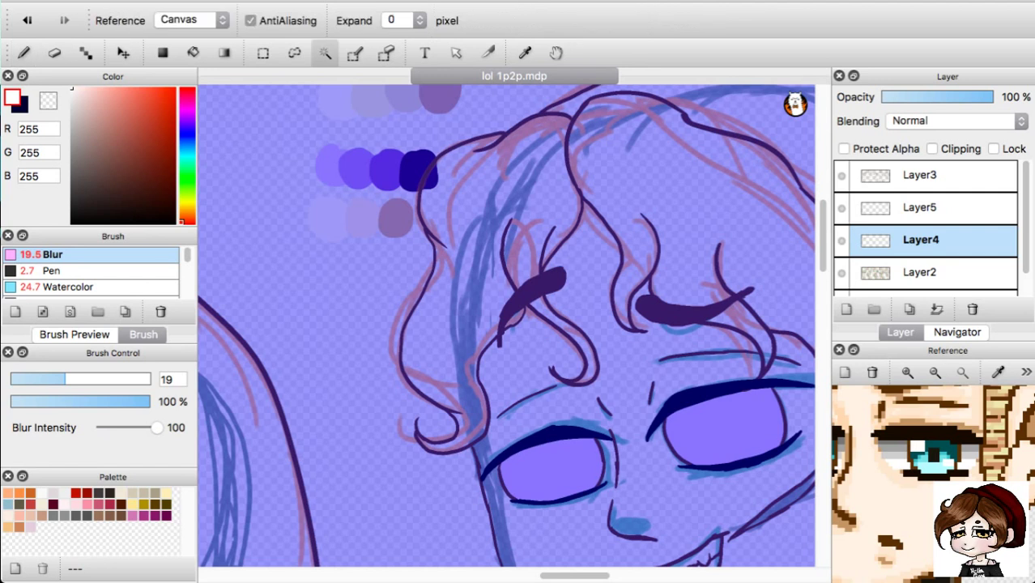
left_click(725, 430)
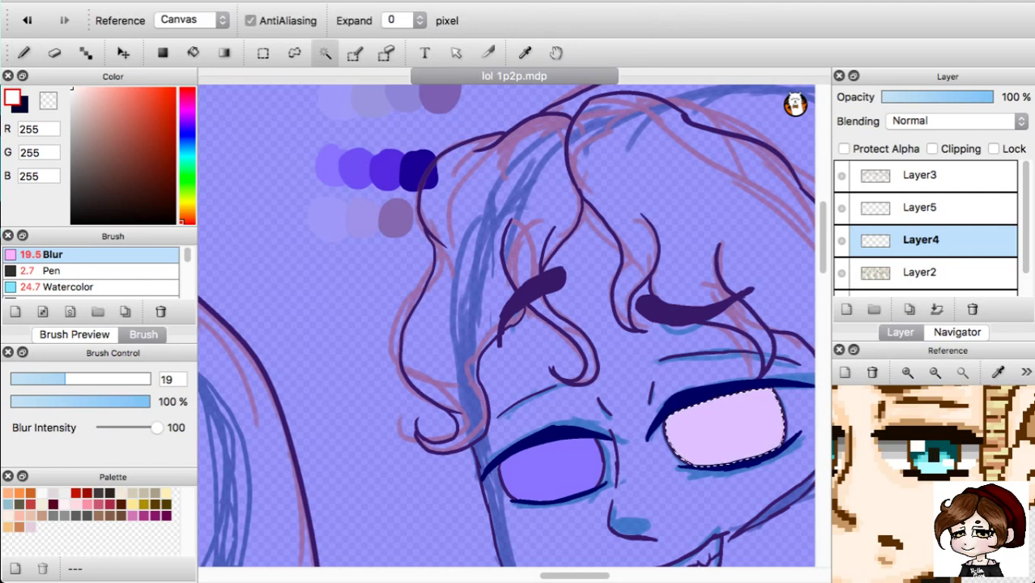
key("super+d")
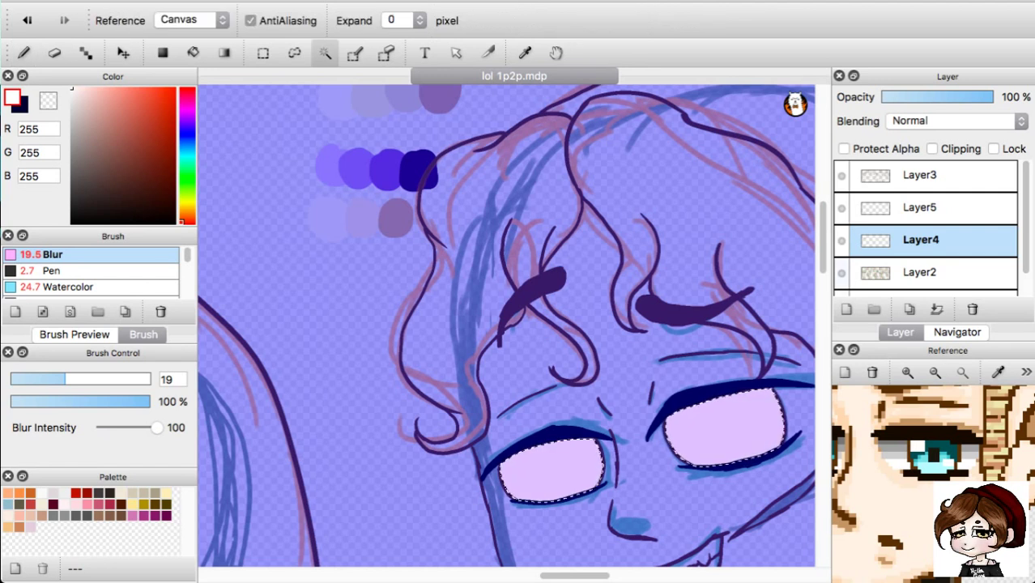
Set the colour to light purple (181, 137, 233) for the Watercolor brush and lower Layer4's opacity to 54%.
left_click(919, 208)
key("super+z")
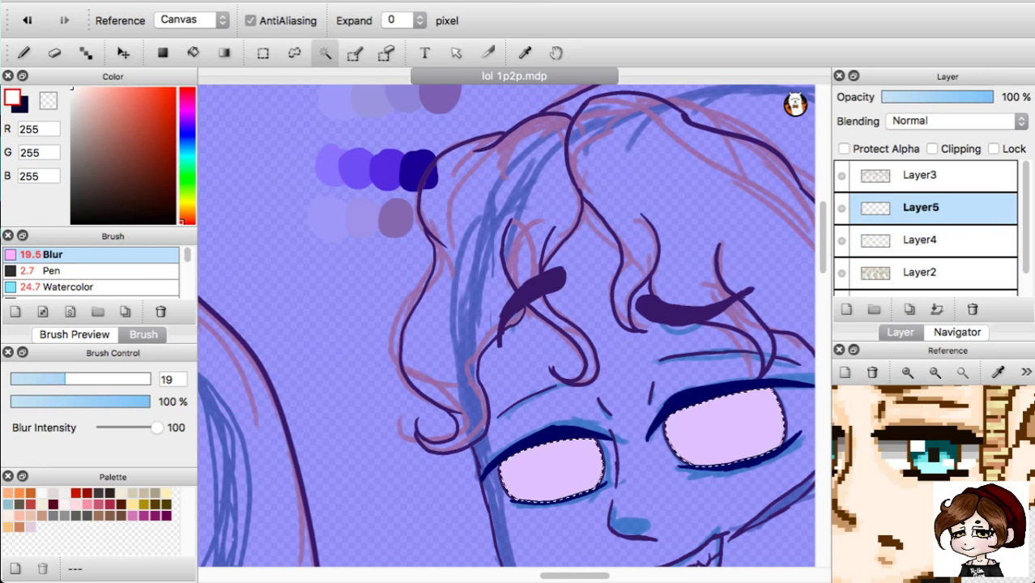
left_click(113, 98)
key("b")
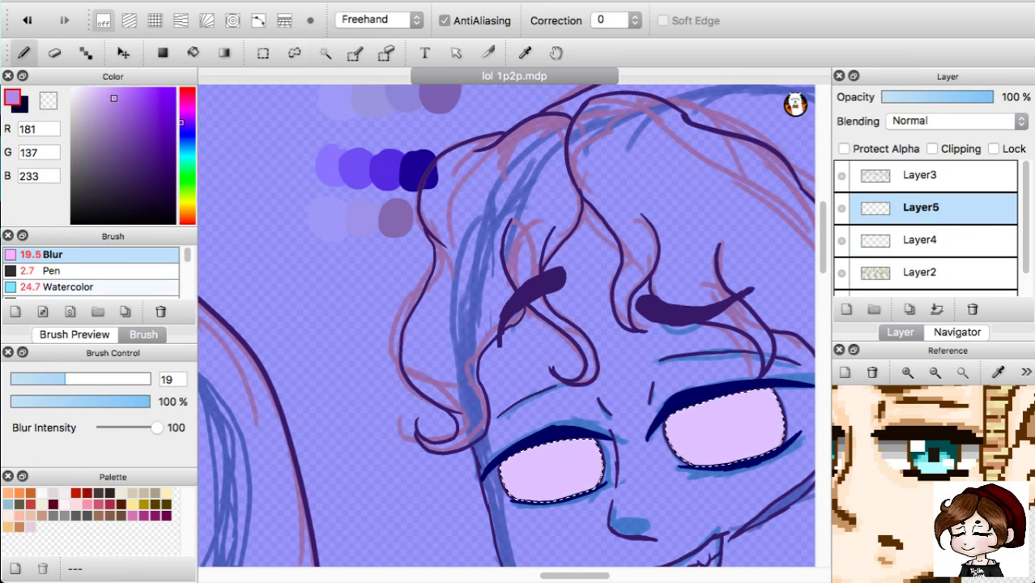
left_click(68, 287)
left_click(919, 240)
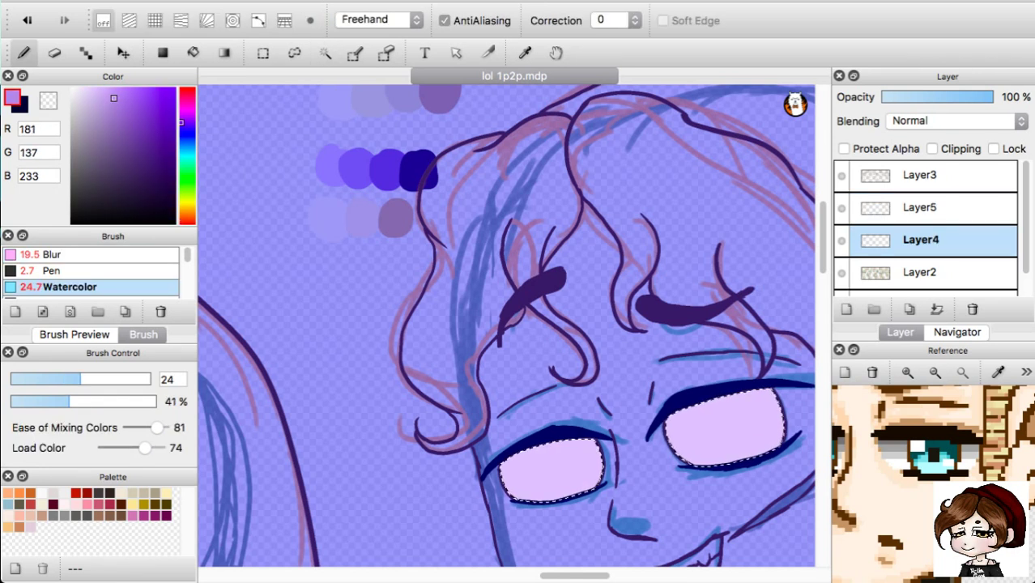
left_click(941, 98)
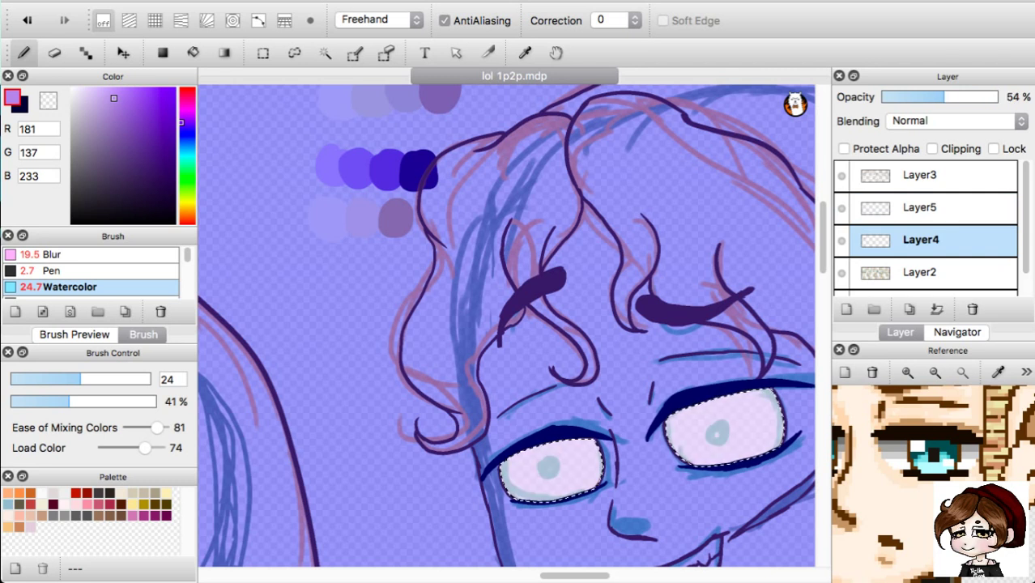
key("super+d")
On Layer5, paint light purple over the upper part of both selected eyes, leaving a pale crescent along the bottom.
left_click(920, 208)
mouse_move(687, 452)
left_mouse_down()
mouse_move(716, 423)
mouse_move(774, 418)
left_mouse_up()
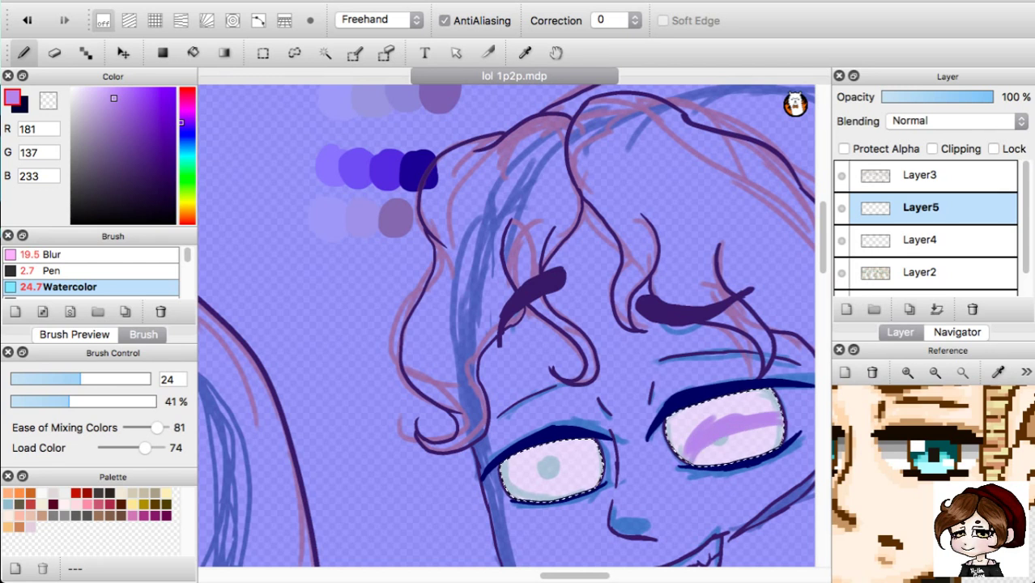
mouse_move(676, 434)
left_mouse_down()
mouse_move(769, 405)
mouse_move(765, 395)
left_mouse_up()
mouse_move(704, 415)
left_mouse_down()
mouse_move(669, 425)
mouse_move(689, 461)
left_mouse_up()
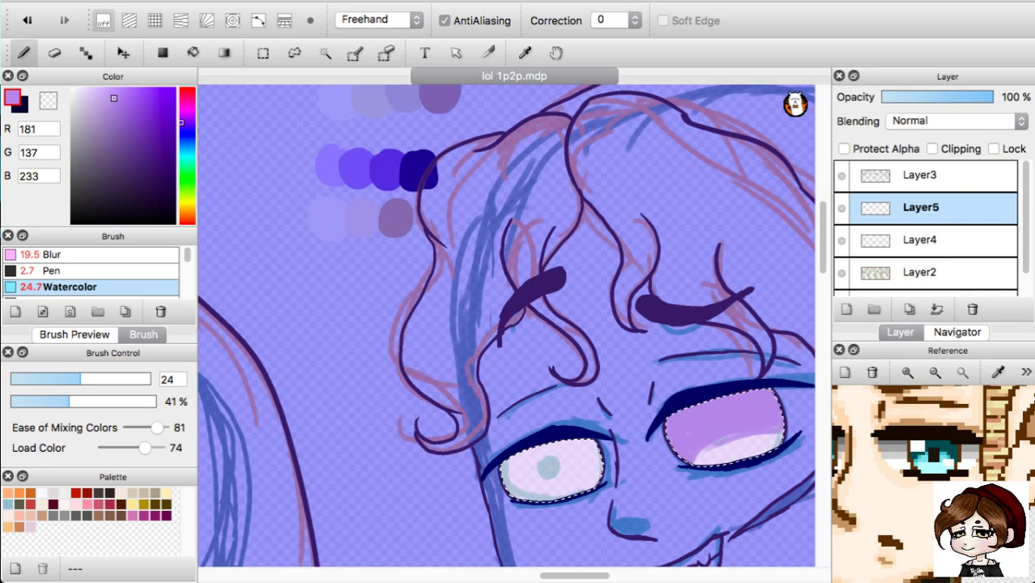
mouse_move(509, 485)
left_mouse_down()
mouse_move(580, 461)
mouse_move(603, 469)
mouse_move(510, 476)
left_mouse_up()
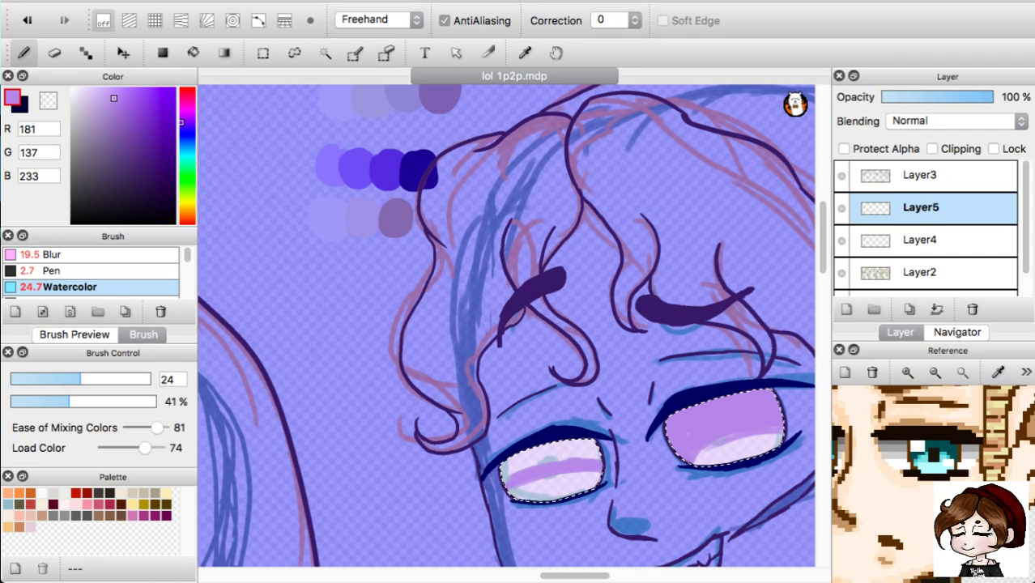
mouse_move(568, 458)
left_mouse_down()
mouse_move(499, 475)
mouse_move(599, 452)
mouse_move(502, 463)
mouse_move(567, 442)
left_mouse_up()
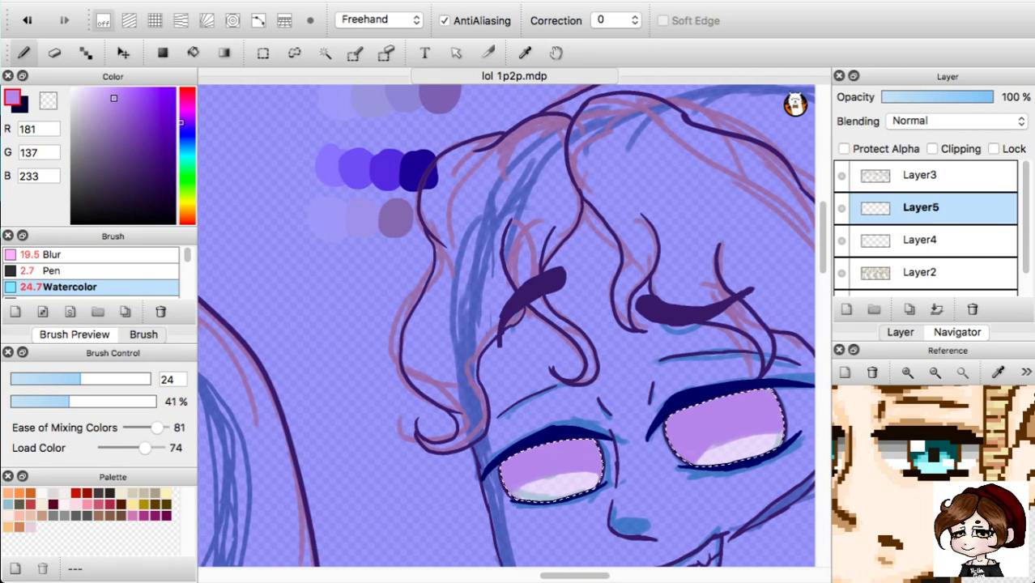
Clean up the lower edge of the light purple in both eyes using the transparent colour.
key("super+Tab")
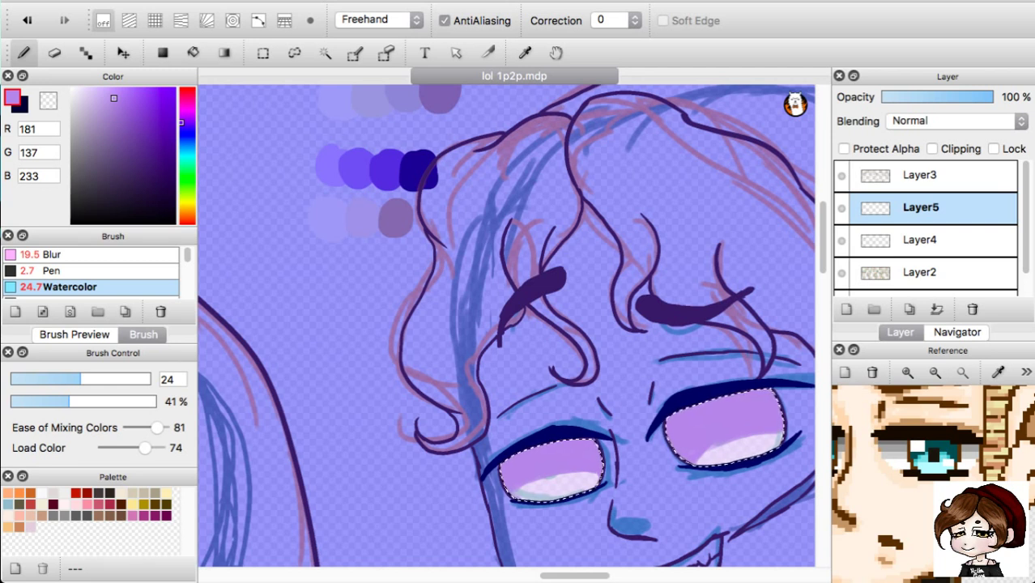
scroll(506, 327, "down", 5)
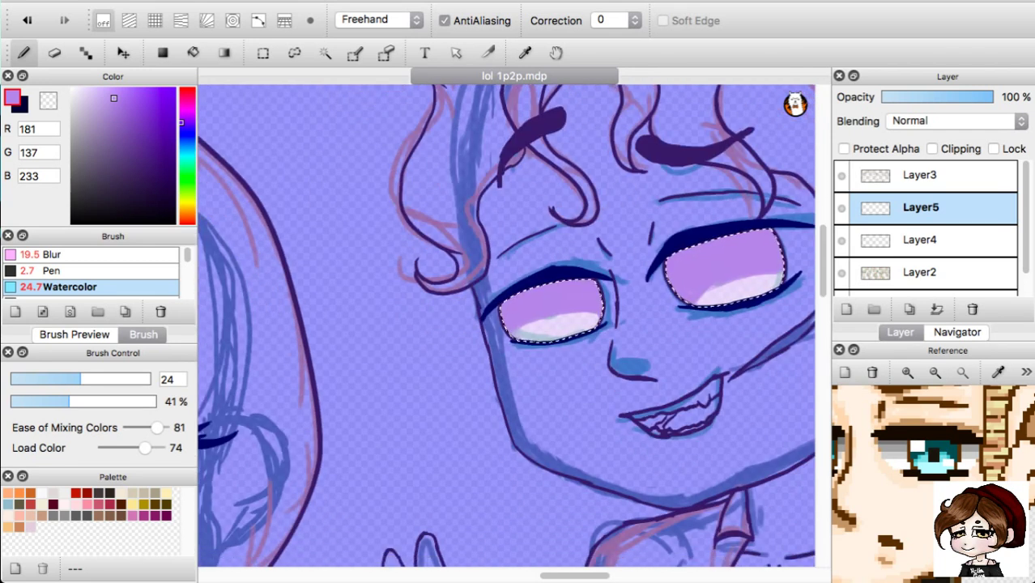
key("Delete")
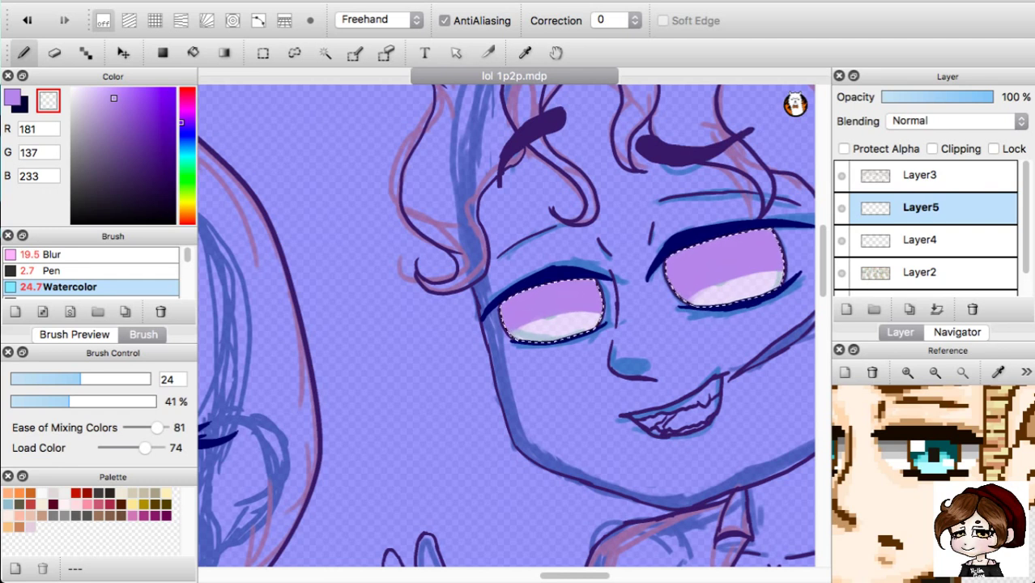
scroll(506, 324, "up", 6)
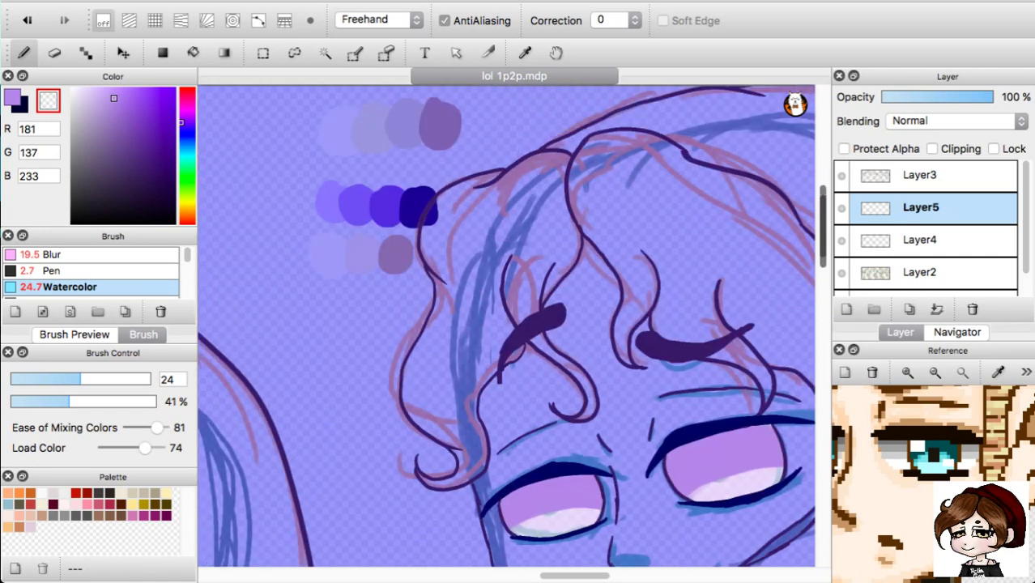
Shade the upper part of both eyes with medium purple (139, 86, 202) Watercolor strokes over the light purple.
left_click(132, 116)
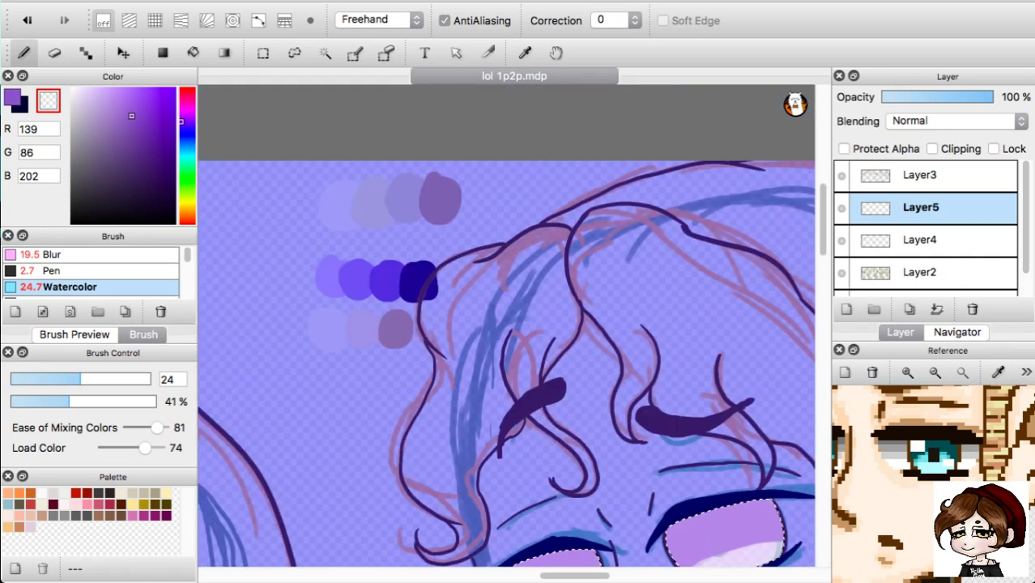
scroll(506, 323, "down", 5)
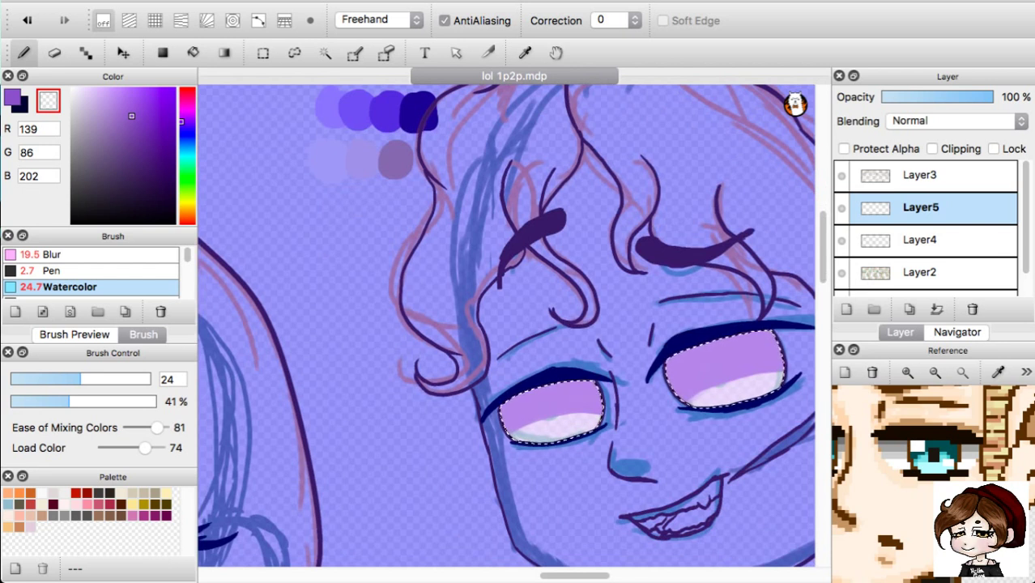
key("x")
left_click(42, 493)
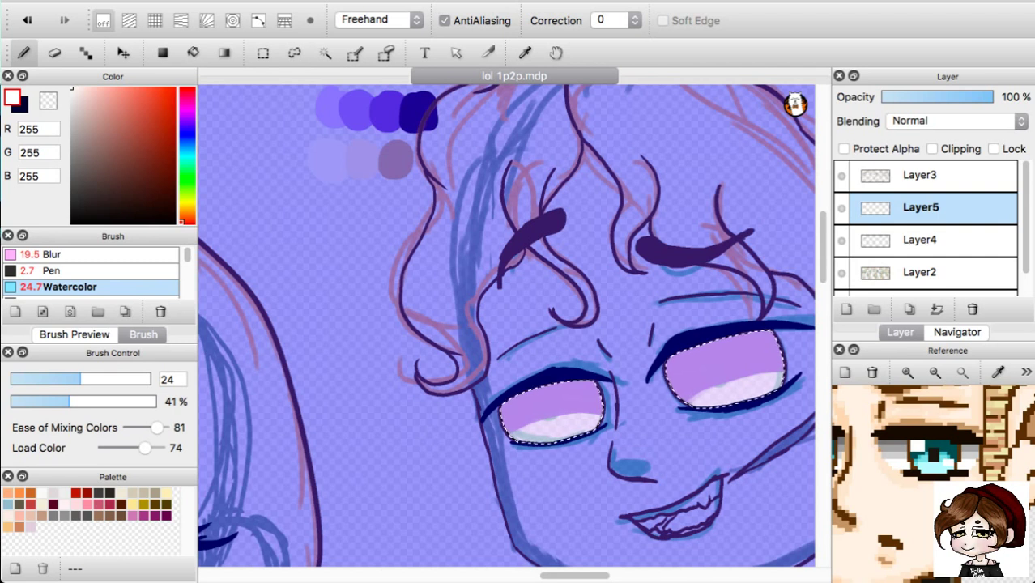
key("x")
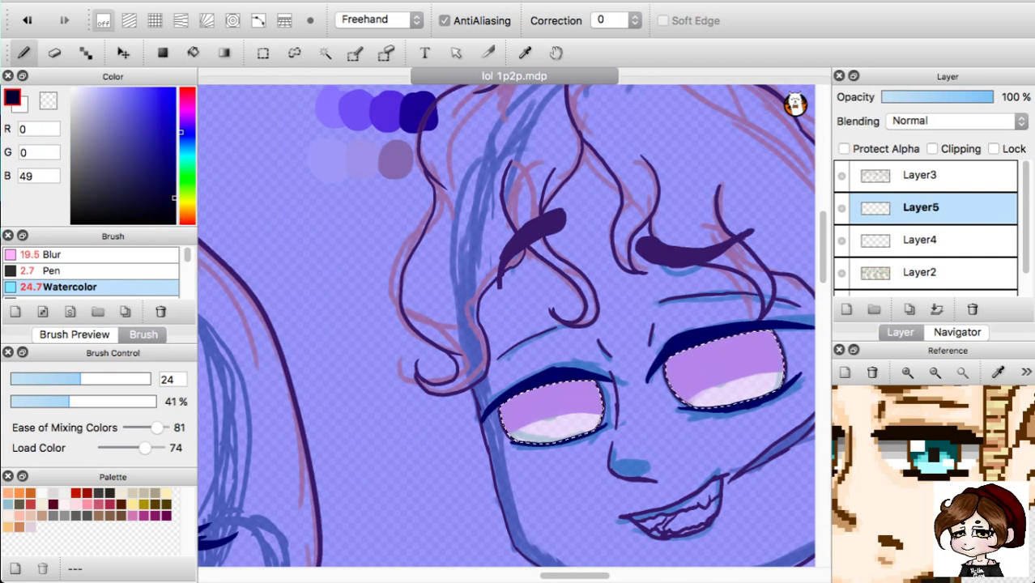
left_click(719, 361, "alt")
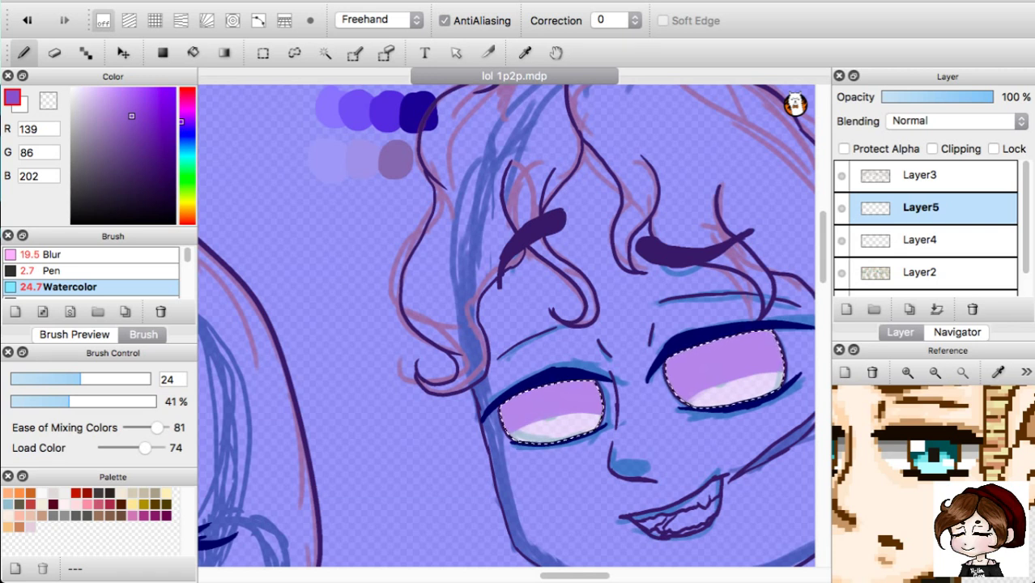
mouse_move(514, 421)
left_mouse_down()
mouse_move(602, 407)
mouse_move(510, 411)
mouse_move(594, 393)
left_mouse_up()
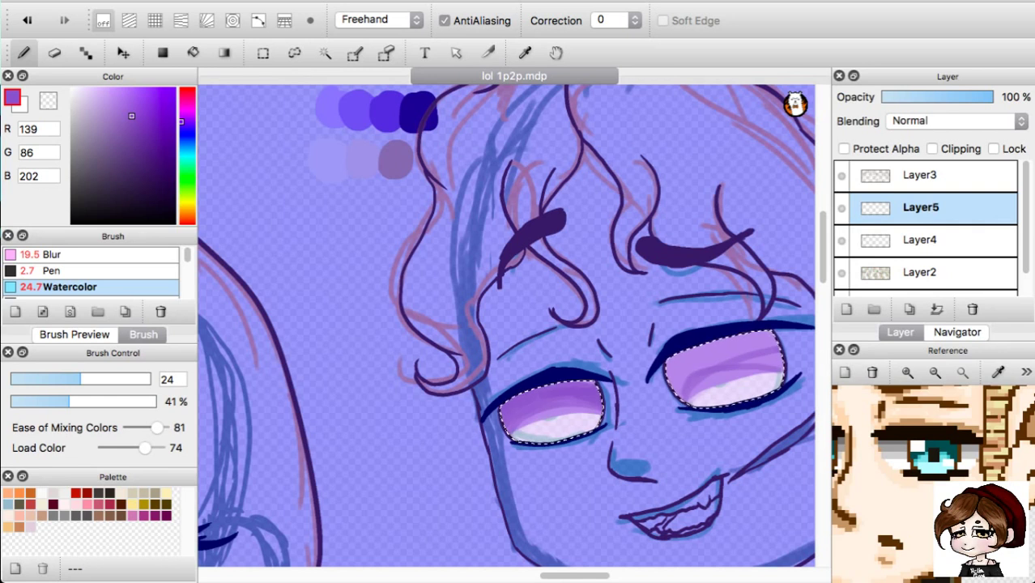
mouse_move(774, 352)
left_mouse_down()
mouse_move(708, 363)
mouse_move(668, 385)
left_mouse_up()
mouse_move(775, 336)
left_mouse_down()
mouse_move(667, 364)
mouse_move(694, 350)
left_mouse_up()
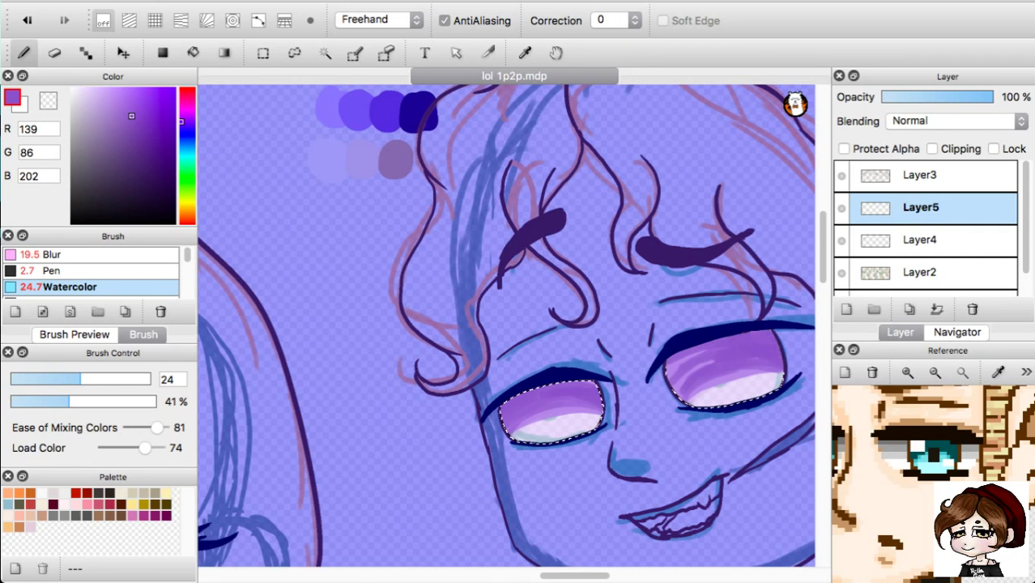
mouse_move(703, 366)
left_mouse_down()
mouse_move(675, 391)
mouse_move(666, 375)
left_mouse_up()
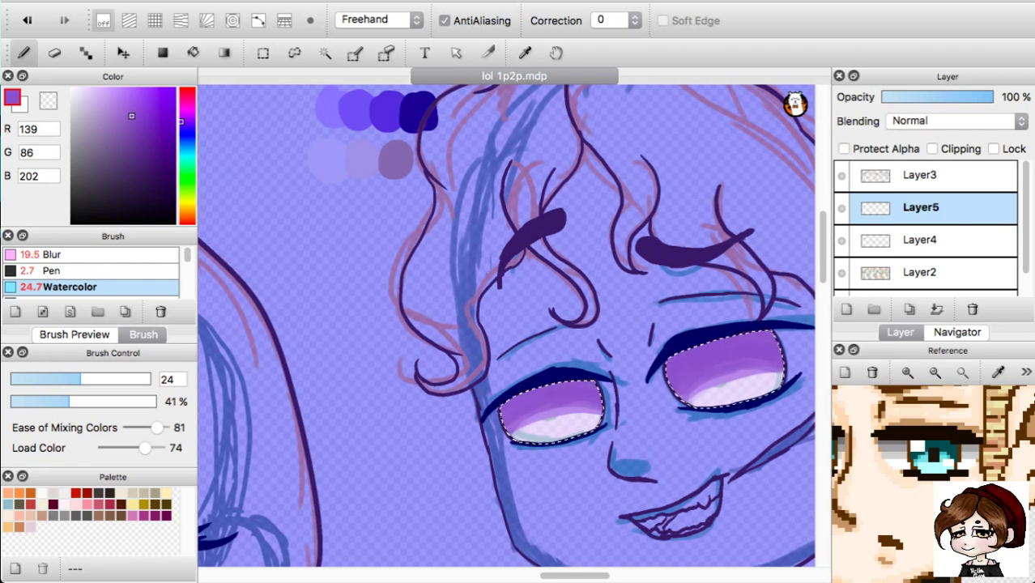
Paint dark purple (46, 17, 81) Watercolor shading around the top and side edges of both eyes.
left_click(153, 180)
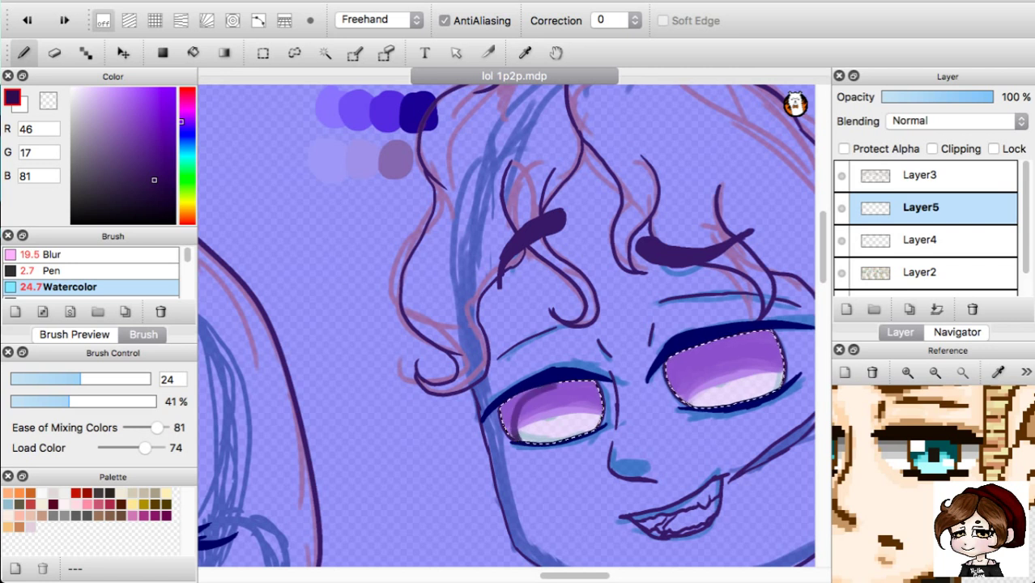
left_click_drag(533, 391, 515, 431)
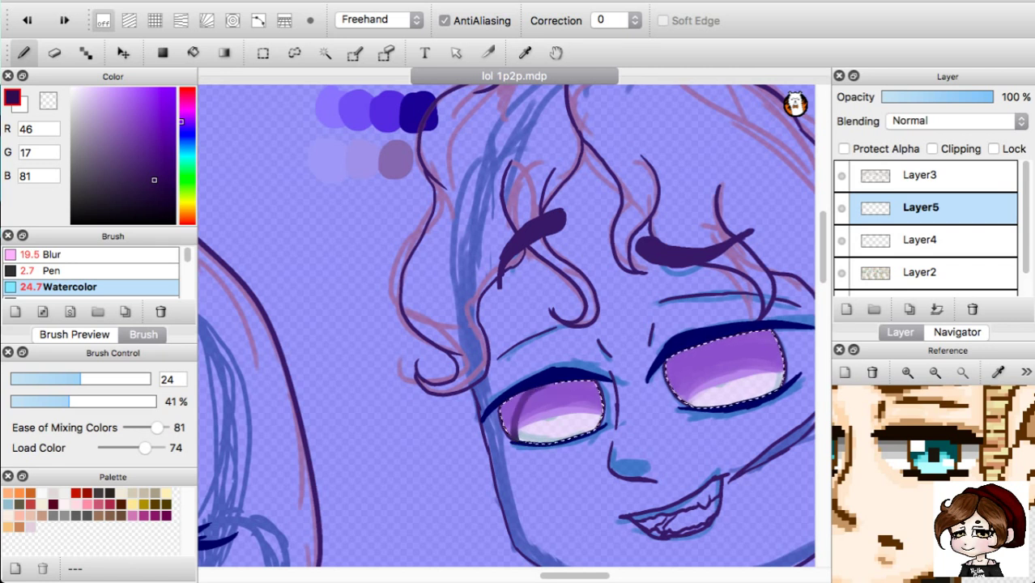
mouse_move(531, 389)
left_mouse_down()
mouse_move(518, 428)
mouse_move(529, 441)
mouse_move(560, 389)
mouse_move(589, 410)
mouse_move(592, 430)
left_mouse_up()
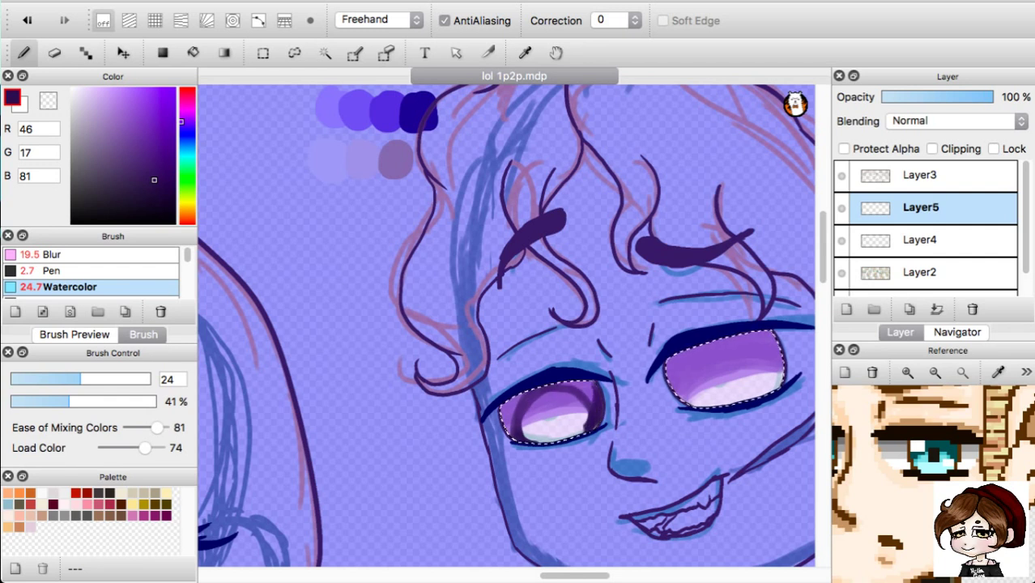
key("super+z")
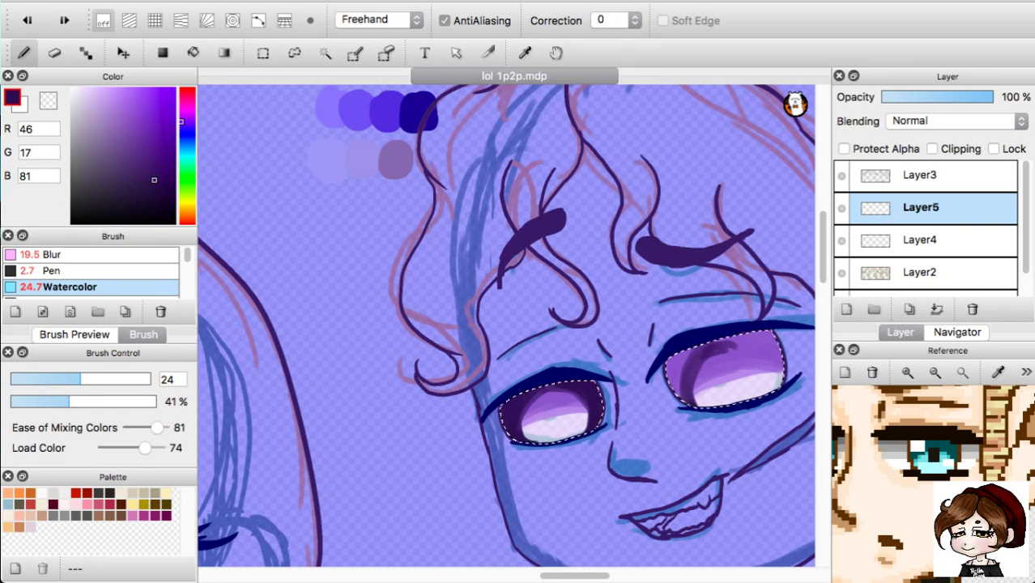
key("super+z")
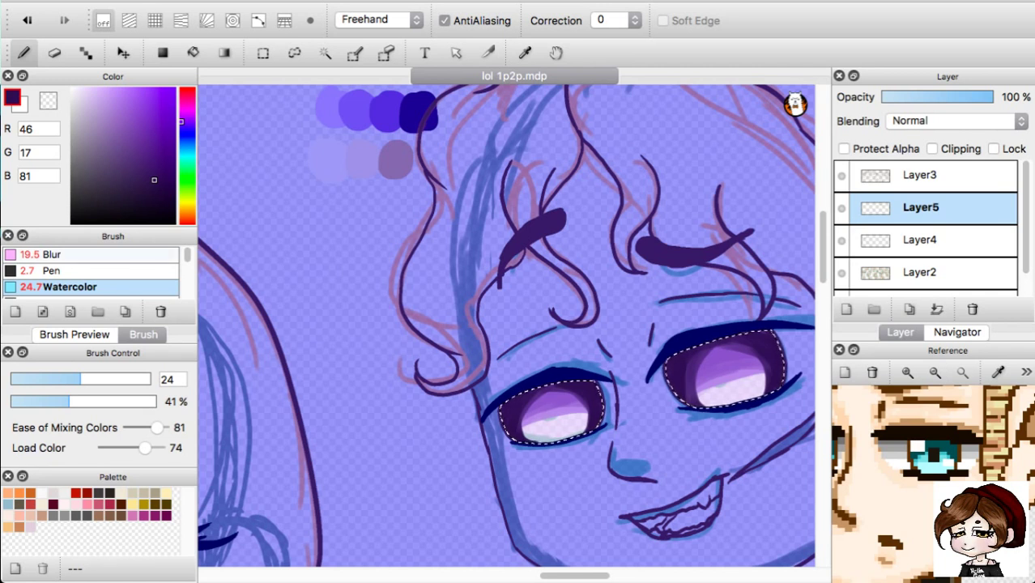
Blend the purple shading inside both selected eyes on Layer5 with the Blur brush at size 24.
left_click(91, 255)
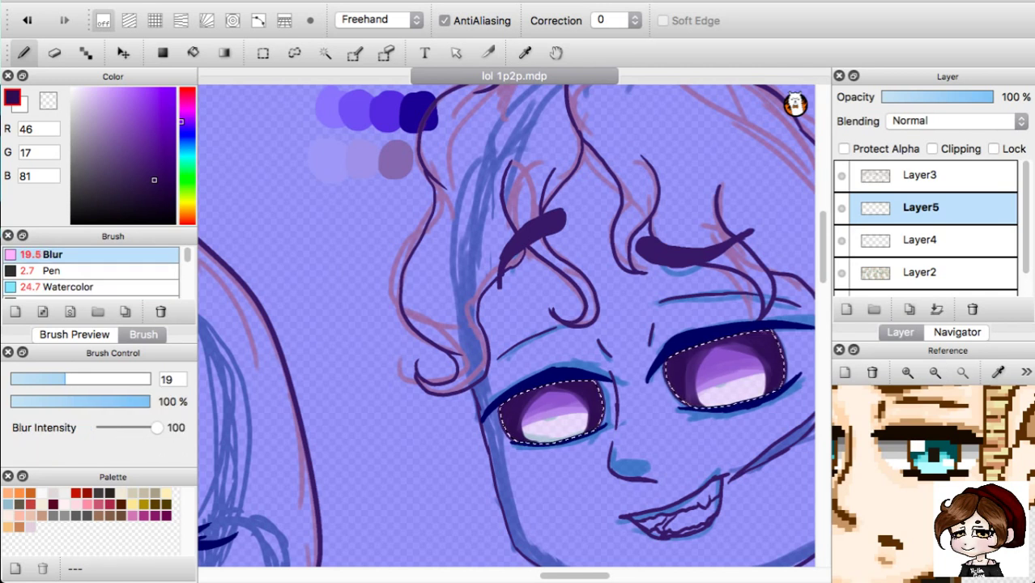
key("]")
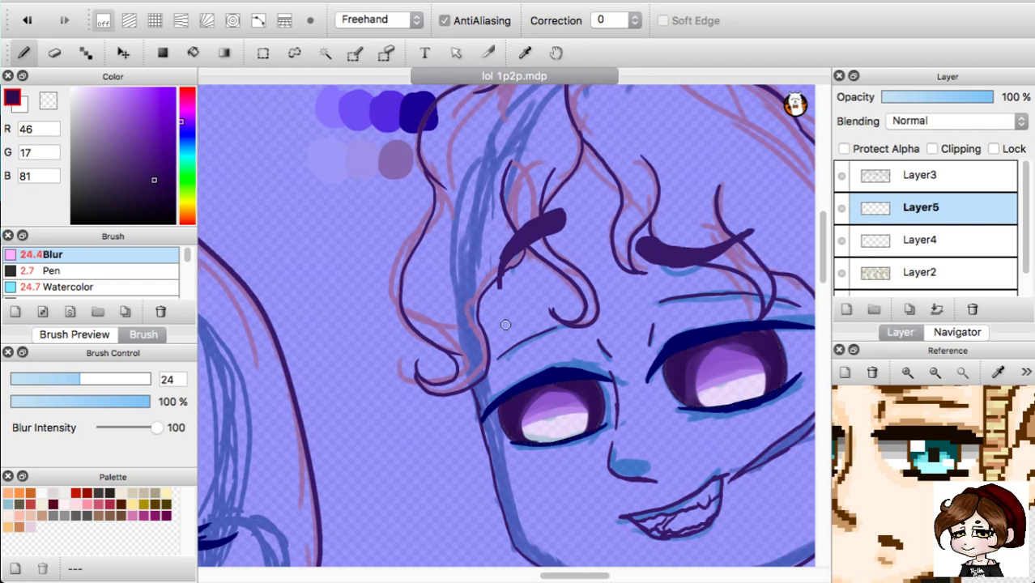
left_click(74, 335)
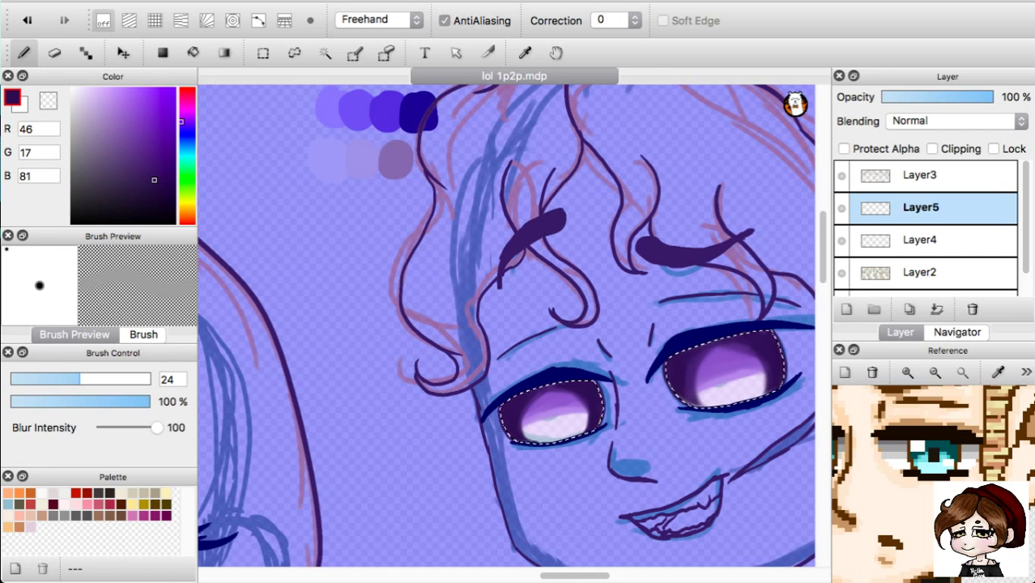
key("super+d")
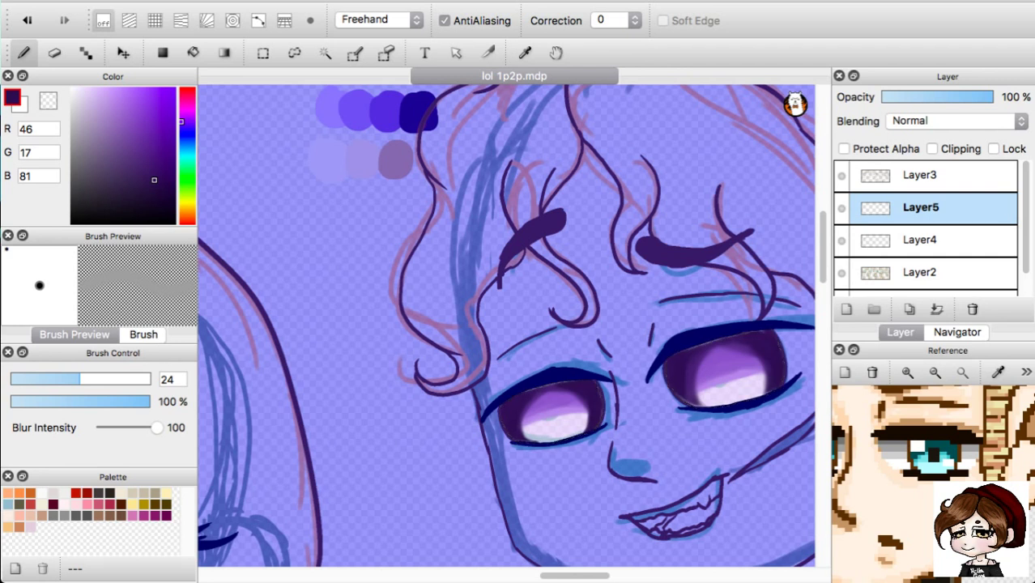
Paint a round pupil in the centre of each eye with the Watercolor brush in near-black purple (29, 1, 62).
left_click_drag(154, 180, 175, 194)
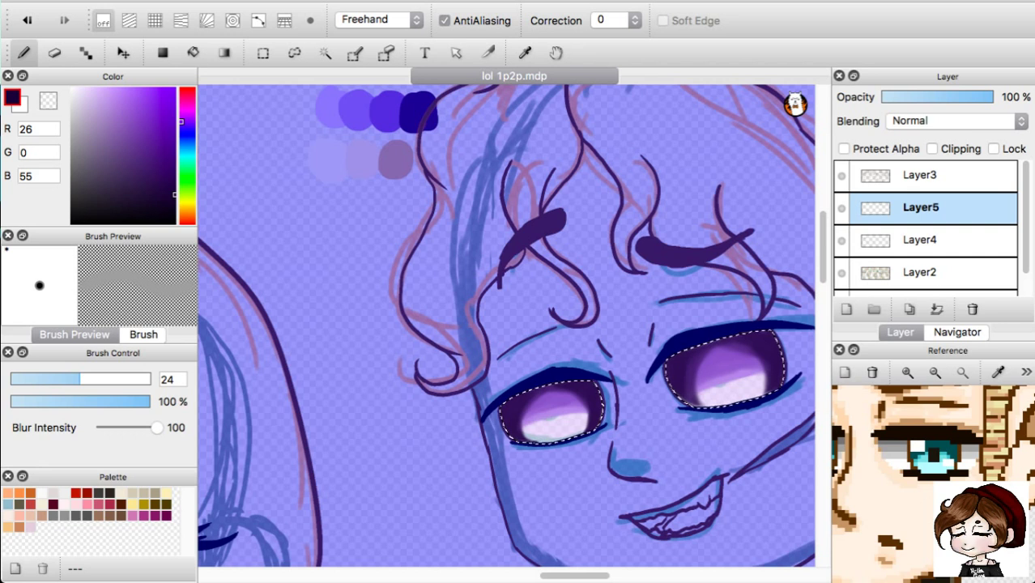
left_click(173, 190)
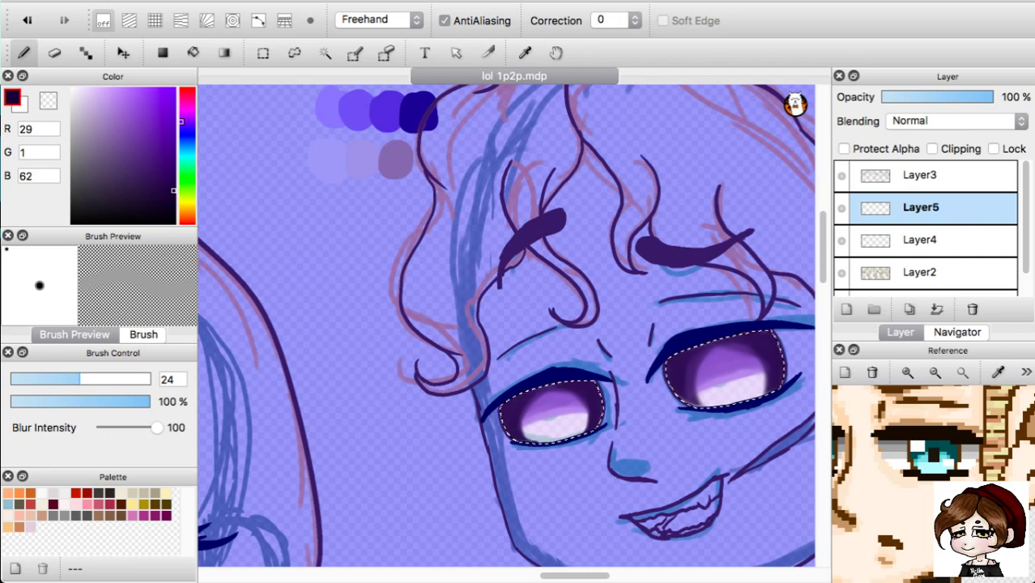
left_click(143, 335)
left_click(70, 287)
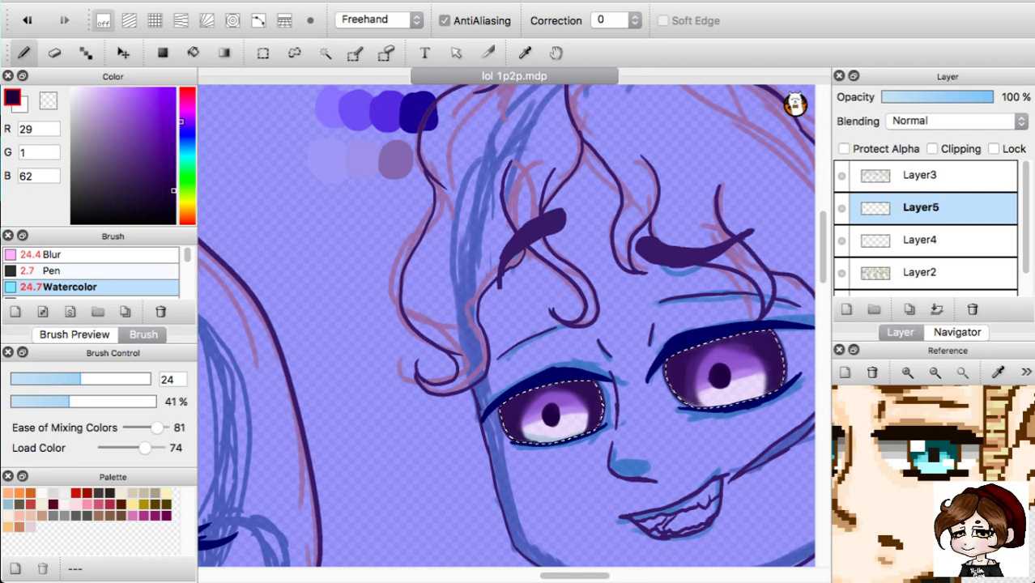
Darken the pupils with Watercolor in (18, 0, 38) and soften them with the Blur brush.
left_click(54, 255)
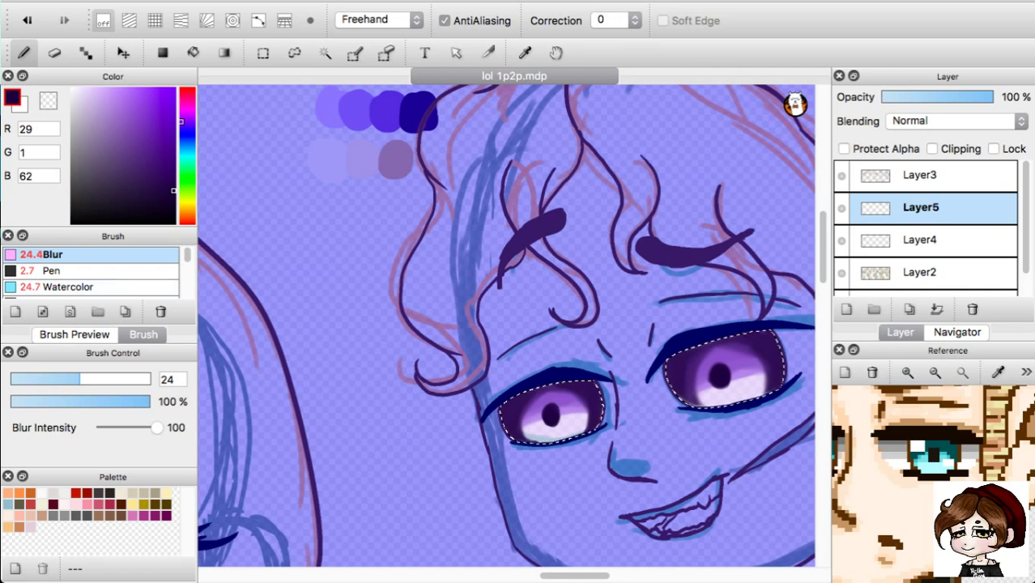
left_click_drag(173, 191, 175, 204)
left_click(172, 289)
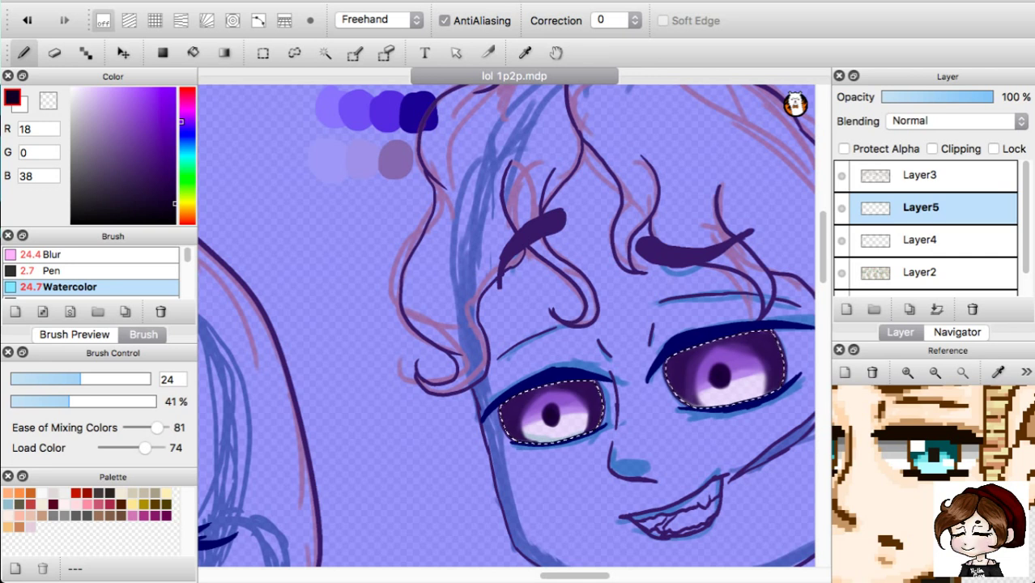
left_click(91, 255)
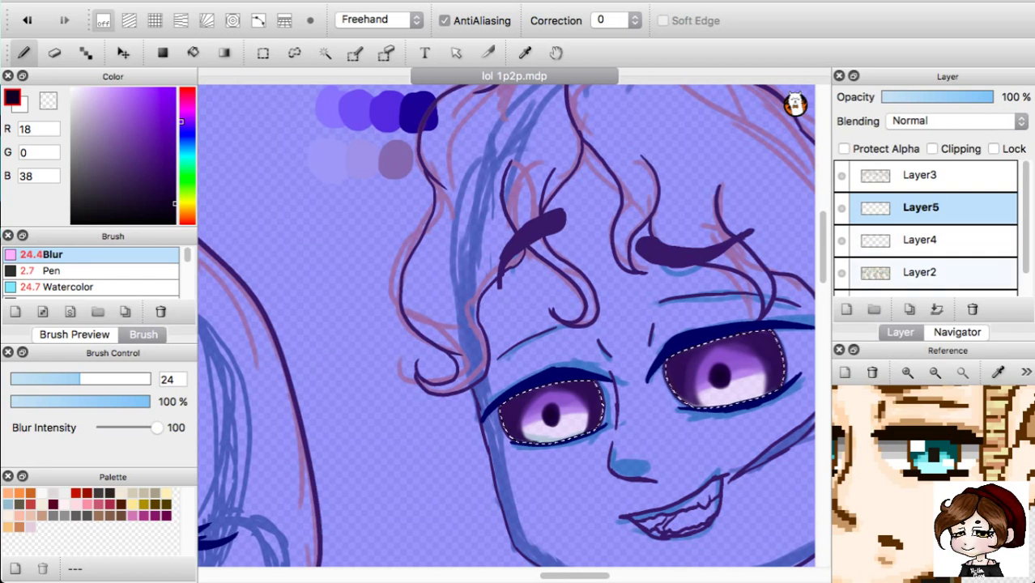
Set Layer4's opacity to 100 %.
left_click(931, 240)
left_click_drag(946, 97, 995, 97)
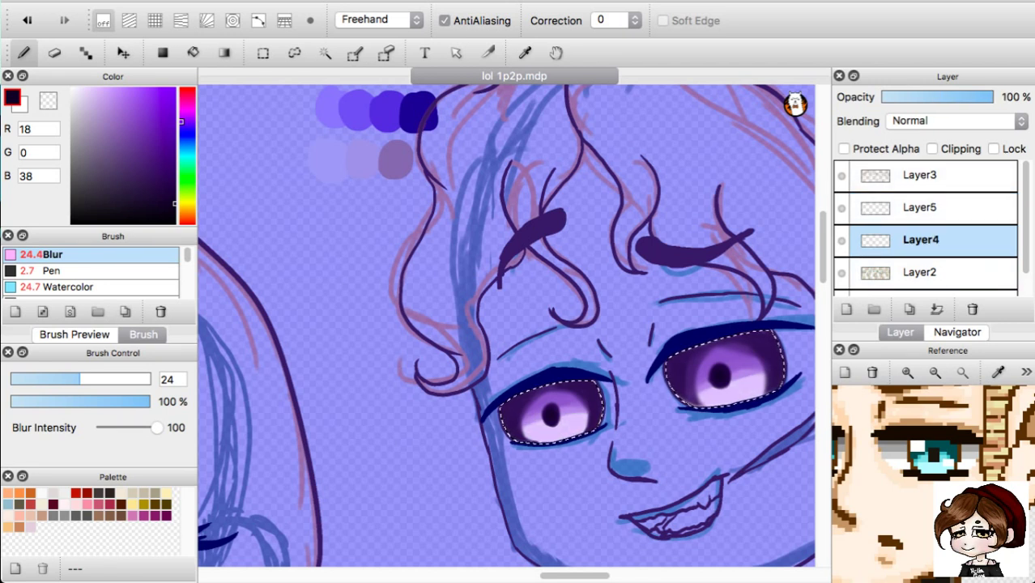
On Layer5, paint large white Watercolor highlights at the upper left of both eyes and a small white spot at each lower right.
left_click(65, 493)
left_click_drag(73, 89, 70, 85)
left_click(70, 286)
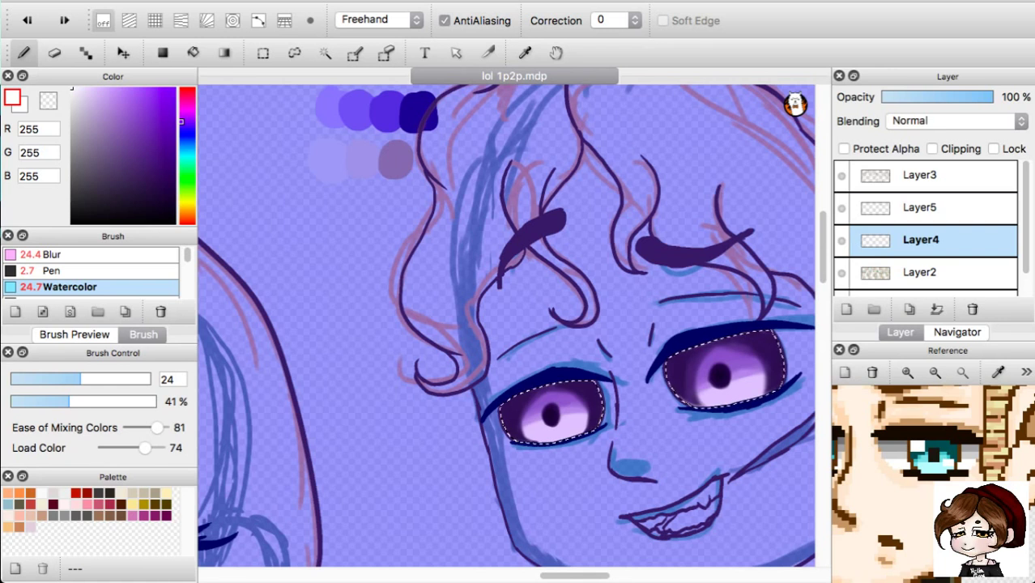
key("super+z")
mouse_move(694, 354)
left_mouse_down()
mouse_move(677, 373)
mouse_move(695, 362)
left_mouse_up()
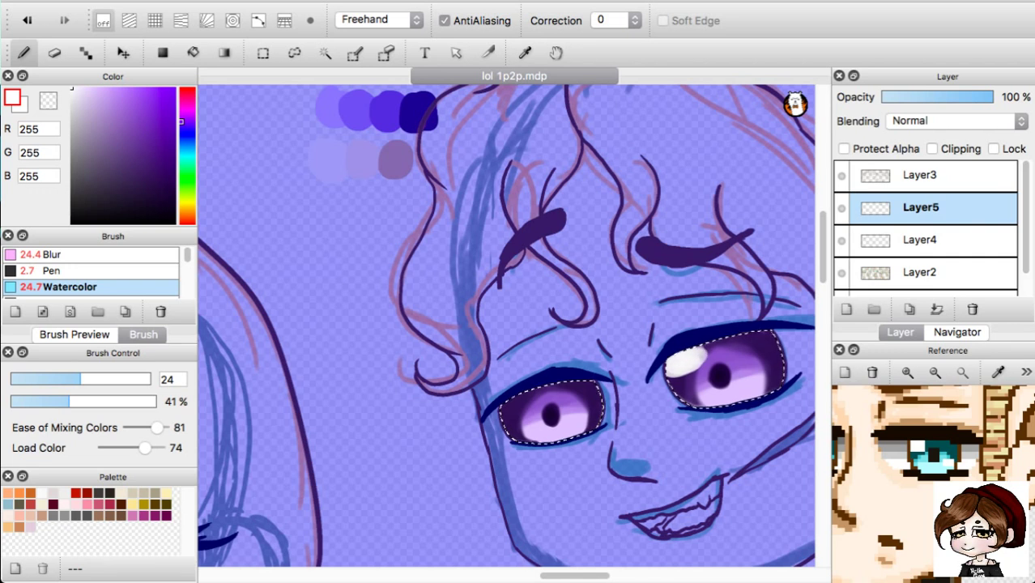
mouse_move(506, 412)
left_mouse_down()
mouse_move(526, 398)
mouse_move(512, 413)
left_mouse_up()
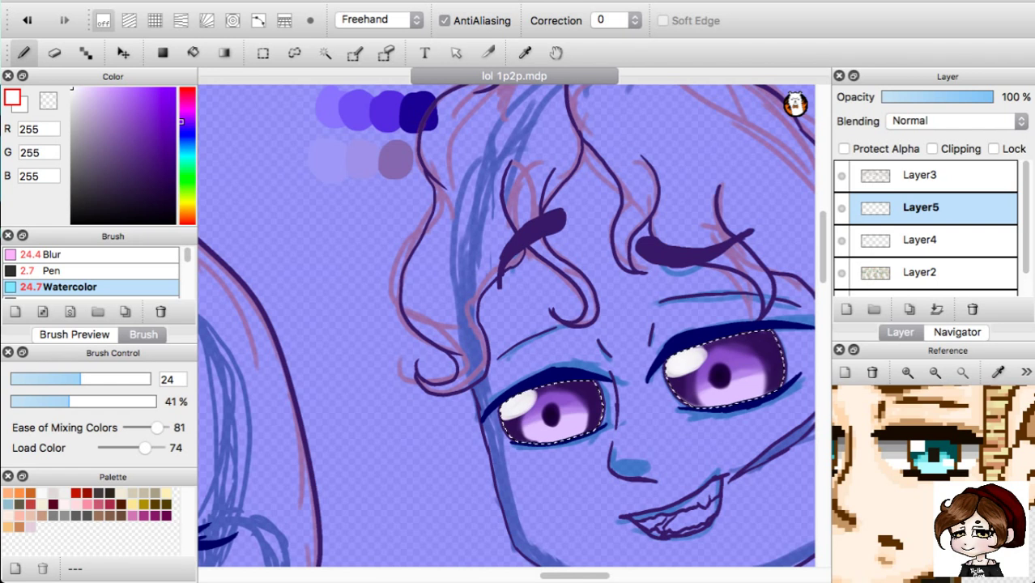
left_click_drag(690, 356, 705, 351)
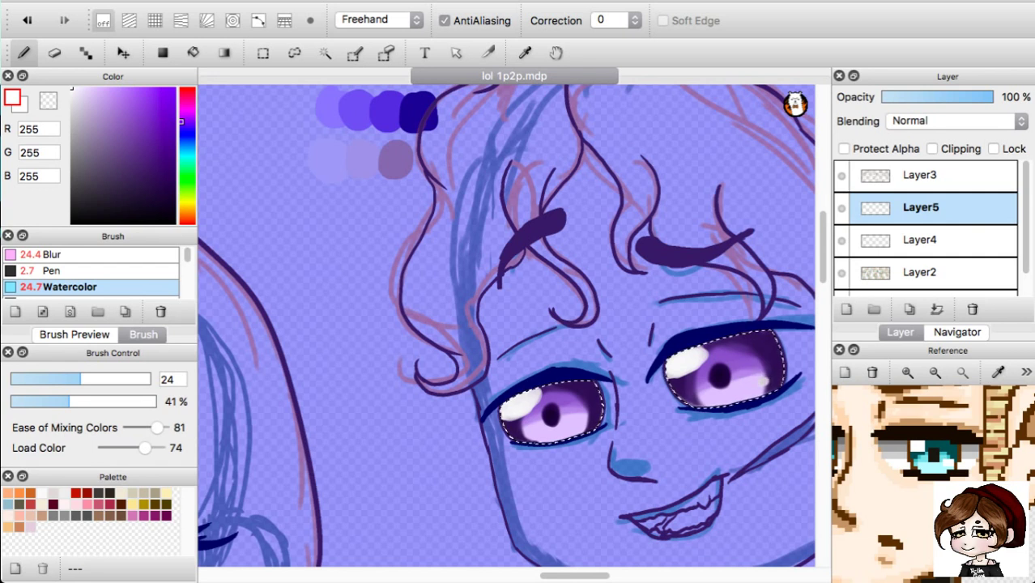
left_click(763, 379)
left_click(586, 419)
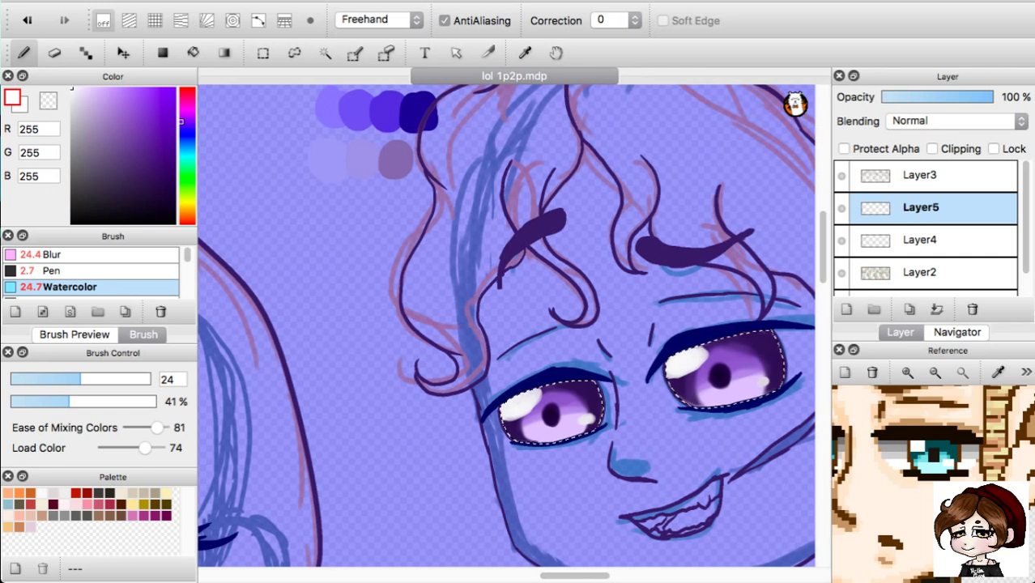
Soften the white highlights in both eyes with the Blur brush at size 30.
left_click(54, 254)
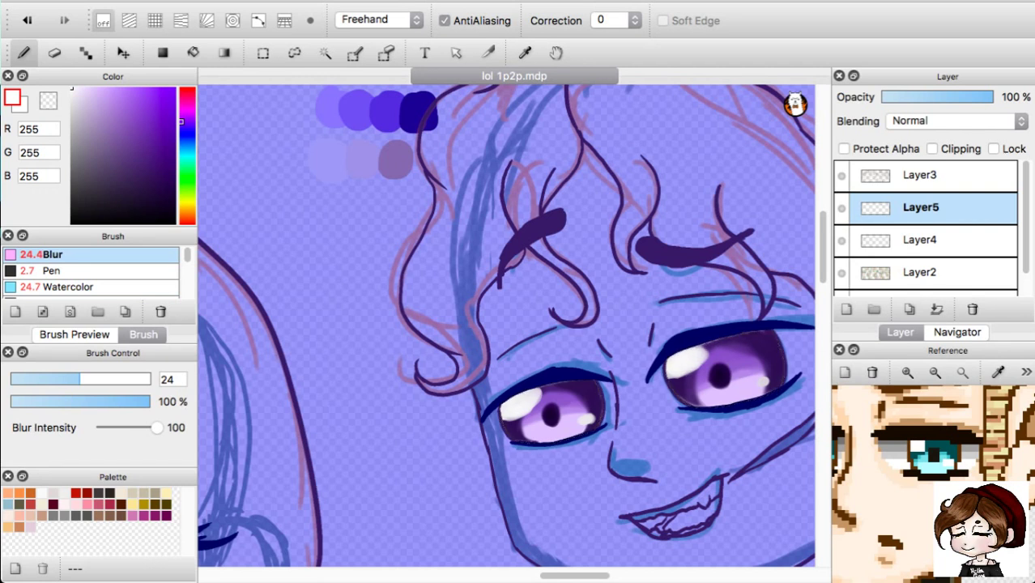
left_click(89, 379)
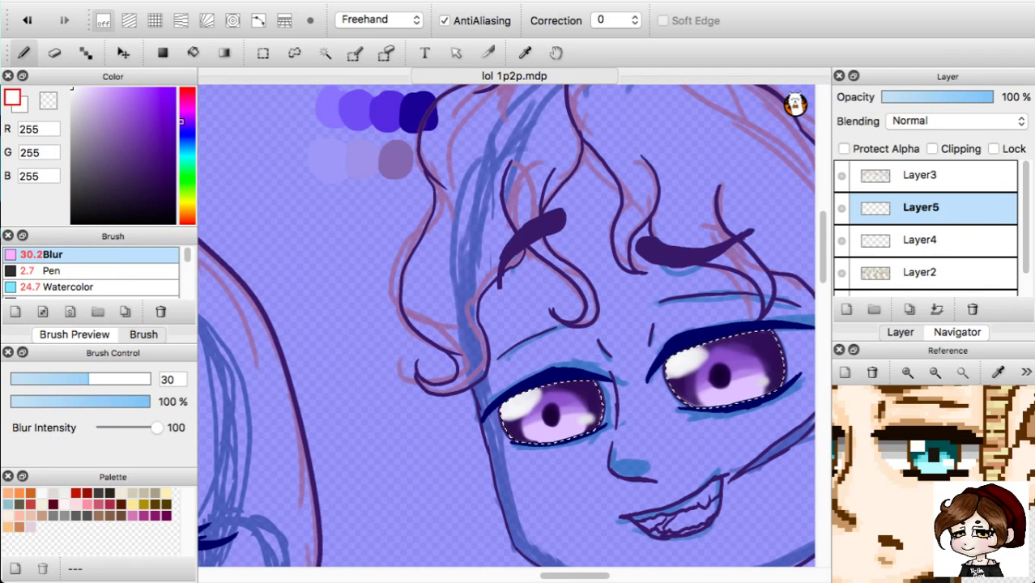
key("super+Tab")
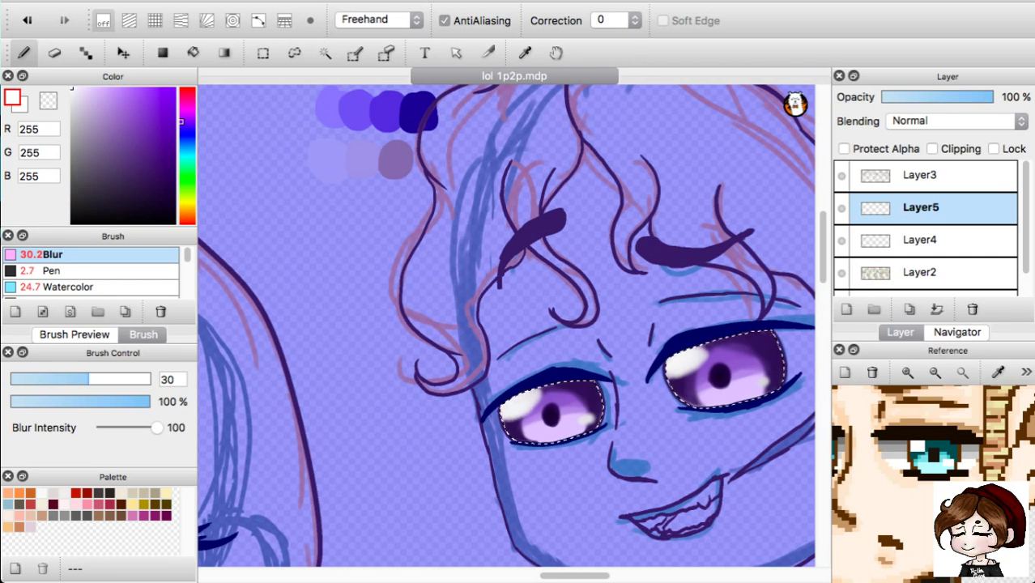
key("super+Tab")
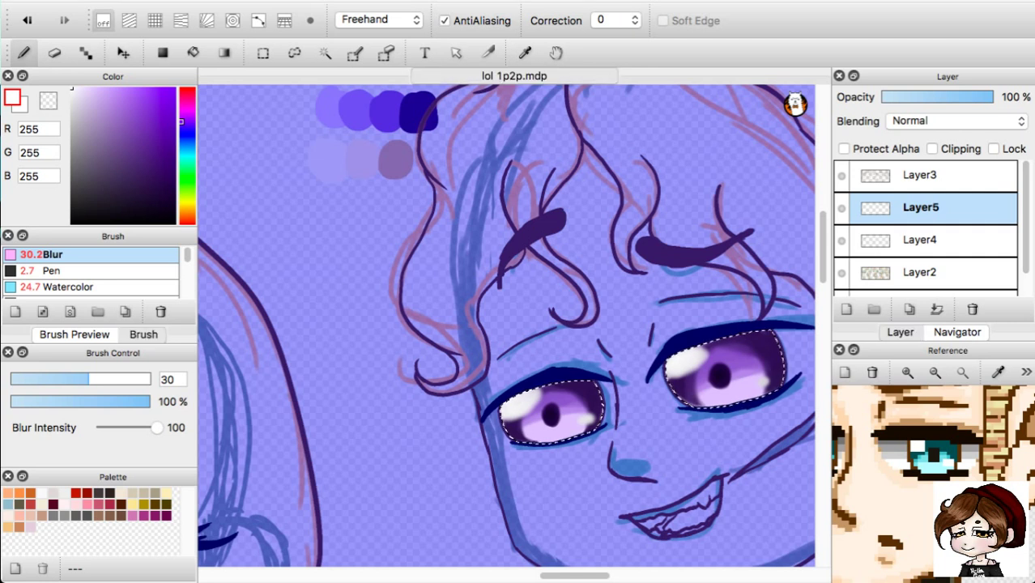